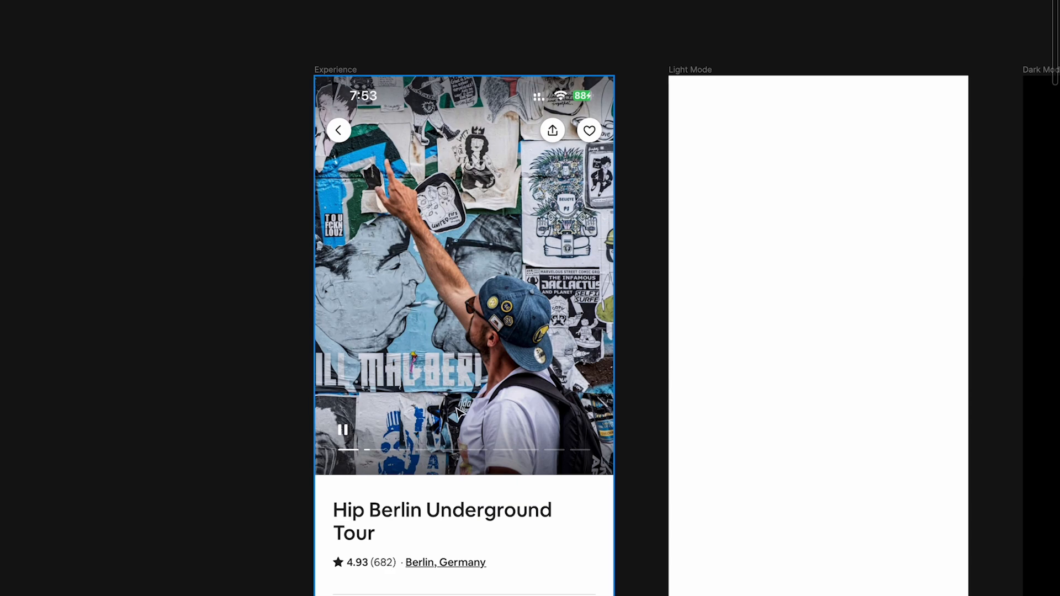
- Examine the Experience mockup's hero area and compare it with the Rooms, Light Mode and Dark Mode hero designs
{"action": "scroll", "coordinate": [463, 301], "scroll_direction": "down", "scroll_amount": 3}
{"action": "scroll", "coordinate": [464, 302], "scroll_direction": "left", "scroll_amount": 6}
{"action": "scroll", "coordinate": [357, 263], "scroll_direction": "right", "scroll_amount": 5}
{"action": "scroll", "coordinate": [534, 343], "scroll_direction": "up", "scroll_amount": 5}
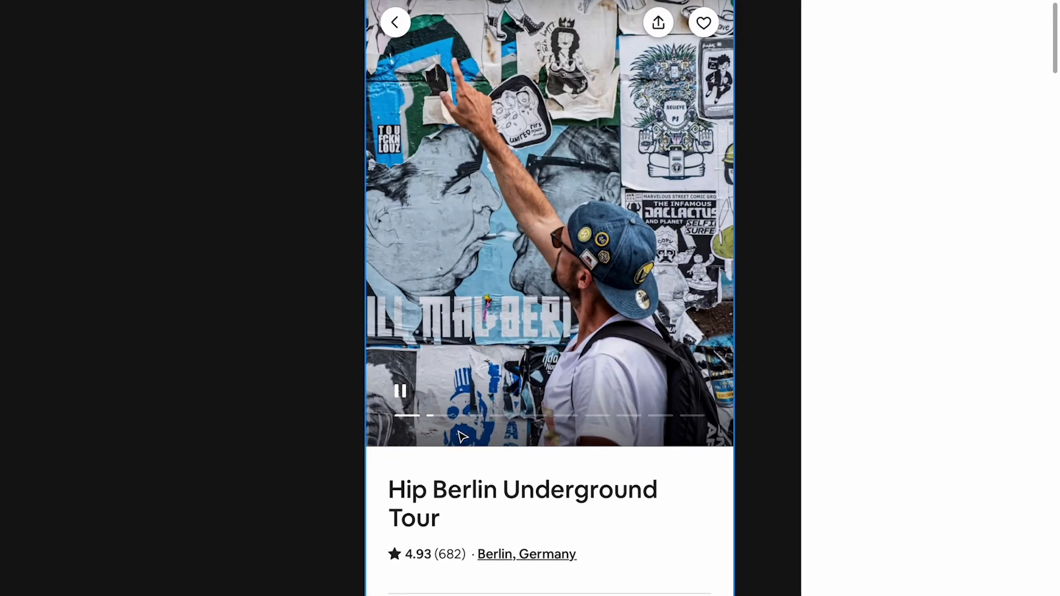
{"action": "scroll", "coordinate": [671, 430], "scroll_direction": "up", "scroll_amount": 1}
{"action": "scroll", "coordinate": [695, 443], "scroll_direction": "right", "scroll_amount": 1}
{"action": "scroll", "coordinate": [706, 453], "scroll_direction": "down", "scroll_amount": 2}
{"action": "scroll", "coordinate": [201, 421], "scroll_direction": "up", "scroll_amount": 2}
{"action": "scroll", "coordinate": [201, 422], "scroll_direction": "left", "scroll_amount": 10}
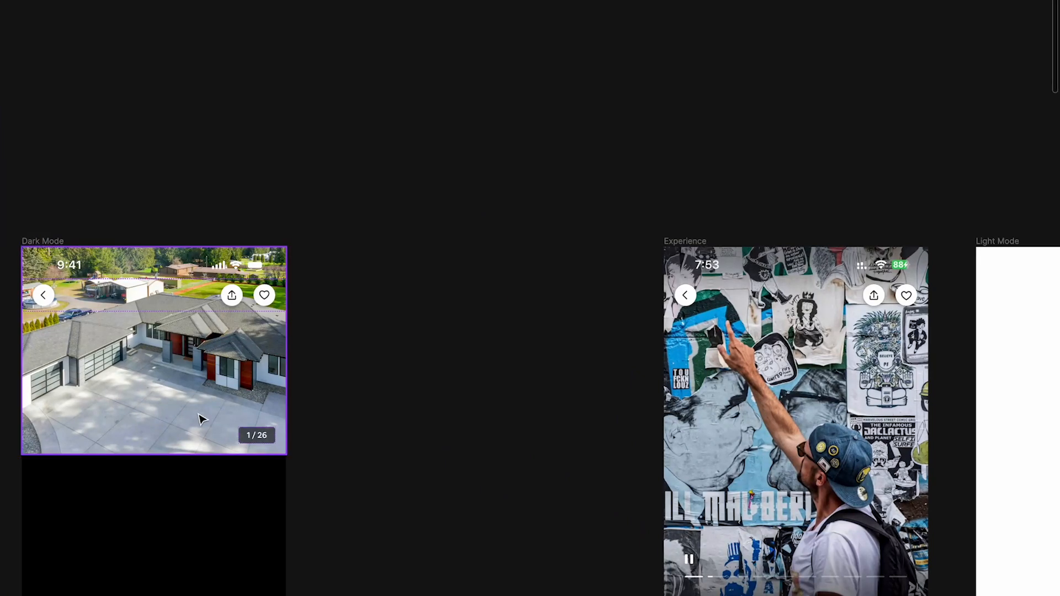
{"action": "scroll", "coordinate": [148, 359], "scroll_direction": "left", "scroll_amount": 5}
{"action": "scroll", "coordinate": [206, 292], "scroll_direction": "up", "scroll_amount": 3}
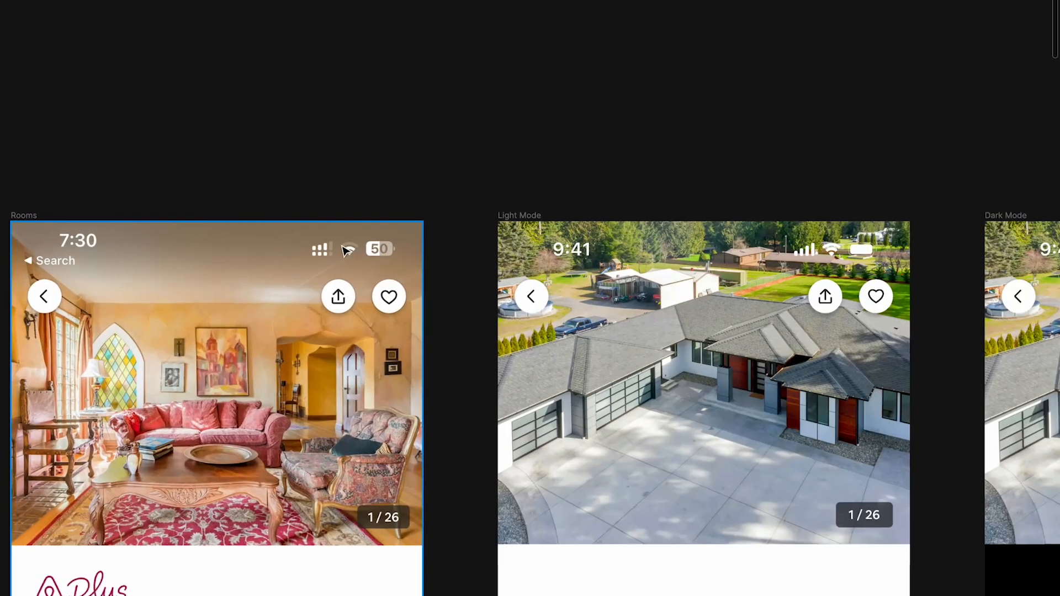
{"action": "scroll", "coordinate": [361, 252], "scroll_direction": "down", "scroll_amount": 4}
{"action": "scroll", "coordinate": [374, 260], "scroll_direction": "right", "scroll_amount": 10}
{"action": "scroll", "coordinate": [478, 320], "scroll_direction": "up", "scroll_amount": 1}
{"action": "scroll", "coordinate": [478, 320], "scroll_direction": "up", "scroll_amount": 3}
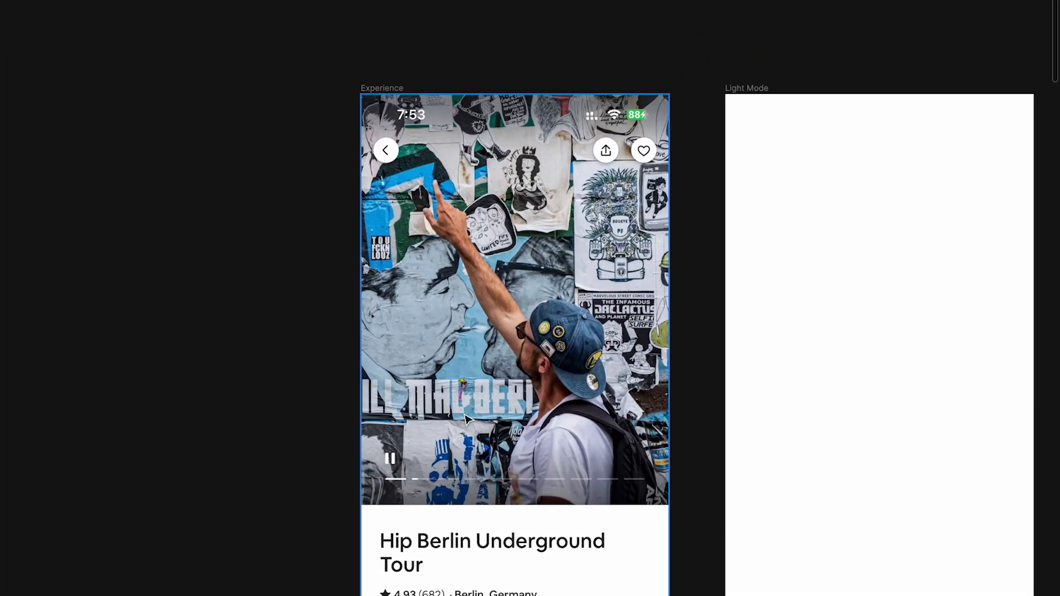
{"action": "scroll", "coordinate": [440, 502], "scroll_direction": "down", "scroll_amount": 2}
{"action": "scroll", "coordinate": [440, 502], "scroll_direction": "right", "scroll_amount": 1}
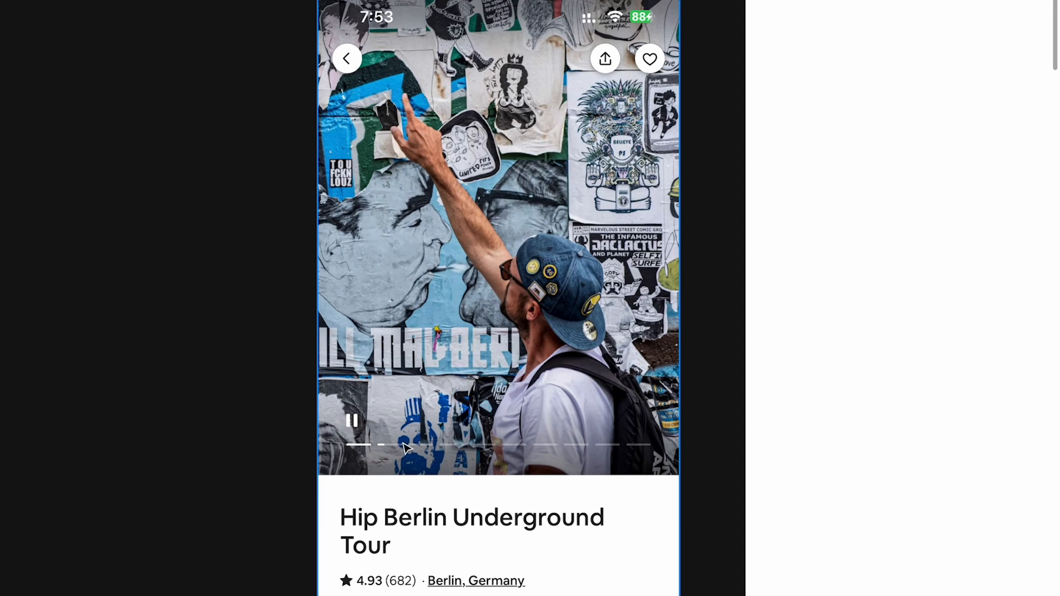
{"action": "scroll", "coordinate": [406, 447], "scroll_direction": "up", "scroll_amount": 2}
{"action": "scroll", "coordinate": [405, 448], "scroll_direction": "right", "scroll_amount": 1}
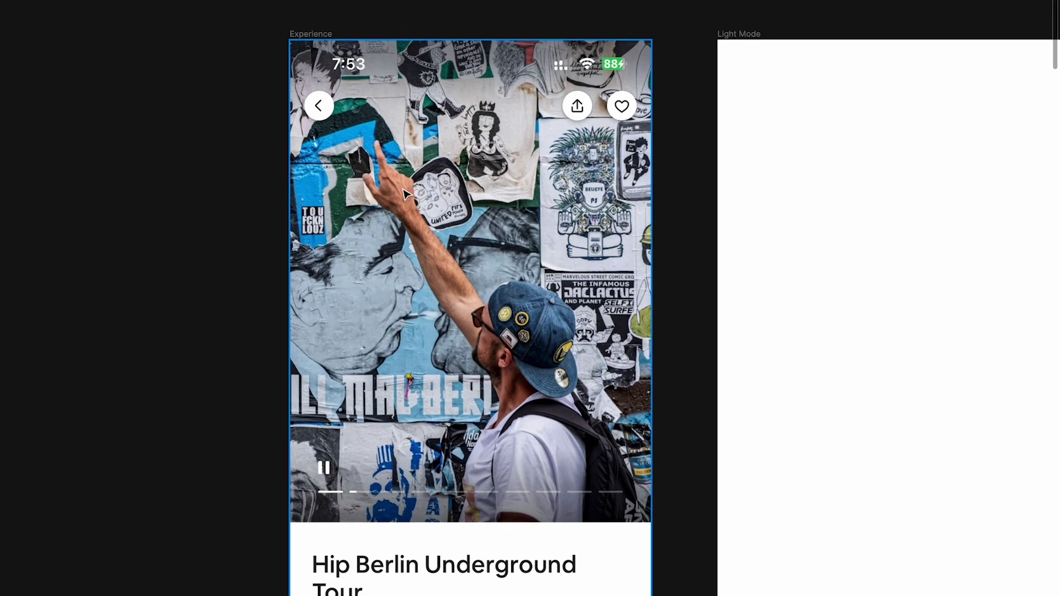
- Inspect the Experience screen's hero image against the existing Dark Mode hero card with its house photo
{"action": "left_click", "coordinate": [406, 188]}
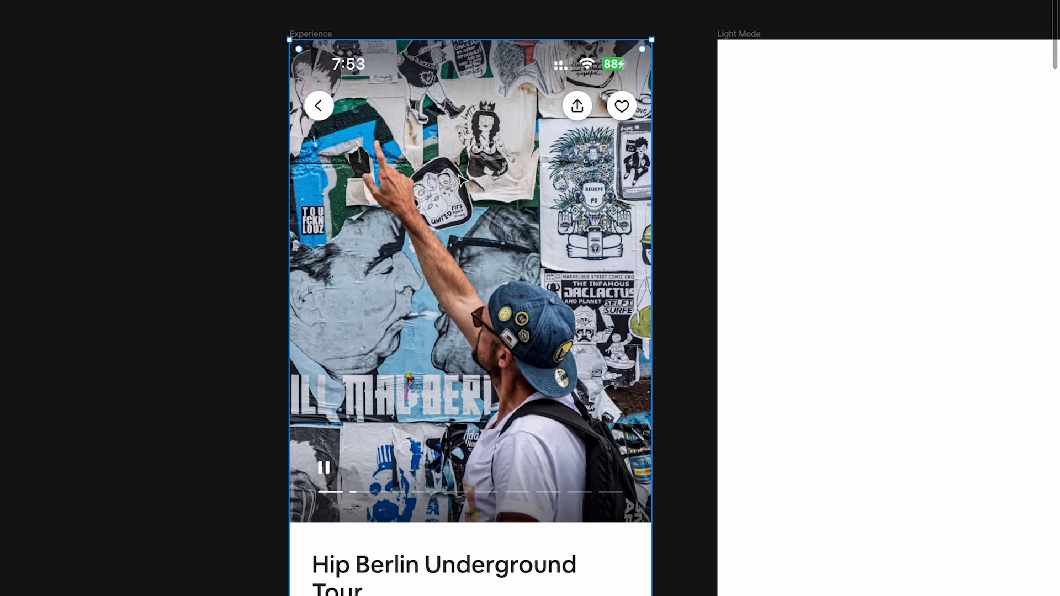
{"action": "scroll", "coordinate": [464, 212], "scroll_direction": "down", "scroll_amount": 4}
{"action": "scroll", "coordinate": [466, 214], "scroll_direction": "left", "scroll_amount": 8}
{"action": "scroll", "coordinate": [466, 214], "scroll_direction": "up", "scroll_amount": 3}
{"action": "scroll", "coordinate": [359, 276], "scroll_direction": "up", "scroll_amount": 2}
{"action": "left_click", "coordinate": [380, 270]}
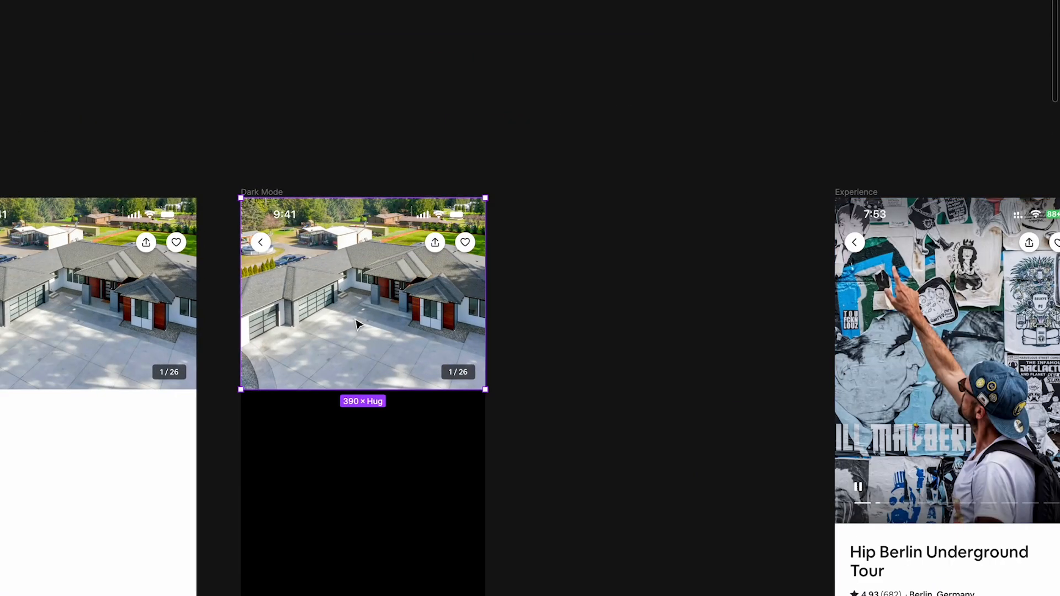
{"action": "scroll", "coordinate": [375, 326], "scroll_direction": "right", "scroll_amount": 5}
{"action": "scroll", "coordinate": [376, 326], "scroll_direction": "down", "scroll_amount": 1}
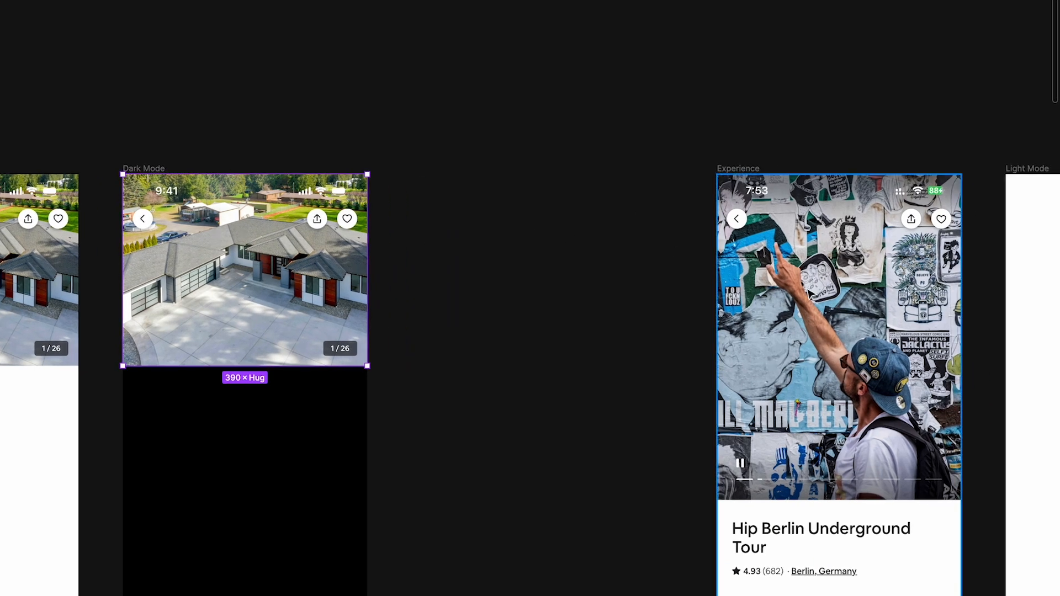
- Draw a rectangle of about 177 × 177 over the Experience screen's hero image
{"action": "scroll", "coordinate": [808, 293], "scroll_direction": "right", "scroll_amount": 8}
{"action": "scroll", "coordinate": [710, 332], "scroll_direction": "up", "scroll_amount": 4}
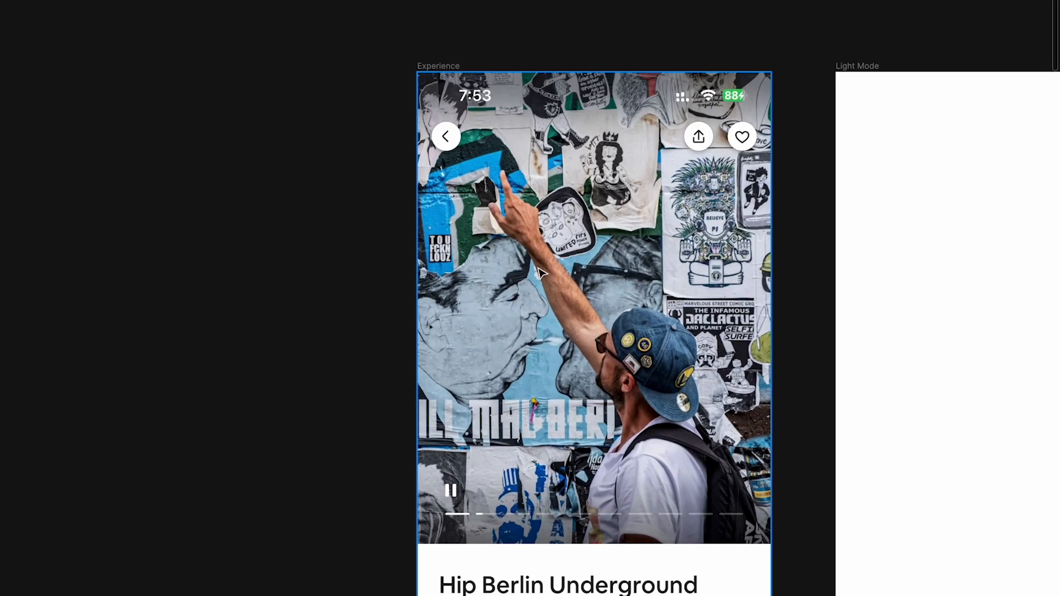
{"action": "scroll", "coordinate": [540, 270], "scroll_direction": "up", "scroll_amount": 3}
{"action": "key", "text": "r"}
{"action": "left_click_drag", "start_coordinate": [421, 132], "coordinate": [642, 351]}
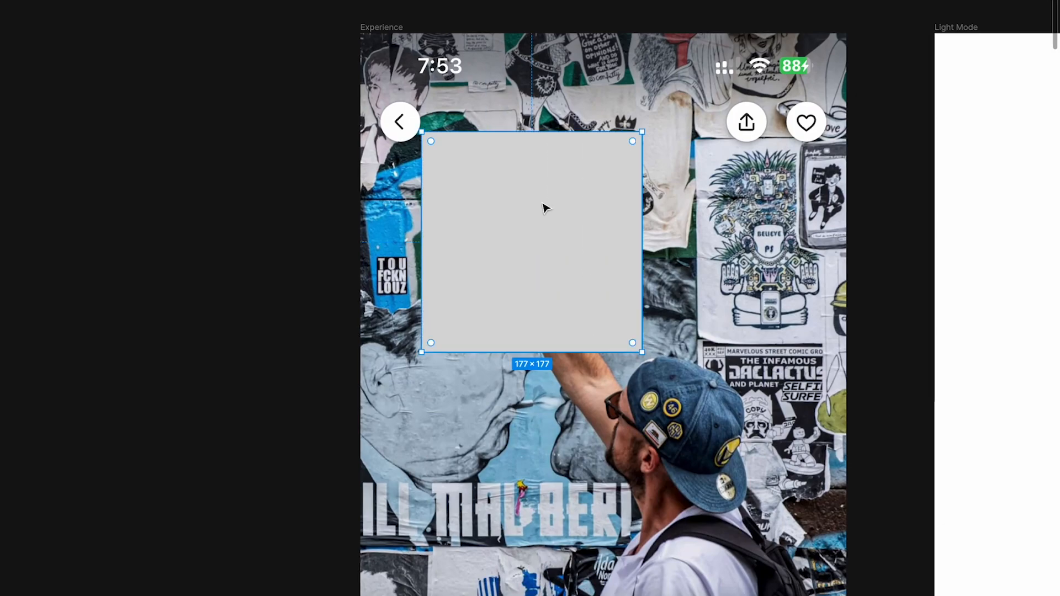
- Resize the rectangle to 390 × 520 to match the Experience hero image and place it in the empty space beside that frame
{"action": "scroll", "coordinate": [544, 208], "scroll_direction": "up", "scroll_amount": 4}
{"action": "scroll", "coordinate": [545, 208], "scroll_direction": "left", "scroll_amount": 2}
{"action": "left_click_drag", "start_coordinate": [563, 448], "coordinate": [503, 348]}
{"action": "scroll", "coordinate": [503, 347], "scroll_direction": "down", "scroll_amount": 4}
{"action": "scroll", "coordinate": [503, 347], "scroll_direction": "right", "scroll_amount": 2}
{"action": "left_click_drag", "start_coordinate": [478, 237], "coordinate": [690, 580]}
{"action": "scroll", "coordinate": [703, 588], "scroll_direction": "up", "scroll_amount": 3}
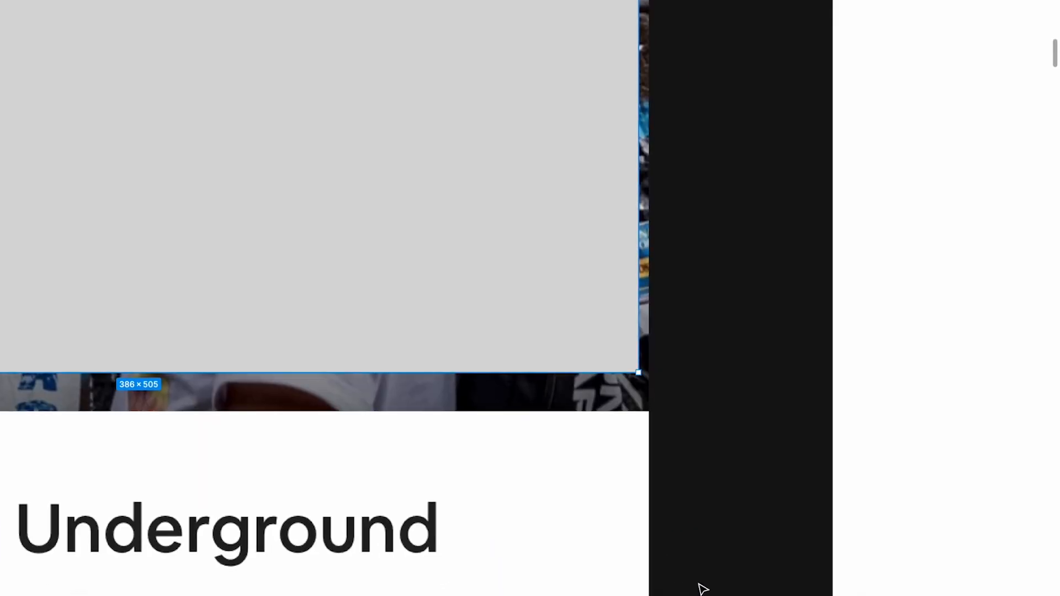
{"action": "scroll", "coordinate": [627, 406], "scroll_direction": "up", "scroll_amount": 5}
{"action": "left_click_drag", "start_coordinate": [658, 260], "coordinate": [492, 355]}
{"action": "scroll", "coordinate": [665, 335], "scroll_direction": "up", "scroll_amount": 2}
{"action": "scroll", "coordinate": [670, 363], "scroll_direction": "down", "scroll_amount": 10}
- Show the interface panels again and run the Unsplash plugin
{"action": "key", "text": "ctrl+backslash"}
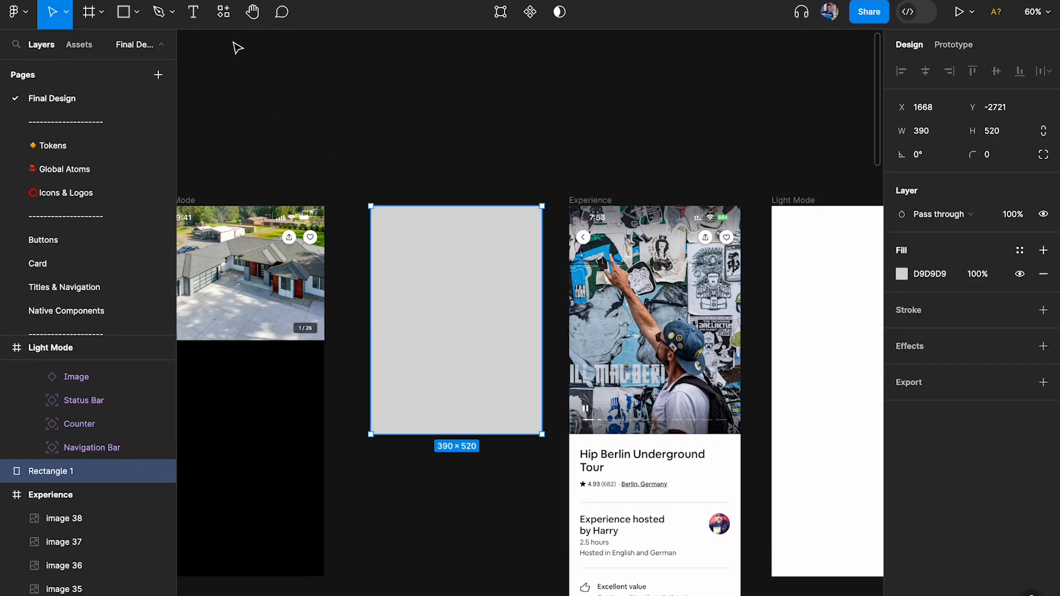
{"action": "left_click", "coordinate": [226, 18]}
{"action": "left_click", "coordinate": [287, 49]}
{"action": "type", "text": "u"}
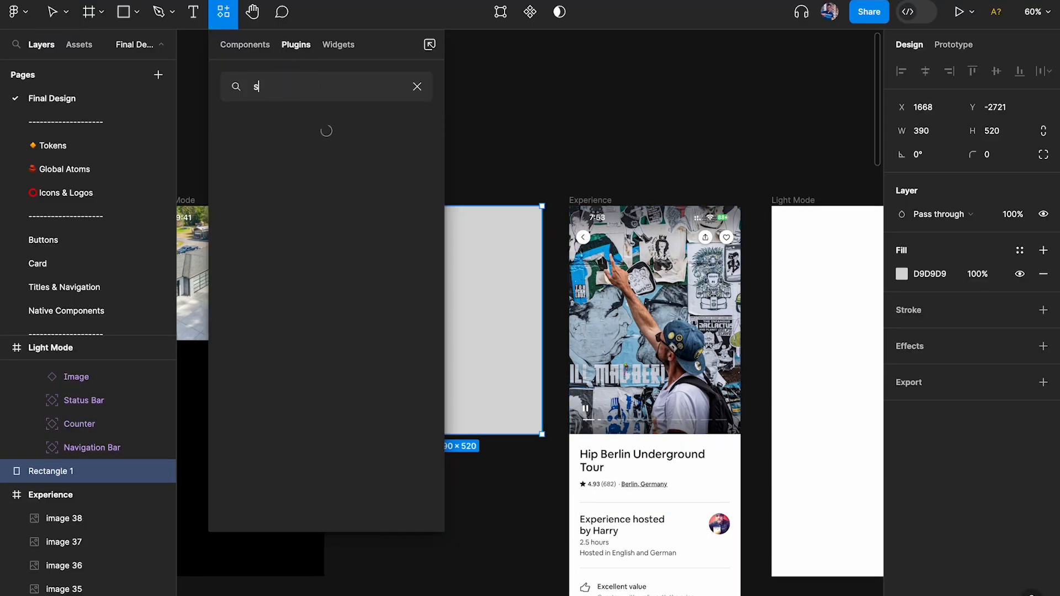
{"action": "type", "text": "nsp"}
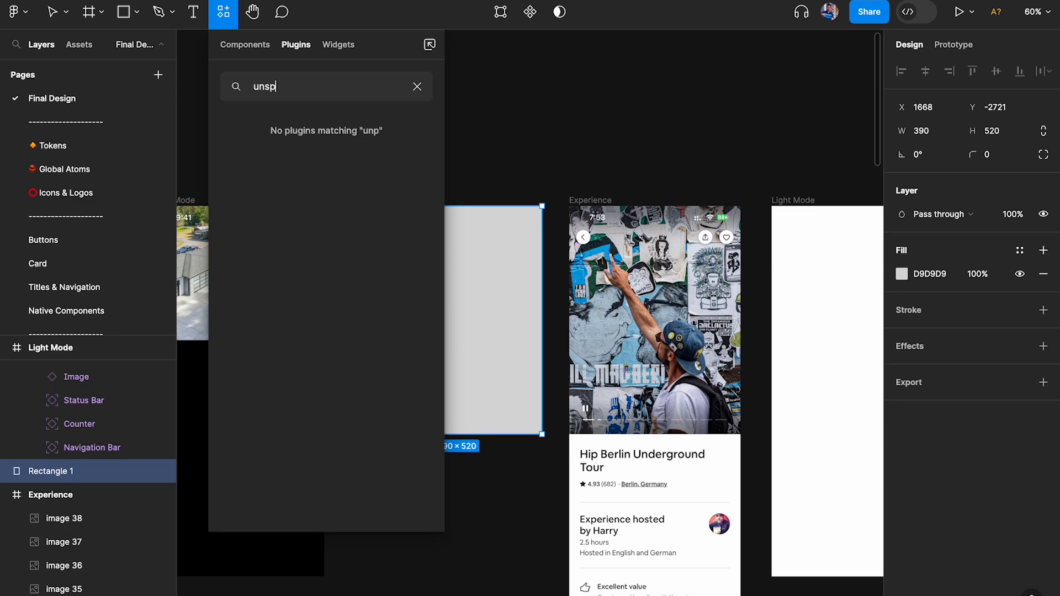
{"action": "key", "text": "BackSpace"}
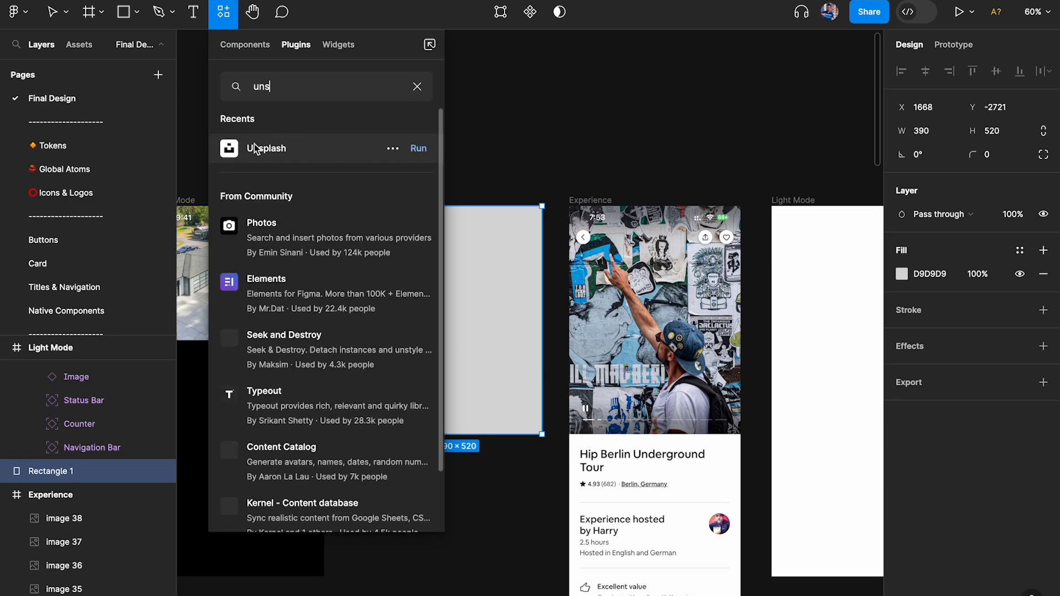
{"action": "left_click", "coordinate": [243, 150]}
{"action": "left_click", "coordinate": [318, 239]}
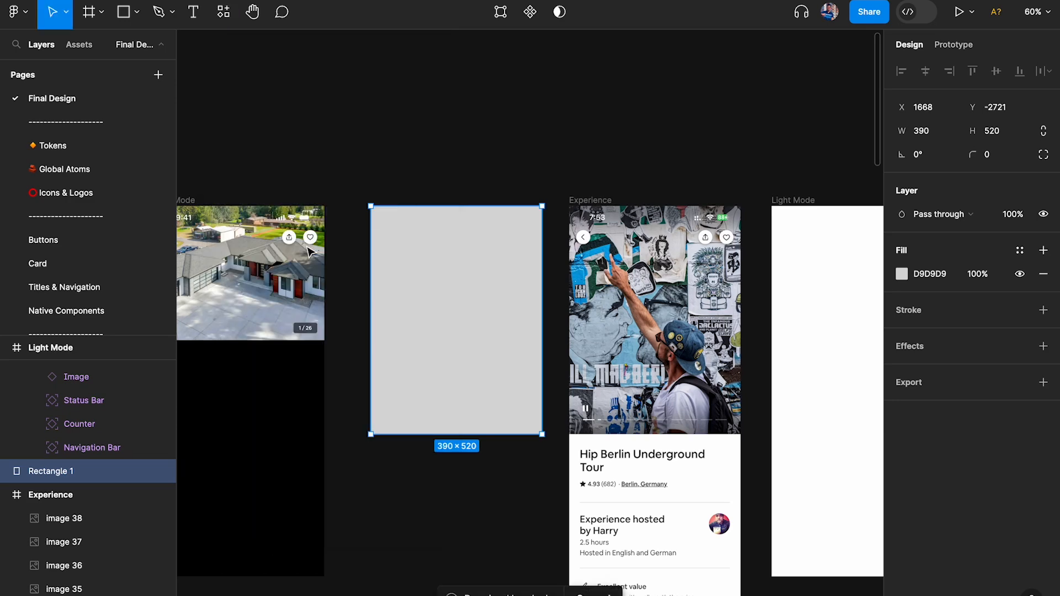
- Search Unsplash for "walking tour" and insert the Free Walking Tour Salzburg photo of the person with a blue backpack
{"action": "left_click", "coordinate": [692, 124]}
{"action": "scroll", "coordinate": [538, 150], "scroll_direction": "right", "scroll_amount": 3}
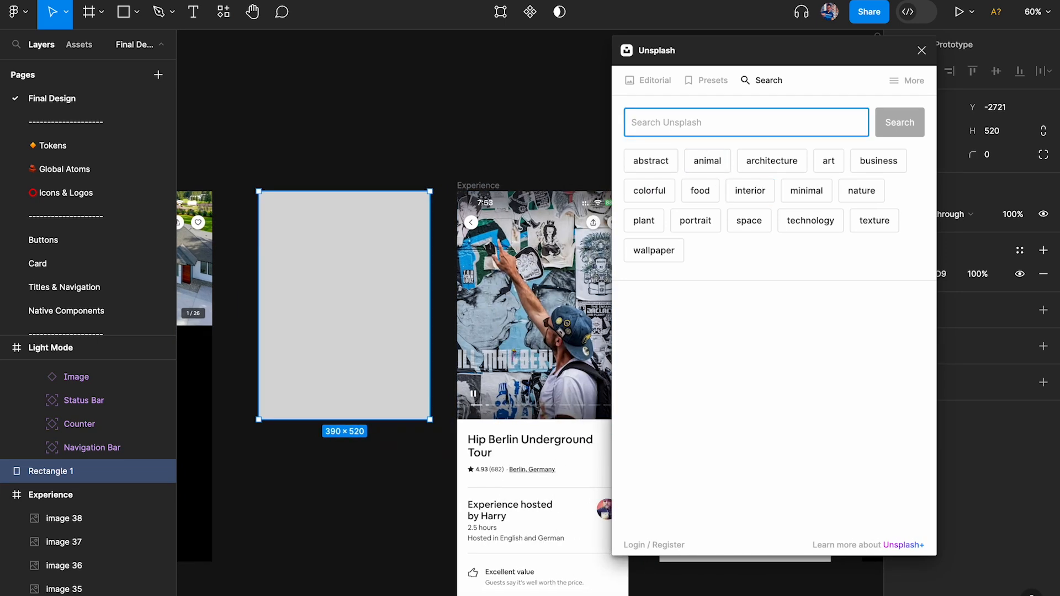
{"action": "type", "text": "ad"}
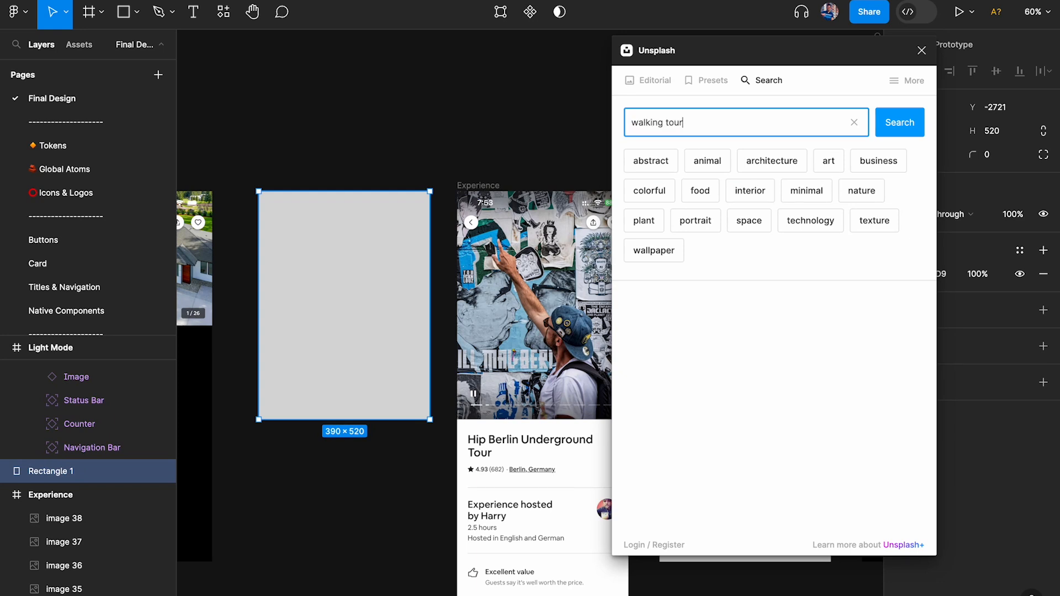
{"action": "key", "text": "Return"}
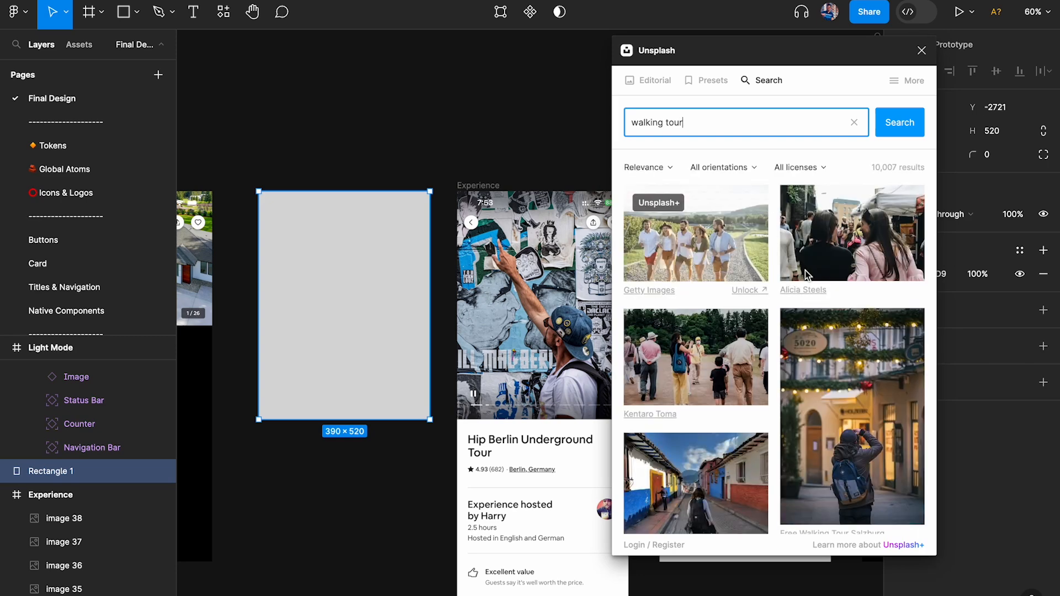
{"action": "scroll", "coordinate": [773, 380], "scroll_direction": "down", "scroll_amount": 3}
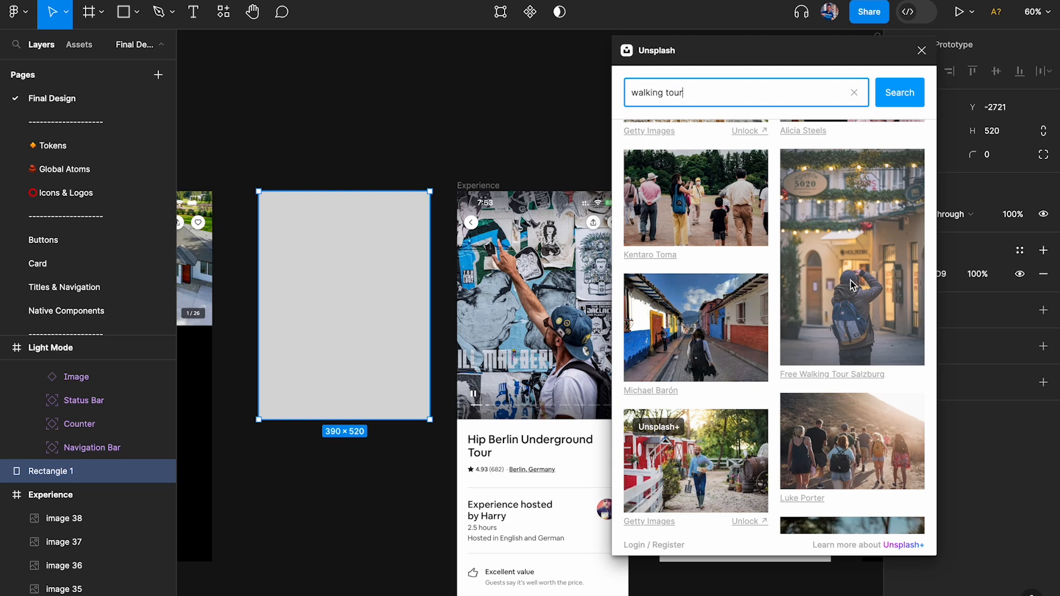
{"action": "left_click", "coordinate": [544, 94]}
{"action": "left_click", "coordinate": [863, 310]}
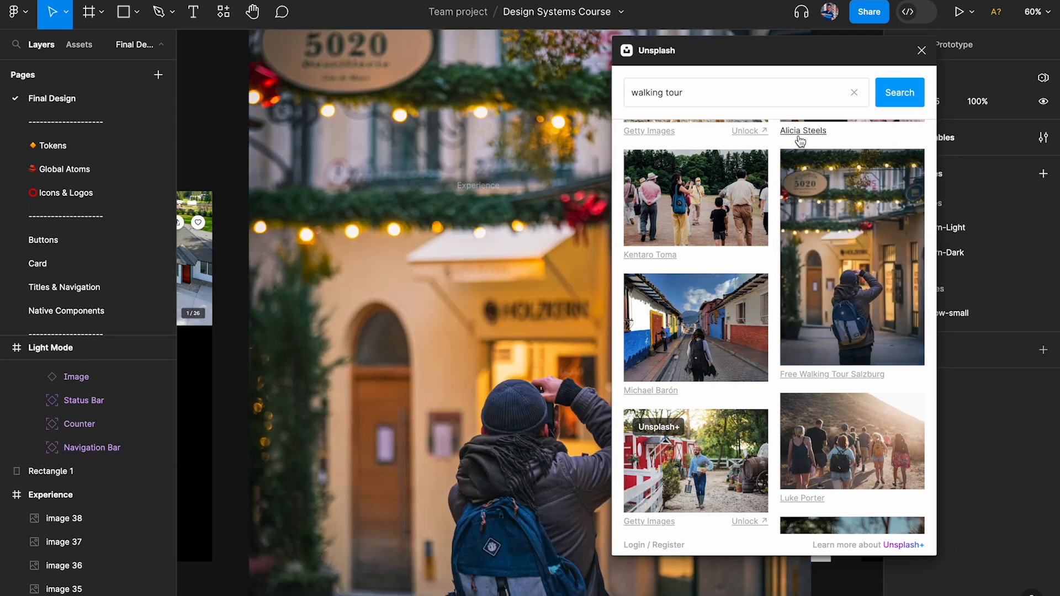
{"action": "left_click", "coordinate": [921, 50]}
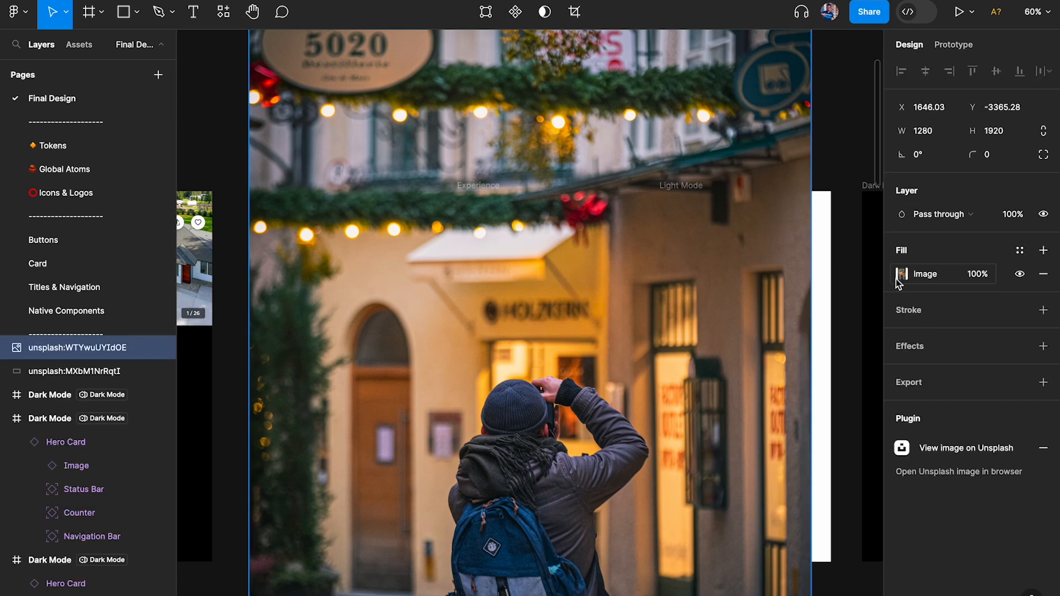
- Transfer the inserted photo's image fill to the grey 390 × 520 rectangle and delete the oversized photo
{"action": "left_click", "coordinate": [901, 282]}
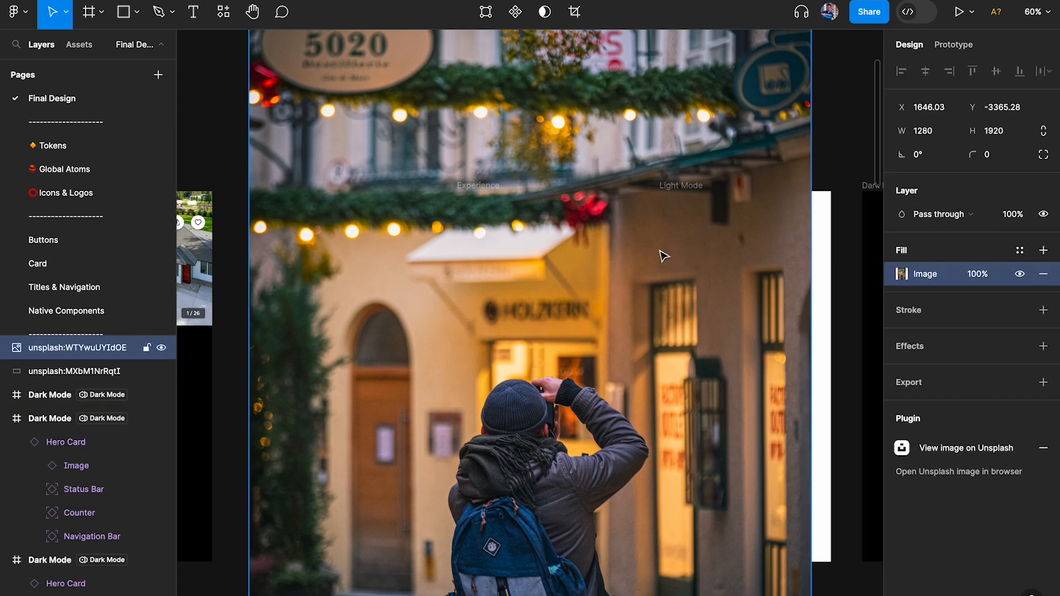
{"action": "key", "text": "Delete"}
{"action": "left_click", "coordinate": [360, 270]}
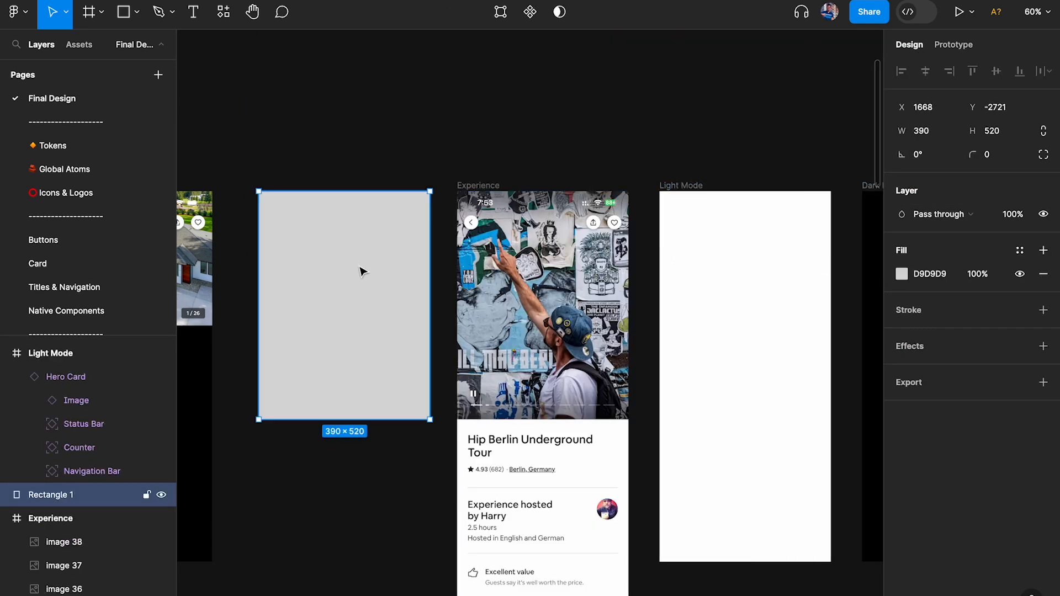
{"action": "left_click", "coordinate": [497, 130]}
{"action": "left_click", "coordinate": [511, 163]}
{"action": "key", "text": "Delete"}
{"action": "left_click", "coordinate": [342, 274]}
{"action": "key", "text": "super+v"}
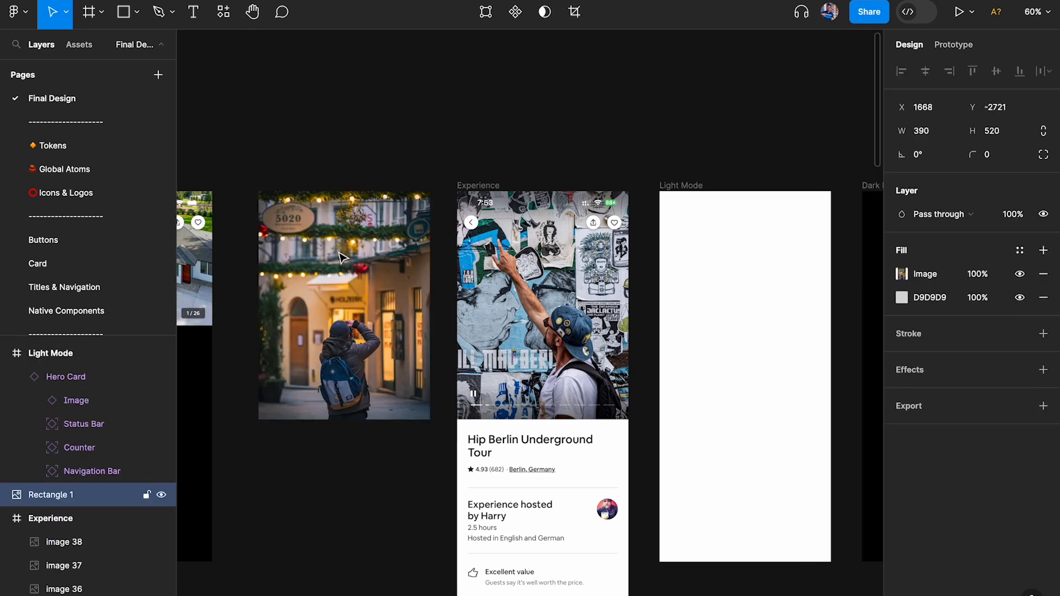
- Apply the Lock Aspect Ratio plugin to the photo-filled rectangle
{"action": "scroll", "coordinate": [342, 274], "scroll_direction": "up", "scroll_amount": 2}
{"action": "scroll", "coordinate": [345, 280], "scroll_direction": "up", "scroll_amount": 2}
{"action": "left_click", "coordinate": [421, 87]}
{"action": "scroll", "coordinate": [421, 87], "scroll_direction": "left", "scroll_amount": 2}
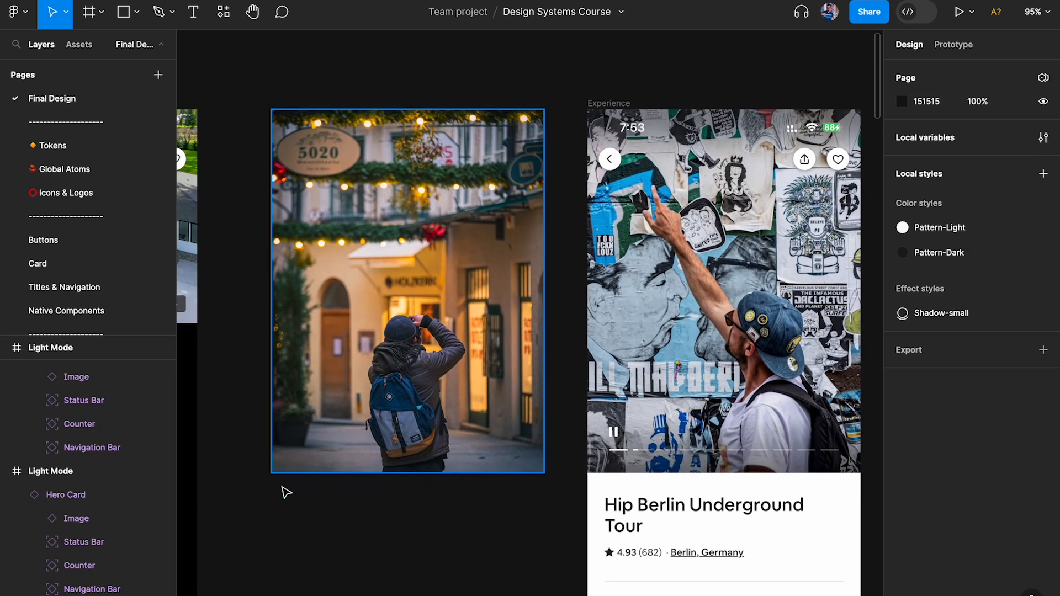
{"action": "left_click", "coordinate": [388, 368]}
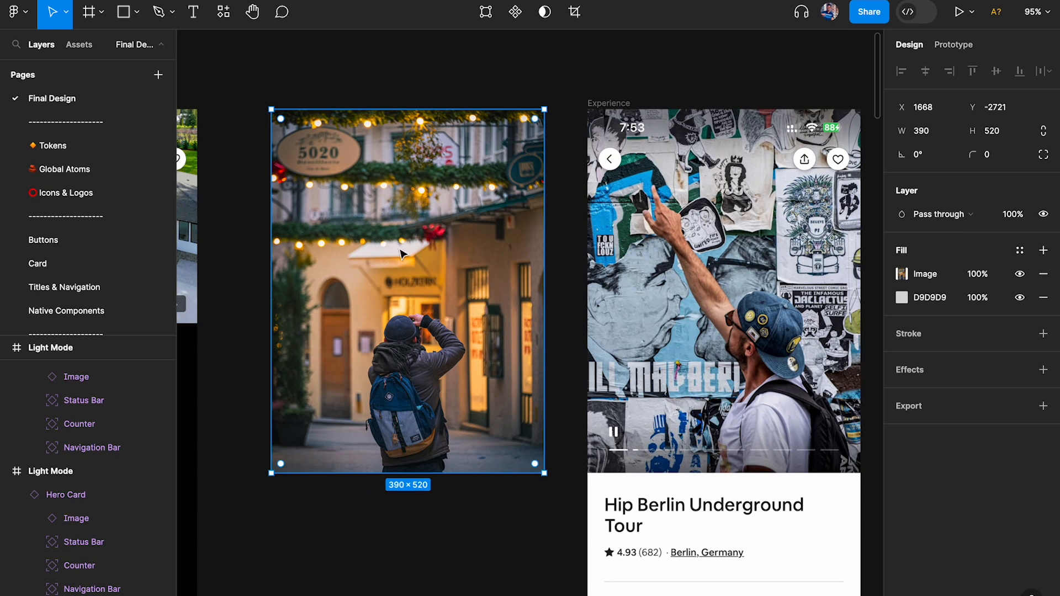
{"action": "scroll", "coordinate": [250, 59], "scroll_direction": "down", "scroll_amount": 1}
{"action": "scroll", "coordinate": [322, 209], "scroll_direction": "left", "scroll_amount": 4}
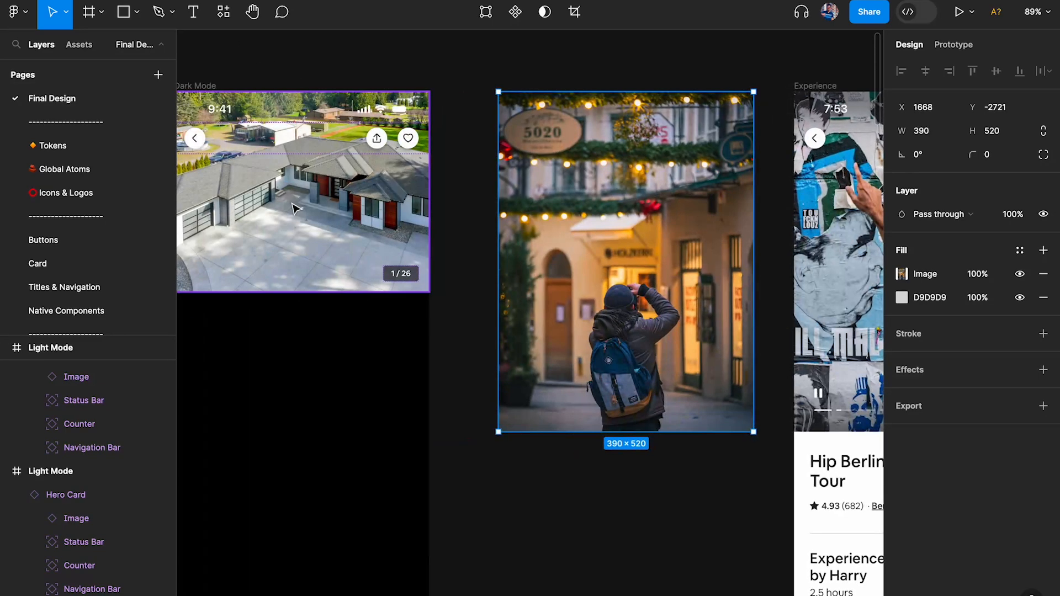
{"action": "scroll", "coordinate": [455, 194], "scroll_direction": "right", "scroll_amount": 4}
{"action": "left_click", "coordinate": [235, 16]}
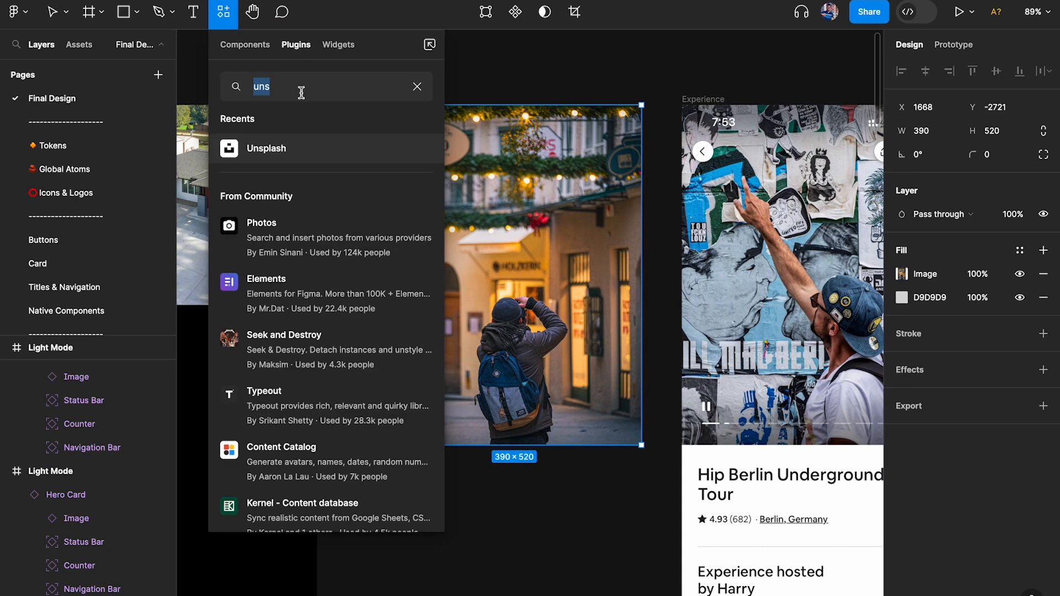
{"action": "left_click", "coordinate": [417, 86]}
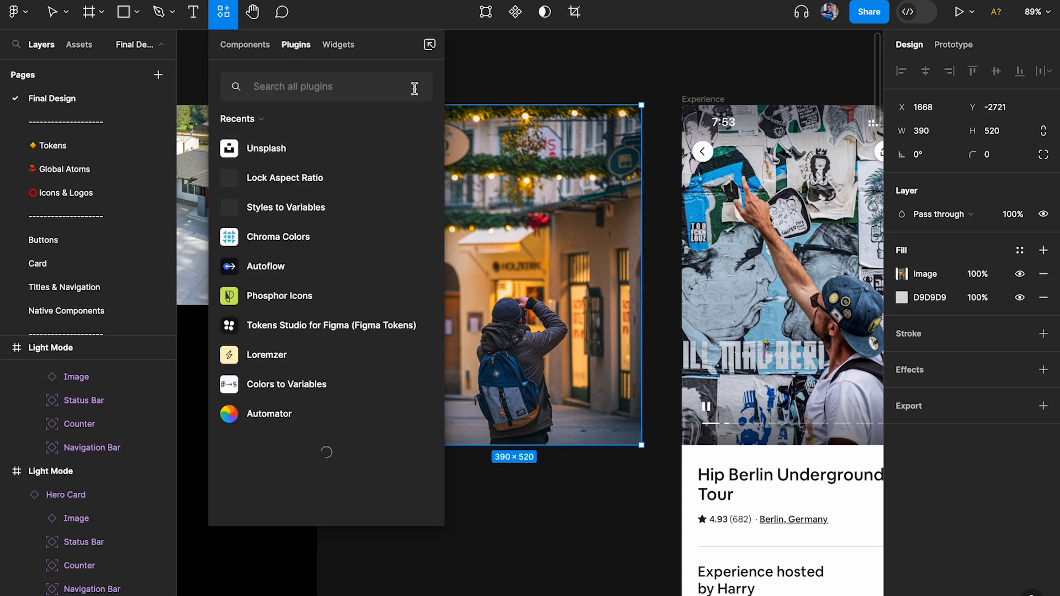
{"action": "left_click", "coordinate": [413, 179]}
{"action": "left_click", "coordinate": [362, 212]}
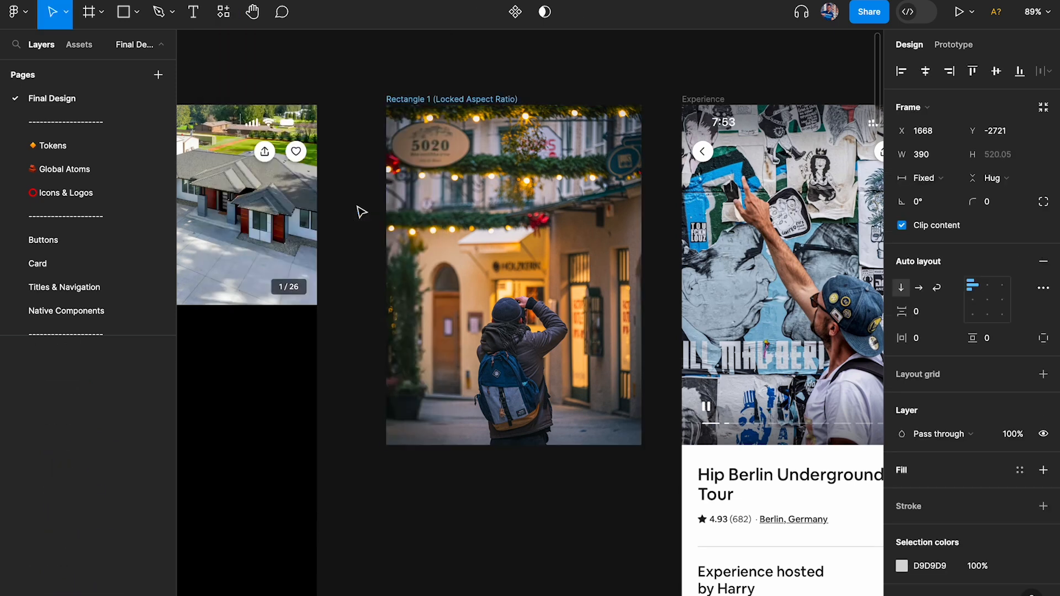
- Try resizing the inner photo rectangle and its locked aspect ratio frame, undoing each attempt
{"action": "double_click", "coordinate": [587, 230]}
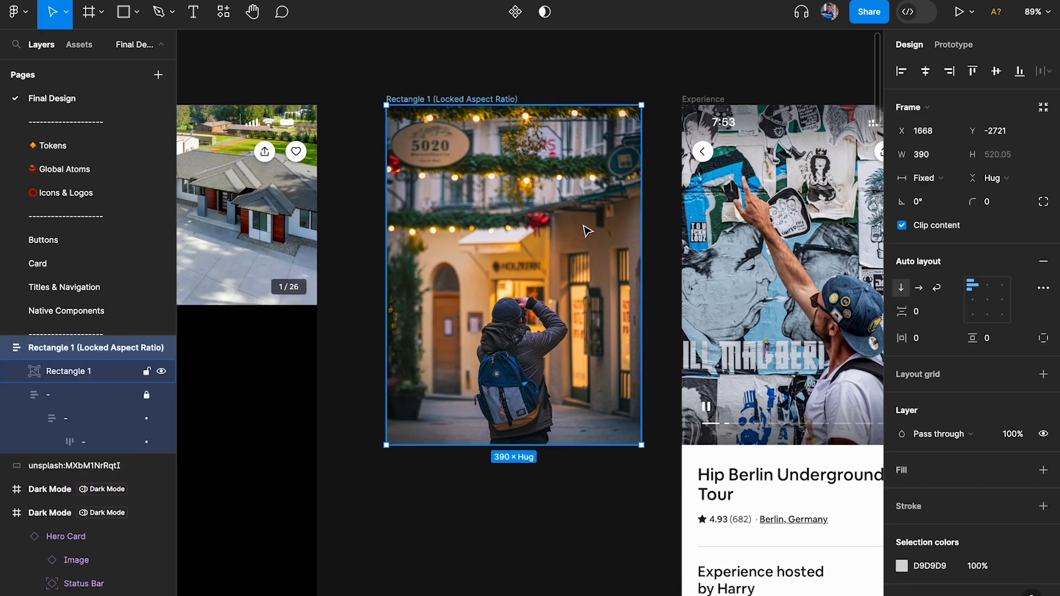
{"action": "left_click_drag", "start_coordinate": [640, 213], "coordinate": [593, 222]}
{"action": "key", "text": "super+z"}
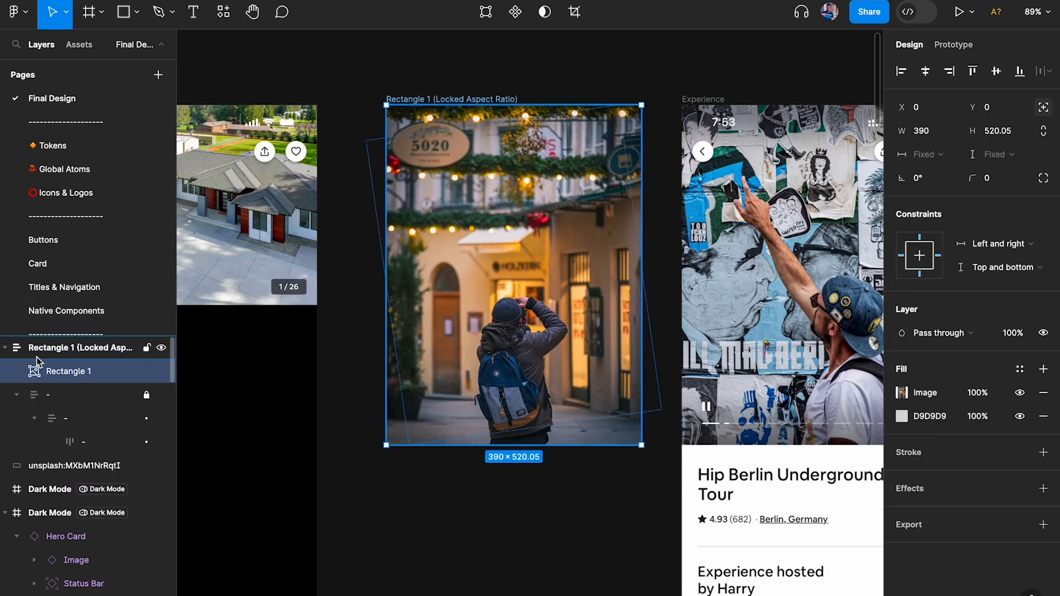
{"action": "left_click", "coordinate": [36, 354]}
{"action": "left_click_drag", "start_coordinate": [644, 189], "coordinate": [679, 187]}
{"action": "key", "text": "super+z"}
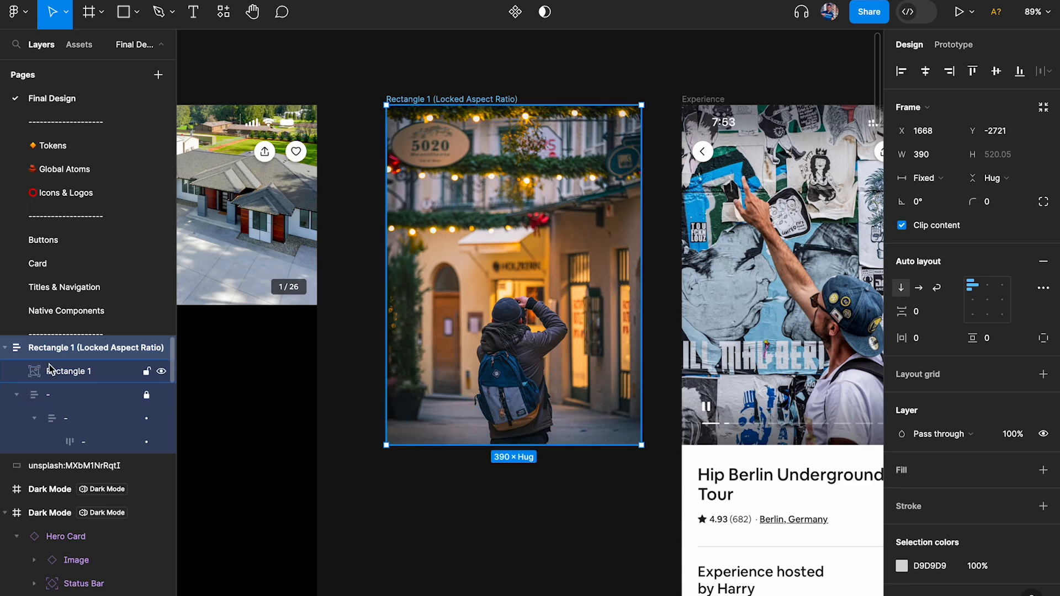
- Move the photo's image fill from the inner rectangle to its locked aspect ratio frame and delete the inner rectangle
{"action": "left_click", "coordinate": [66, 371]}
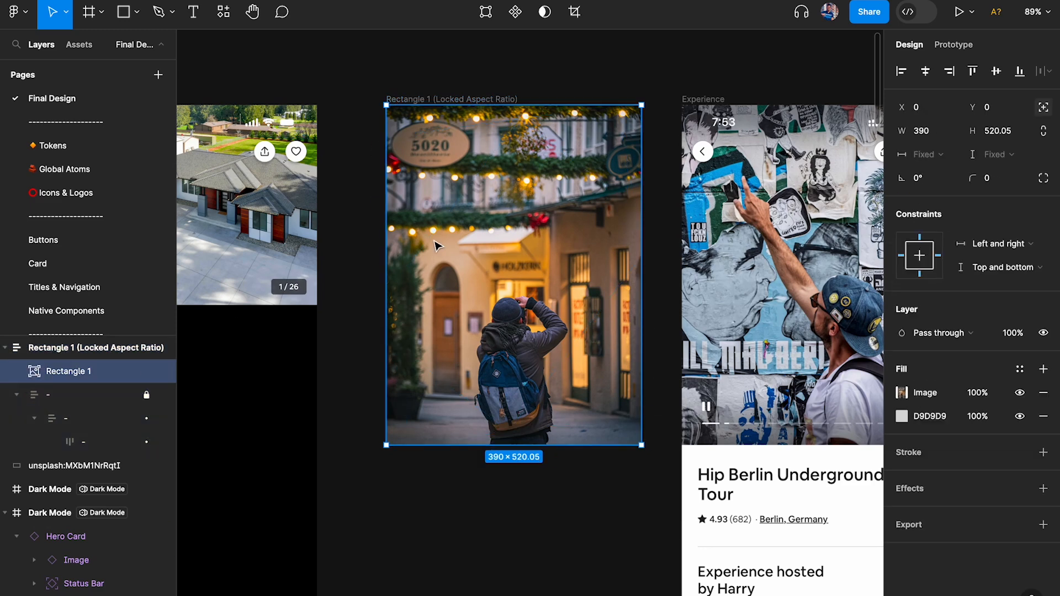
{"action": "left_click", "coordinate": [890, 397]}
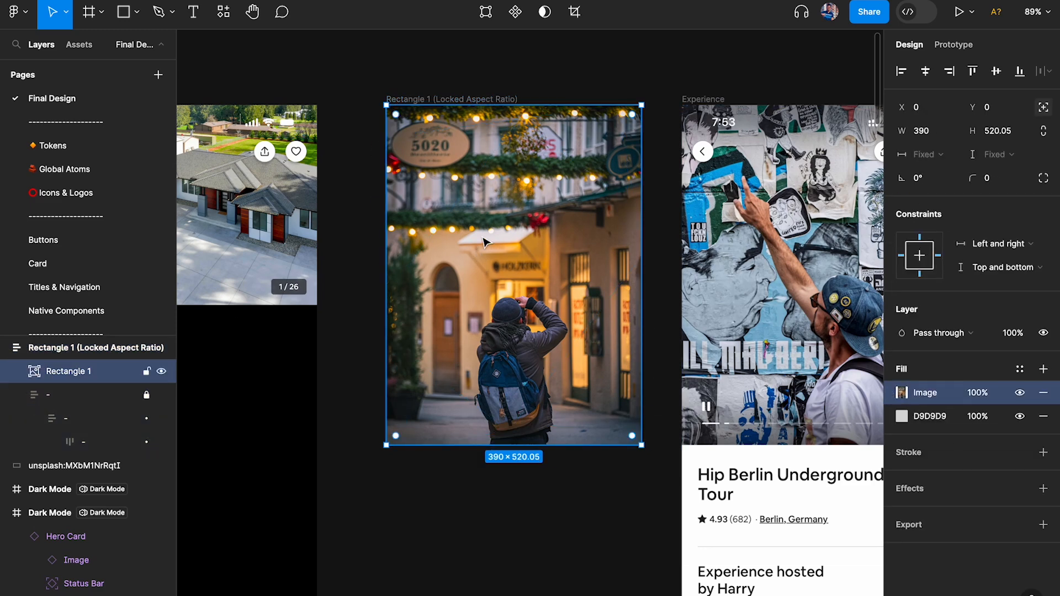
{"action": "key", "text": "Delete"}
{"action": "key", "text": "Delete"}
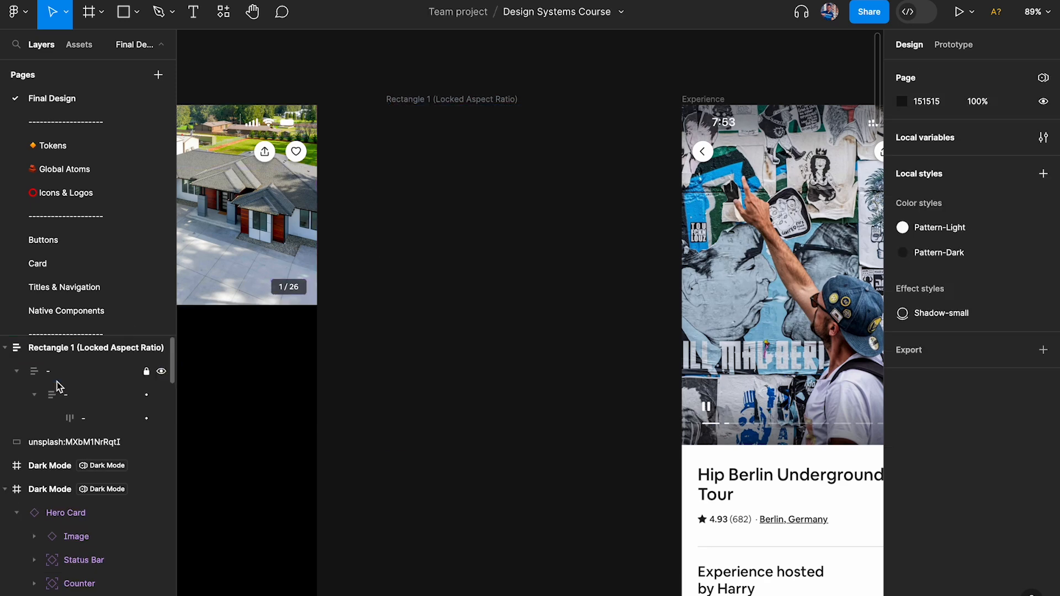
{"action": "key", "text": "ctrl+z"}
{"action": "key", "text": "ctrl+z"}
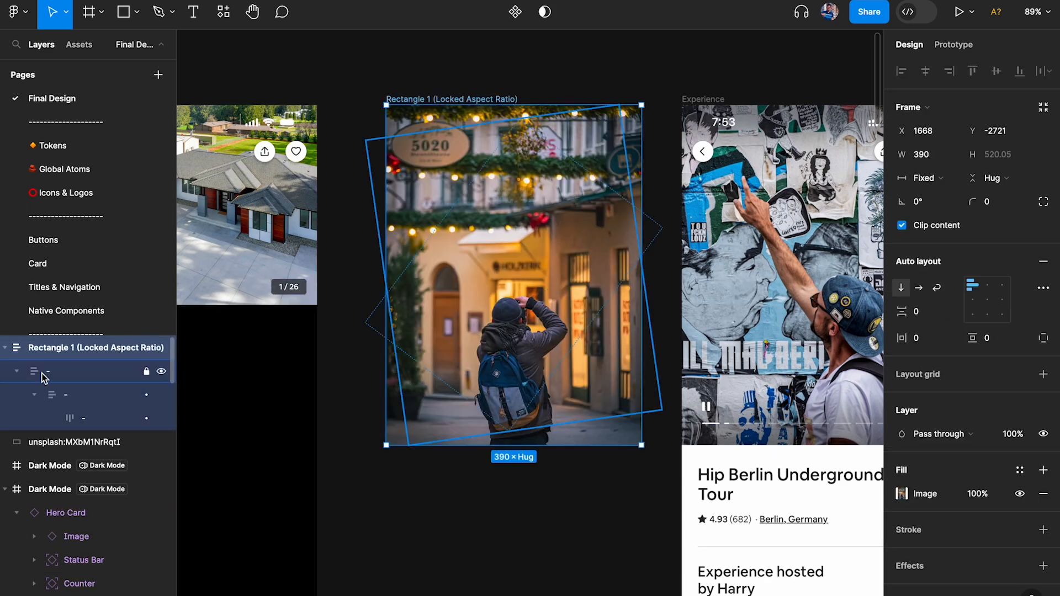
{"action": "left_click", "coordinate": [43, 377]}
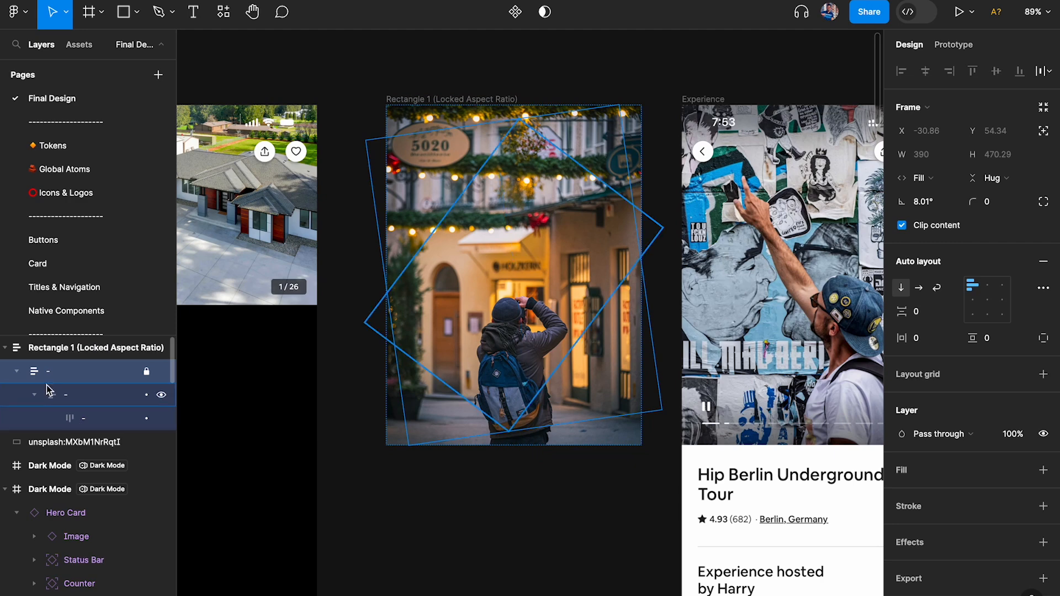
{"action": "left_click", "coordinate": [16, 371]}
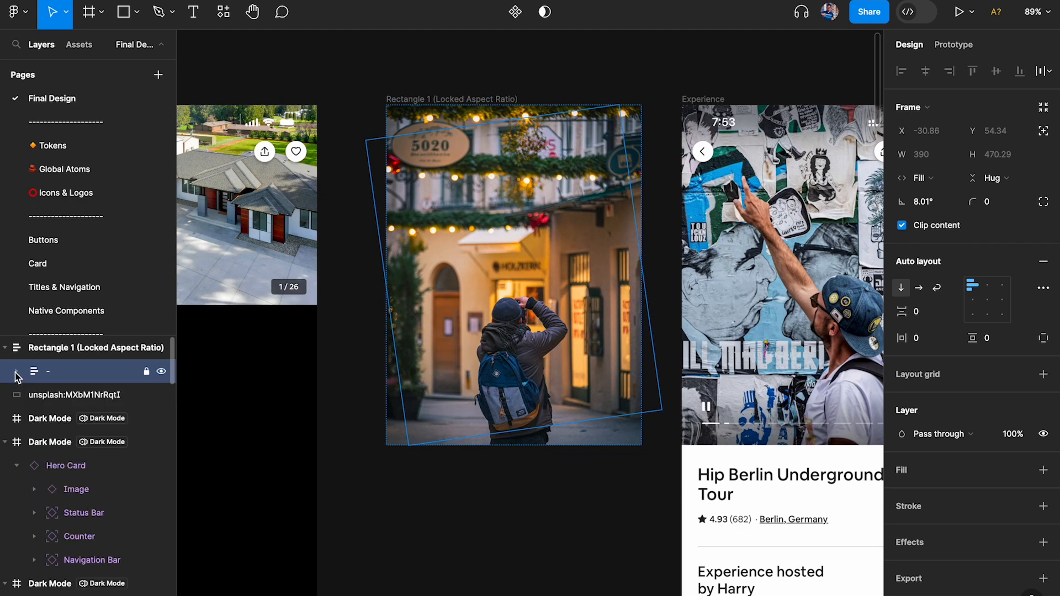
{"action": "left_click", "coordinate": [68, 354]}
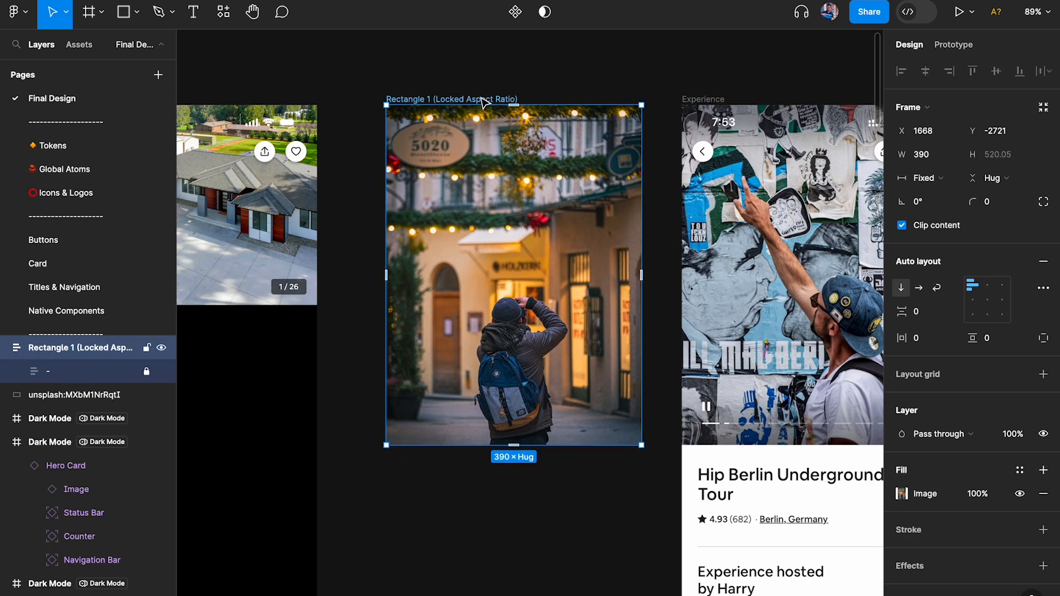
- Rename the photo-filled locked aspect ratio frame as Image and convert it into a component
{"action": "double_click", "coordinate": [483, 102]}
{"action": "type", "text": "Image"}
{"action": "key", "text": "Return"}
{"action": "left_click", "coordinate": [507, 90]}
{"action": "left_click", "coordinate": [408, 101]}
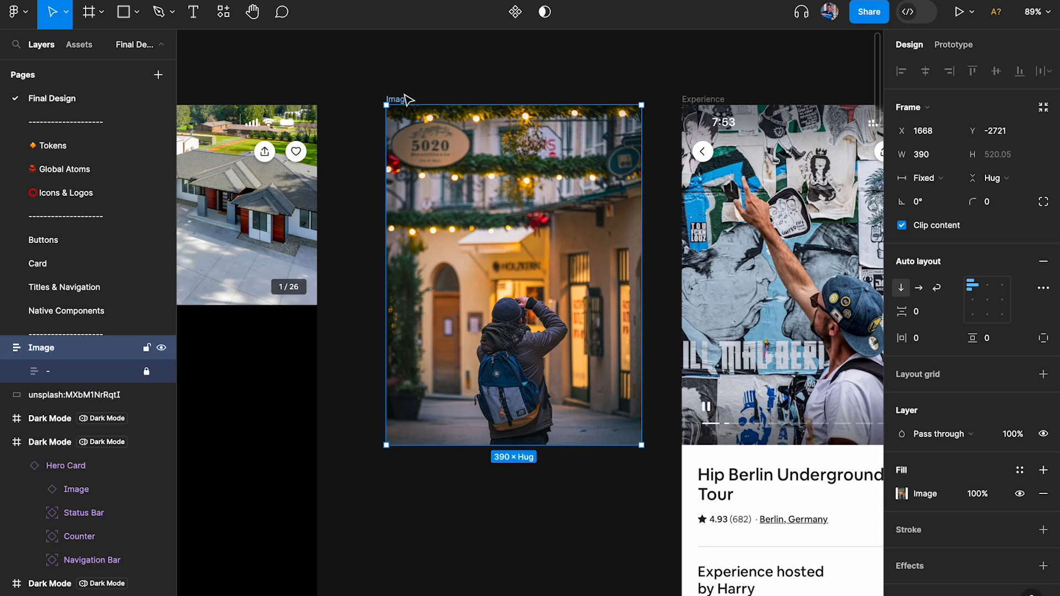
{"action": "key", "text": "ctrl+alt+k"}
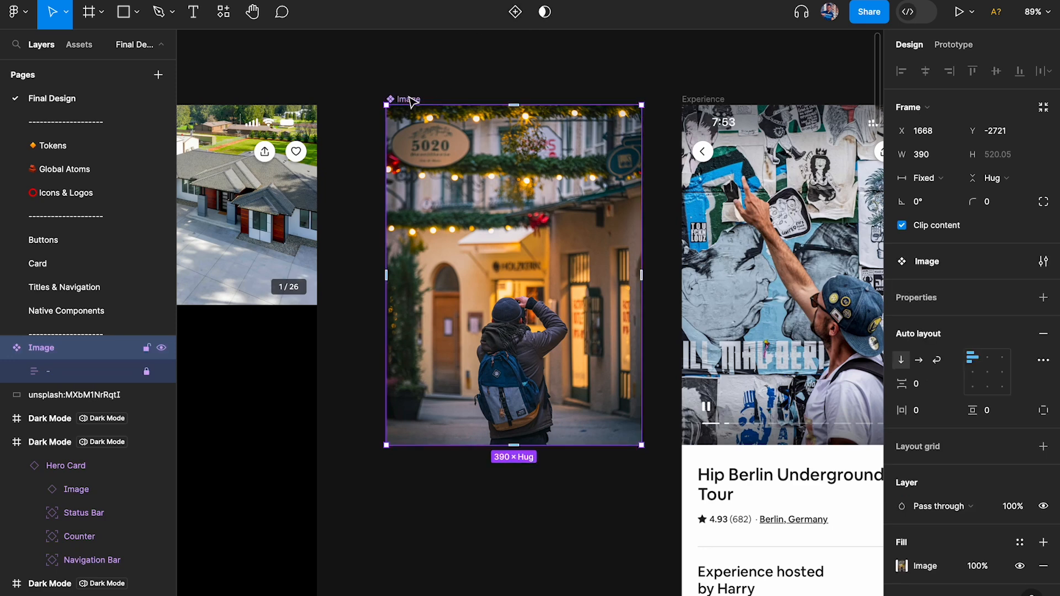
- Relocate the Image component to the Global Atoms page, beside the pool house image under Master Atom with their tops aligned
{"action": "key", "text": "ctrl+x"}
{"action": "left_click", "coordinate": [121, 170]}
{"action": "key", "text": "ctrl+v"}
{"action": "left_click", "coordinate": [556, 262]}
{"action": "scroll", "coordinate": [556, 262], "scroll_direction": "up", "scroll_amount": 3}
{"action": "key", "text": "ctrl+v"}
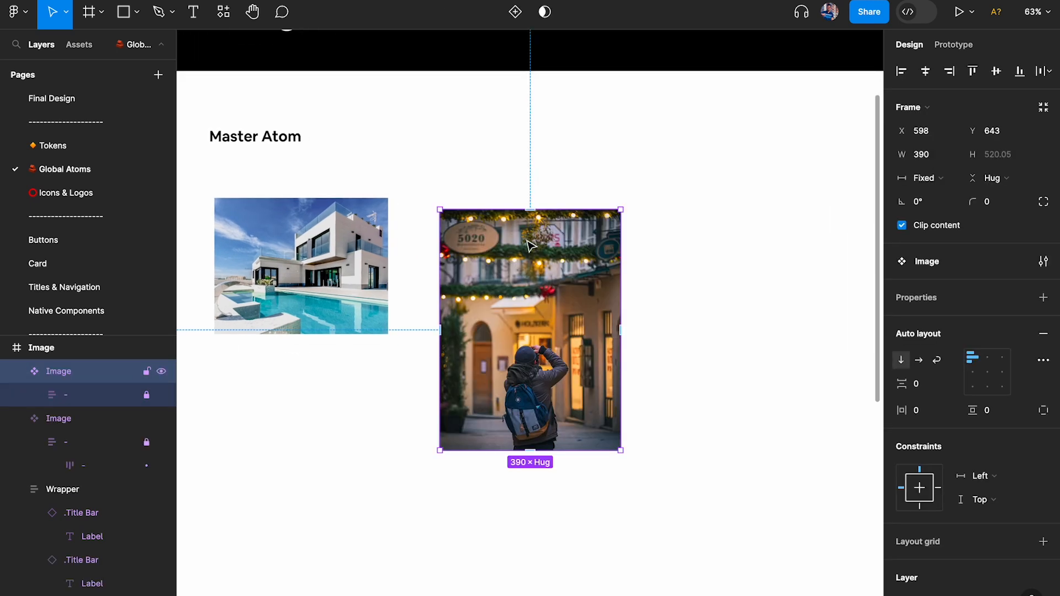
{"action": "left_click_drag", "start_coordinate": [524, 241], "coordinate": [506, 231]}
- Combine the pool house and street photo components as variants and reposition the resulting set at X 131, Y 638
{"action": "left_click", "coordinate": [364, 315], "text": "shift"}
{"action": "left_click", "coordinate": [291, 409]}
{"action": "left_click", "coordinate": [326, 310]}
{"action": "left_click", "coordinate": [458, 296], "text": "shift"}
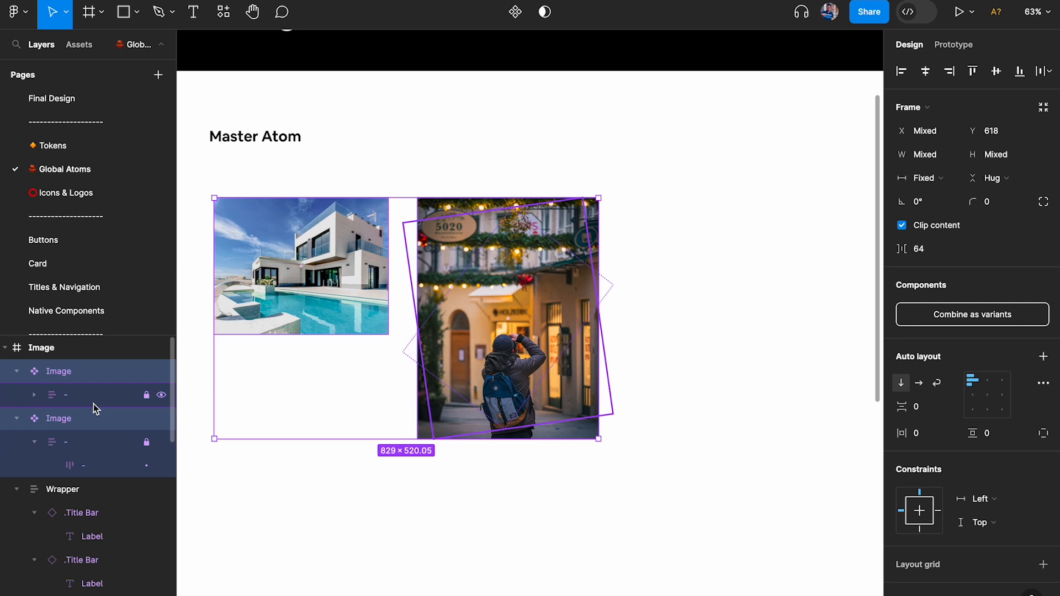
{"action": "left_click", "coordinate": [972, 314]}
{"action": "left_click_drag", "start_coordinate": [559, 261], "coordinate": [577, 279]}
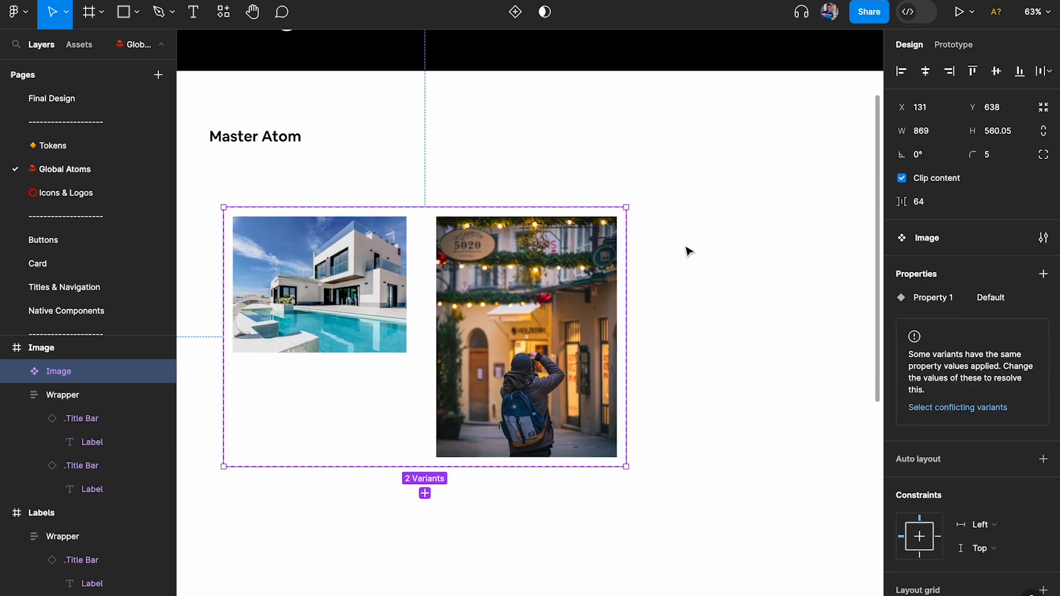
- Rename the Image component set's variant property as Aspect Ratio
{"action": "double_click", "coordinate": [945, 298]}
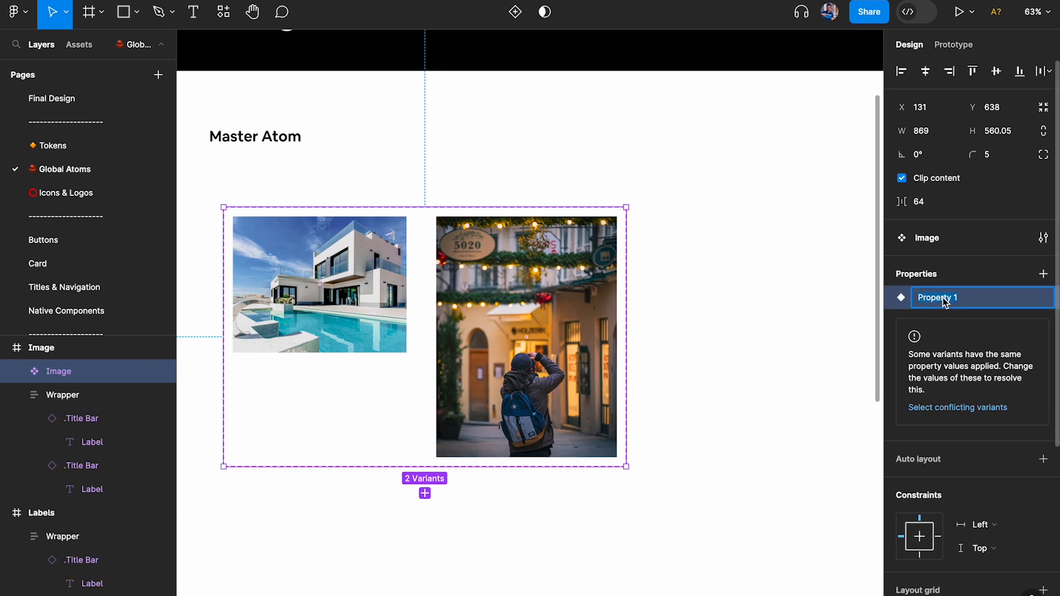
{"action": "type", "text": "Aspect Ratio"}
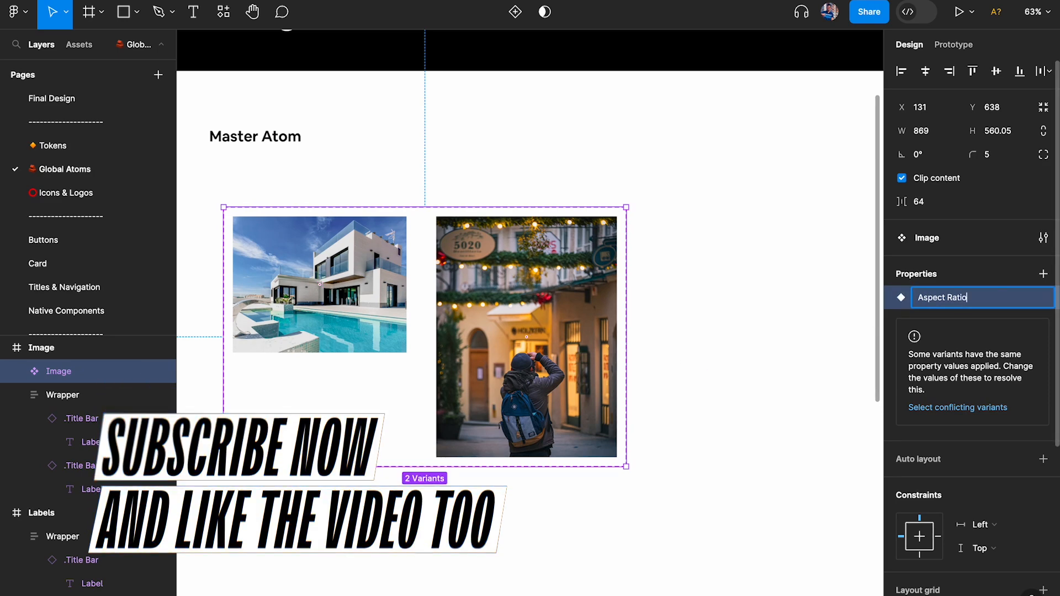
{"action": "key", "text": "Return"}
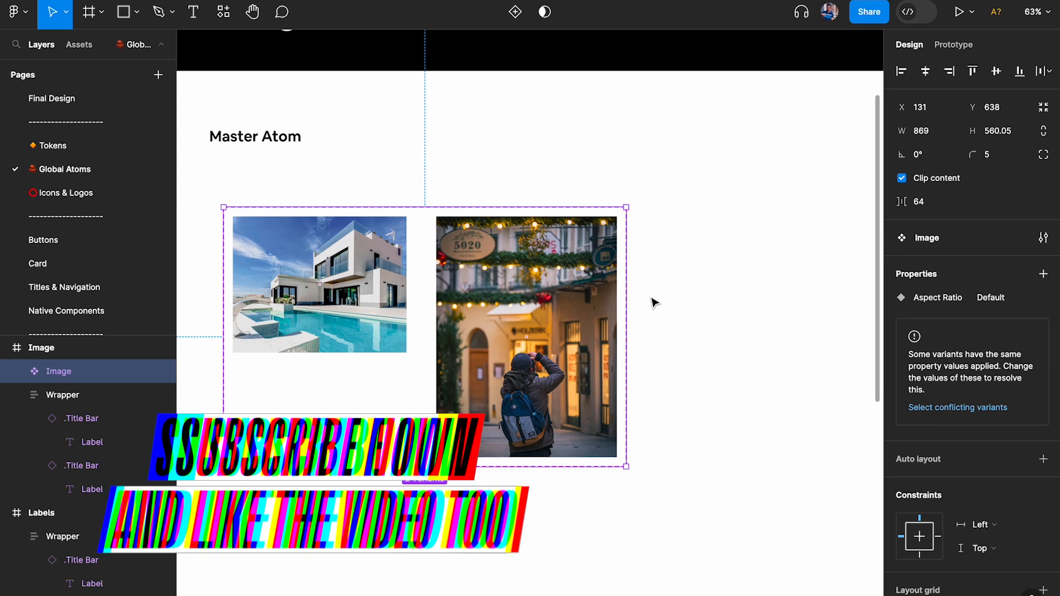
- Set the street photo variant's Aspect Ratio value to 3:2
{"action": "scroll", "coordinate": [654, 303], "scroll_direction": "down", "scroll_amount": 2}
{"action": "scroll", "coordinate": [654, 303], "scroll_direction": "down", "scroll_amount": 2}
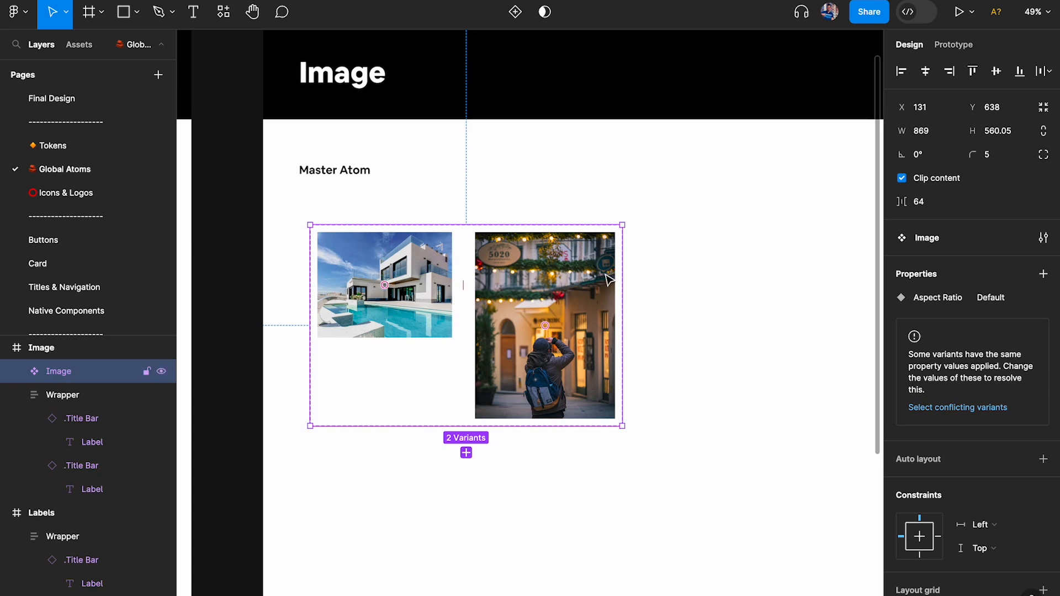
{"action": "scroll", "coordinate": [606, 279], "scroll_direction": "right", "scroll_amount": 1}
{"action": "scroll", "coordinate": [521, 300], "scroll_direction": "up", "scroll_amount": 1}
{"action": "scroll", "coordinate": [521, 300], "scroll_direction": "up", "scroll_amount": 1}
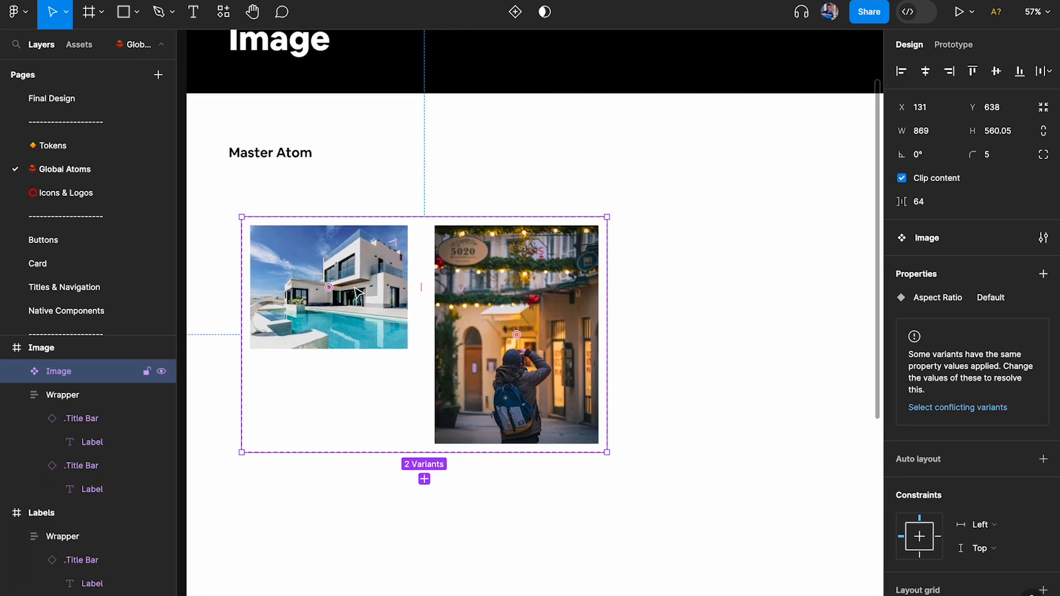
{"action": "left_click", "coordinate": [529, 293]}
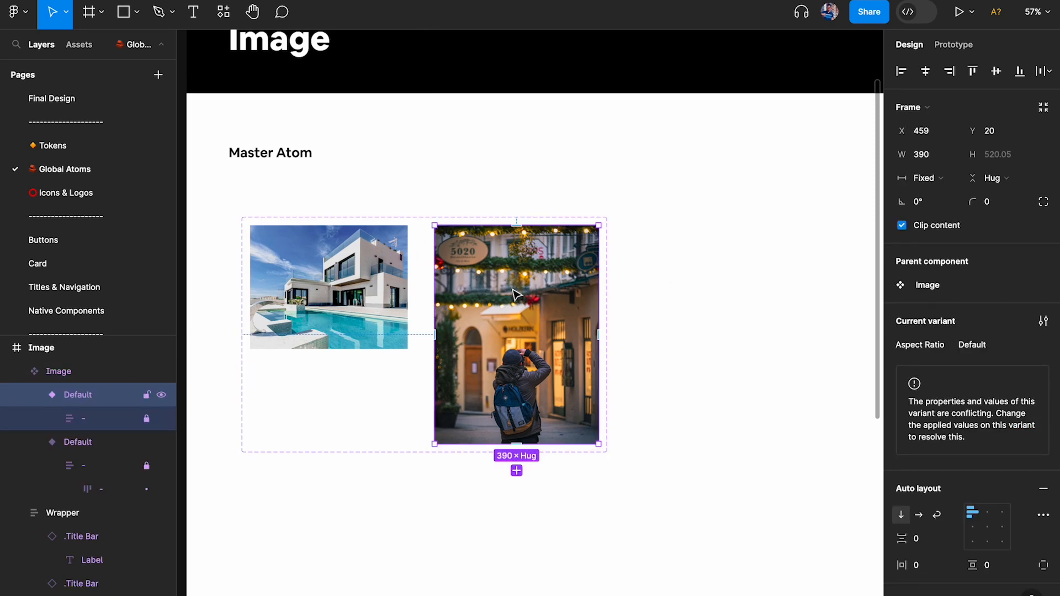
{"action": "left_click", "coordinate": [1002, 352]}
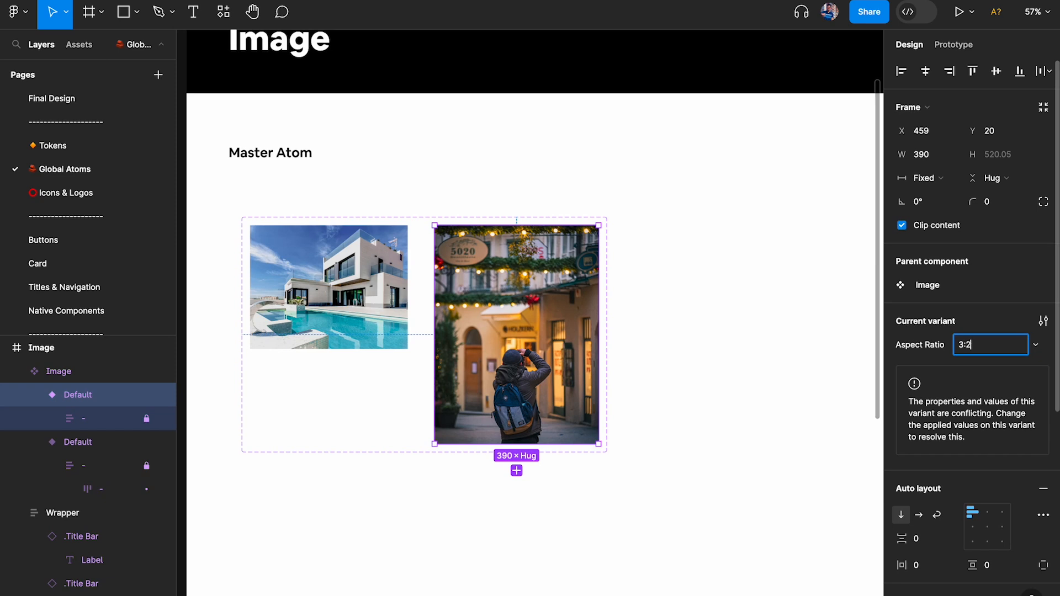
{"action": "key", "text": "Return"}
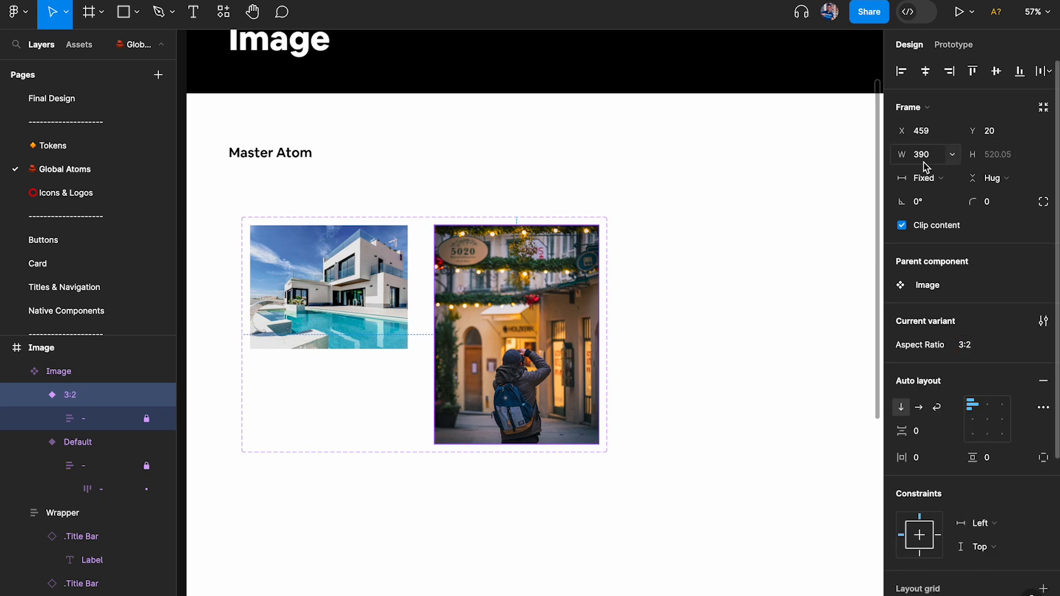
- Set the street photo variant's width to 375 and re-enter its Aspect Ratio value as 3:2
{"action": "left_click", "coordinate": [933, 155]}
{"action": "type", "text": "375"}
{"action": "key", "text": "Return"}
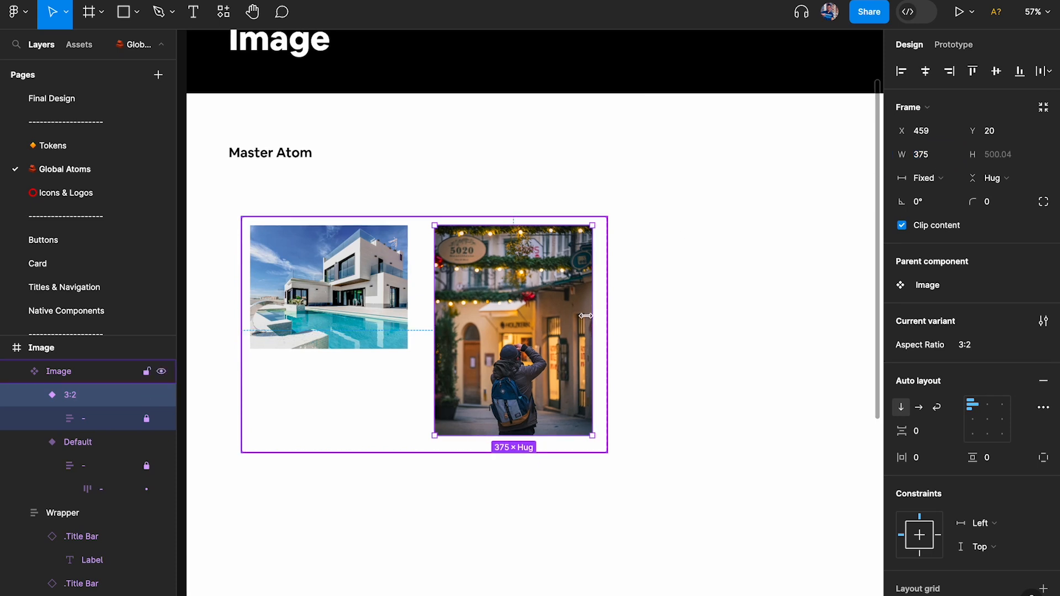
{"action": "left_click", "coordinate": [982, 352]}
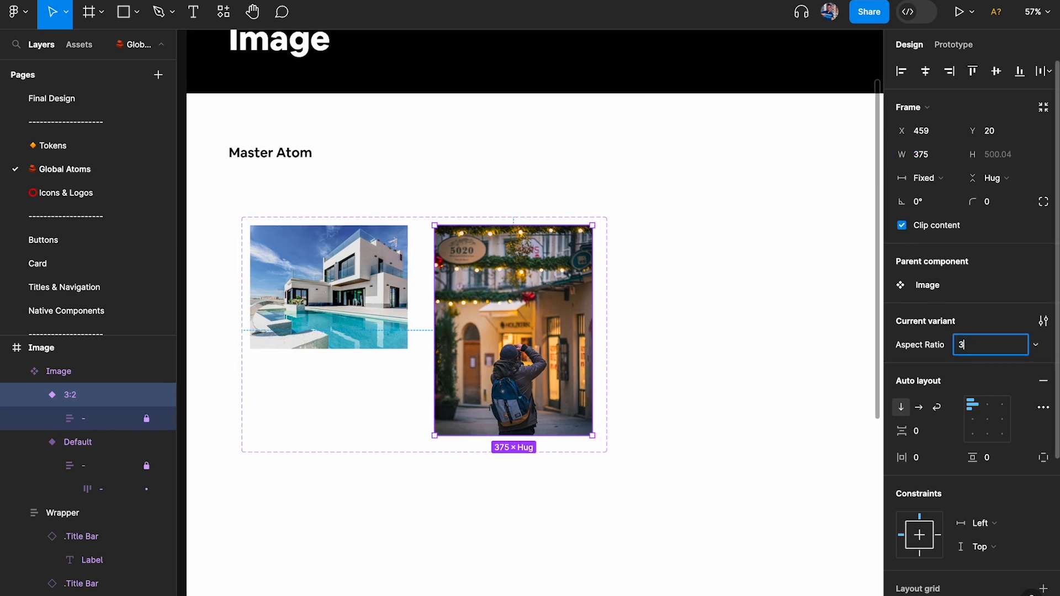
{"action": "key", "text": "Return"}
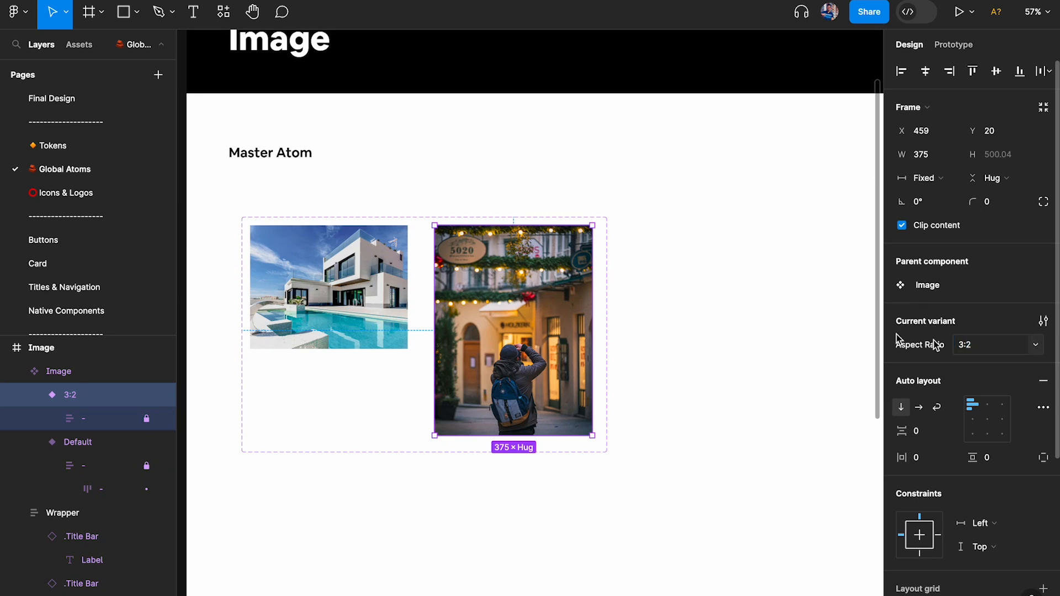
- Set the pool house variant's Aspect Ratio value to 125:98
{"action": "left_click", "coordinate": [364, 293]}
{"action": "left_click", "coordinate": [981, 349]}
{"action": "type", "text": "125:98"}
{"action": "key", "text": "Return"}
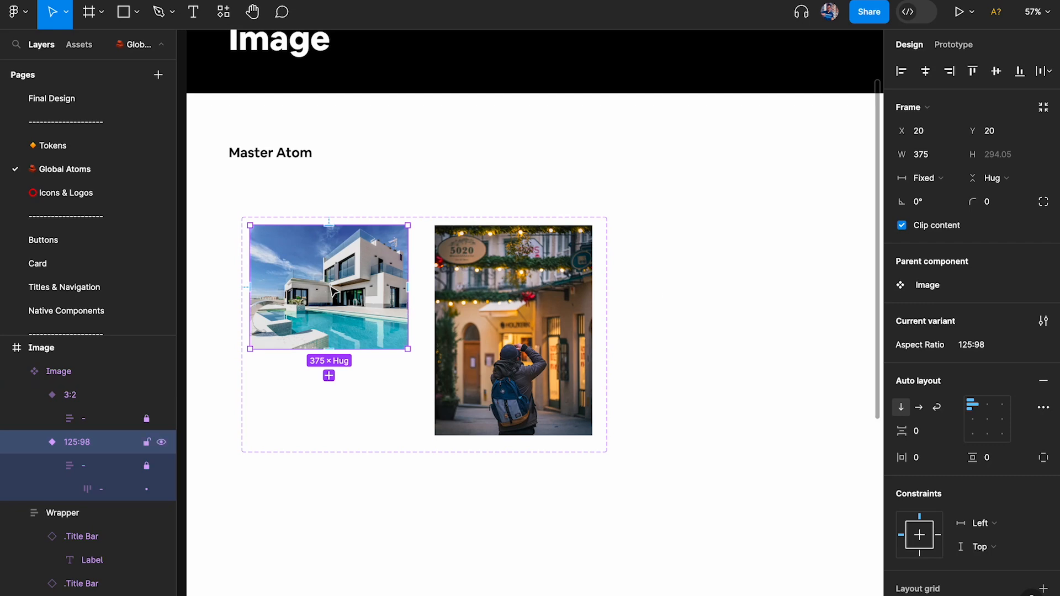
- Copy the 3:2 image variant into the Light Mode frame beside the Experience screen on the Final Design page, positioned at X 0, Y 0
{"action": "scroll", "coordinate": [329, 286], "scroll_direction": "up", "scroll_amount": 3}
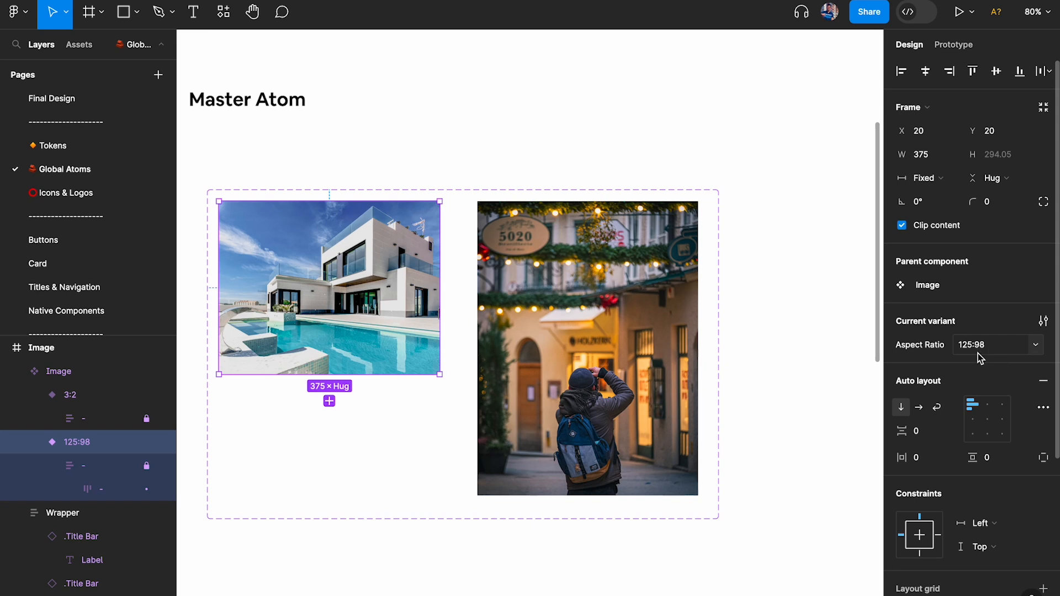
{"action": "scroll", "coordinate": [616, 273], "scroll_direction": "down", "scroll_amount": 3}
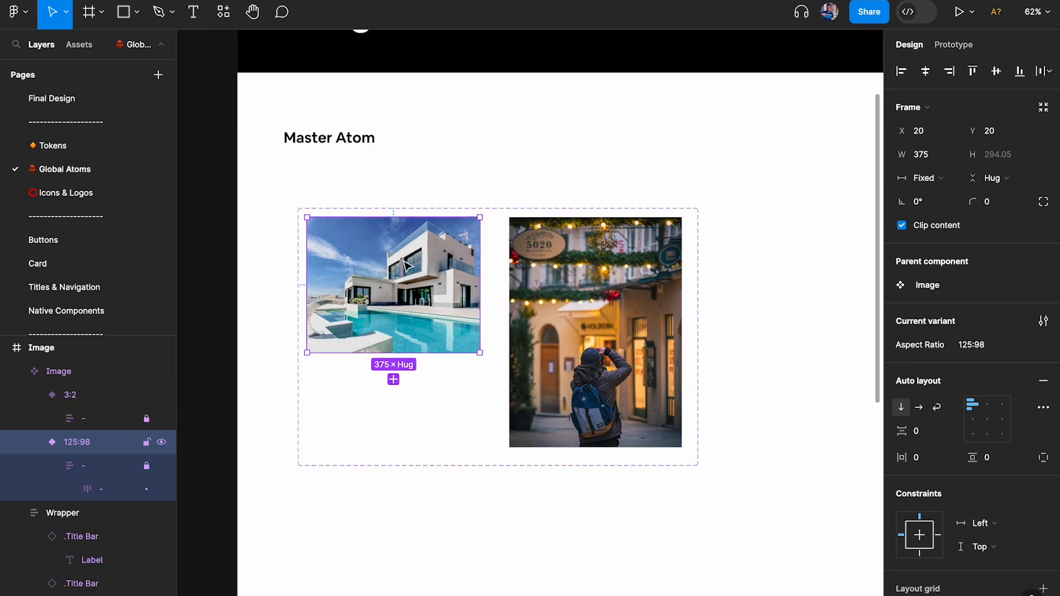
{"action": "left_click", "coordinate": [503, 211]}
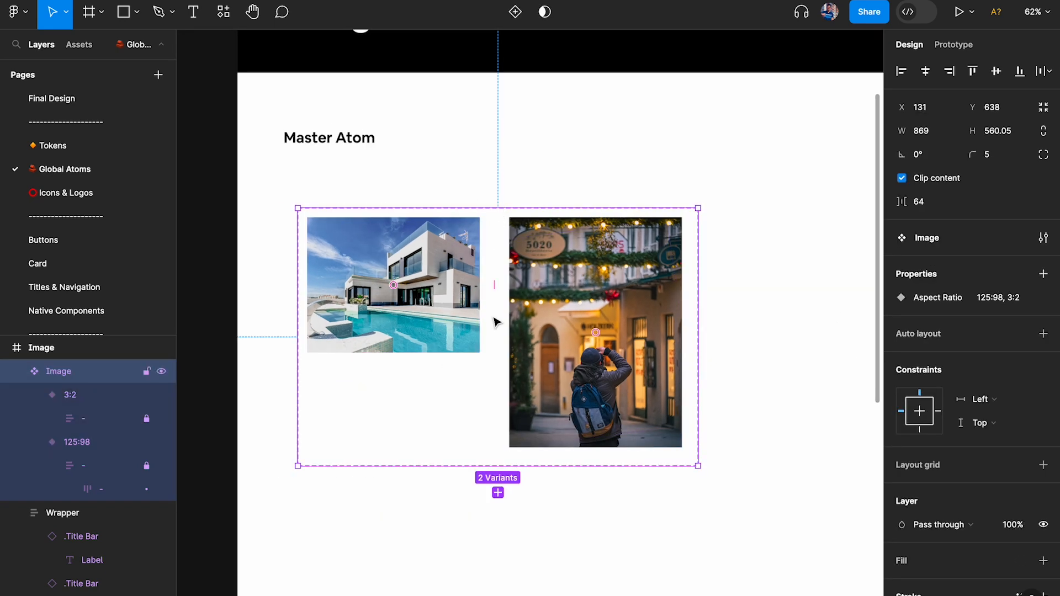
{"action": "left_click", "coordinate": [634, 294]}
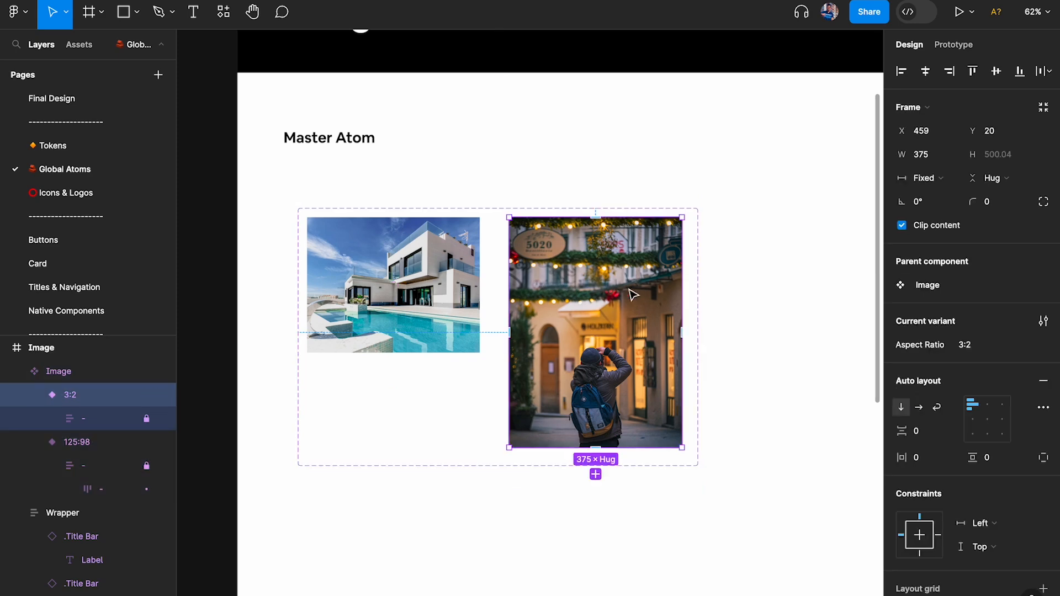
{"action": "left_click", "coordinate": [70, 101]}
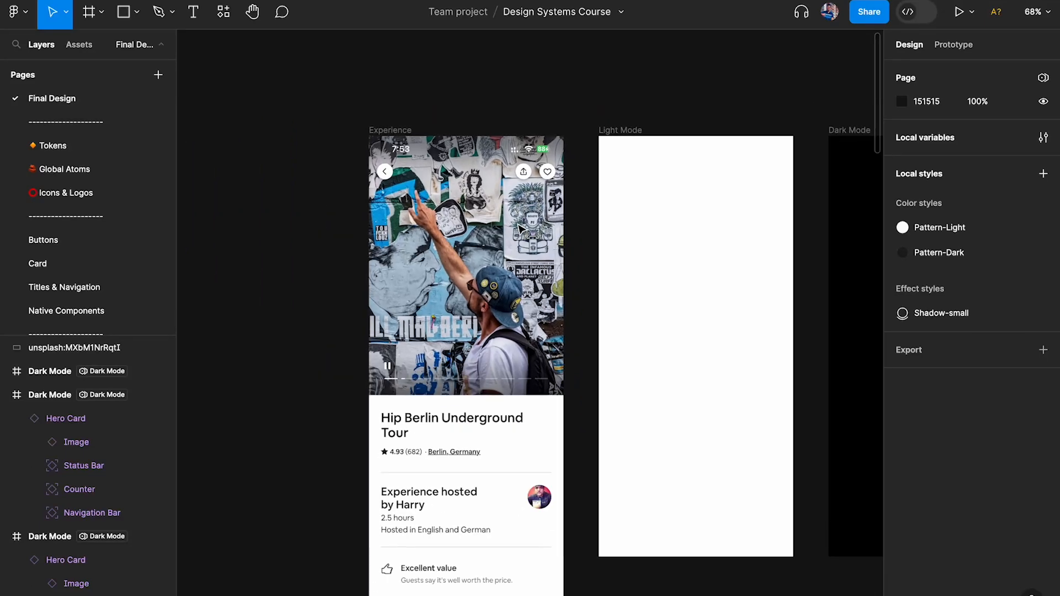
{"action": "scroll", "coordinate": [591, 230], "scroll_direction": "right", "scroll_amount": 3}
{"action": "left_click", "coordinate": [592, 229]}
{"action": "scroll", "coordinate": [591, 230], "scroll_direction": "up", "scroll_amount": 3}
{"action": "key", "text": "ctrl+v"}
{"action": "left_click_drag", "start_coordinate": [583, 219], "coordinate": [580, 216]}
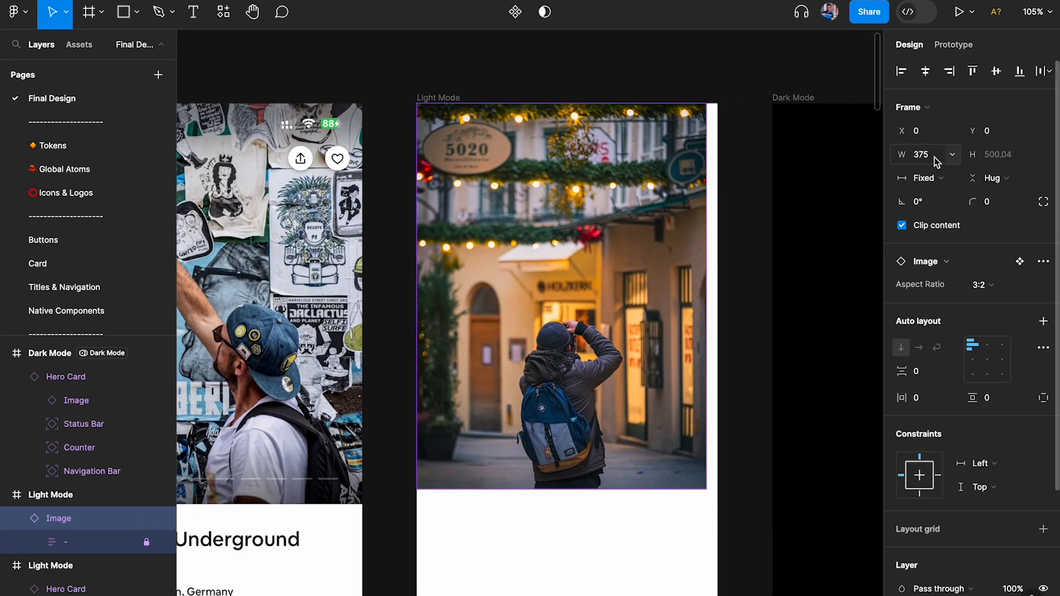
- Copy the Status Bar and Navigation Bar from the house photo's Dark Mode hero card into the Light Mode frame beside the Experience screen
{"action": "scroll", "coordinate": [549, 269], "scroll_direction": "down", "scroll_amount": 5}
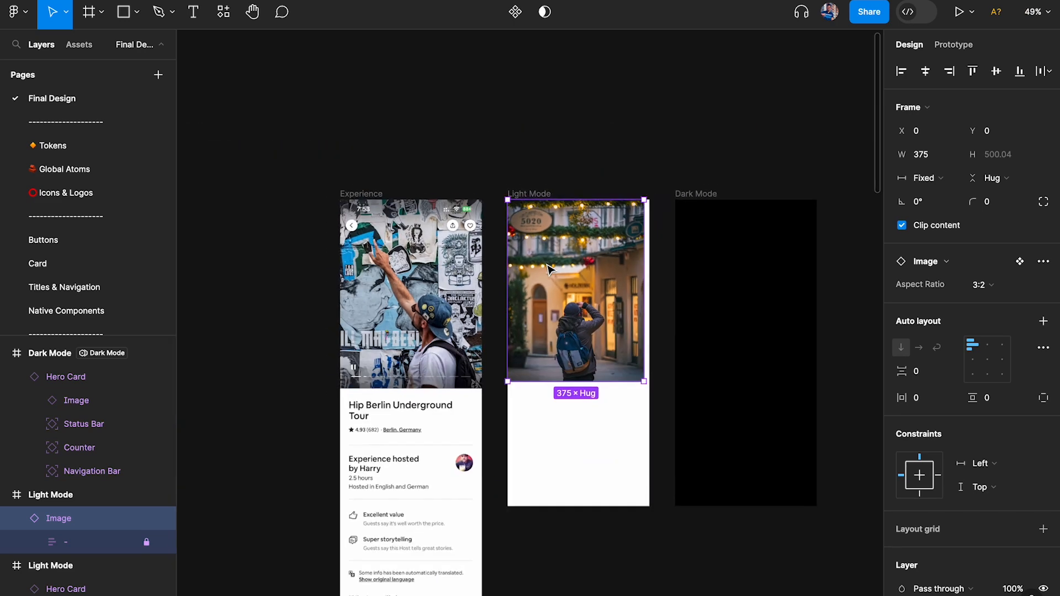
{"action": "scroll", "coordinate": [549, 269], "scroll_direction": "down", "scroll_amount": 2}
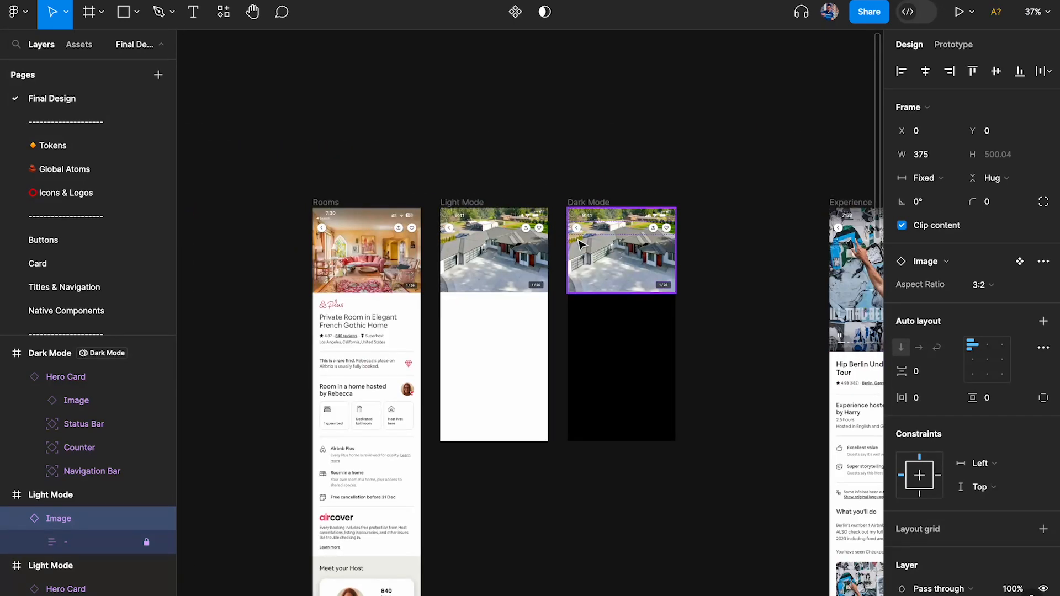
{"action": "scroll", "coordinate": [578, 239], "scroll_direction": "up", "scroll_amount": 5}
{"action": "left_click", "coordinate": [628, 229]}
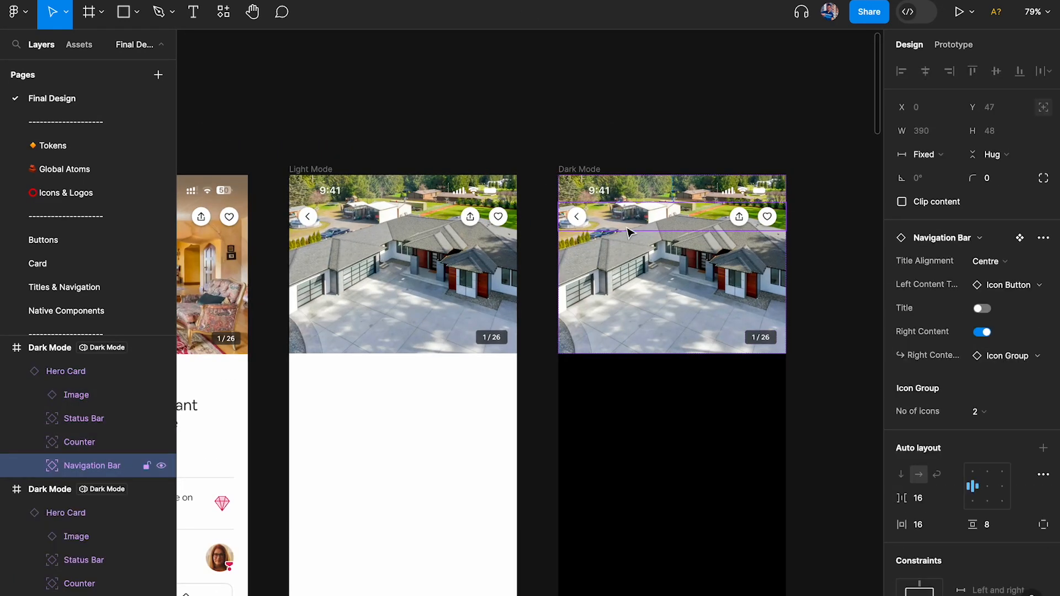
{"action": "key", "text": "ctrl+a"}
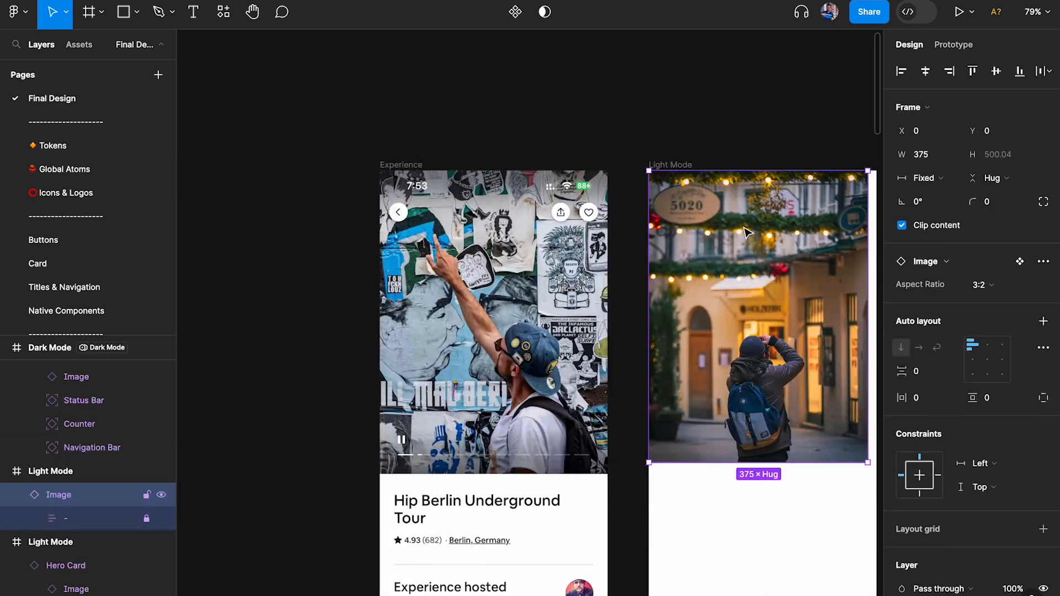
{"action": "scroll", "coordinate": [746, 233], "scroll_direction": "up", "scroll_amount": 4}
{"action": "key", "text": "ctrl+v"}
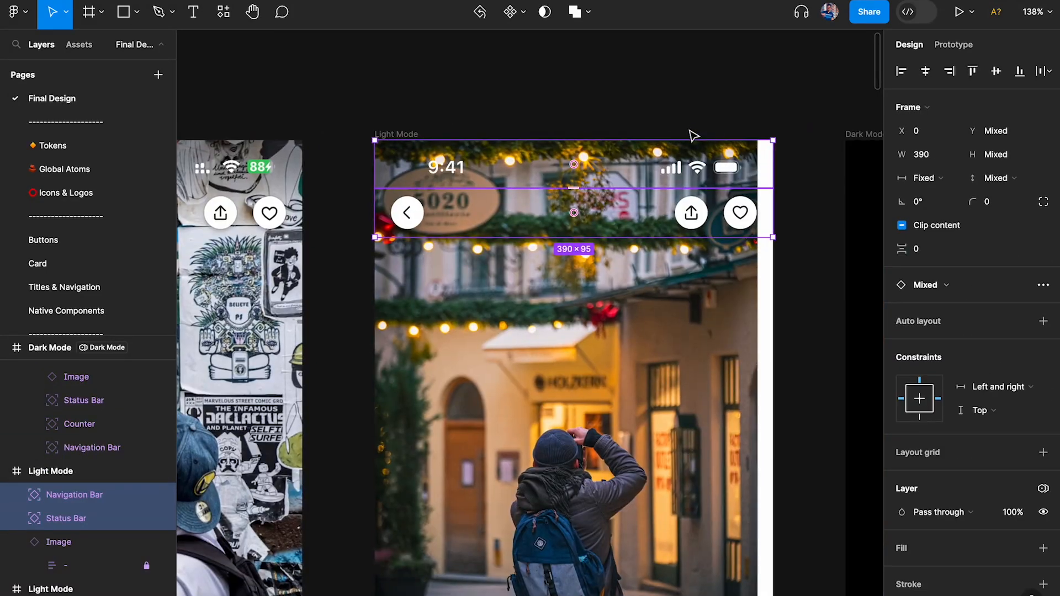
- Set the image instance's width to 390 in the Light Mode frame beside the Experience screen
{"action": "left_click", "coordinate": [674, 327]}
{"action": "left_click", "coordinate": [932, 155]}
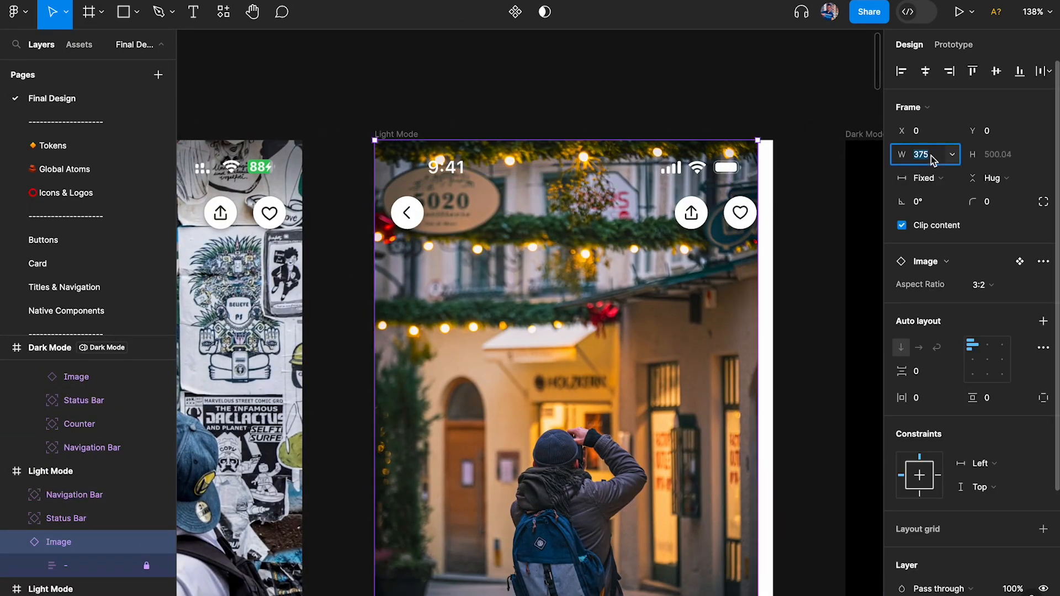
{"action": "type", "text": "390"}
{"action": "key", "text": "Return"}
{"action": "scroll", "coordinate": [540, 221], "scroll_direction": "down", "scroll_amount": 1}
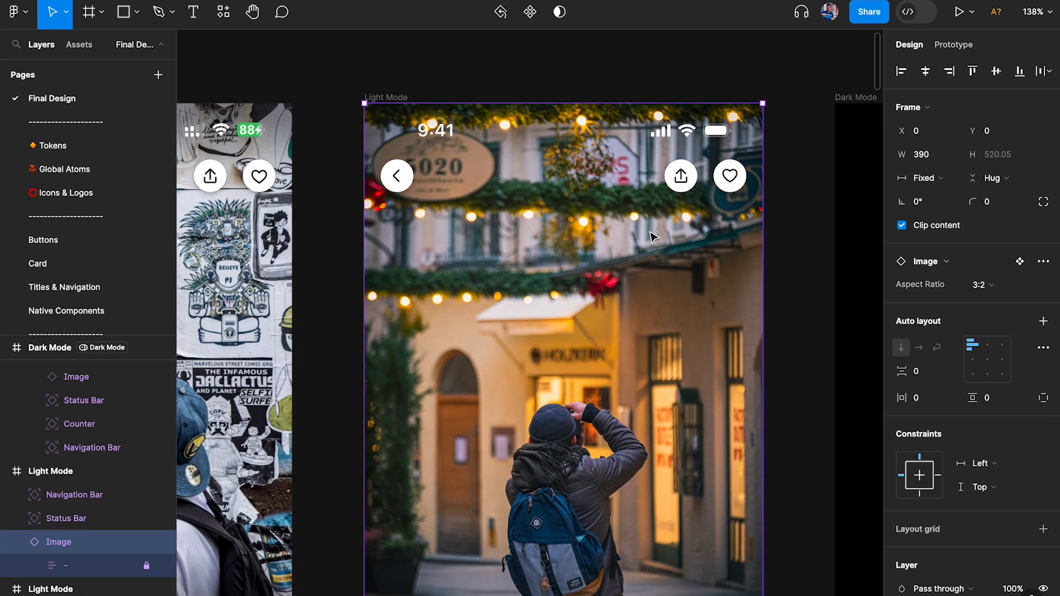
- Examine the pause control and segmented progress indicator on the Experience screen's hero photo
{"action": "left_click", "coordinate": [540, 193]}
{"action": "left_click", "coordinate": [474, 132], "text": "shift"}
{"action": "left_click", "coordinate": [456, 165]}
{"action": "scroll", "coordinate": [479, 94], "scroll_direction": "down", "scroll_amount": 2}
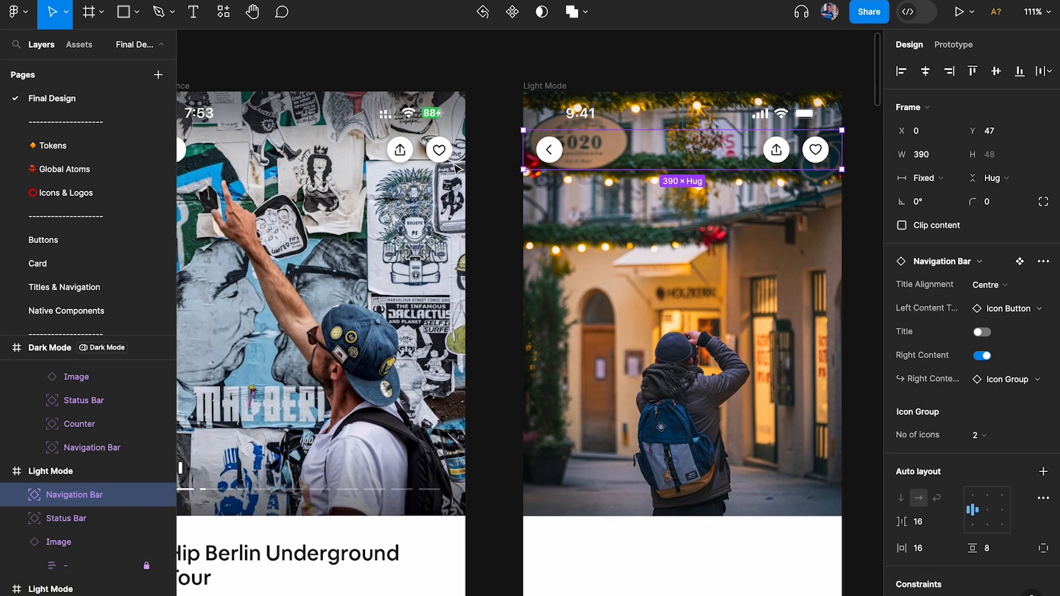
{"action": "left_click", "coordinate": [479, 94]}
{"action": "scroll", "coordinate": [508, 367], "scroll_direction": "down", "scroll_amount": 1}
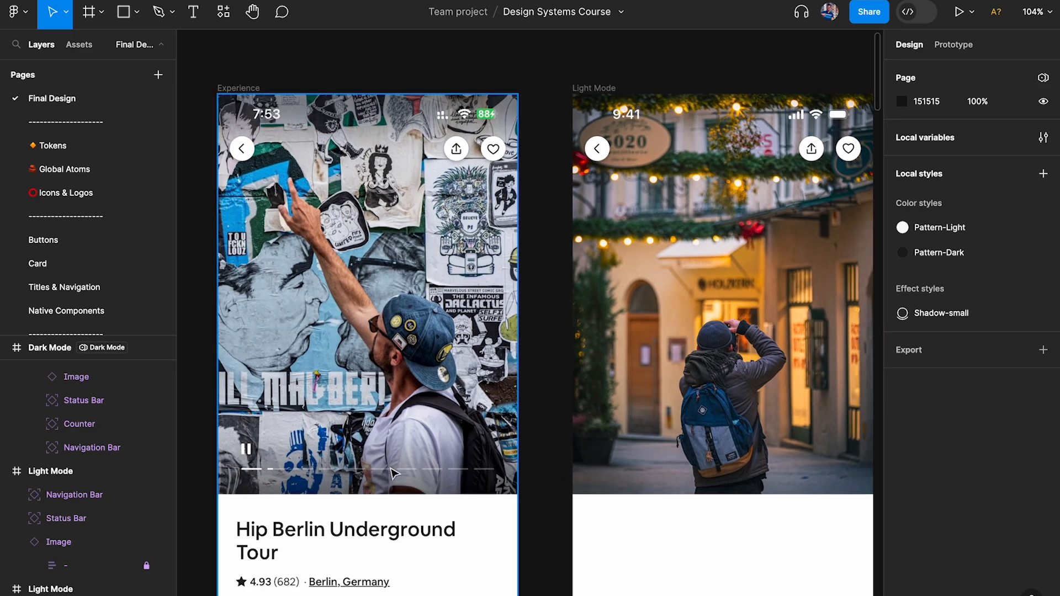
{"action": "scroll", "coordinate": [330, 481], "scroll_direction": "up", "scroll_amount": 5}
{"action": "scroll", "coordinate": [330, 387], "scroll_direction": "down", "scroll_amount": 1}
{"action": "scroll", "coordinate": [330, 376], "scroll_direction": "up", "scroll_amount": 3}
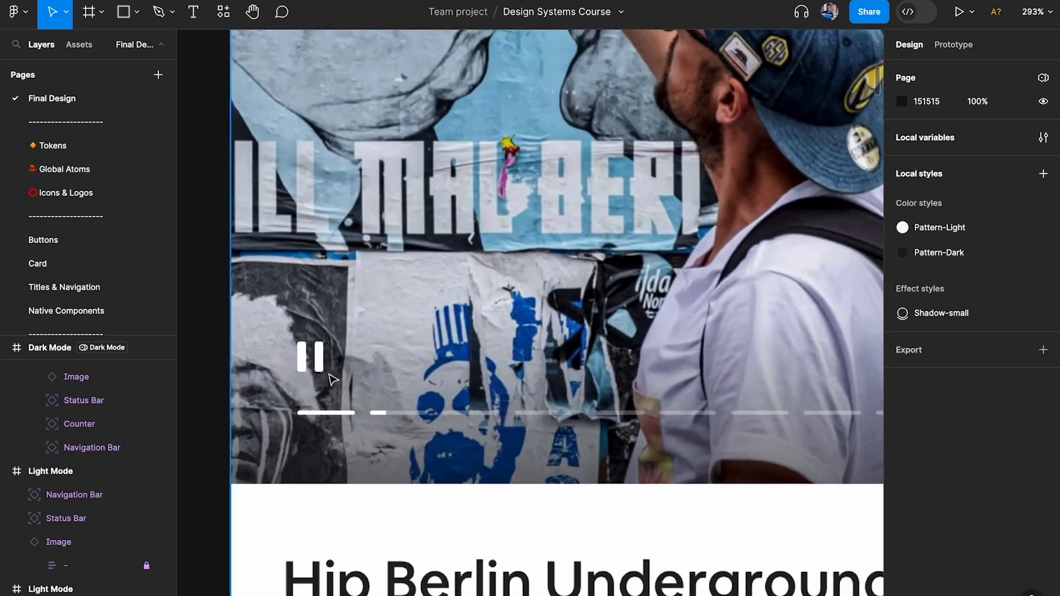
{"action": "scroll", "coordinate": [309, 367], "scroll_direction": "up", "scroll_amount": 2}
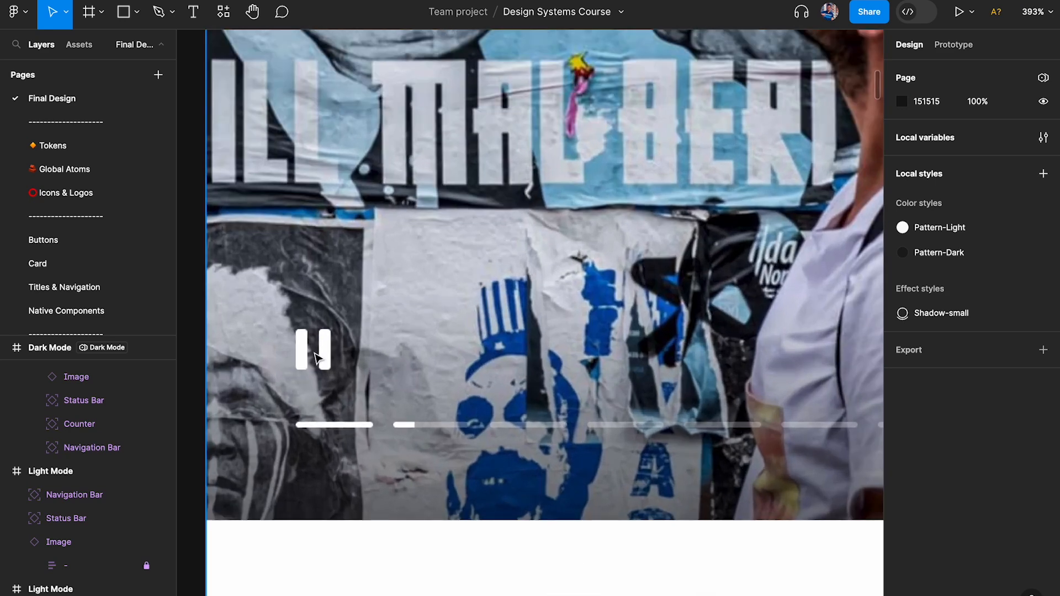
{"action": "key", "text": "shift+i"}
{"action": "type", "text": "icon"}
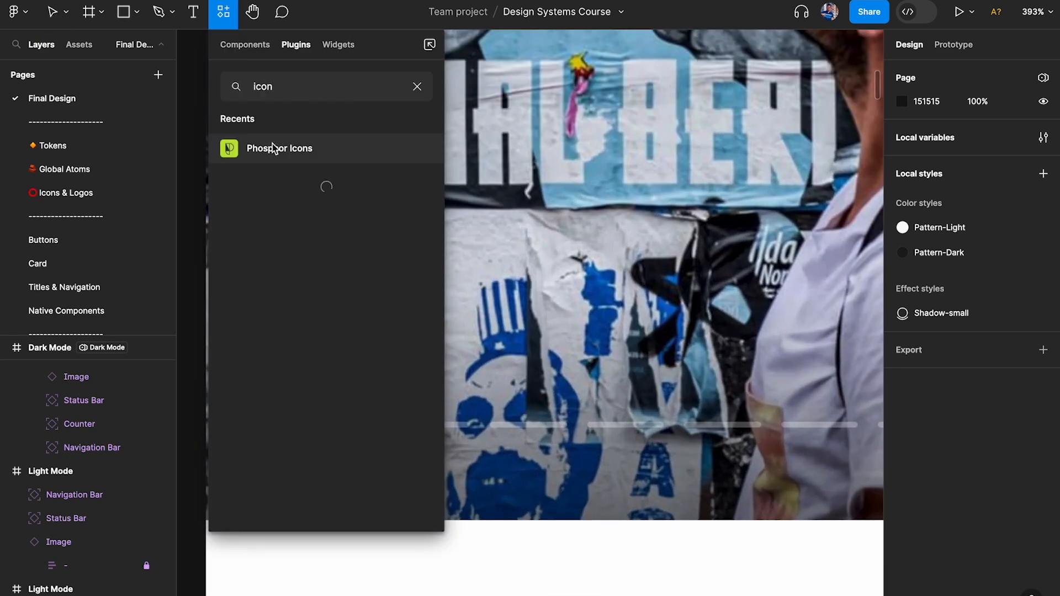
{"action": "left_click", "coordinate": [252, 49]}
{"action": "left_click_drag", "start_coordinate": [237, 149], "coordinate": [450, 343]}
{"action": "scroll", "coordinate": [985, 396], "scroll_direction": "down", "scroll_amount": 1}
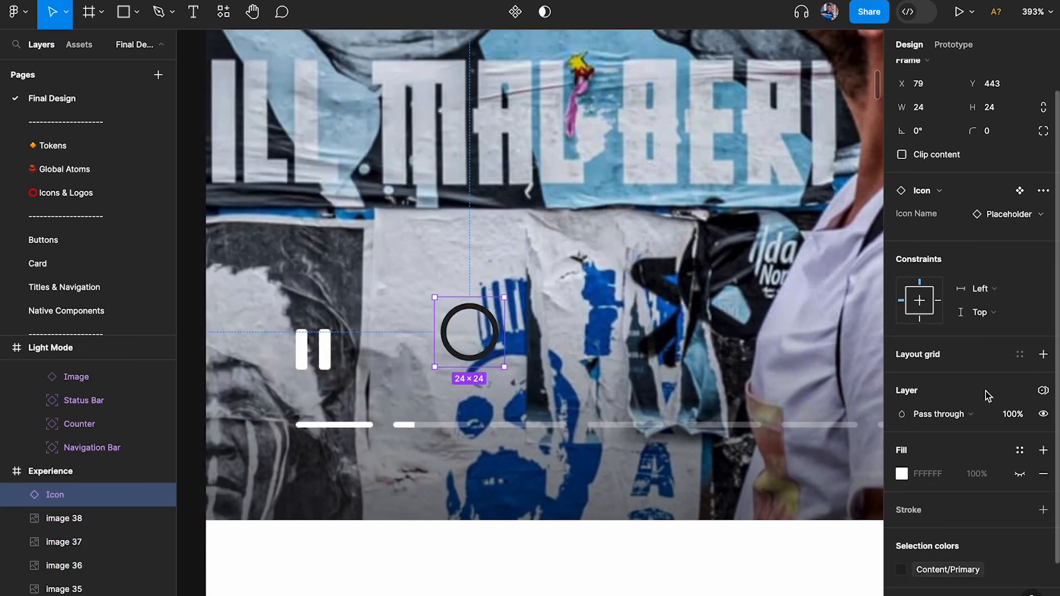
{"action": "left_click", "coordinate": [997, 211]}
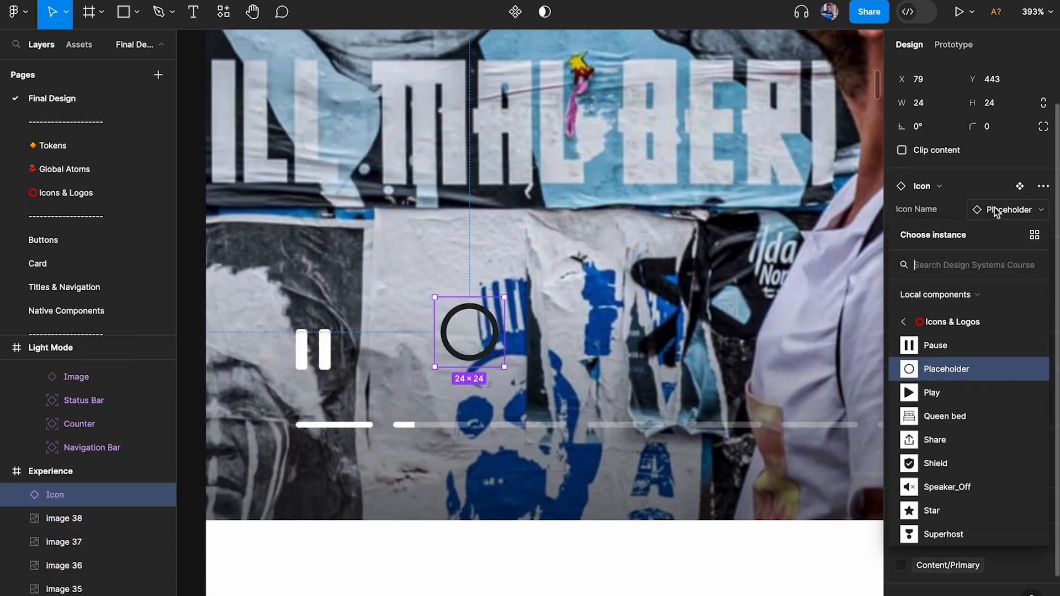
{"action": "left_click", "coordinate": [935, 345]}
{"action": "left_click_drag", "start_coordinate": [480, 338], "coordinate": [407, 320]}
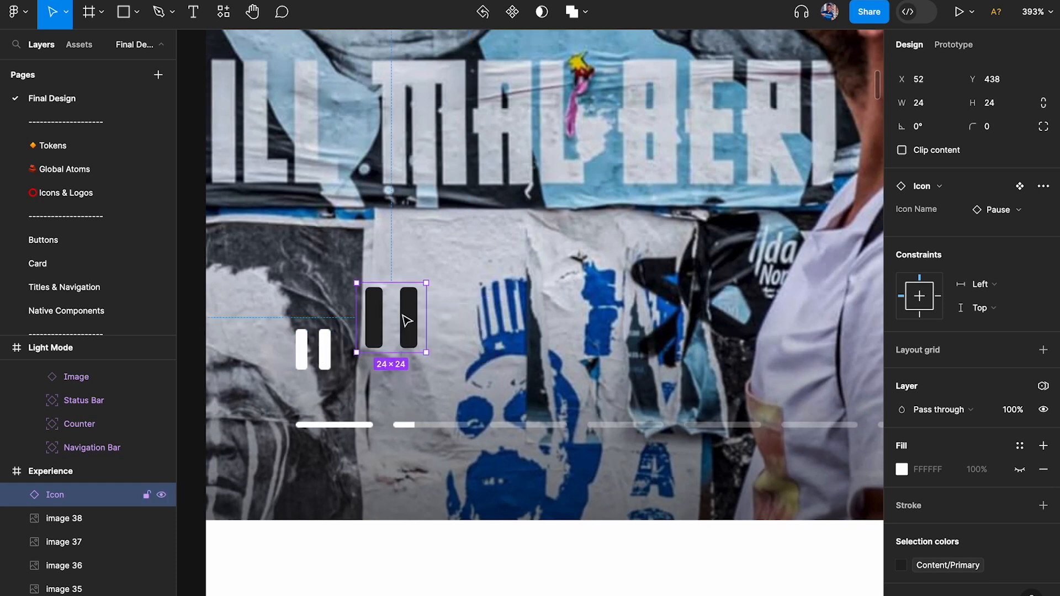
{"action": "key", "text": "Delete"}
- Insert an Icon Button instance beside the original pause symbol, turn off its Elavated property and set its icon to Pause
{"action": "key", "text": "shift+i"}
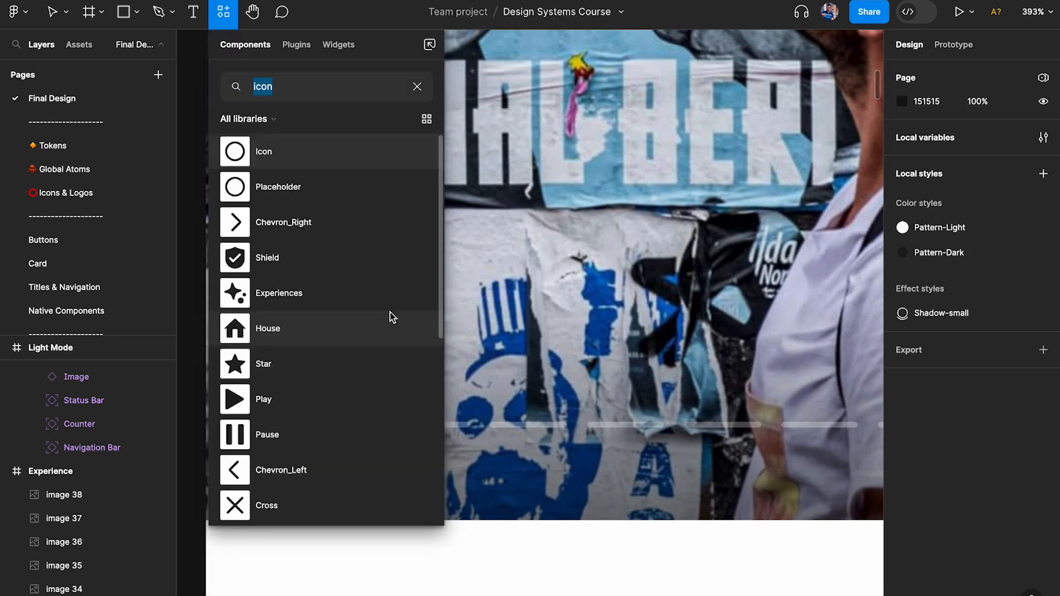
{"action": "type", "text": "button"}
{"action": "left_click_drag", "start_coordinate": [308, 156], "coordinate": [429, 339]}
{"action": "left_click", "coordinate": [983, 285]}
{"action": "left_click_drag", "start_coordinate": [501, 300], "coordinate": [467, 338]}
{"action": "left_click", "coordinate": [1004, 346]}
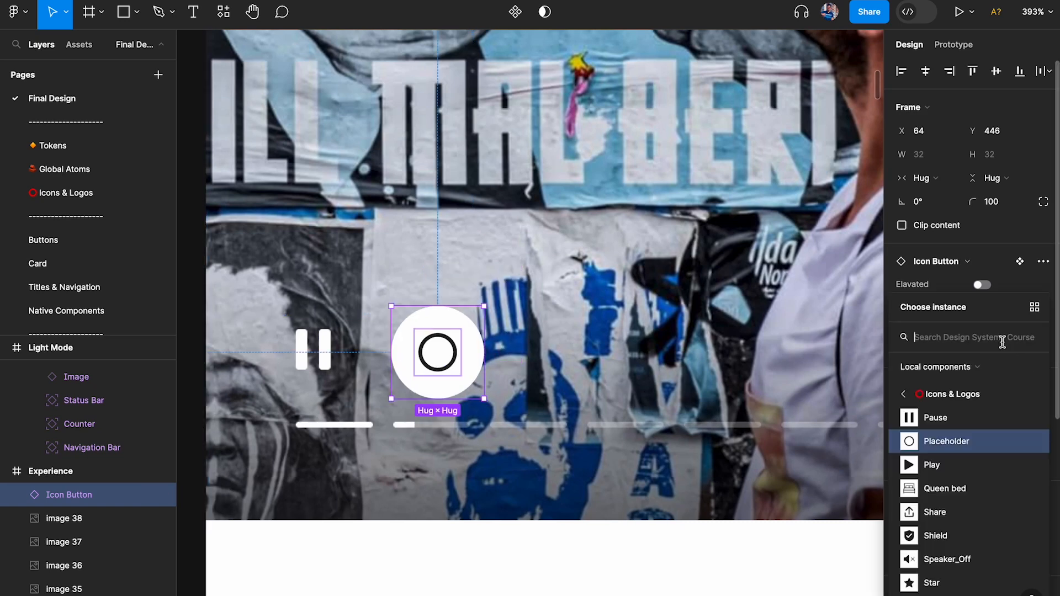
{"action": "left_click", "coordinate": [932, 417]}
{"action": "left_click", "coordinate": [495, 346]}
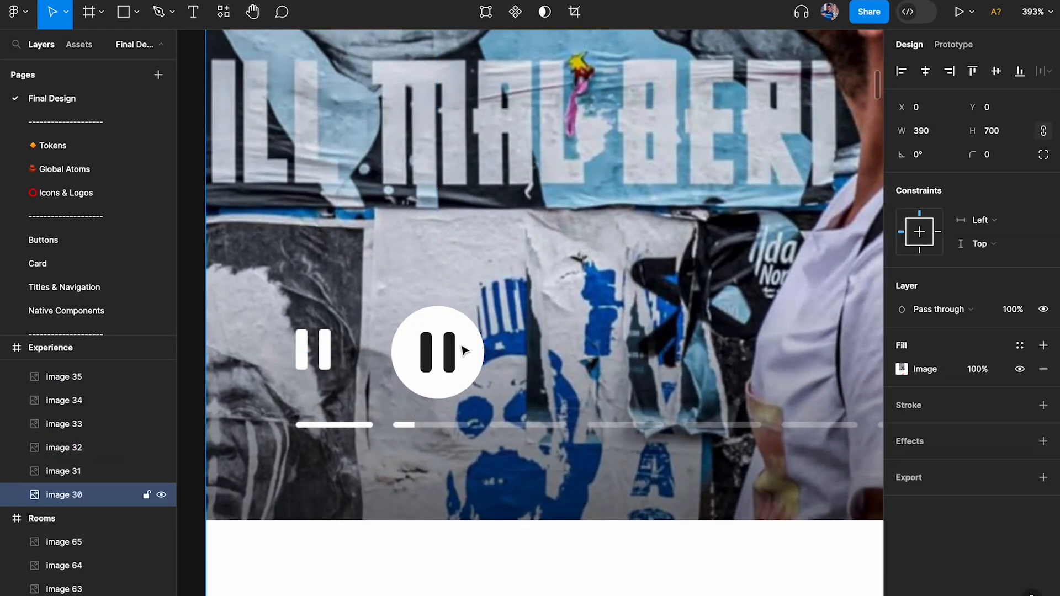
- Remove the Icon Button's Surface/Primary fill and move the button to X 69, Y 445 beside the original pause symbol
{"action": "left_click", "coordinate": [479, 349]}
{"action": "scroll", "coordinate": [996, 415], "scroll_direction": "down", "scroll_amount": 3}
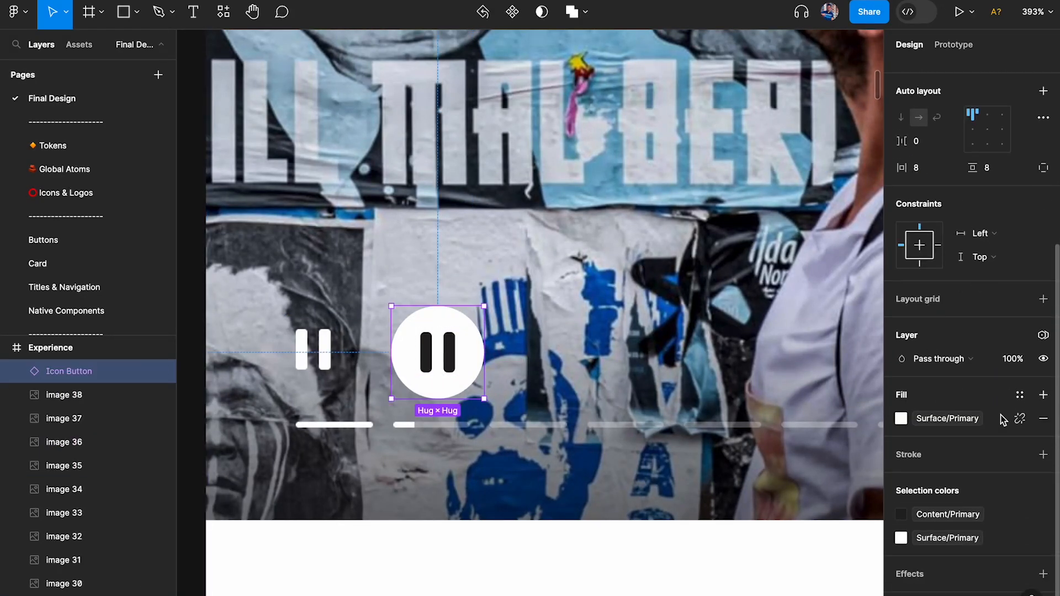
{"action": "left_click", "coordinate": [1043, 418]}
{"action": "left_click", "coordinate": [469, 364]}
{"action": "left_click", "coordinate": [453, 361]}
{"action": "scroll", "coordinate": [453, 359], "scroll_direction": "up", "scroll_amount": 3}
{"action": "scroll", "coordinate": [441, 331], "scroll_direction": "left", "scroll_amount": 1}
{"action": "scroll", "coordinate": [443, 328], "scroll_direction": "left", "scroll_amount": 2}
{"action": "left_click_drag", "start_coordinate": [441, 329], "coordinate": [502, 324]}
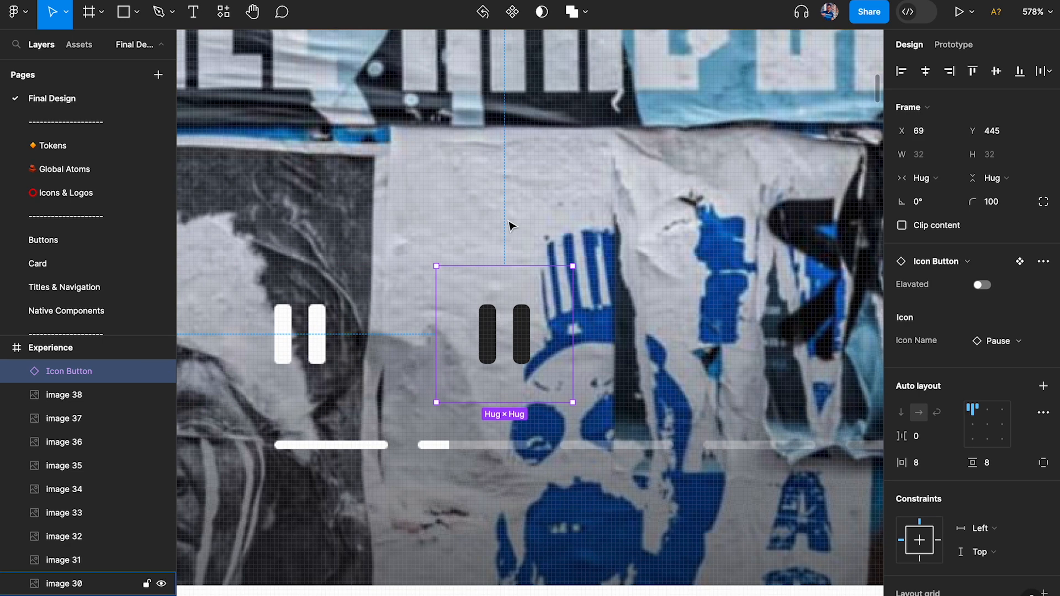
- Review the local Content colour tokens available as a replacement for the pause icon's Content/Primary colour
{"action": "scroll", "coordinate": [509, 226], "scroll_direction": "down", "scroll_amount": 5}
{"action": "scroll", "coordinate": [403, 291], "scroll_direction": "up", "scroll_amount": 3}
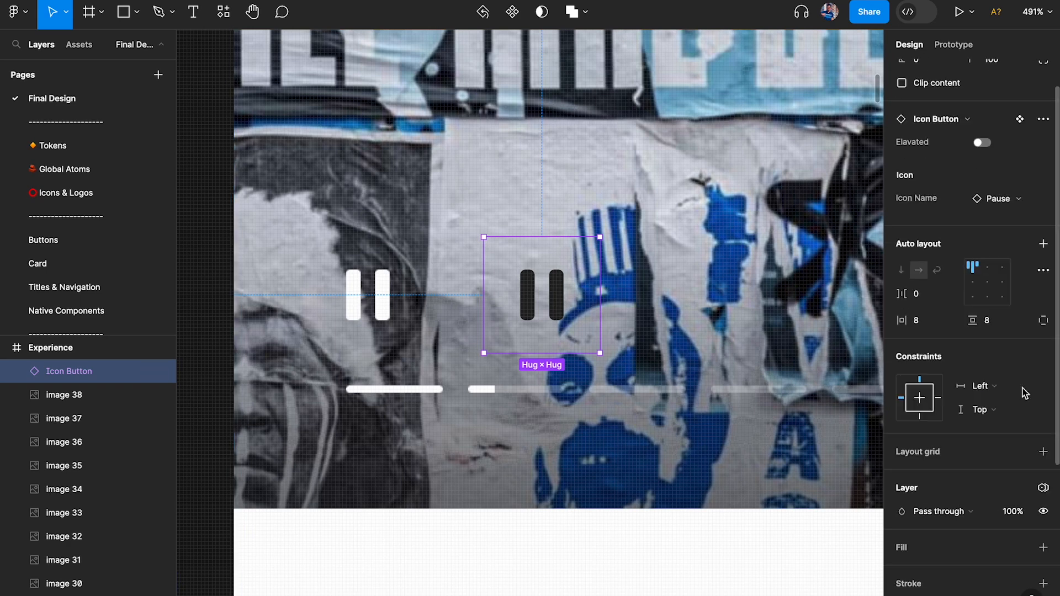
{"action": "scroll", "coordinate": [994, 436], "scroll_direction": "down", "scroll_amount": 5}
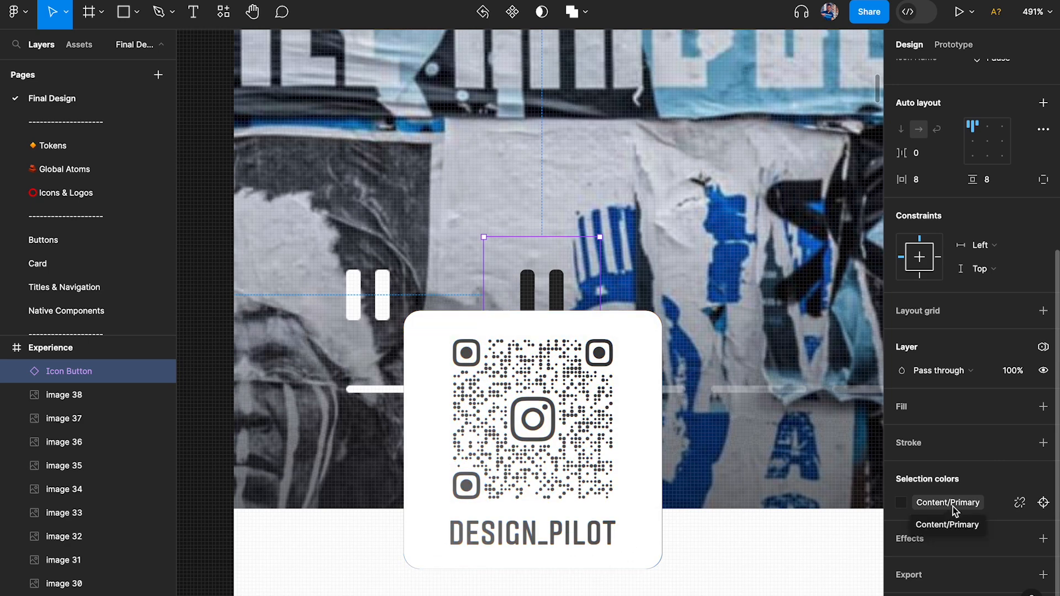
{"action": "left_click", "coordinate": [954, 508]}
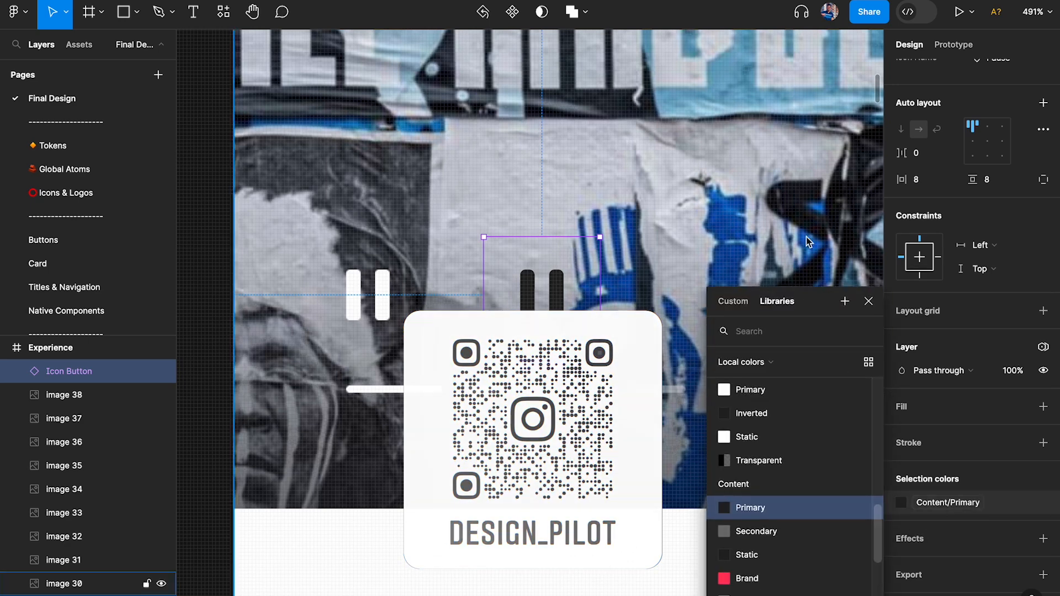
{"action": "scroll", "coordinate": [779, 337], "scroll_direction": "up", "scroll_amount": 2}
{"action": "scroll", "coordinate": [748, 351], "scroll_direction": "down", "scroll_amount": 3}
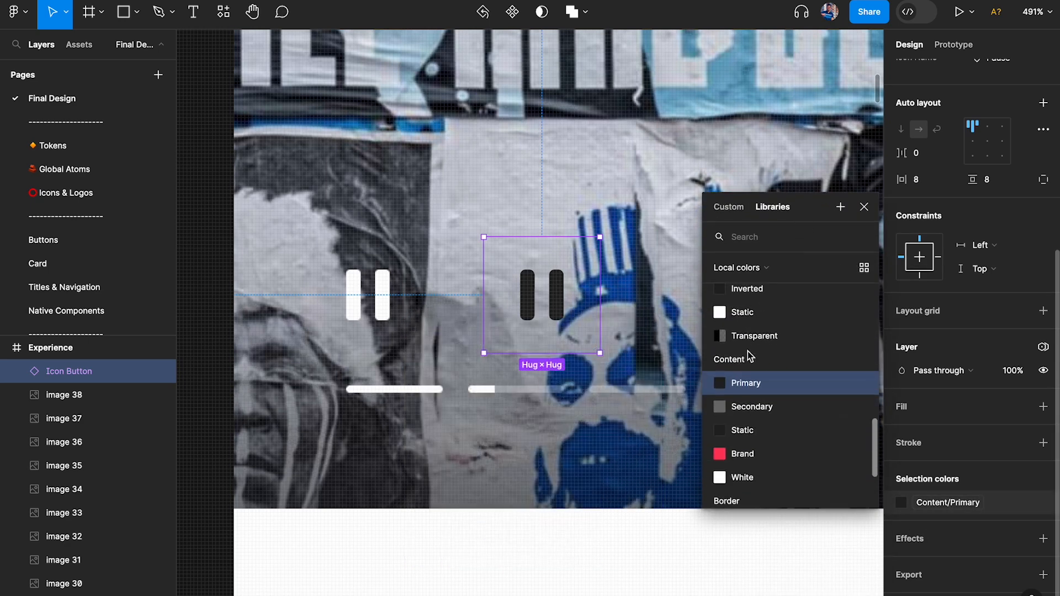
{"action": "scroll", "coordinate": [752, 407], "scroll_direction": "down", "scroll_amount": 2}
{"action": "key", "text": "Escape"}
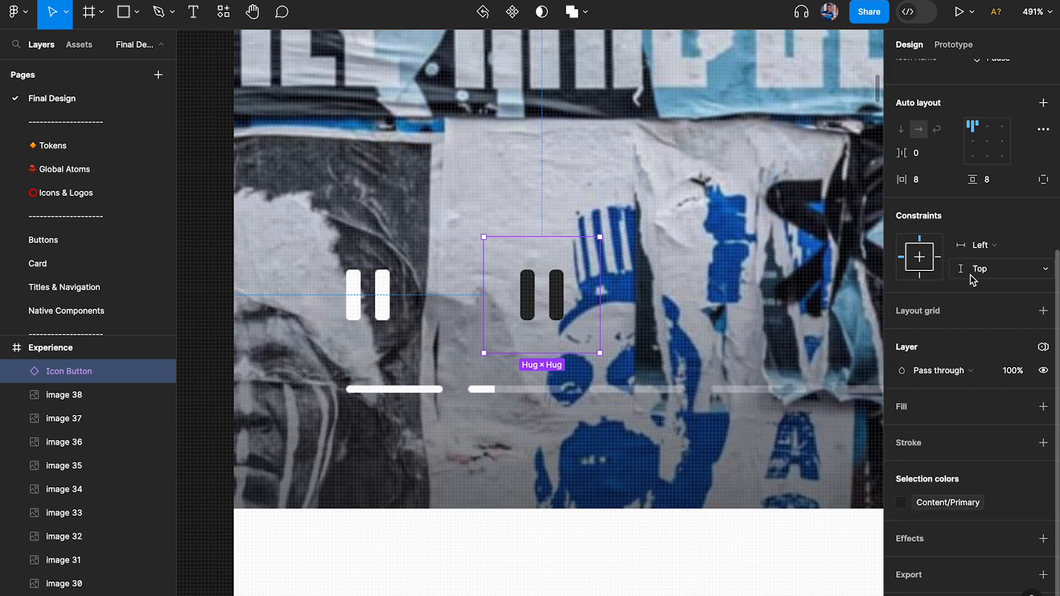
- Try switching the Icon Button's Tokens variable mode to Dark Mode
{"action": "scroll", "coordinate": [970, 279], "scroll_direction": "up", "scroll_amount": 5}
{"action": "scroll", "coordinate": [1017, 455], "scroll_direction": "down", "scroll_amount": 5}
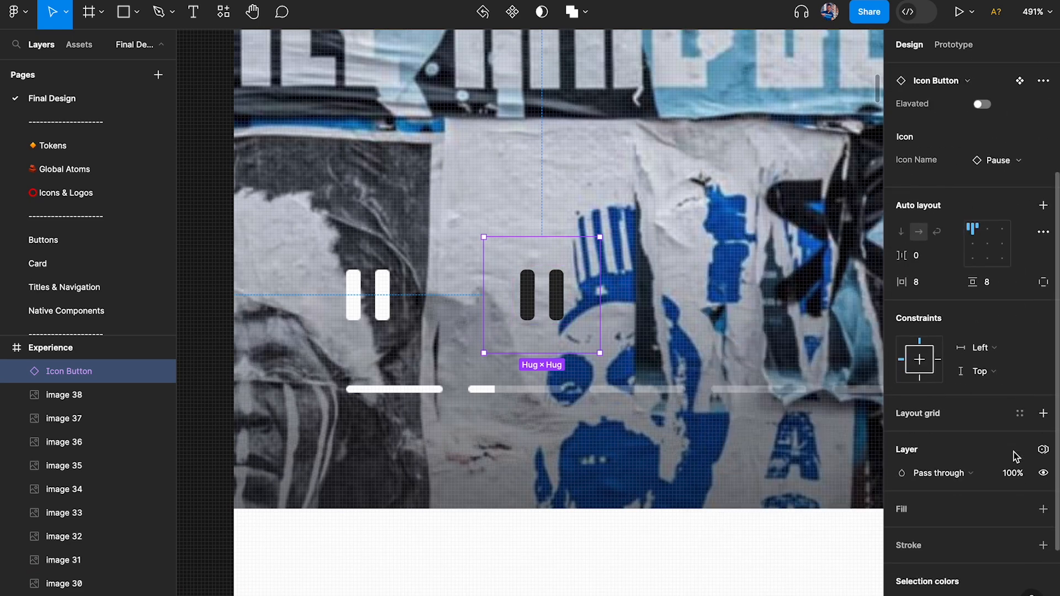
{"action": "left_click", "coordinate": [1041, 443]}
{"action": "mouse_move", "coordinate": [961, 491]}
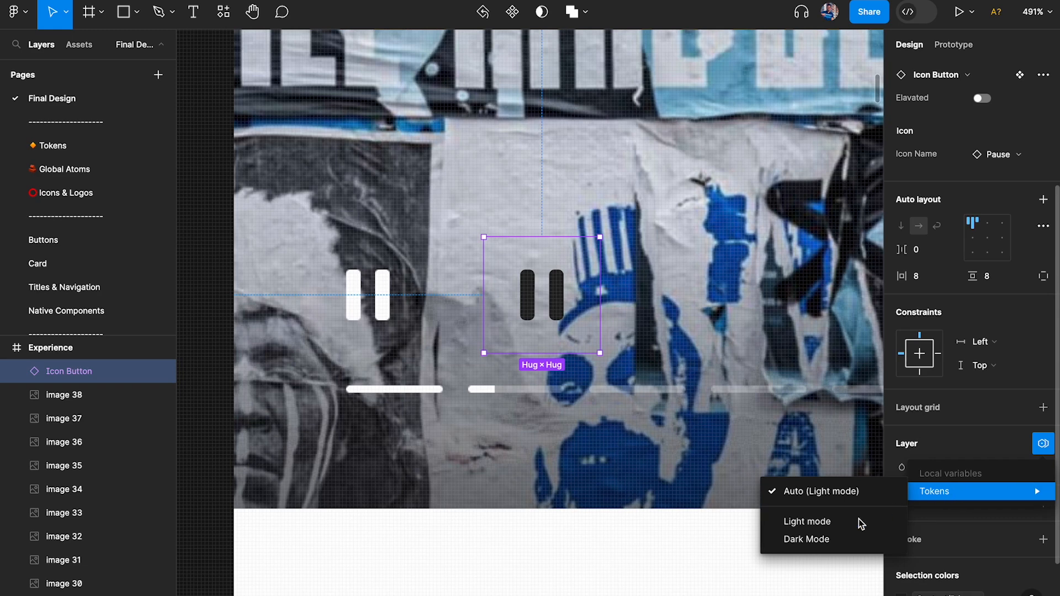
{"action": "left_click", "coordinate": [806, 539]}
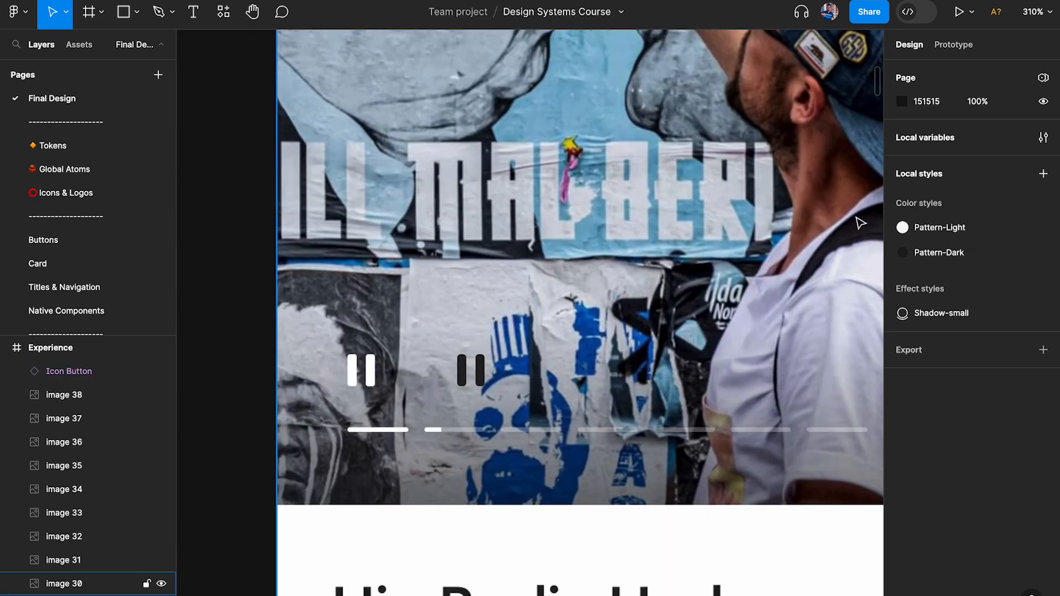
- Rename the Surface group's Static variable to Primary-static in the Tokens collection
{"action": "left_click", "coordinate": [1043, 137]}
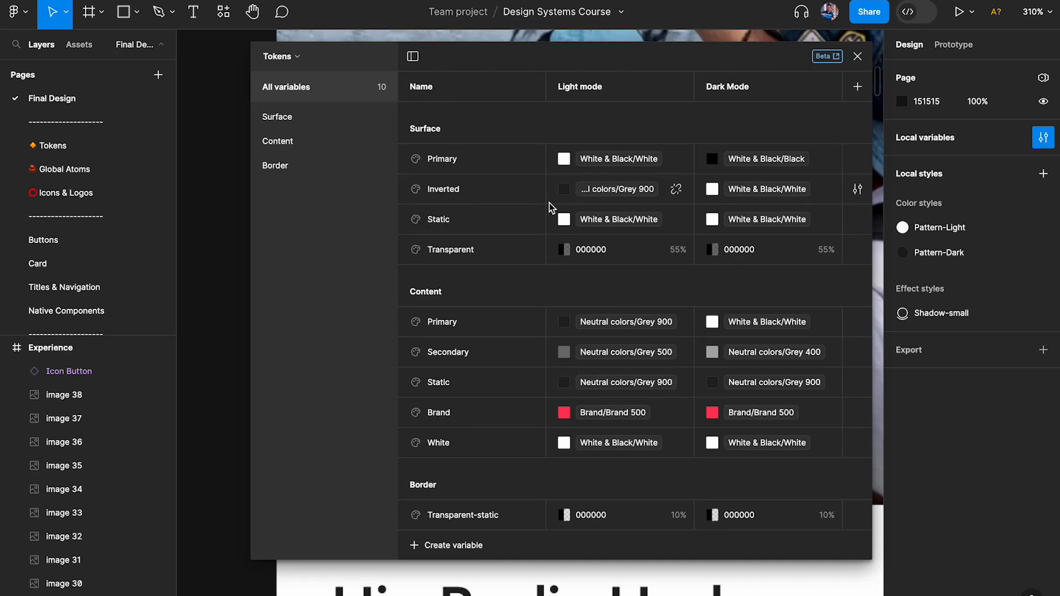
{"action": "left_click", "coordinate": [442, 163]}
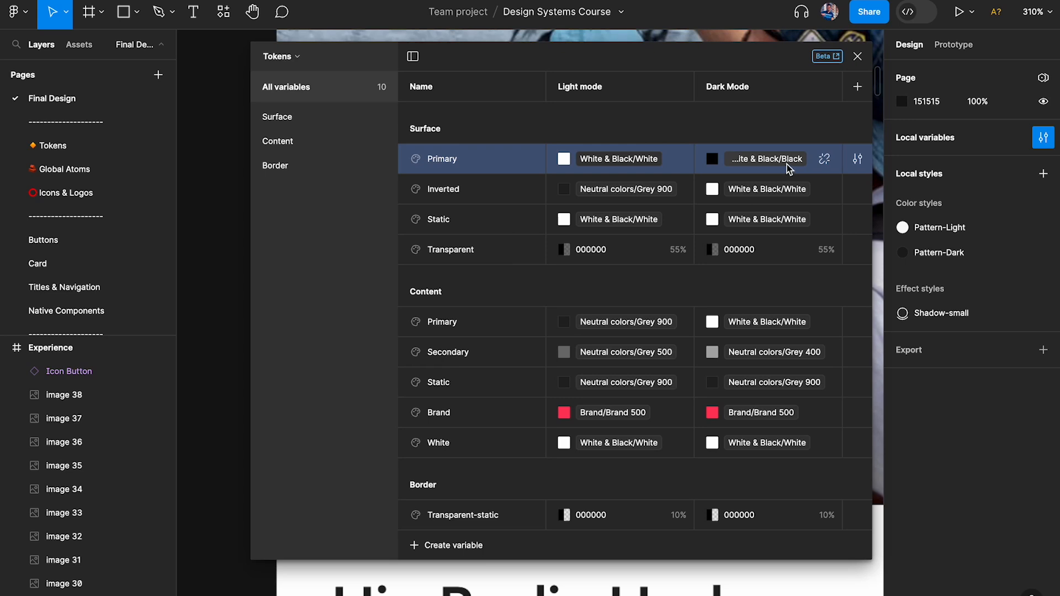
{"action": "left_click", "coordinate": [445, 198]}
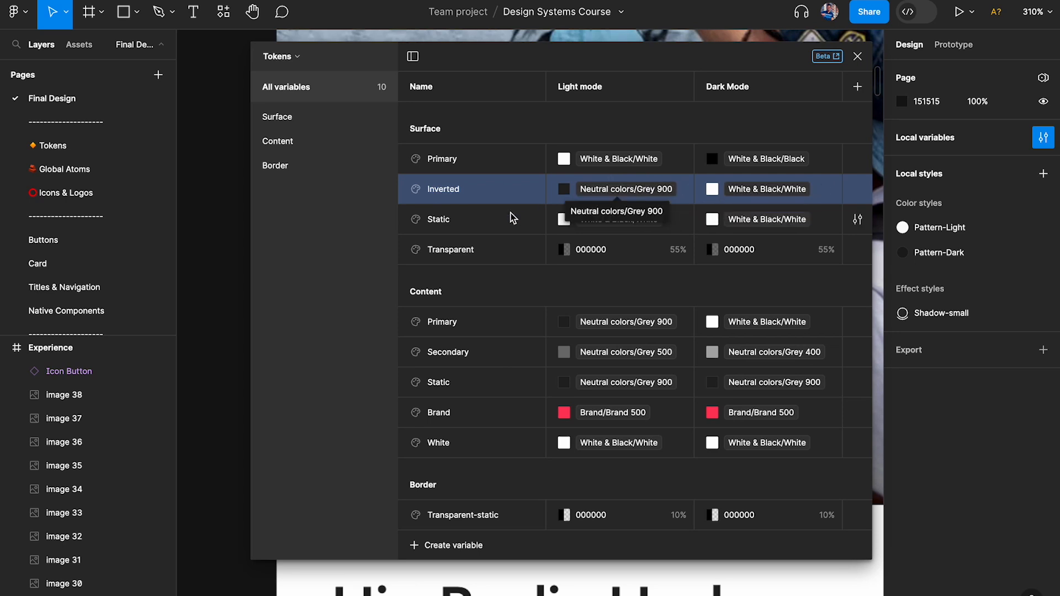
{"action": "double_click", "coordinate": [439, 223]}
{"action": "type", "text": "Primary-s"}
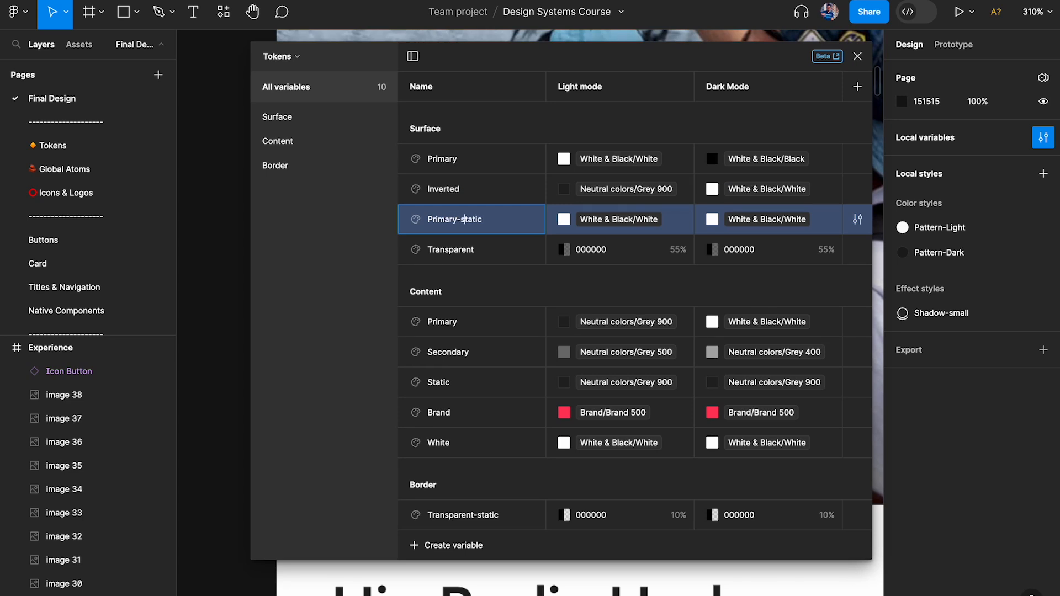
{"action": "key", "text": "Return"}
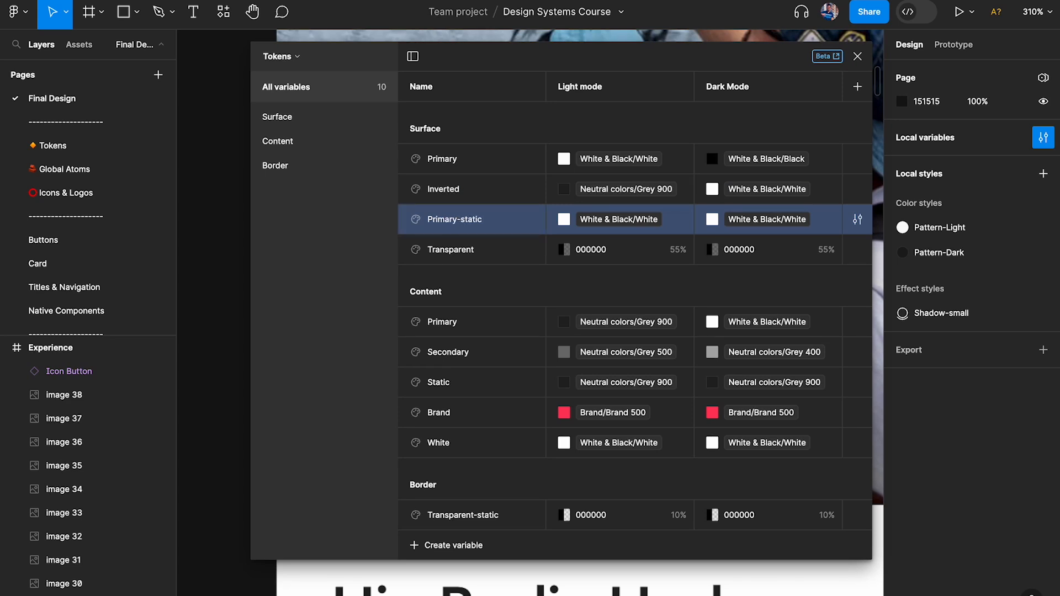
- Rename the Content group's Static variable to Primary-static
{"action": "left_click", "coordinate": [444, 165]}
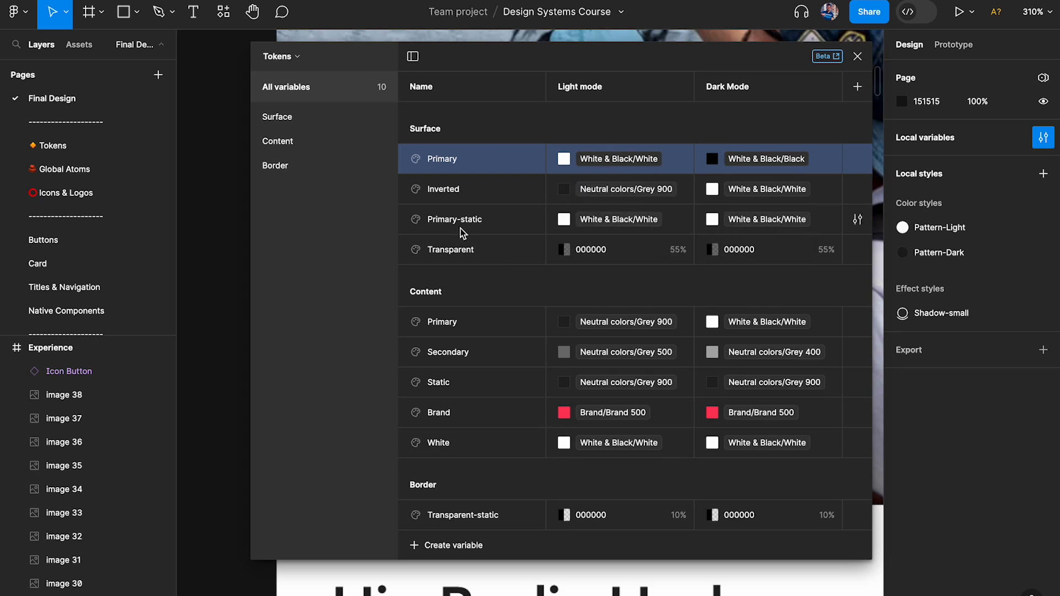
{"action": "left_click", "coordinate": [449, 258]}
{"action": "left_click", "coordinate": [447, 386]}
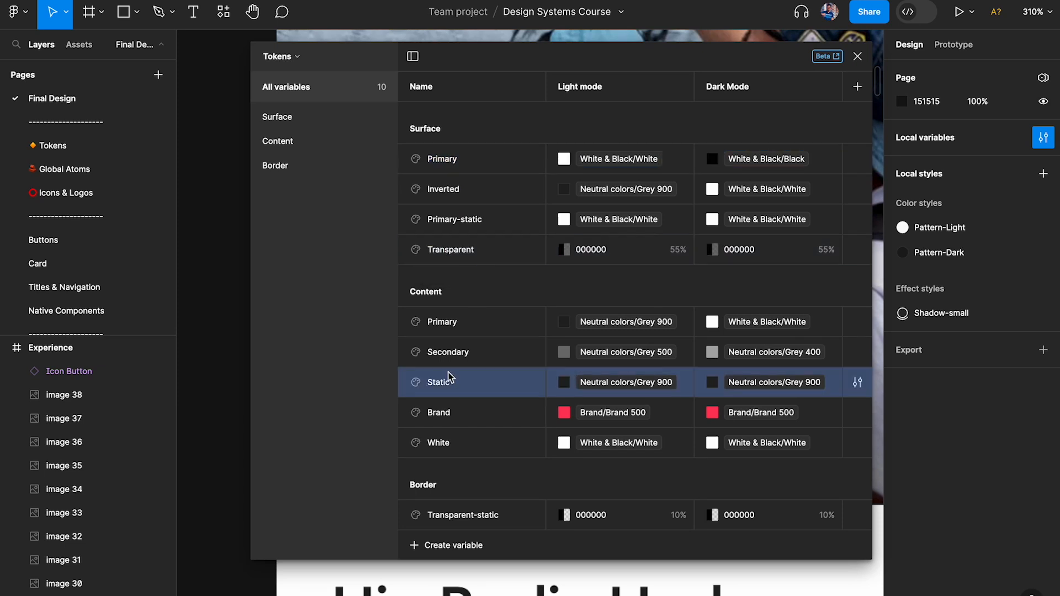
{"action": "left_click", "coordinate": [448, 331]}
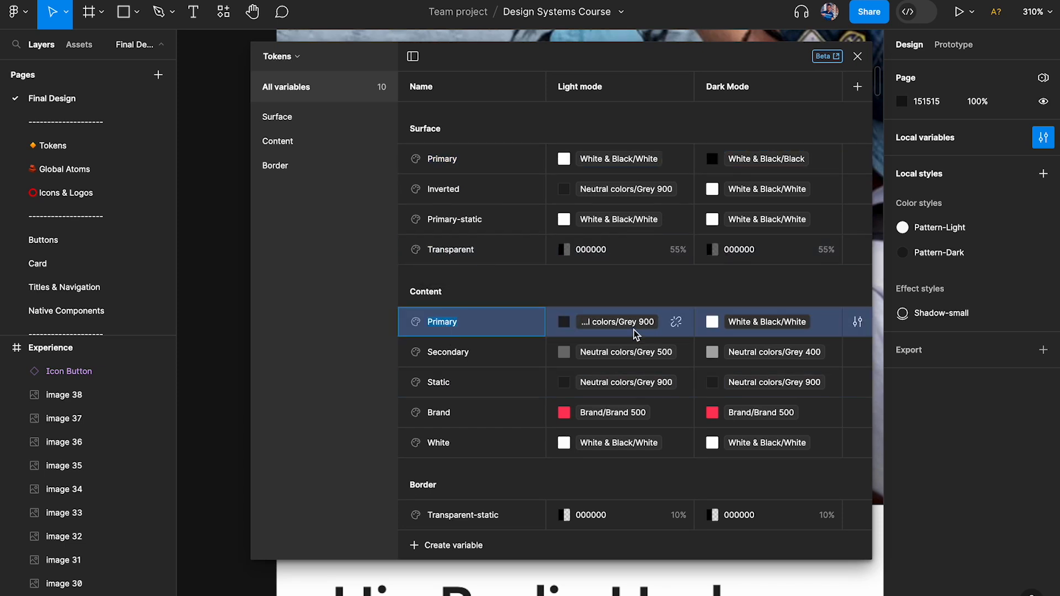
{"action": "left_click", "coordinate": [439, 388]}
{"action": "double_click", "coordinate": [438, 387]}
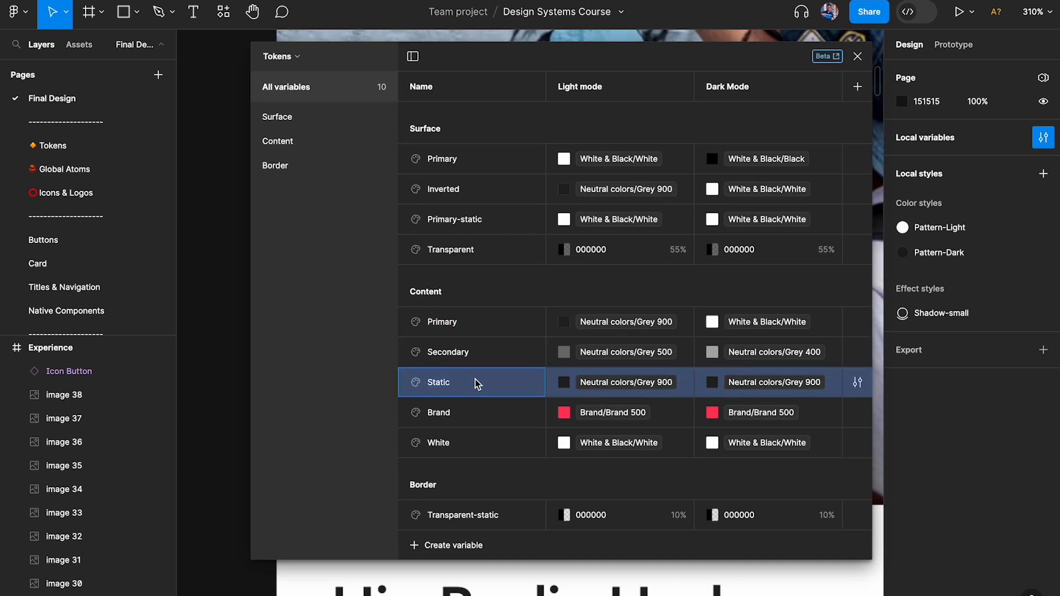
{"action": "type", "text": "Primary"}
- Rename the Content group's White variable to Inverted-static
{"action": "left_click", "coordinate": [439, 442]}
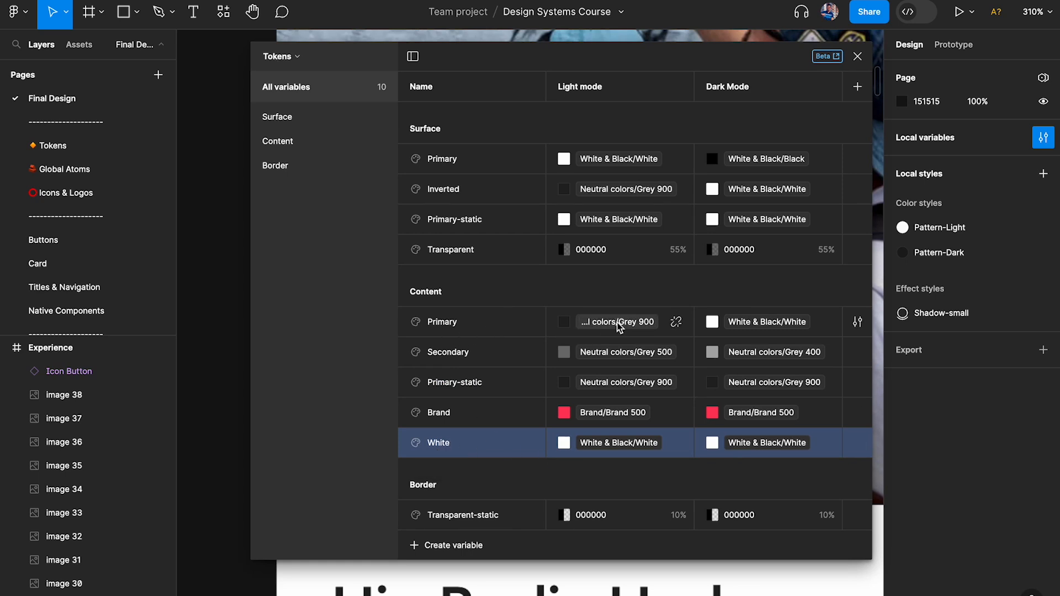
{"action": "double_click", "coordinate": [439, 443]}
{"action": "type", "text": "Inverted-sta"}
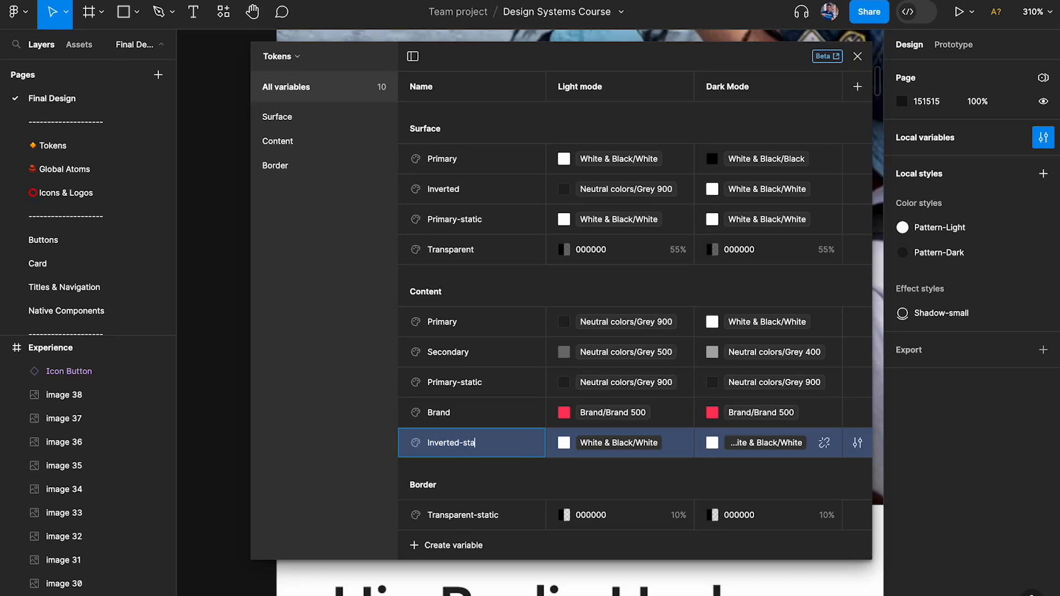
{"action": "type", "text": "tic"}
{"action": "key", "text": "Return"}
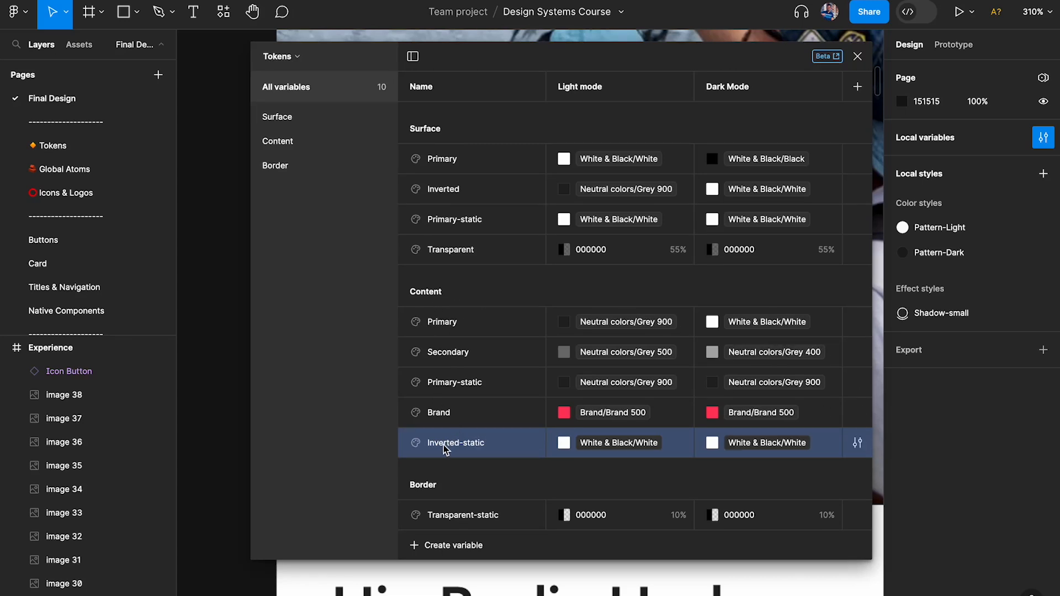
- Review the Content group's Primary and Inverted-static variables, including the Light mode color choices for Inverted-static, and close the variables table
{"action": "left_click", "coordinate": [443, 324]}
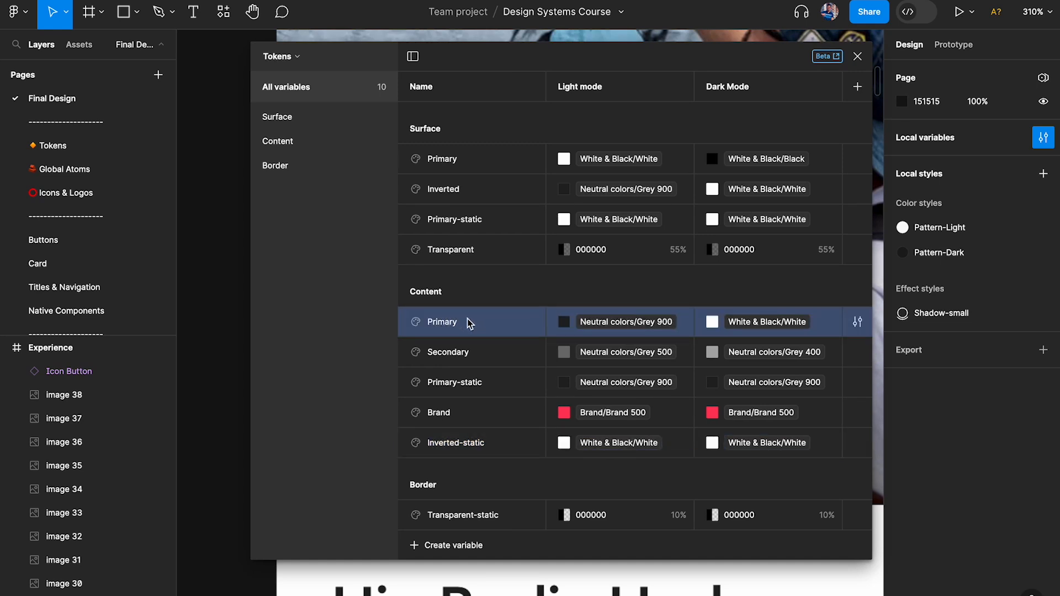
{"action": "left_click", "coordinate": [623, 443]}
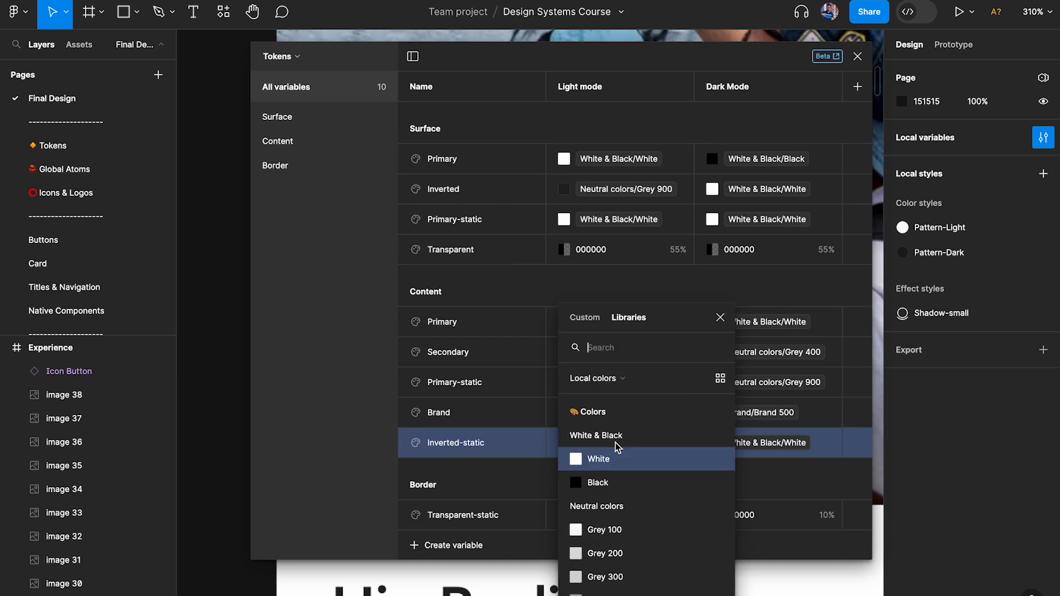
{"action": "left_click", "coordinate": [483, 448]}
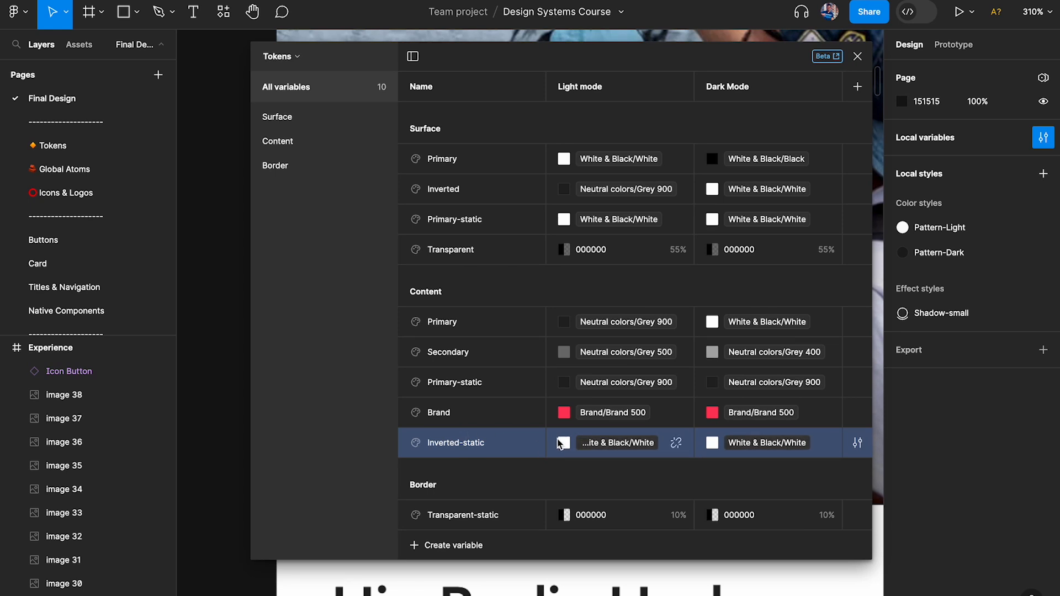
{"action": "left_click", "coordinate": [856, 57]}
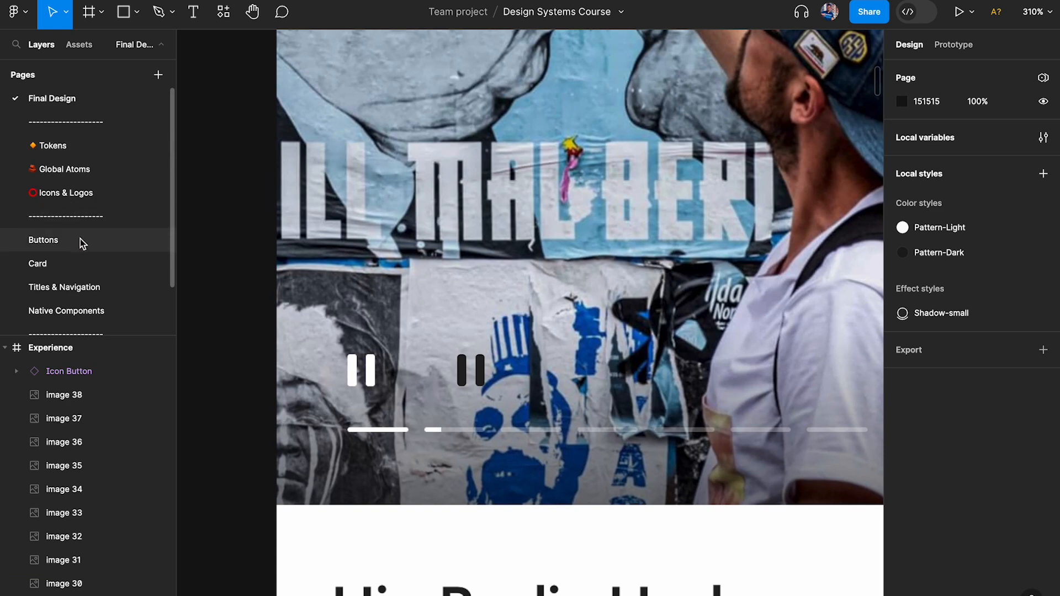
- Open the main component of the dark pause Icon Button on the Experience screen
{"action": "left_click", "coordinate": [354, 387]}
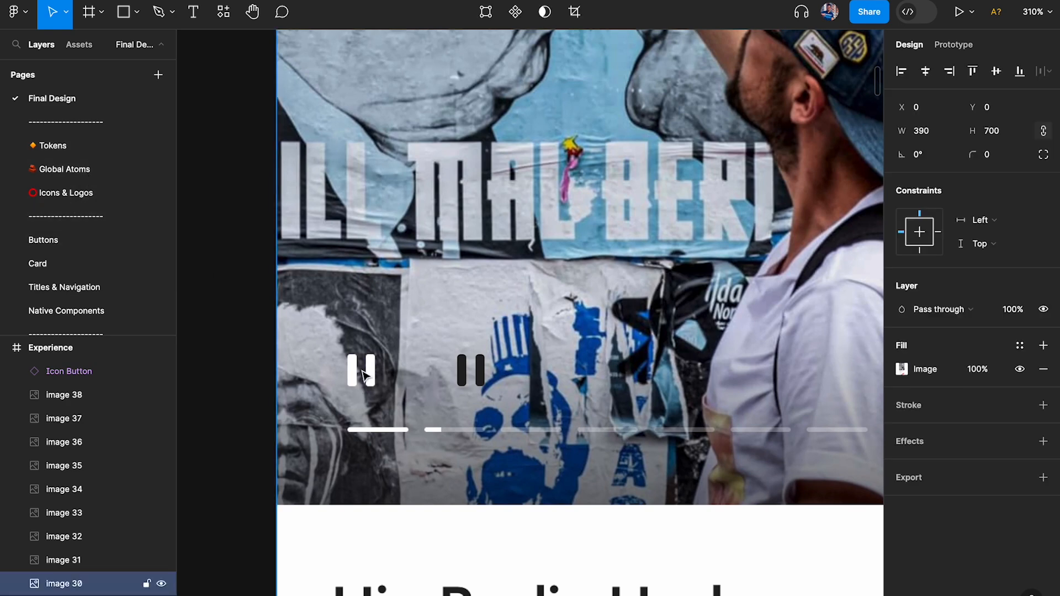
{"action": "double_click", "coordinate": [367, 361]}
{"action": "scroll", "coordinate": [366, 361], "scroll_direction": "down", "scroll_amount": 5}
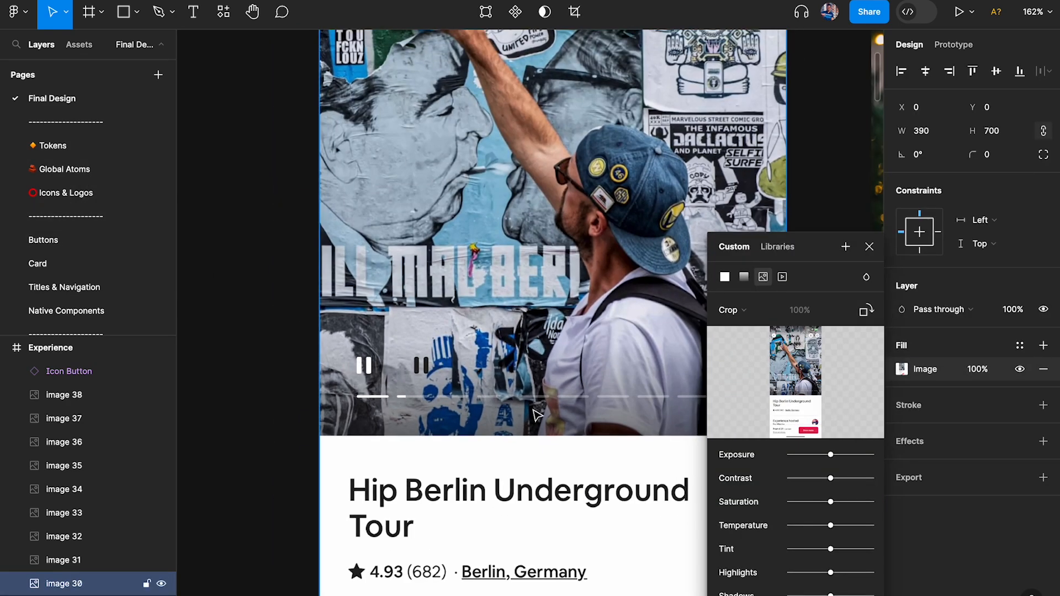
{"action": "left_click", "coordinate": [421, 364]}
{"action": "left_click", "coordinate": [1019, 263]}
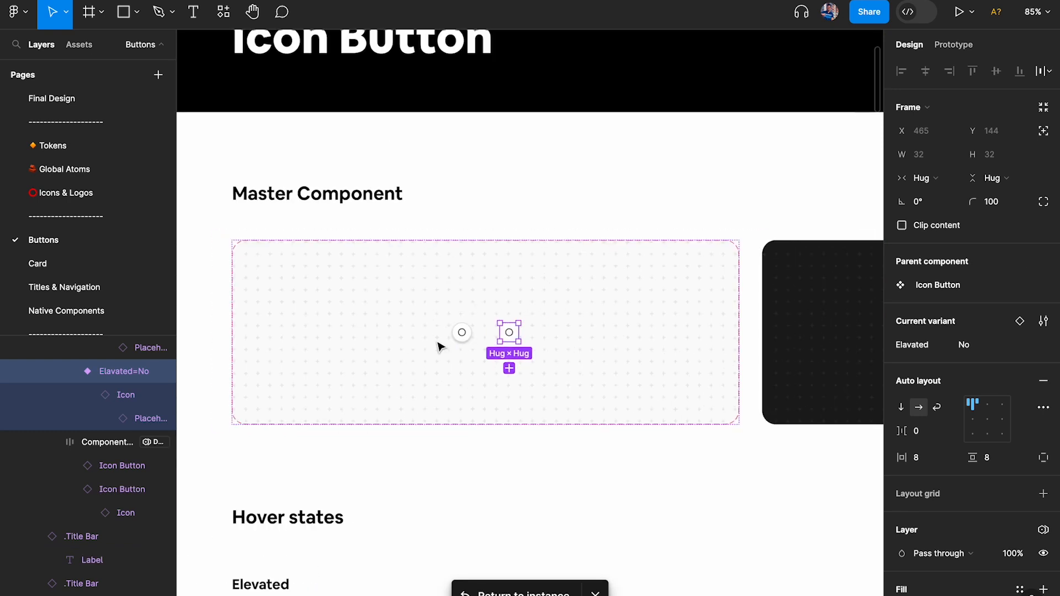
- Inspect the color tokens and Tokens mode options of the elevated Icon Button in the Master Component's dark frame
{"action": "scroll", "coordinate": [419, 334], "scroll_direction": "up", "scroll_amount": 5}
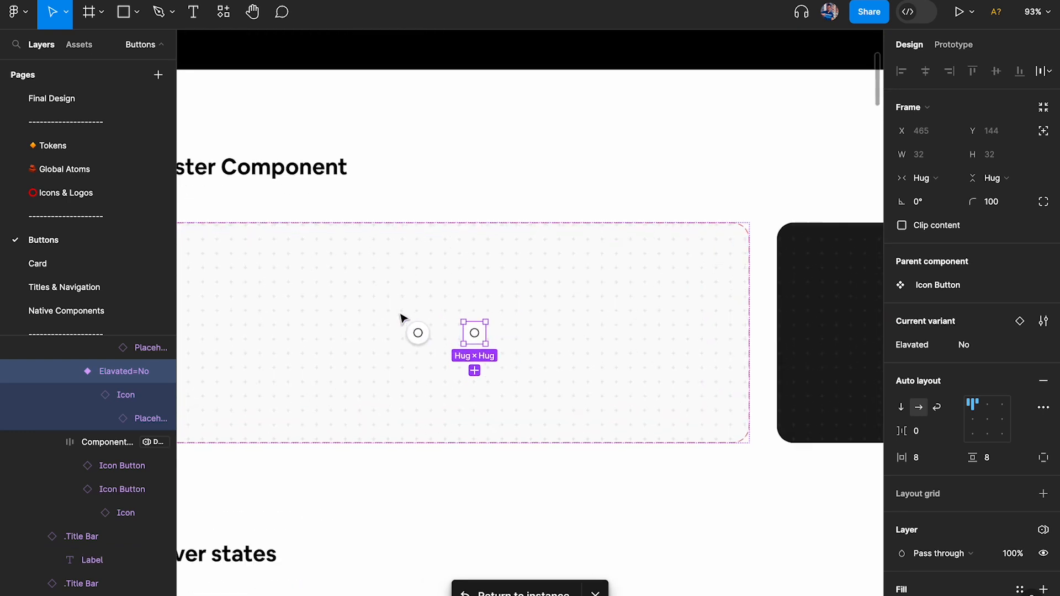
{"action": "left_click", "coordinate": [418, 338]}
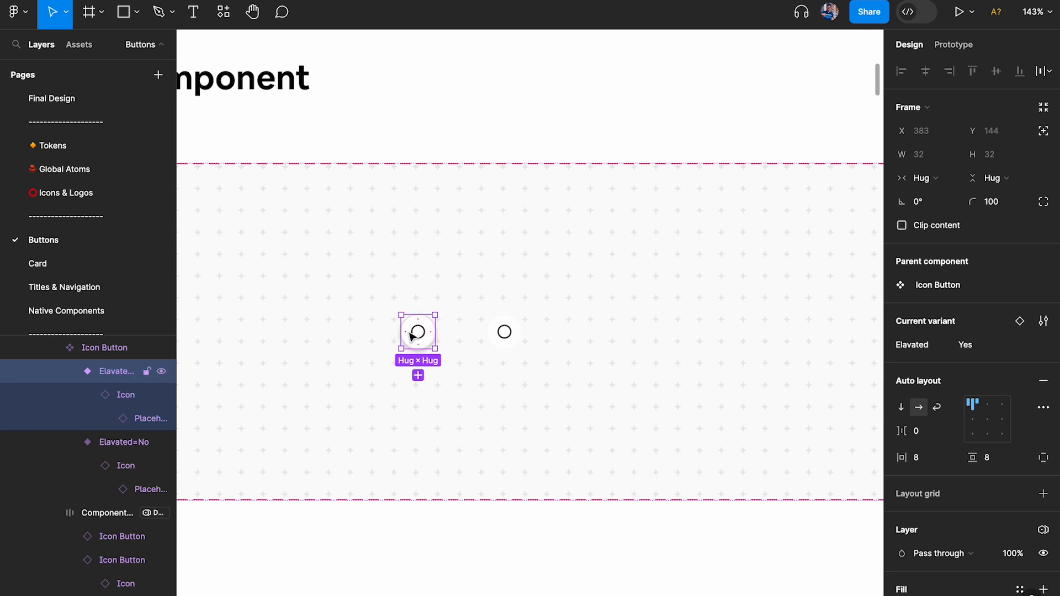
{"action": "scroll", "coordinate": [417, 336], "scroll_direction": "down", "scroll_amount": 6}
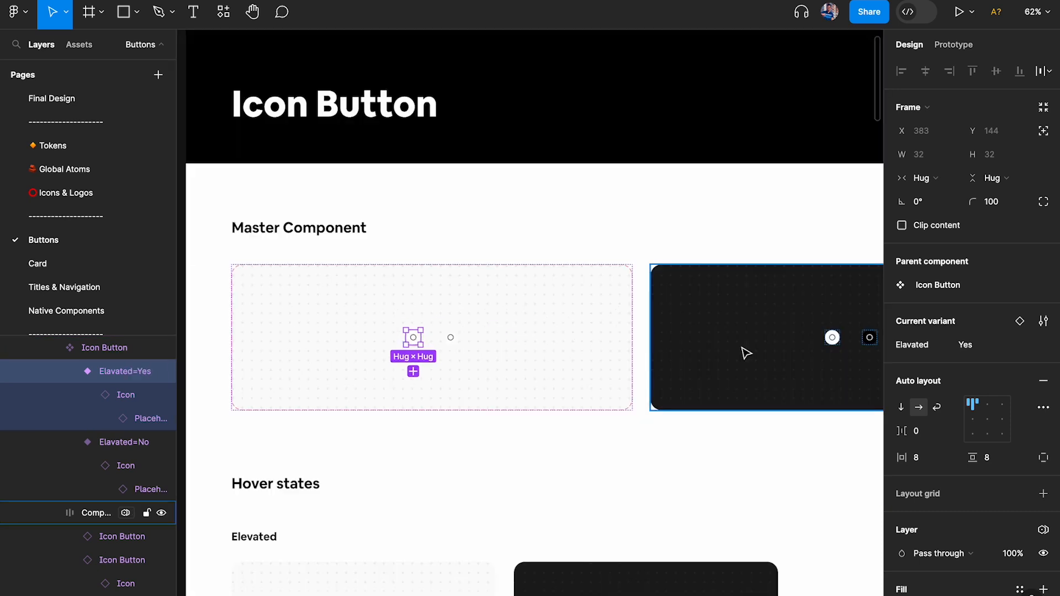
{"action": "scroll", "coordinate": [721, 353], "scroll_direction": "up", "scroll_amount": 10}
{"action": "left_click", "coordinate": [552, 332]}
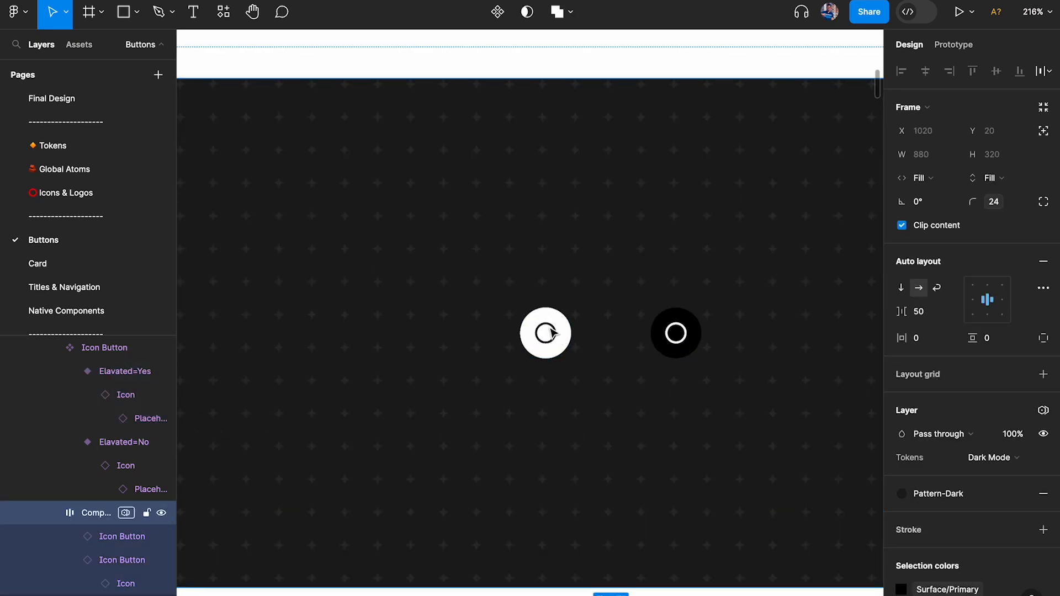
{"action": "left_click", "coordinate": [552, 333]}
{"action": "scroll", "coordinate": [991, 376], "scroll_direction": "down", "scroll_amount": 5}
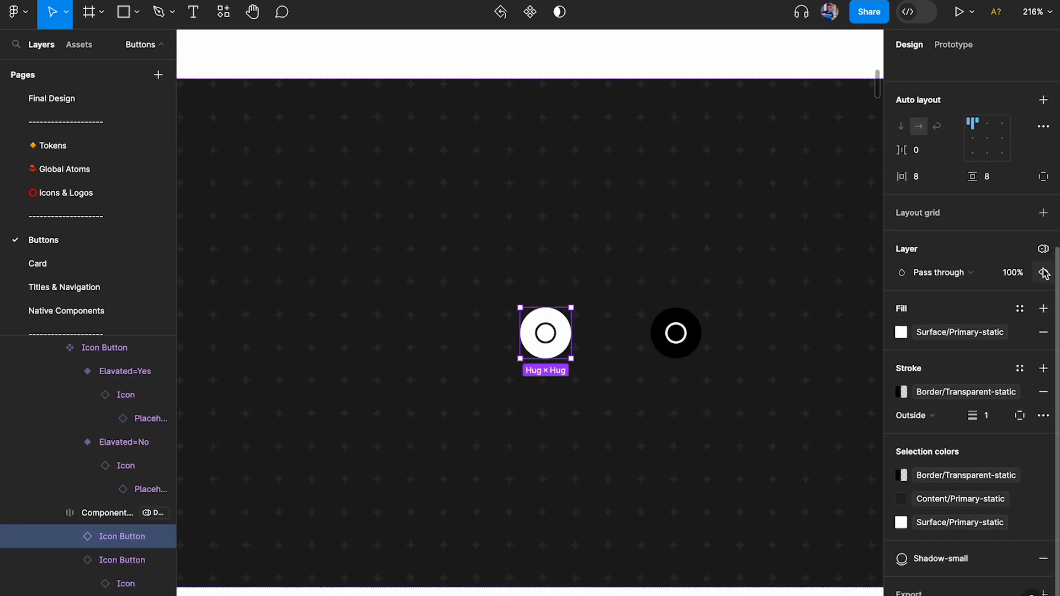
{"action": "left_click", "coordinate": [1043, 248]}
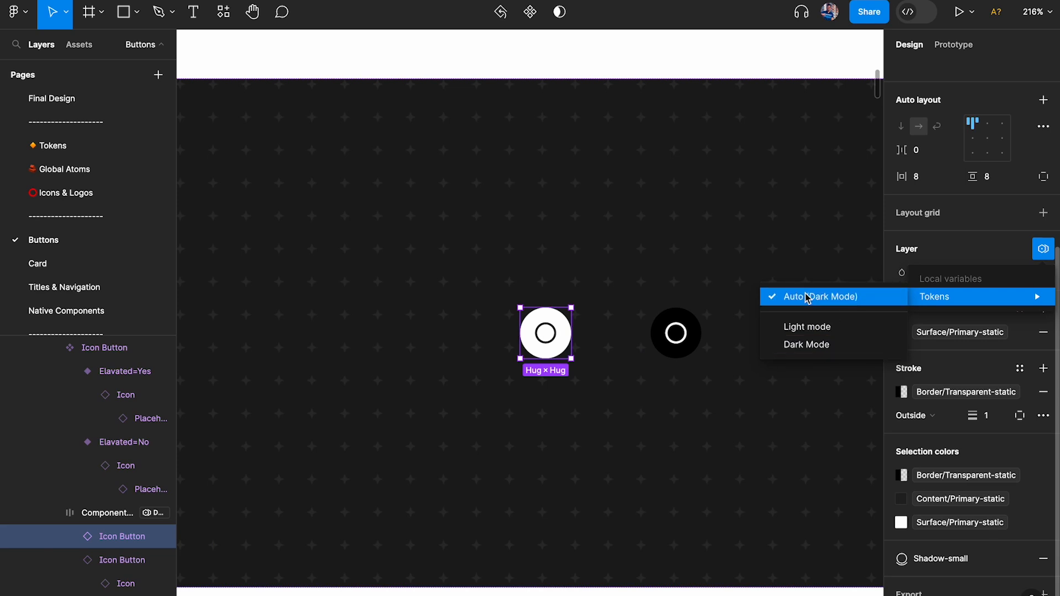
{"action": "left_click", "coordinate": [747, 293]}
{"action": "scroll", "coordinate": [638, 267], "scroll_direction": "down", "scroll_amount": 5}
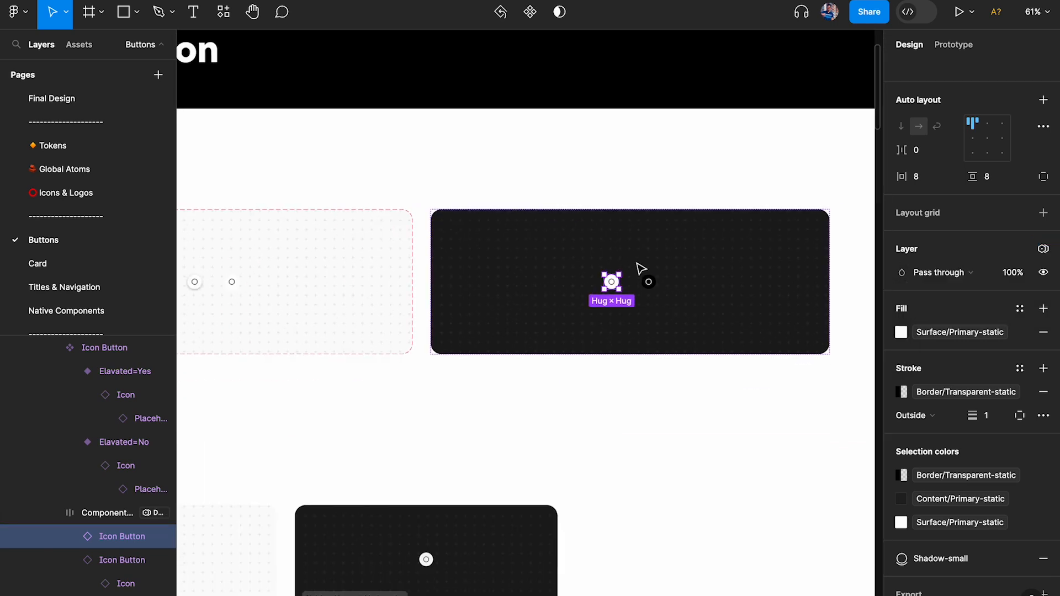
- Compare the elevated Icon Button variant in the light Master Component frame with its instance in the dark frame
{"action": "scroll", "coordinate": [640, 269], "scroll_direction": "left", "scroll_amount": 5}
{"action": "scroll", "coordinate": [540, 281], "scroll_direction": "up", "scroll_amount": 10}
{"action": "left_click", "coordinate": [429, 244]}
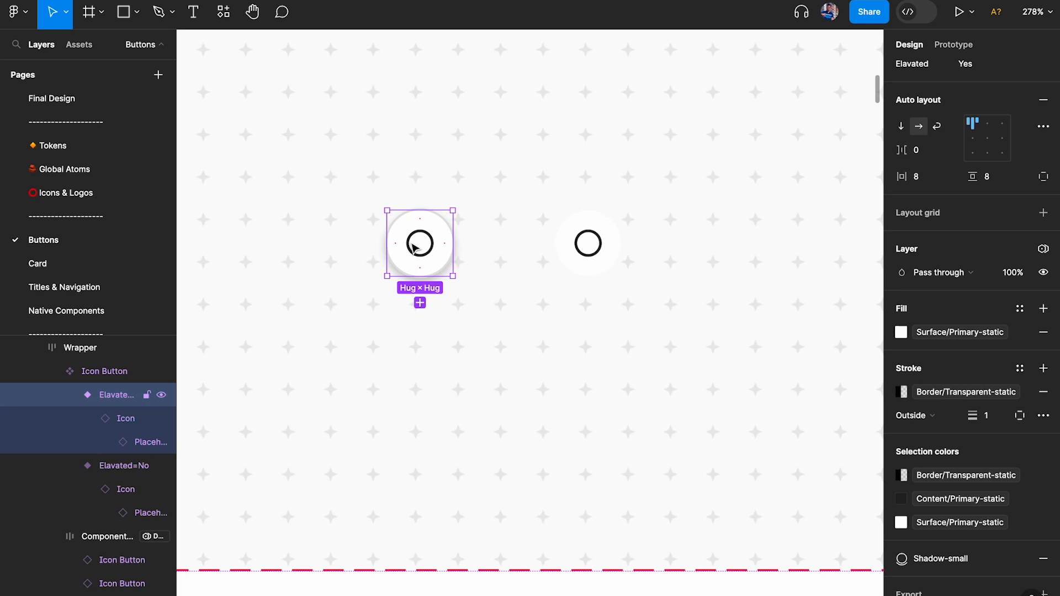
{"action": "scroll", "coordinate": [412, 244], "scroll_direction": "down", "scroll_amount": 10}
{"action": "scroll", "coordinate": [528, 243], "scroll_direction": "right", "scroll_amount": 5}
{"action": "scroll", "coordinate": [528, 241], "scroll_direction": "up", "scroll_amount": 4}
{"action": "left_click", "coordinate": [587, 253]}
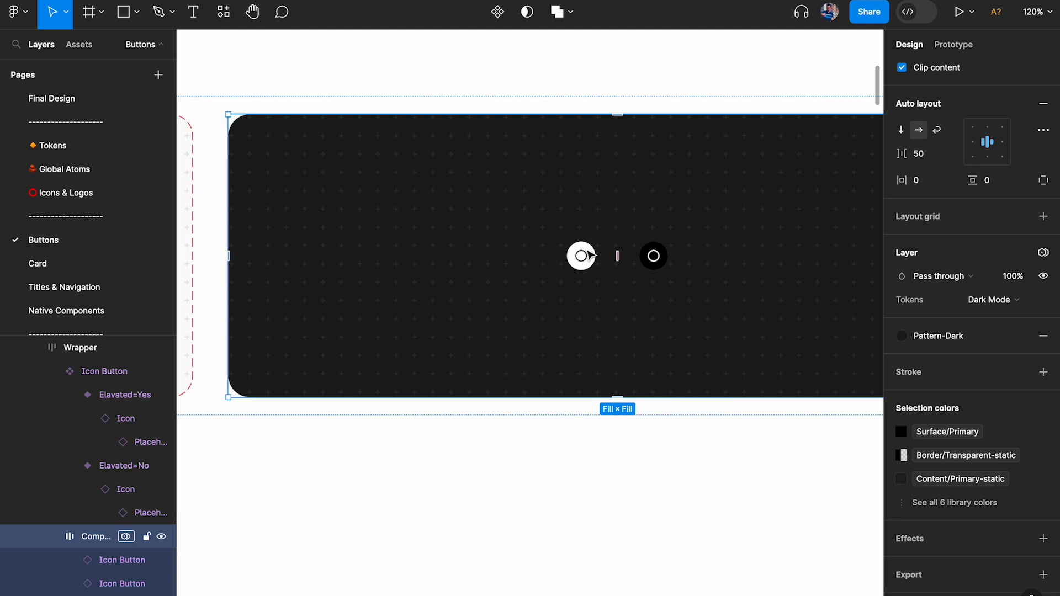
{"action": "scroll", "coordinate": [587, 254], "scroll_direction": "down", "scroll_amount": 8}
{"action": "scroll", "coordinate": [583, 251], "scroll_direction": "left", "scroll_amount": 3}
{"action": "scroll", "coordinate": [414, 267], "scroll_direction": "up", "scroll_amount": 2}
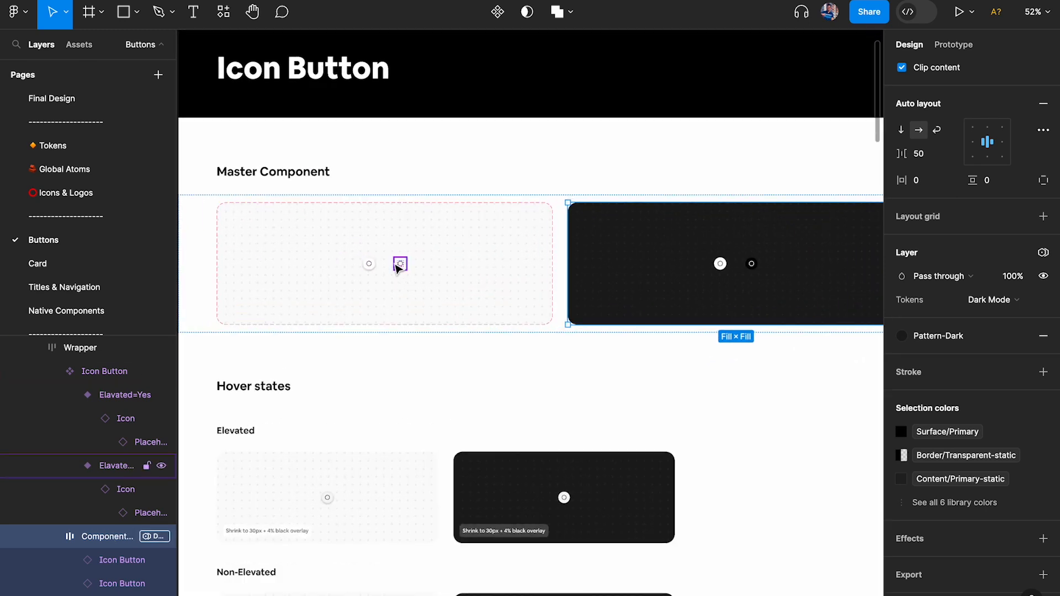
- Copy the elevated Icon Button out of the Master Component frame onto the empty canvas beside it
{"action": "left_click", "coordinate": [368, 265]}
{"action": "scroll", "coordinate": [374, 270], "scroll_direction": "left", "scroll_amount": 5}
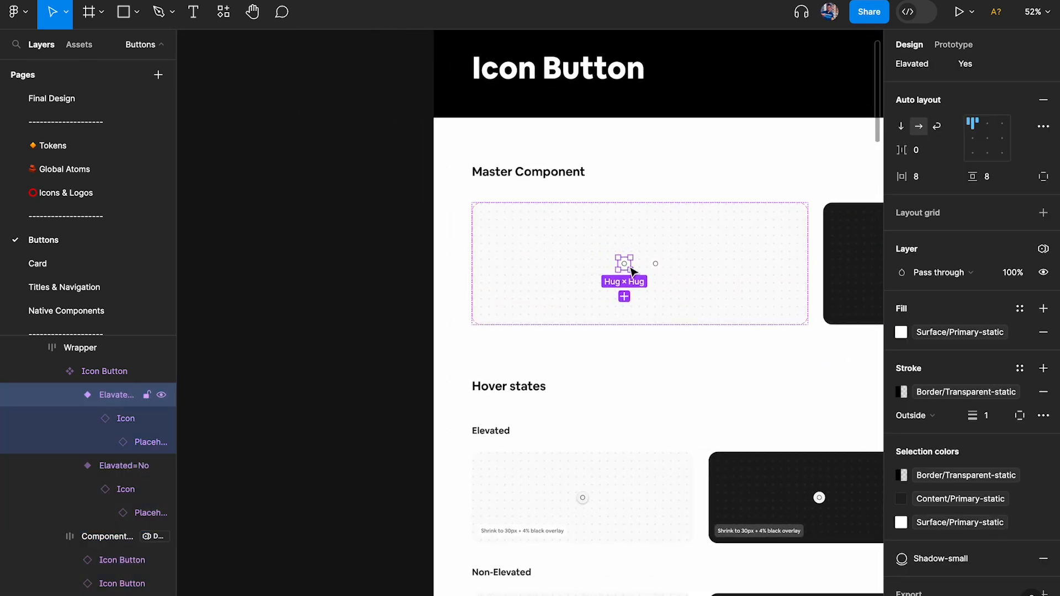
{"action": "left_click_drag", "start_coordinate": [630, 268], "coordinate": [260, 270]}
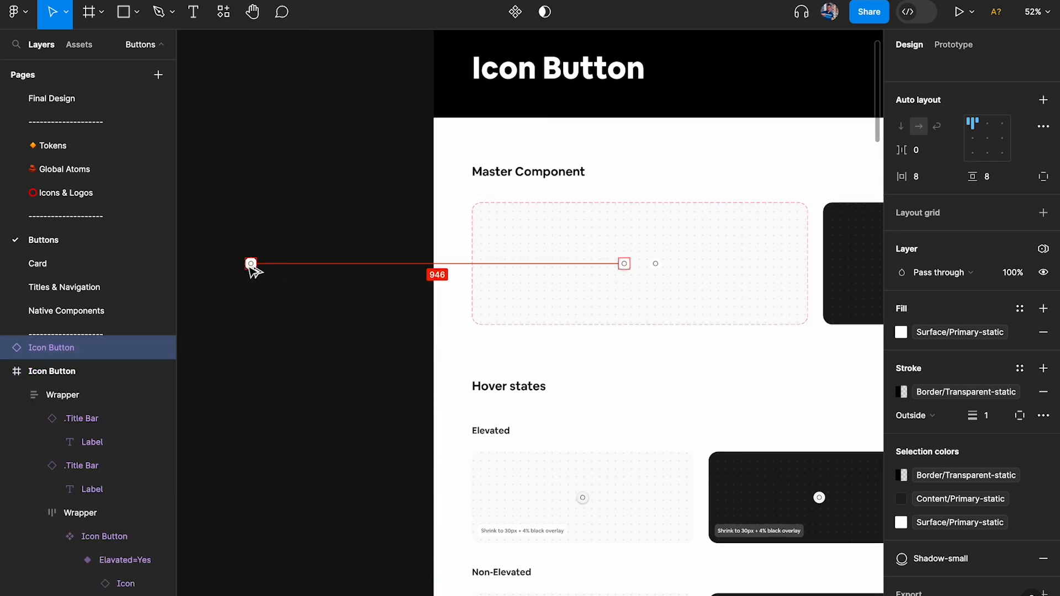
{"action": "scroll", "coordinate": [245, 265], "scroll_direction": "up", "scroll_amount": 10}
{"action": "scroll", "coordinate": [244, 267], "scroll_direction": "left", "scroll_amount": 3}
{"action": "scroll", "coordinate": [244, 267], "scroll_direction": "down", "scroll_amount": 10}
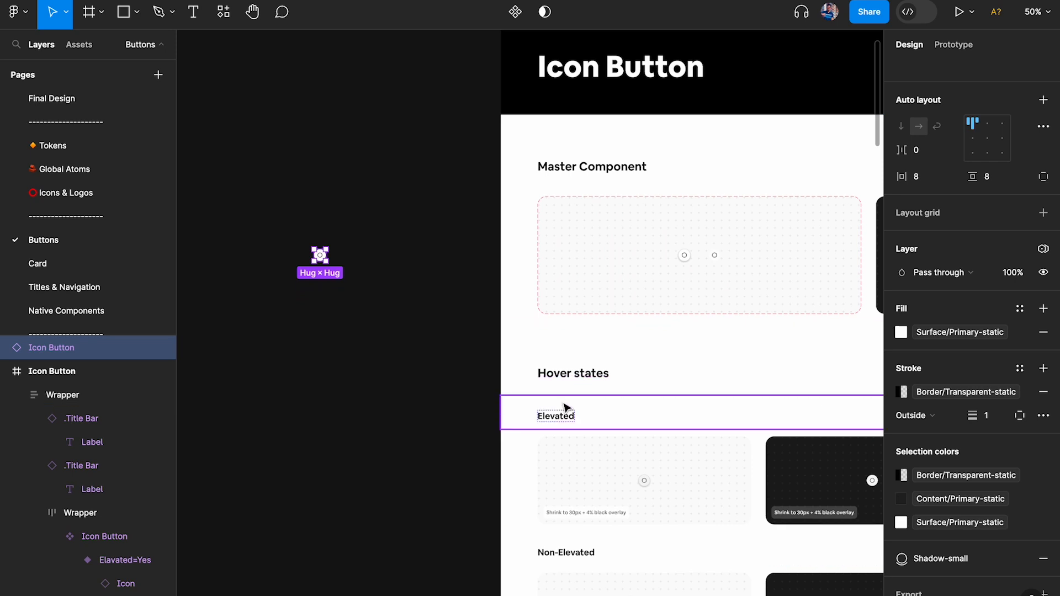
- Copy the Elevated text label onto the canvas above the loose Icon Button and set its fill to FFFFFF
{"action": "left_click", "coordinate": [561, 418]}
{"action": "left_click", "coordinate": [279, 193]}
{"action": "scroll", "coordinate": [309, 235], "scroll_direction": "up", "scroll_amount": 6}
{"action": "scroll", "coordinate": [309, 235], "scroll_direction": "up", "scroll_amount": 3}
{"action": "left_click", "coordinate": [575, 329]}
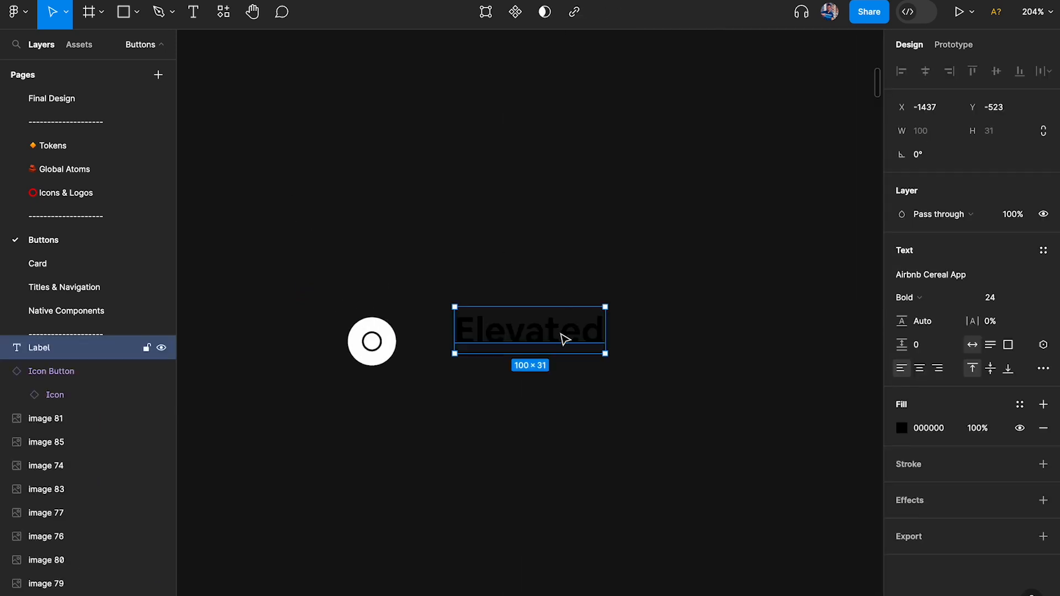
{"action": "left_click_drag", "start_coordinate": [496, 310], "coordinate": [419, 253]}
{"action": "left_click", "coordinate": [902, 428]}
{"action": "left_click_drag", "start_coordinate": [784, 293], "coordinate": [707, 255]}
- Align the copied label above the Icon Button and change its text to "Light mode"
{"action": "left_click", "coordinate": [473, 175]}
{"action": "left_click_drag", "start_coordinate": [429, 242], "coordinate": [435, 244]}
{"action": "double_click", "coordinate": [433, 241]}
{"action": "type", "text": "Light mode"}
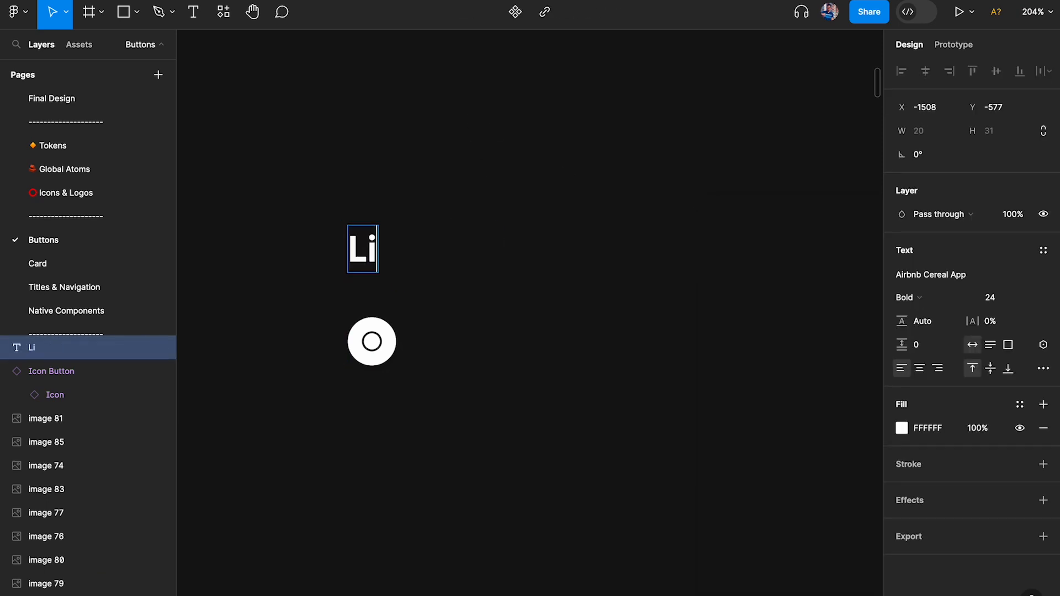
- Duplicate the Light mode heading as "Dark mode" beside it and place a copy of the elevated Icon Button beneath it
{"action": "left_click", "coordinate": [530, 170]}
{"action": "left_click_drag", "start_coordinate": [457, 256], "coordinate": [701, 256]}
{"action": "double_click", "coordinate": [677, 246]}
{"action": "type", "text": "Dark mode"}
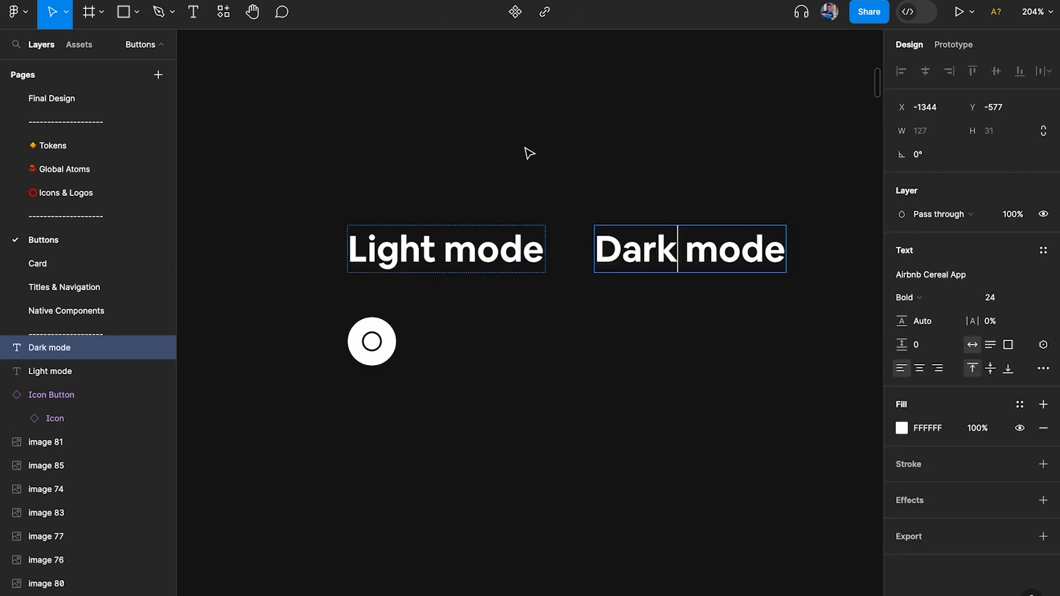
{"action": "left_click", "coordinate": [527, 154]}
{"action": "left_click_drag", "start_coordinate": [371, 343], "coordinate": [619, 324]}
{"action": "left_click", "coordinate": [627, 180]}
- Copy the non-elevated Icon Button variant and place the instance below the elevated one in the Light mode column
{"action": "scroll", "coordinate": [628, 182], "scroll_direction": "down", "scroll_amount": 5}
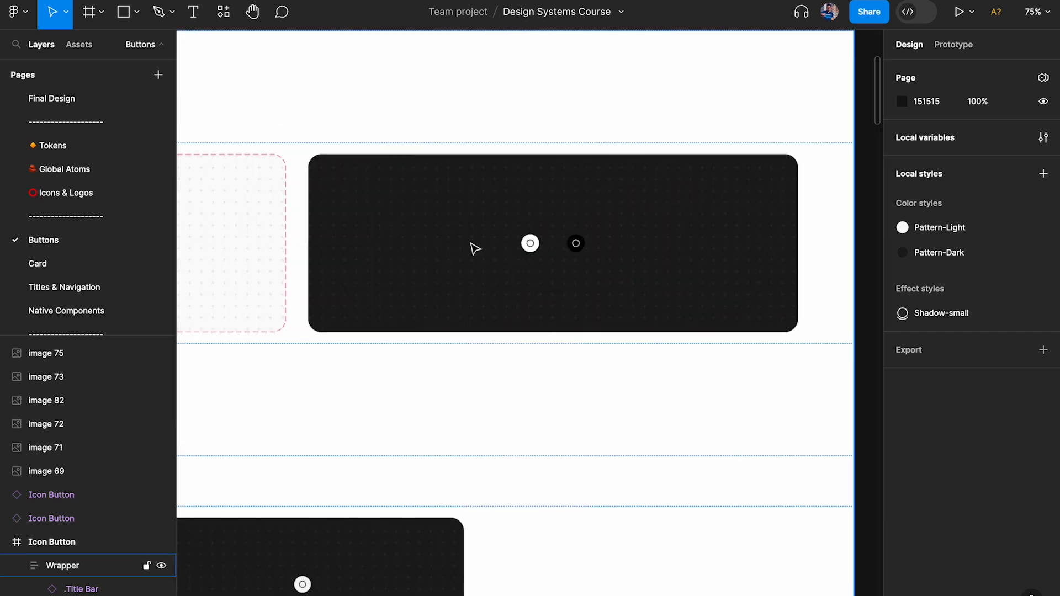
{"action": "scroll", "coordinate": [563, 215], "scroll_direction": "up", "scroll_amount": 4}
{"action": "left_click", "coordinate": [295, 243]}
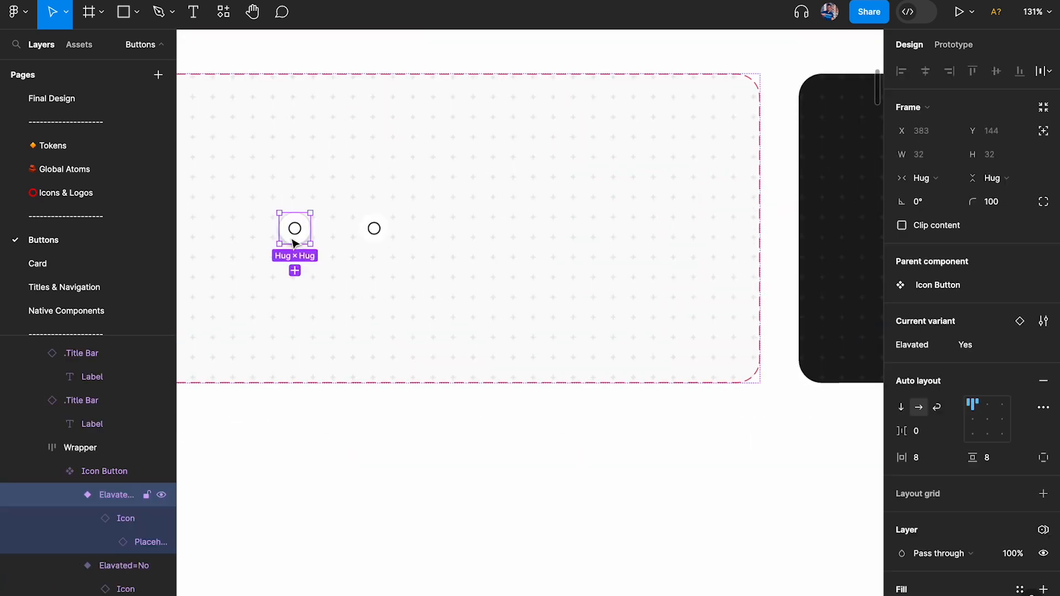
{"action": "left_click", "coordinate": [378, 229]}
{"action": "scroll", "coordinate": [553, 287], "scroll_direction": "down", "scroll_amount": 4}
{"action": "scroll", "coordinate": [539, 288], "scroll_direction": "left", "scroll_amount": 6}
{"action": "left_click", "coordinate": [525, 288]}
{"action": "scroll", "coordinate": [492, 291], "scroll_direction": "up", "scroll_amount": 4}
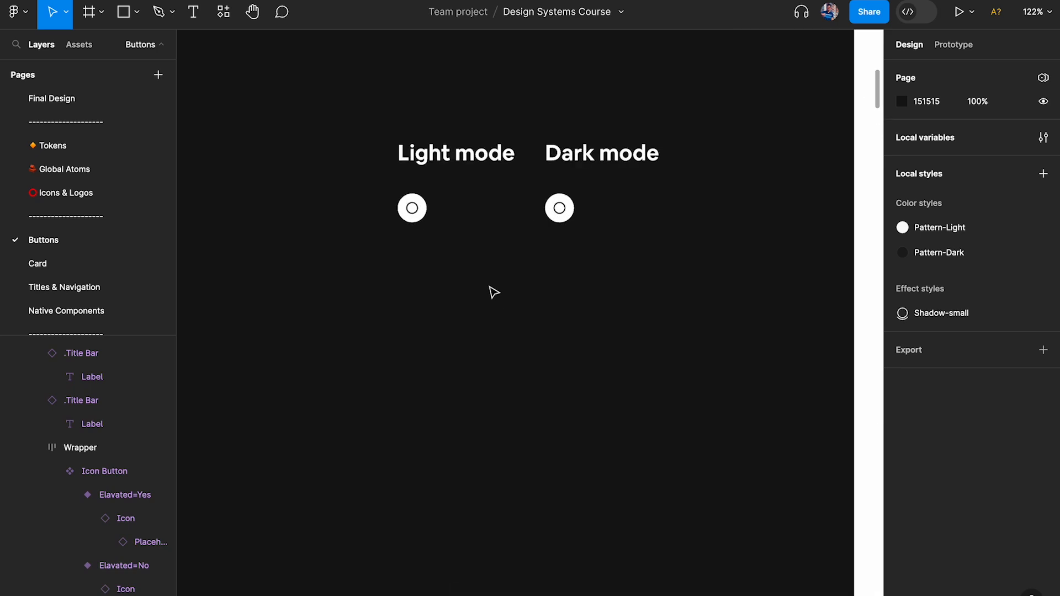
{"action": "key", "text": "ctrl+v"}
{"action": "left_click_drag", "start_coordinate": [514, 323], "coordinate": [396, 269]}
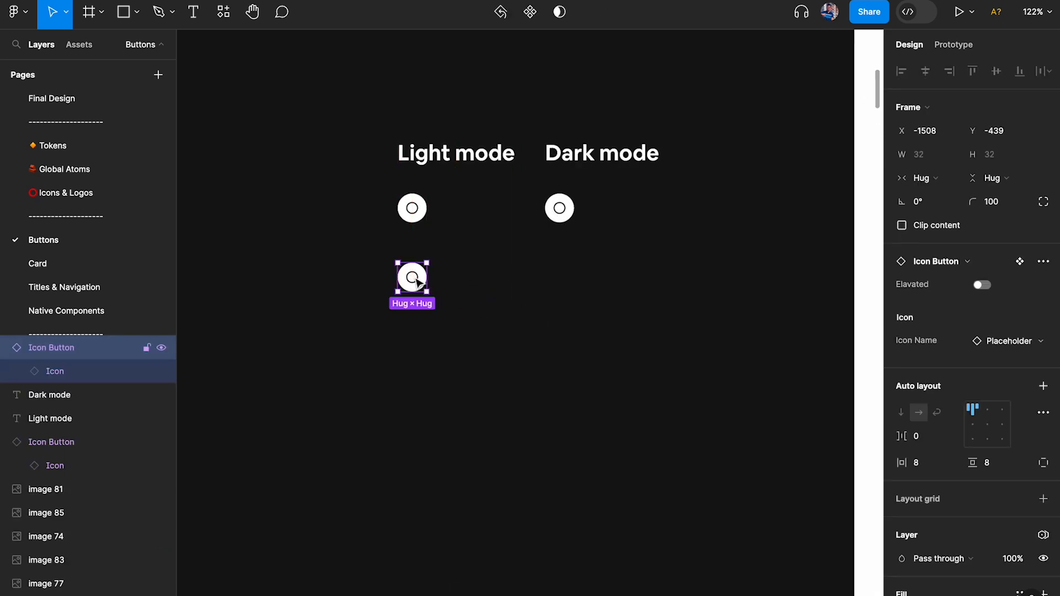
- Duplicate a heading beside the first button row and change its text to "Elevated"
{"action": "scroll", "coordinate": [412, 277], "scroll_direction": "up", "scroll_amount": 5}
{"action": "scroll", "coordinate": [405, 253], "scroll_direction": "down", "scroll_amount": 3}
{"action": "scroll", "coordinate": [552, 221], "scroll_direction": "left", "scroll_amount": 3}
{"action": "scroll", "coordinate": [552, 221], "scroll_direction": "up", "scroll_amount": 2}
{"action": "left_click_drag", "start_coordinate": [602, 157], "coordinate": [407, 235]}
{"action": "double_click", "coordinate": [407, 235]}
{"action": "type", "text": "Eleva"}
{"action": "type", "text": "tee"}
{"action": "key", "text": "BackSpace"}
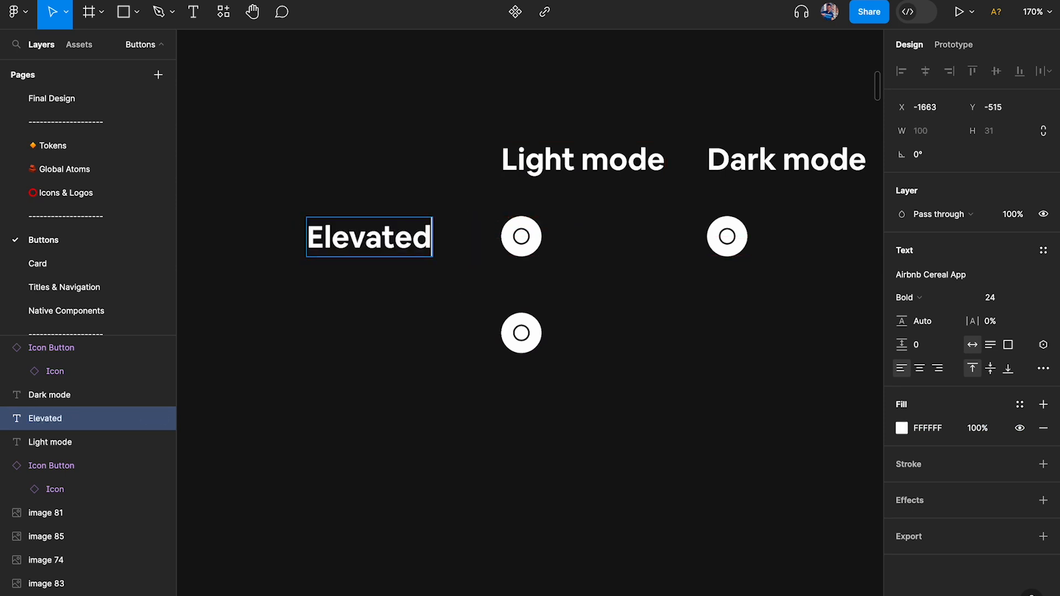
{"action": "type", "text": "d"}
{"action": "key", "text": "Escape"}
- Duplicate the Elevated row label beside the second button row and change its text to "Non"
{"action": "left_click_drag", "start_coordinate": [385, 268], "coordinate": [384, 331]}
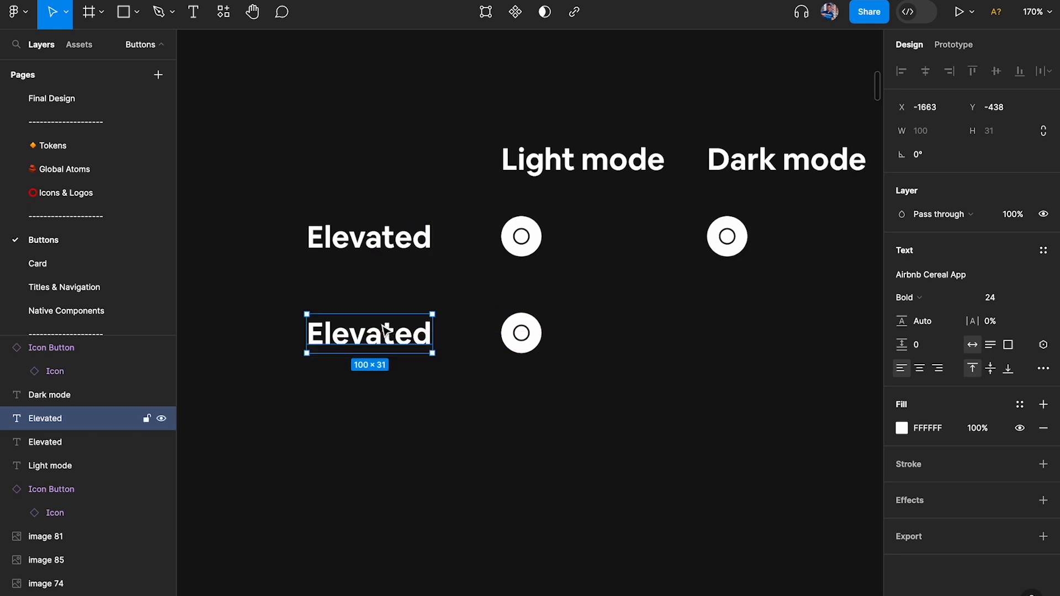
{"action": "double_click", "coordinate": [384, 333]}
{"action": "type", "text": "N on"}
{"action": "key", "text": "BackSpace"}
{"action": "key", "text": "BackSpace"}
{"action": "key", "text": "BackSpace"}
{"action": "type", "text": "on"}
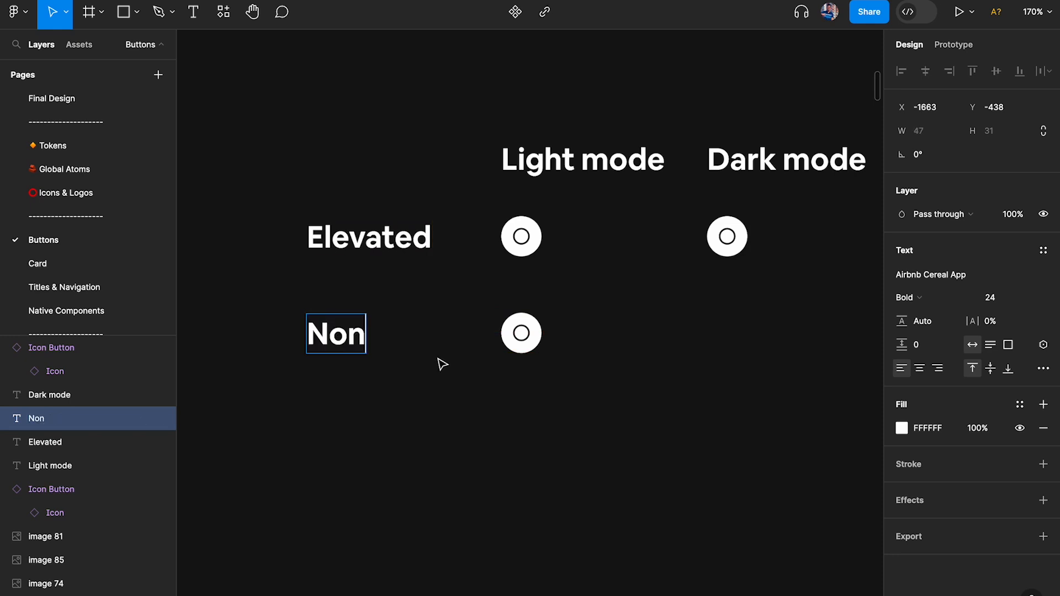
{"action": "left_click", "coordinate": [497, 417]}
- Duplicate the non-elevated Icon Button into the Dark mode column and set its Tokens variable mode to Dark Mode
{"action": "scroll", "coordinate": [493, 305], "scroll_direction": "right", "scroll_amount": 2}
{"action": "left_click", "coordinate": [481, 318]}
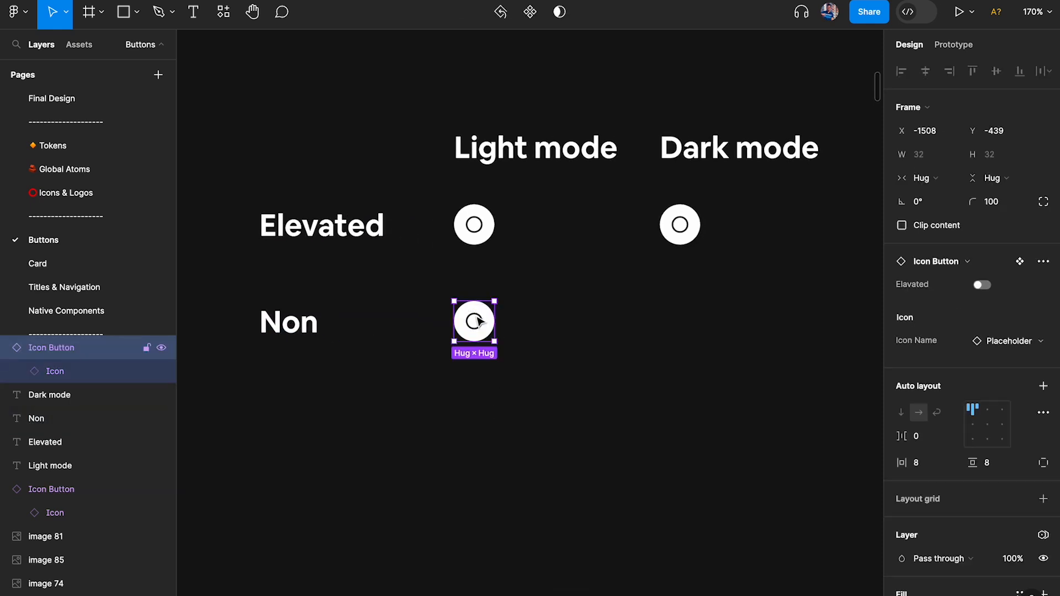
{"action": "left_click_drag", "start_coordinate": [478, 324], "coordinate": [684, 322]}
{"action": "scroll", "coordinate": [1051, 329], "scroll_direction": "down", "scroll_amount": 4}
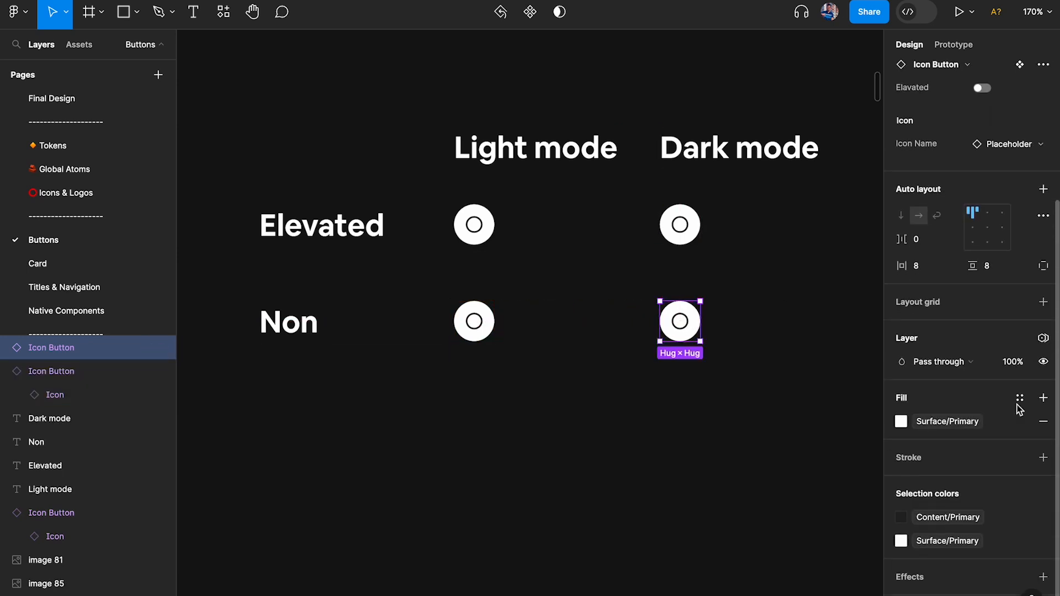
{"action": "left_click", "coordinate": [1043, 338]}
{"action": "mouse_move", "coordinate": [933, 387]}
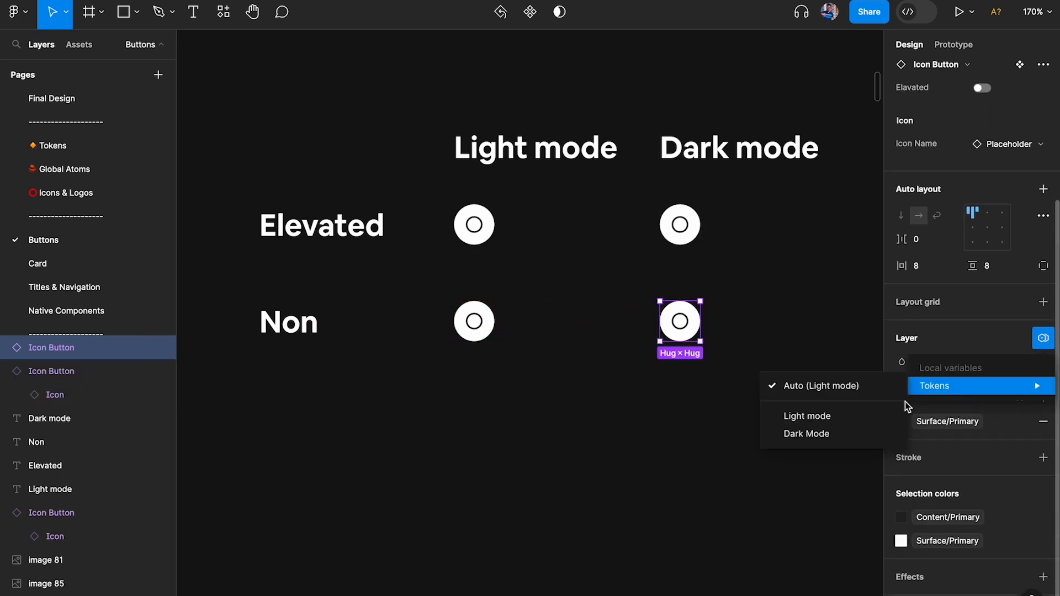
{"action": "left_click", "coordinate": [807, 433]}
{"action": "left_click", "coordinate": [740, 400]}
- Select the non-elevated and elevated button rows in turn to compare them across light and dark mode
{"action": "left_click_drag", "start_coordinate": [394, 275], "coordinate": [798, 394]}
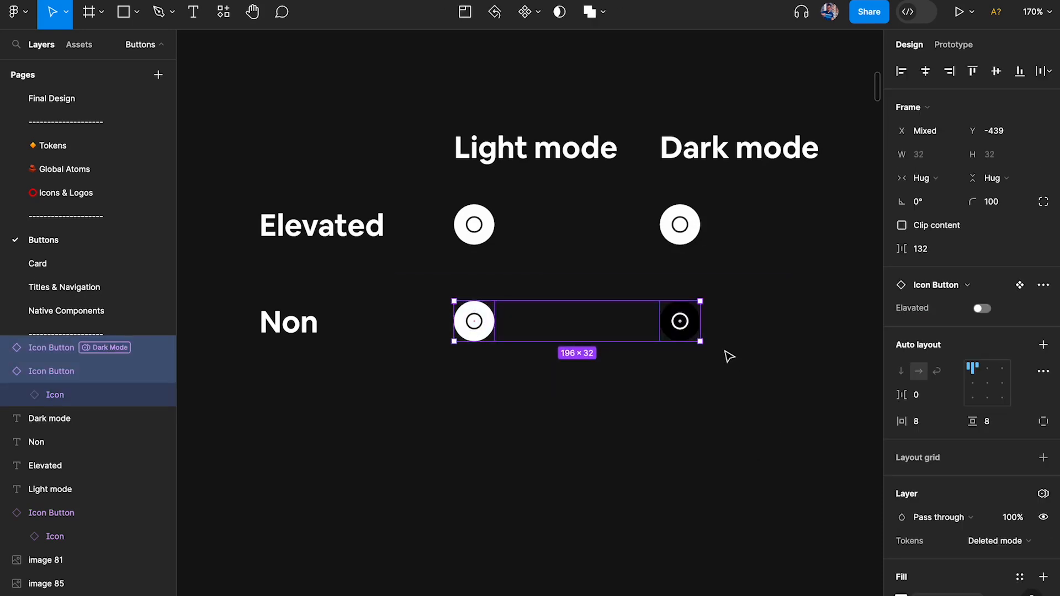
{"action": "left_click_drag", "start_coordinate": [428, 194], "coordinate": [743, 258]}
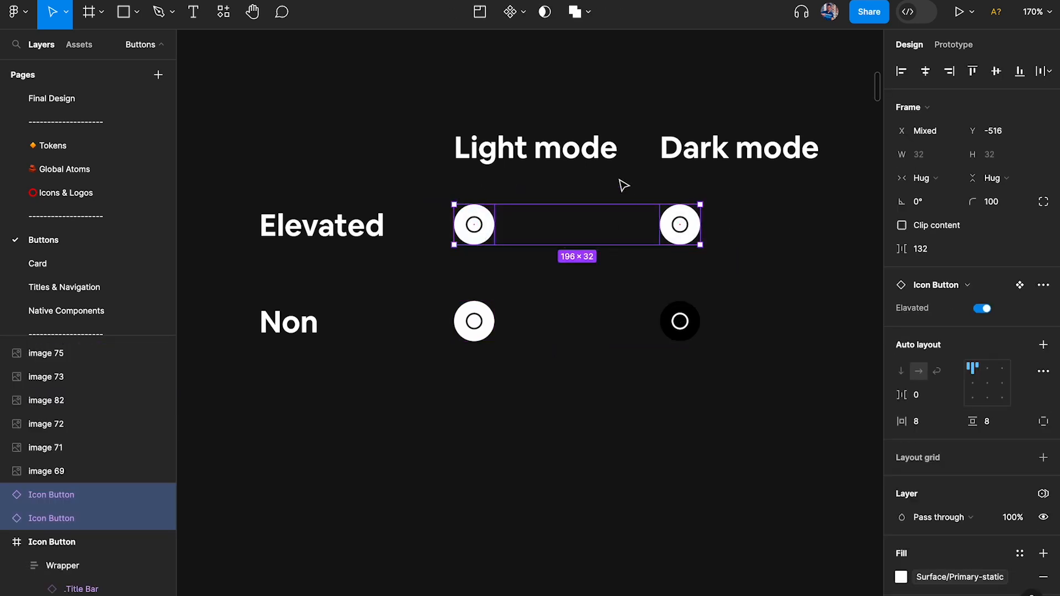
- Examine the fill and stroke tokens of the elevated and non-elevated Icon Buttons in the Light mode column
{"action": "left_click", "coordinate": [731, 209]}
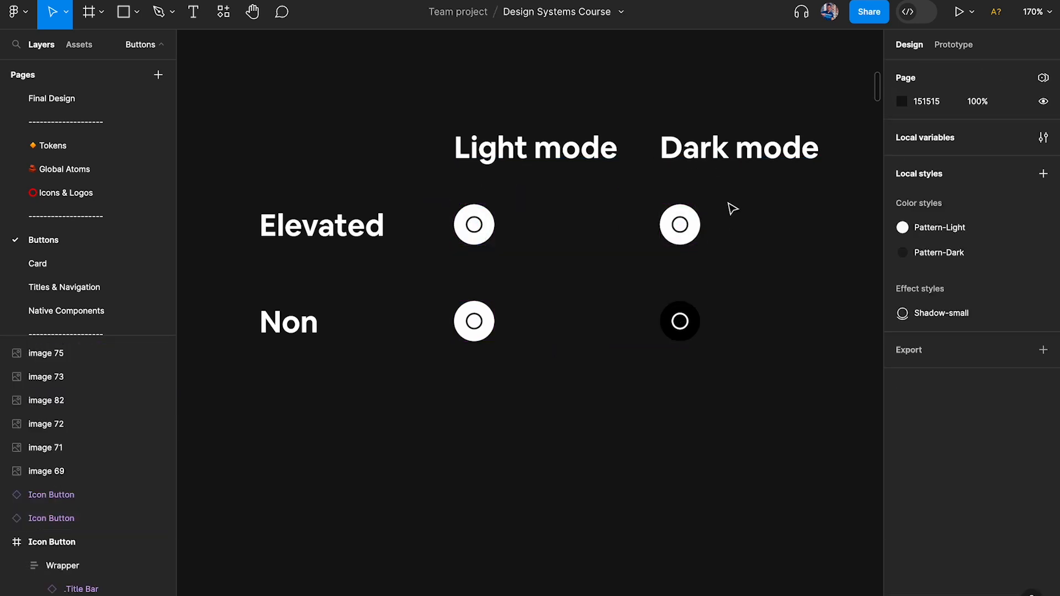
{"action": "left_click", "coordinate": [478, 228]}
{"action": "scroll", "coordinate": [942, 327], "scroll_direction": "down", "scroll_amount": 3}
{"action": "scroll", "coordinate": [943, 327], "scroll_direction": "down", "scroll_amount": 1}
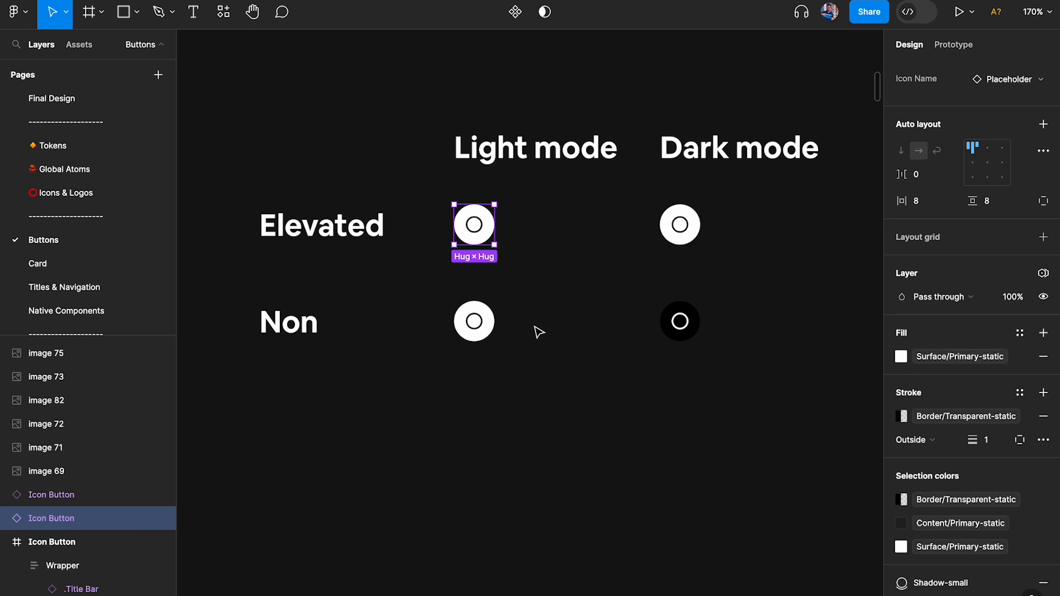
{"action": "left_click", "coordinate": [486, 325]}
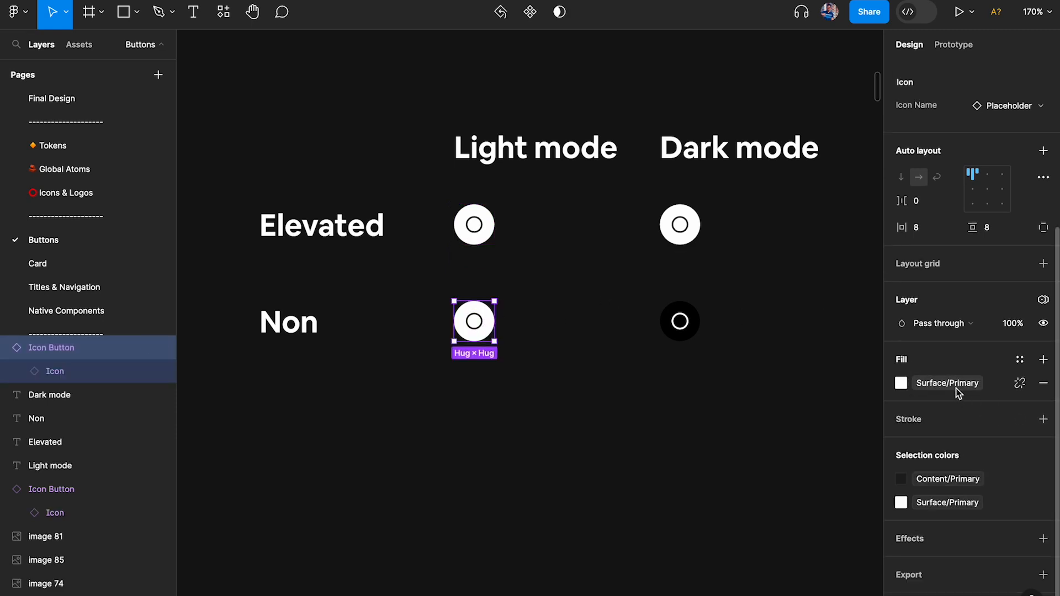
{"action": "left_click", "coordinate": [635, 348]}
{"action": "left_click", "coordinate": [474, 326]}
- Compare the non-elevated Icon Button pair with the elevated pair across the Light mode and Dark mode columns
{"action": "left_click_drag", "start_coordinate": [467, 295], "coordinate": [756, 370]}
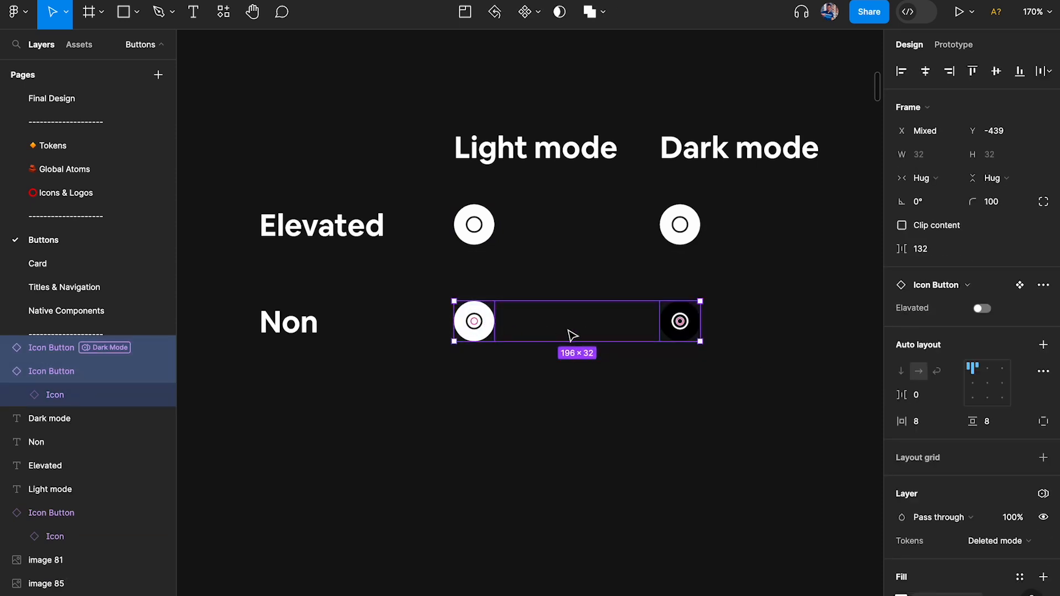
{"action": "left_click_drag", "start_coordinate": [436, 186], "coordinate": [723, 265]}
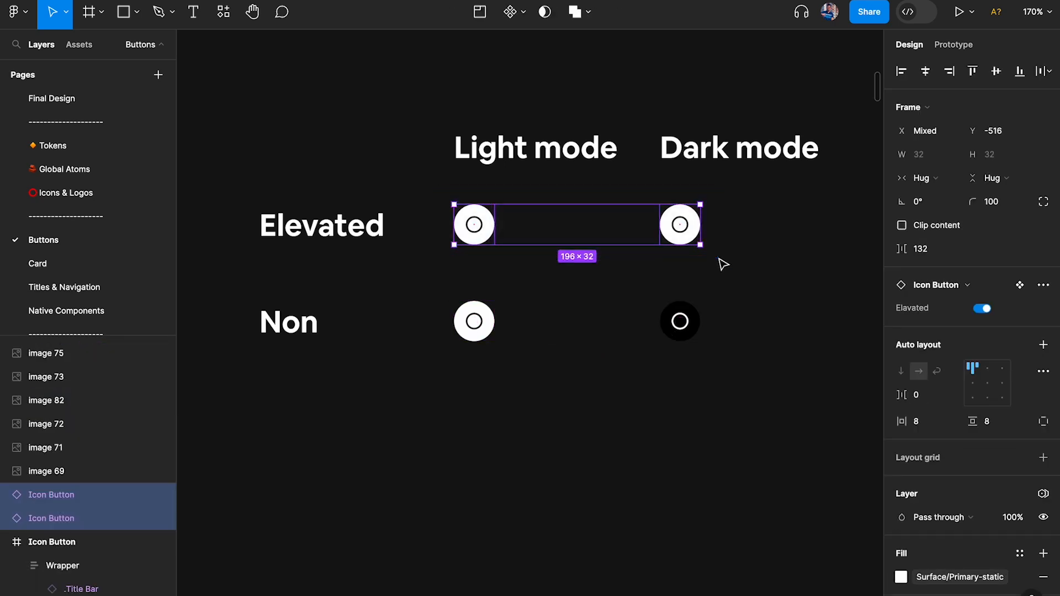
{"action": "left_click", "coordinate": [723, 265]}
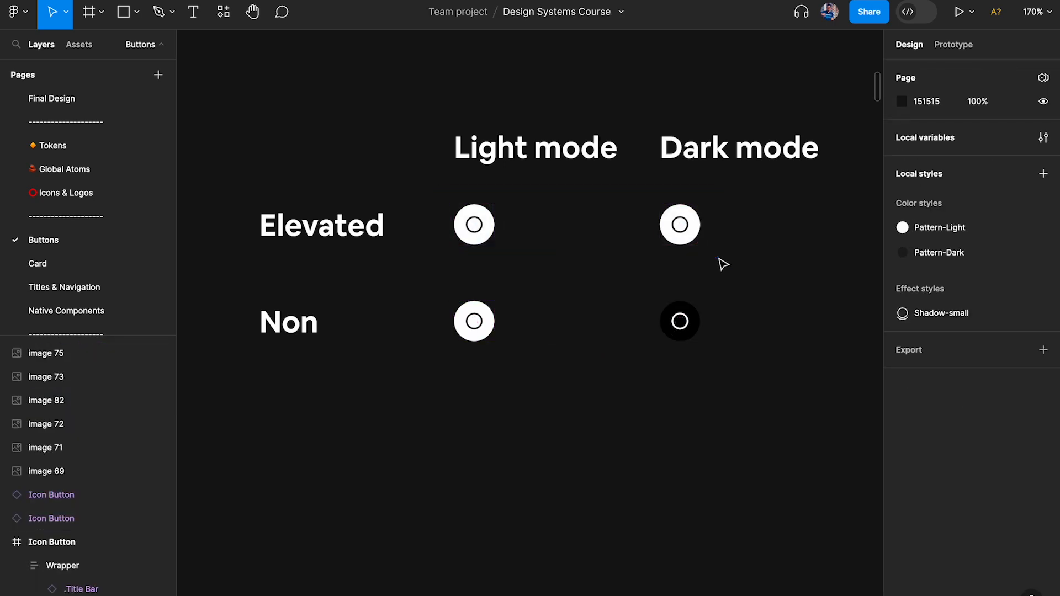
{"action": "scroll", "coordinate": [723, 265], "scroll_direction": "down", "scroll_amount": 3}
{"action": "left_click", "coordinate": [419, 237]}
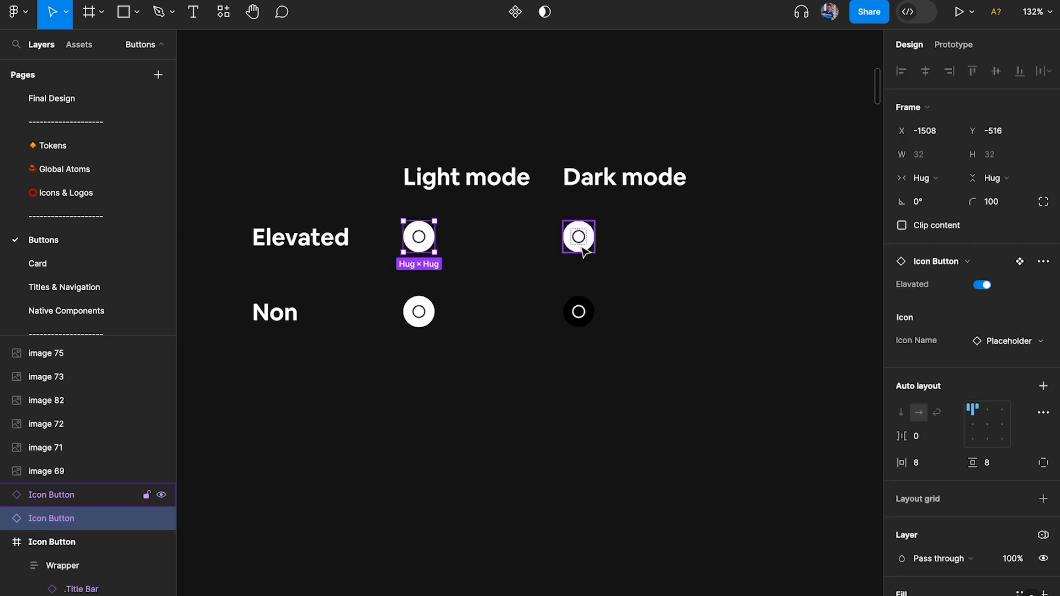
{"action": "scroll", "coordinate": [583, 251], "scroll_direction": "up", "scroll_amount": 3}
{"action": "left_click_drag", "start_coordinate": [643, 272], "coordinate": [310, 203]}
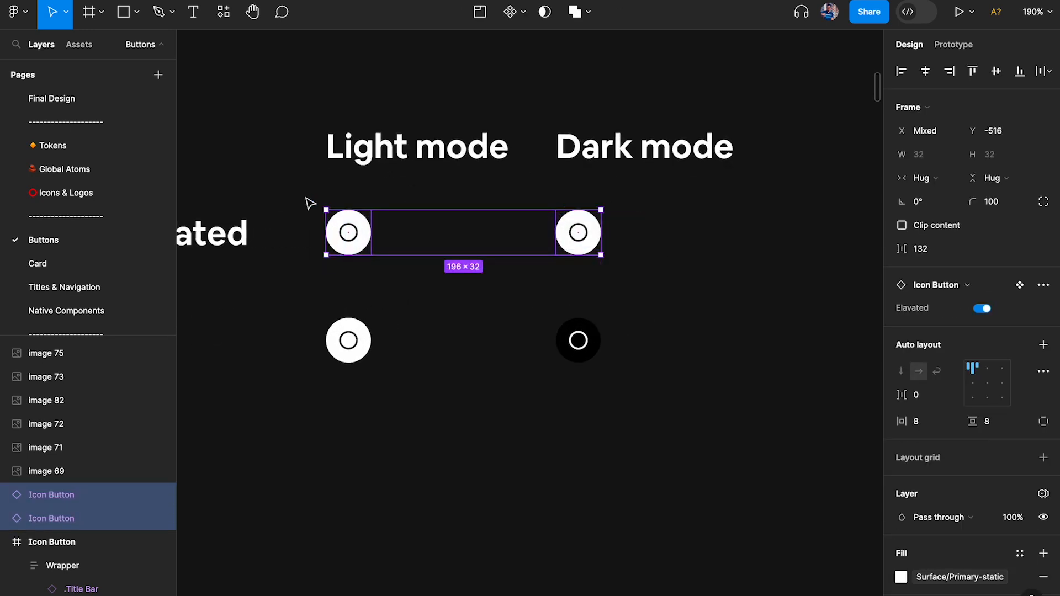
- Duplicate the Elevated label to the far side of the elevated row, past the Dark mode column, and change its text to "Static colors"
{"action": "left_click", "coordinate": [444, 205]}
{"action": "scroll", "coordinate": [444, 204], "scroll_direction": "down", "scroll_amount": 3}
{"action": "left_click_drag", "start_coordinate": [253, 237], "coordinate": [787, 237], "text": "alt"}
{"action": "key", "text": "Return"}
{"action": "type", "text": "A"}
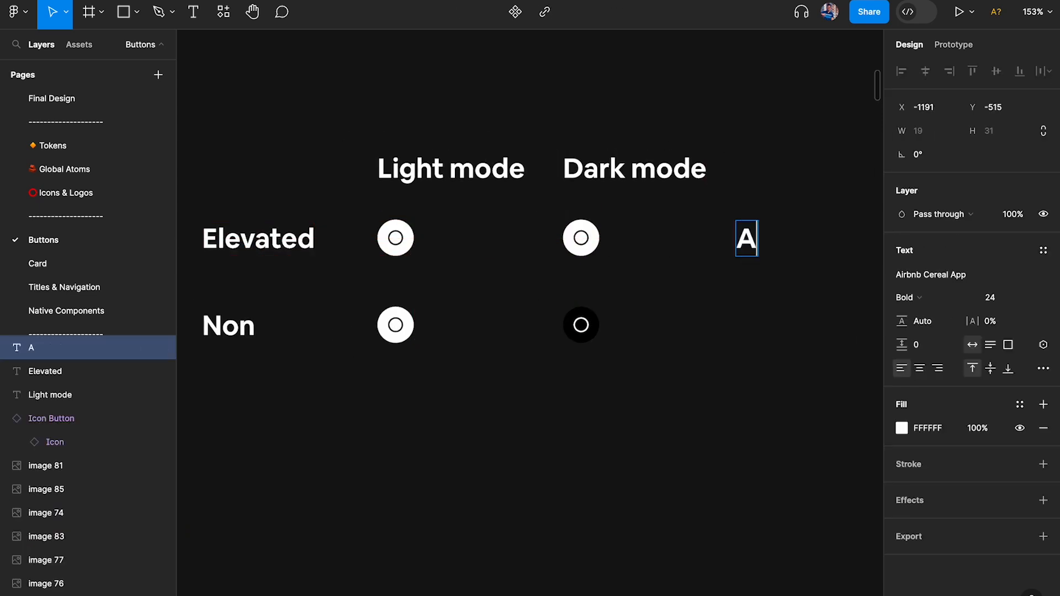
{"action": "type", "text": "ssign st"}
{"action": "key", "text": "ctrl+a"}
{"action": "type", "text": "Stati"}
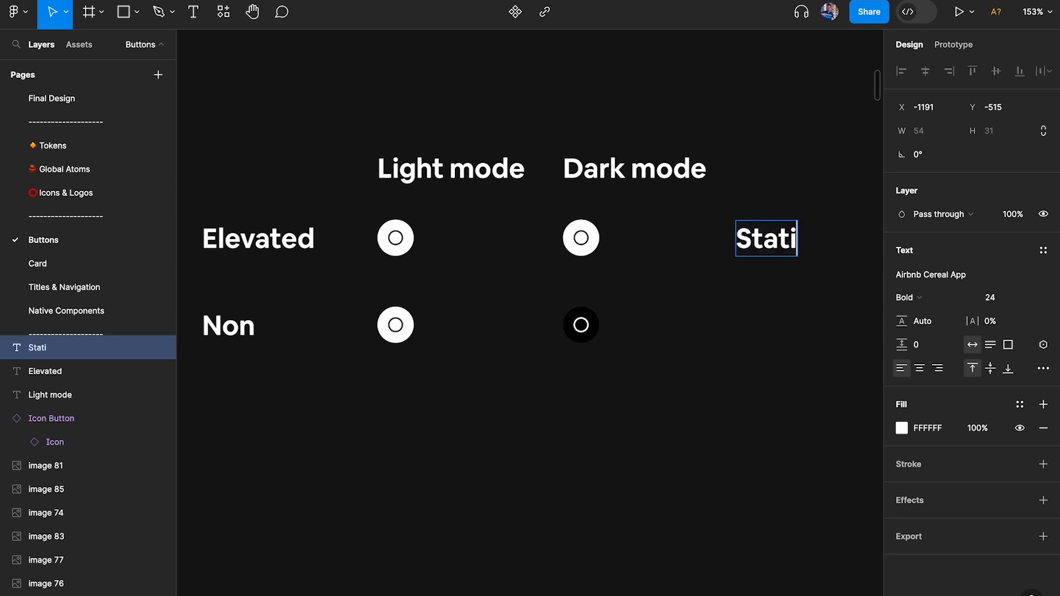
{"action": "type", "text": "c colors"}
{"action": "key", "text": "Escape"}
- Duplicate the "Static colors" label down beside the non-elevated row and change its text to "Dynamic colors"
{"action": "scroll", "coordinate": [802, 141], "scroll_direction": "right", "scroll_amount": 2}
{"action": "scroll", "coordinate": [802, 142], "scroll_direction": "down", "scroll_amount": 2, "text": "ctrl"}
{"action": "left_click_drag", "start_coordinate": [696, 247], "coordinate": [697, 325]}
{"action": "double_click", "coordinate": [692, 319]}
{"action": "type", "text": "Dynamicco"}
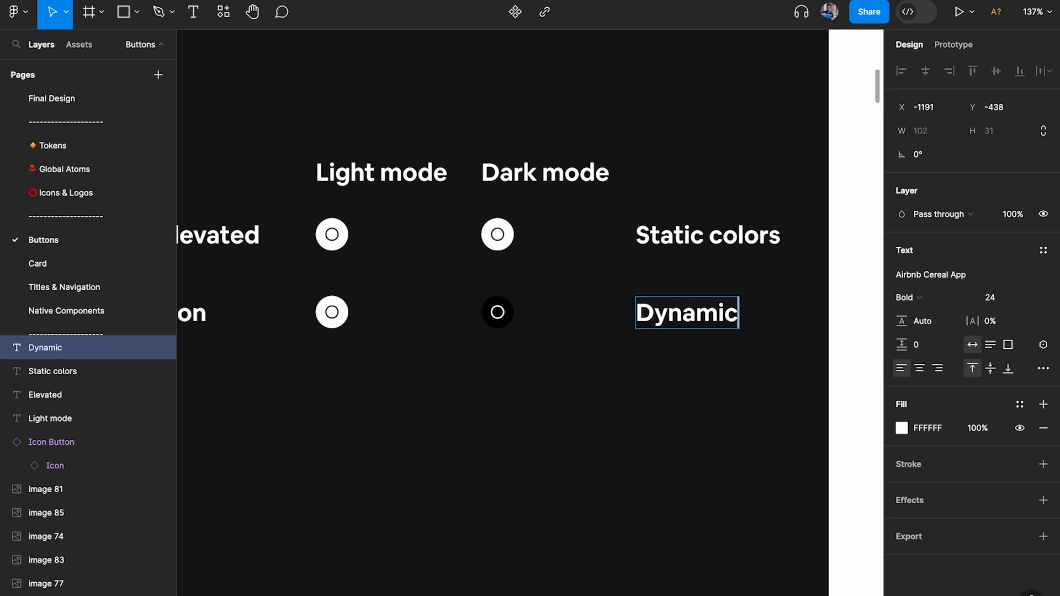
{"action": "key", "text": "BackSpace"}
{"action": "key", "text": "BackSpace"}
{"action": "type", "text": "colors"}
{"action": "key", "text": "Escape"}
{"action": "key", "text": "Escape"}
{"action": "scroll", "coordinate": [640, 406], "scroll_direction": "down", "scroll_amount": 1, "text": "ctrl"}
{"action": "scroll", "coordinate": [640, 406], "scroll_direction": "up", "scroll_amount": 1, "text": "ctrl"}
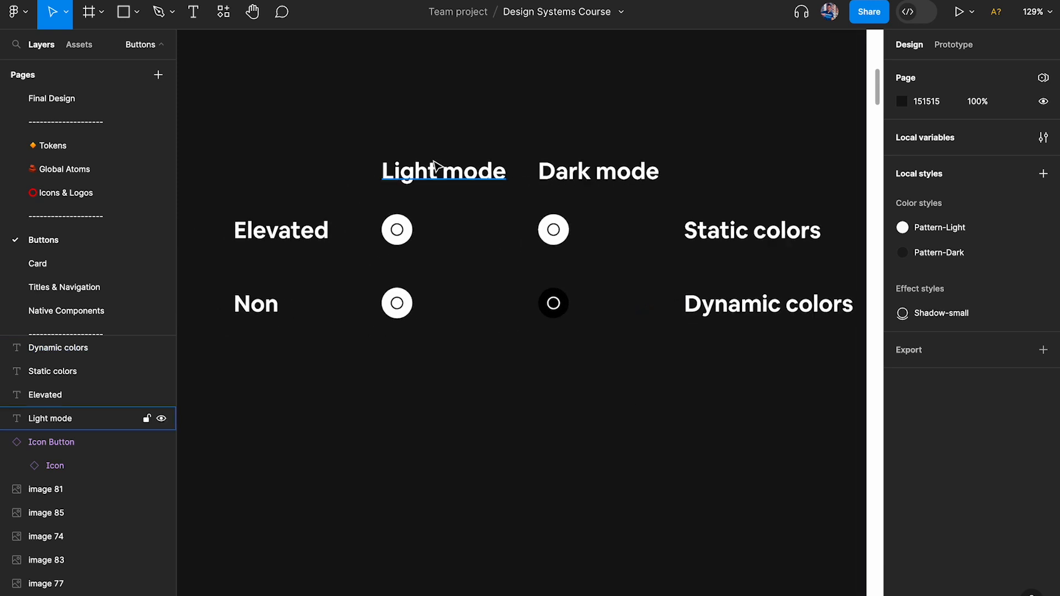
- On the Final Design page, set the Tokens variable mode of the dark pause Icon Button over the hero image to Dark Mode
{"action": "left_click", "coordinate": [45, 99]}
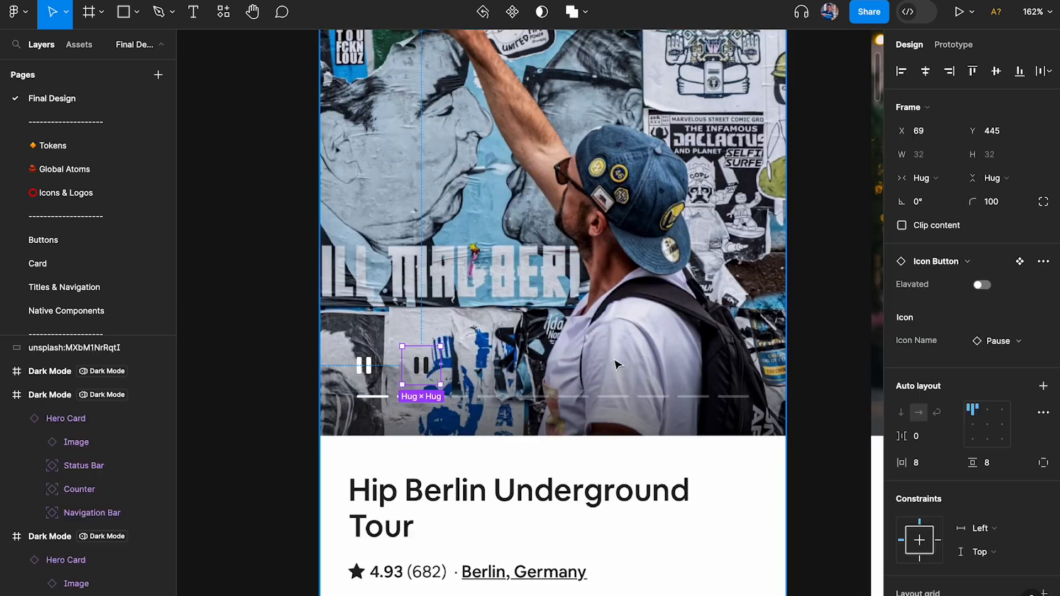
{"action": "scroll", "coordinate": [446, 361], "scroll_direction": "up", "scroll_amount": 3, "text": "ctrl"}
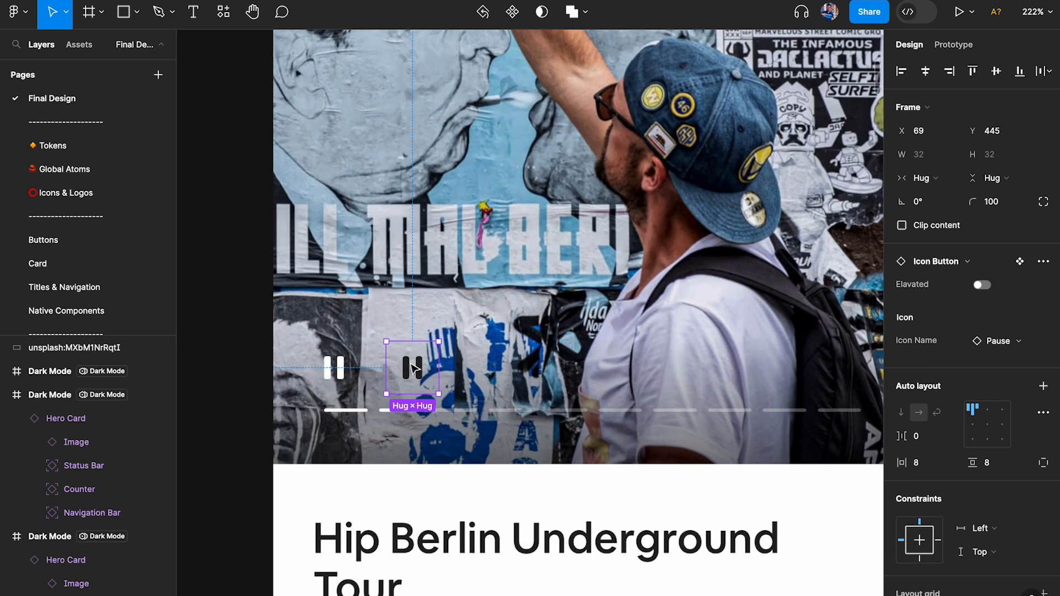
{"action": "scroll", "coordinate": [988, 464], "scroll_direction": "down", "scroll_amount": 5}
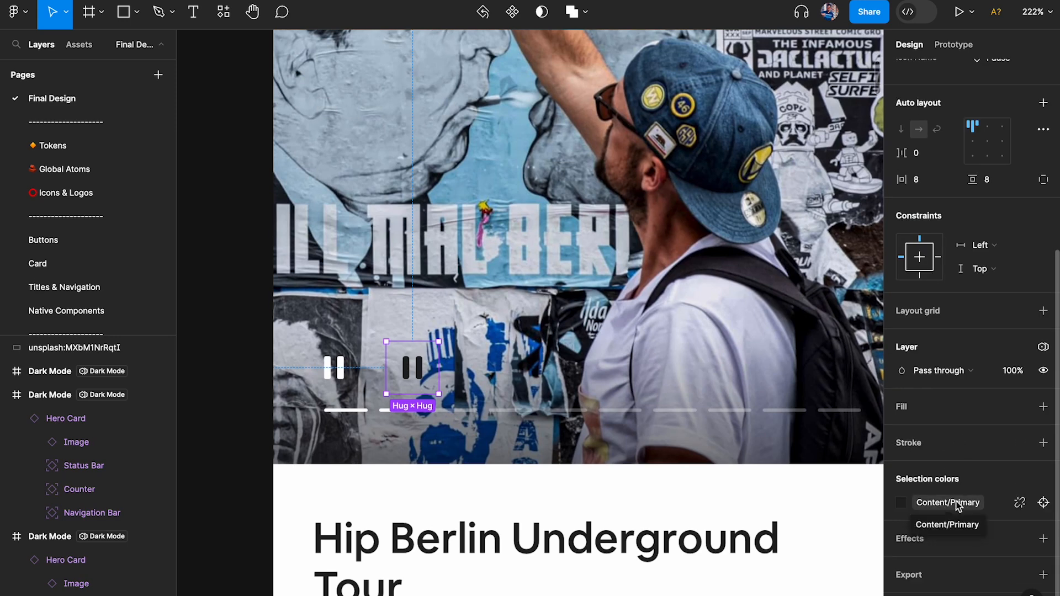
{"action": "scroll", "coordinate": [441, 238], "scroll_direction": "up", "scroll_amount": 3}
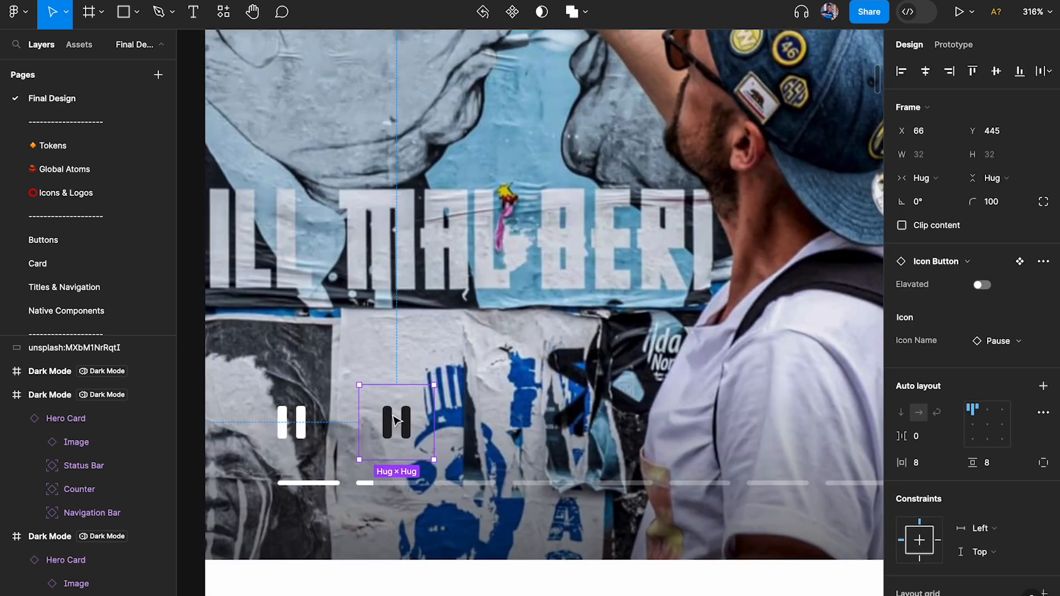
{"action": "scroll", "coordinate": [346, 473], "scroll_direction": "down", "scroll_amount": 3}
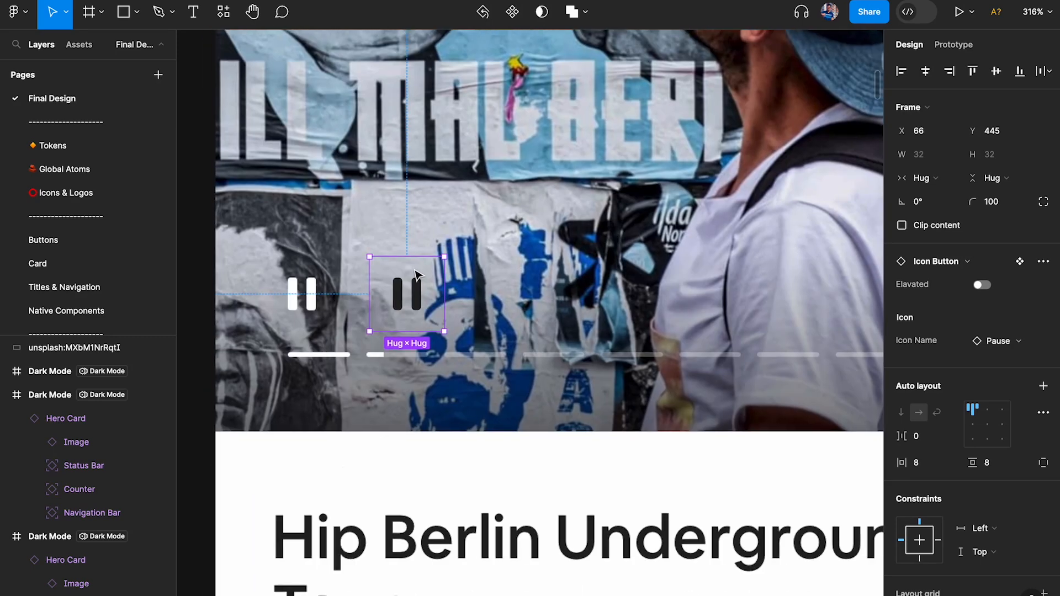
{"action": "scroll", "coordinate": [996, 426], "scroll_direction": "down", "scroll_amount": 3}
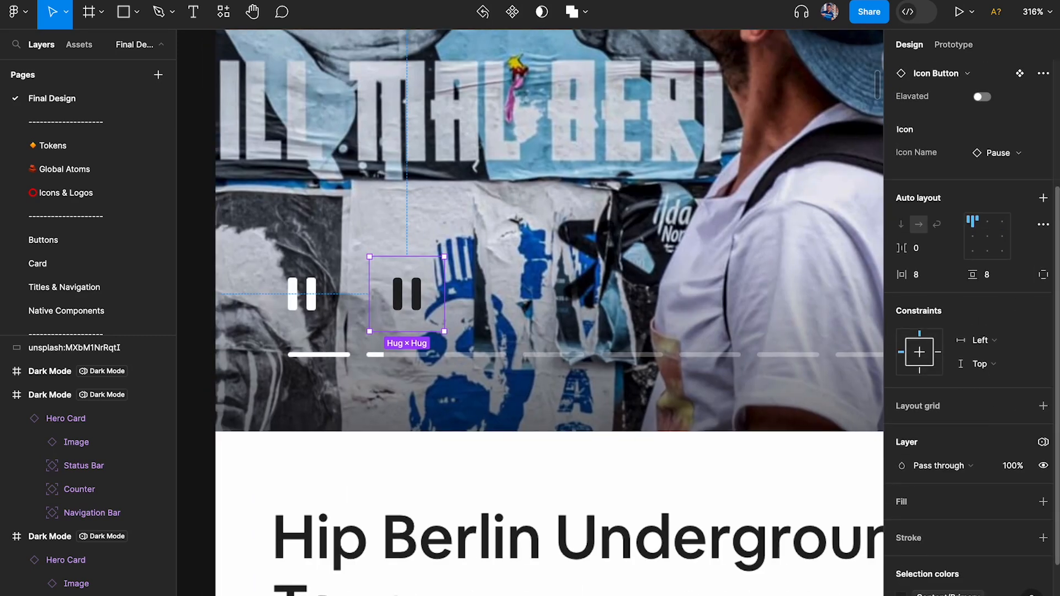
{"action": "scroll", "coordinate": [1043, 353], "scroll_direction": "down", "scroll_amount": 2}
{"action": "left_click", "coordinate": [1042, 348]}
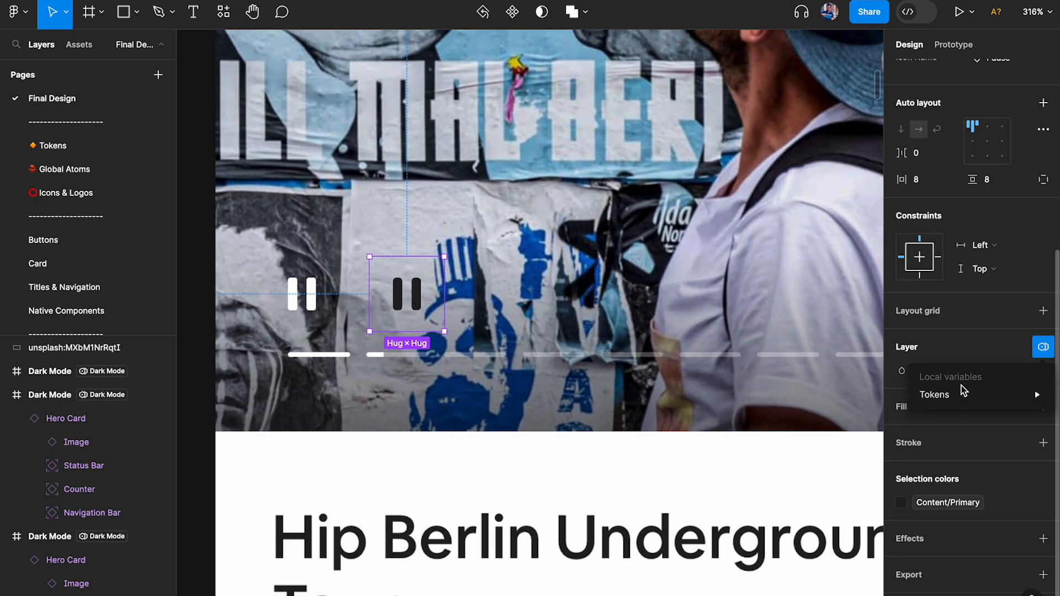
{"action": "mouse_move", "coordinate": [963, 395]}
{"action": "left_click", "coordinate": [844, 446]}
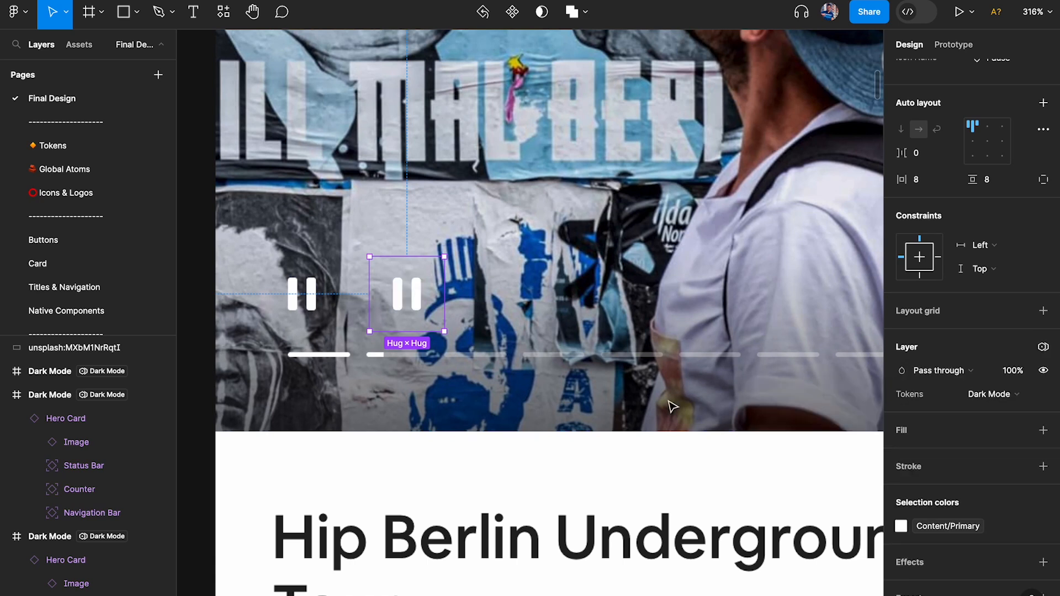
- Check the pause Icon Button against the hero image and examine its variable mode and selection color
{"action": "left_click", "coordinate": [598, 316]}
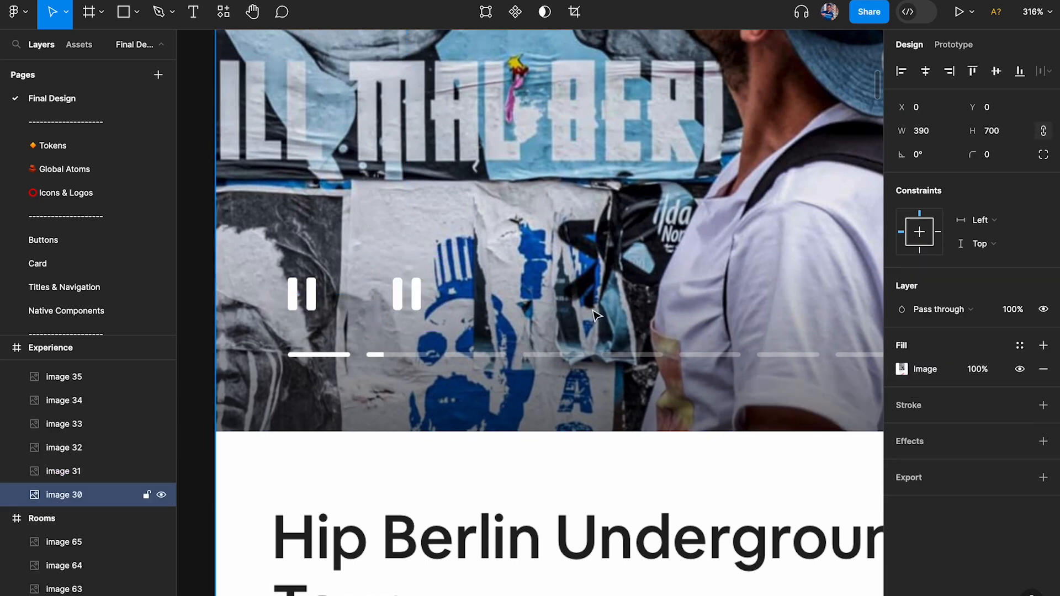
{"action": "left_click", "coordinate": [406, 298]}
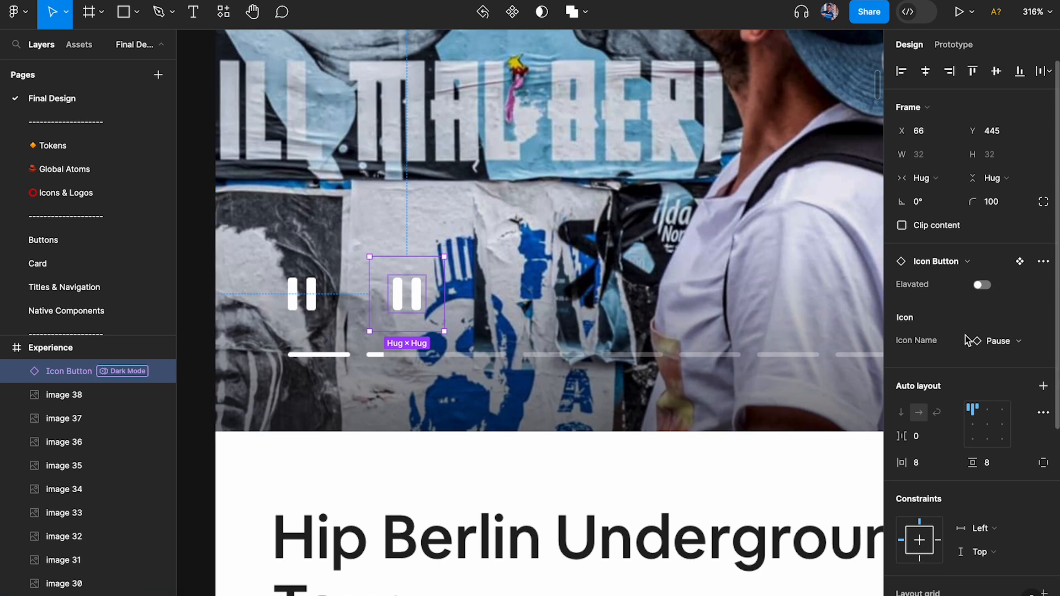
{"action": "scroll", "coordinate": [963, 342], "scroll_direction": "down", "scroll_amount": 5}
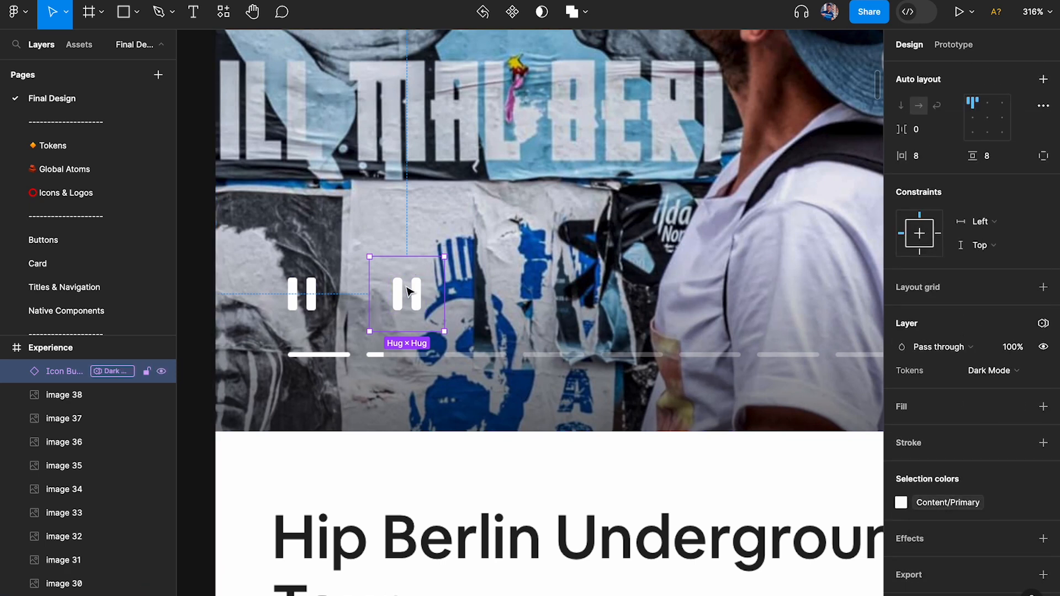
- On the Buttons page, review the non-elevated button row, its "Dynamic colors" label and the whole light and dark mode comparison
{"action": "left_click", "coordinate": [61, 240]}
{"action": "scroll", "coordinate": [535, 230], "scroll_direction": "up", "scroll_amount": 10, "text": "ctrl"}
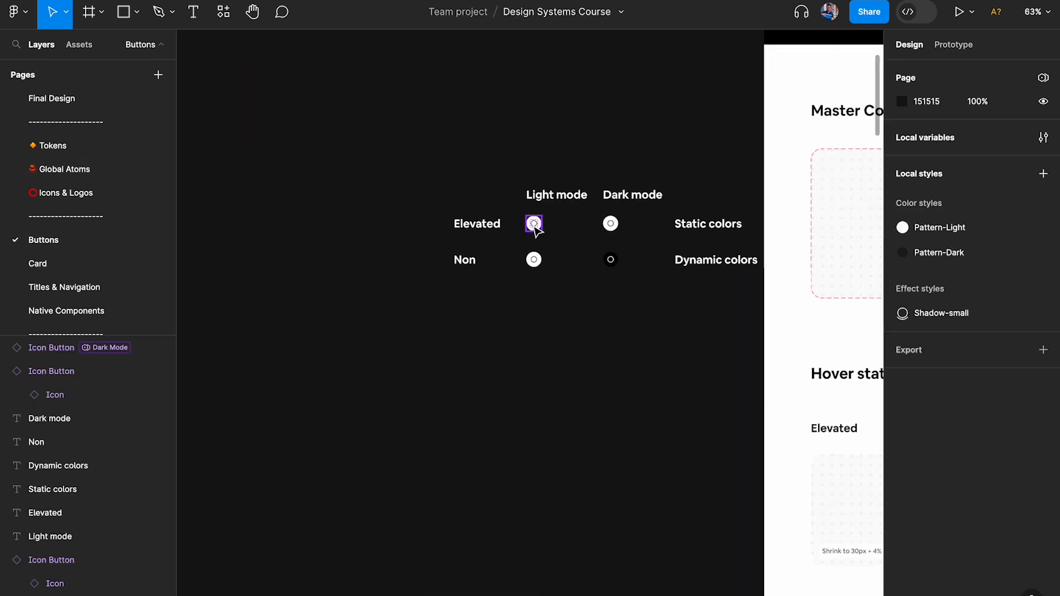
{"action": "left_click_drag", "start_coordinate": [339, 252], "coordinate": [605, 350]}
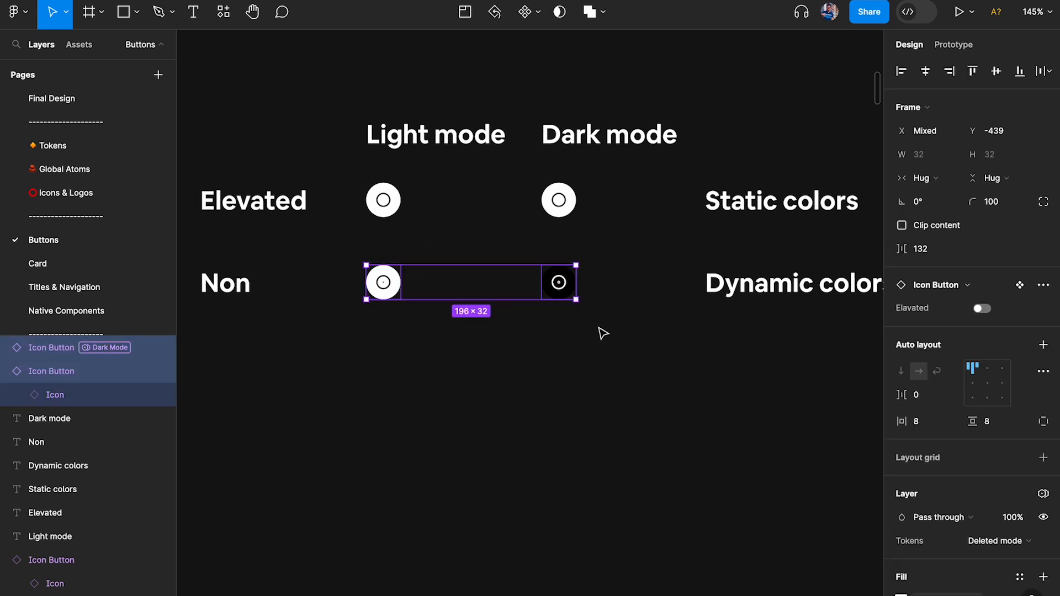
{"action": "left_click", "coordinate": [593, 335]}
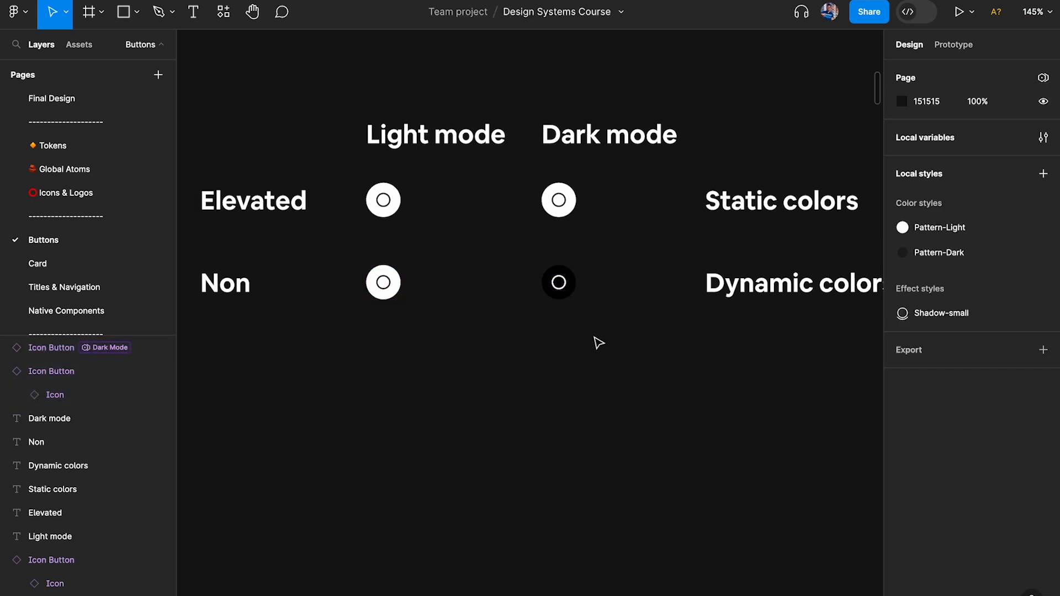
{"action": "scroll", "coordinate": [618, 326], "scroll_direction": "right", "scroll_amount": 3}
{"action": "left_click", "coordinate": [683, 283]}
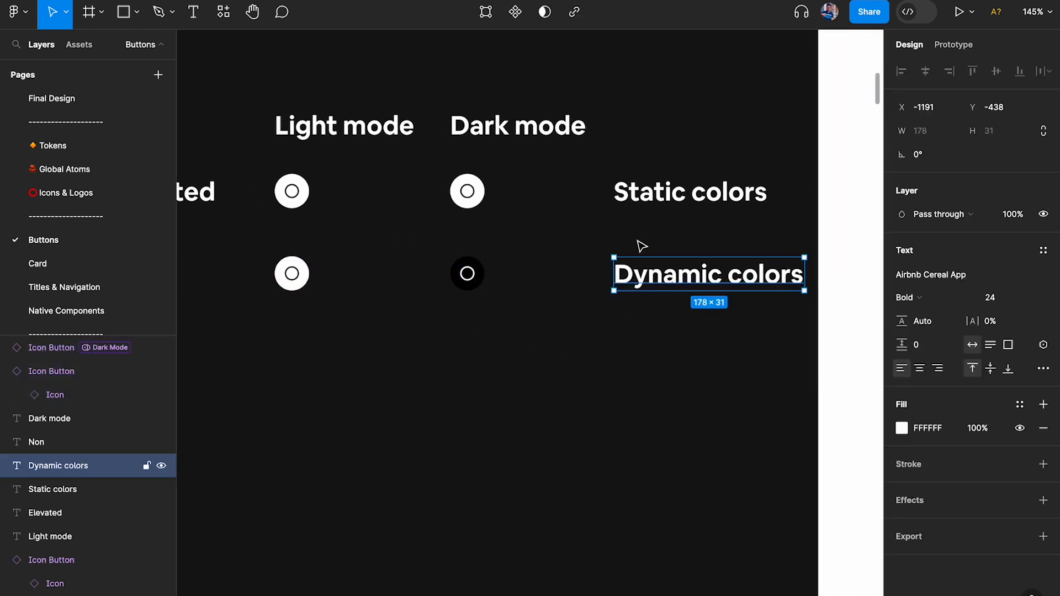
{"action": "left_click_drag", "start_coordinate": [214, 72], "coordinate": [817, 393]}
{"action": "left_click", "coordinate": [717, 375]}
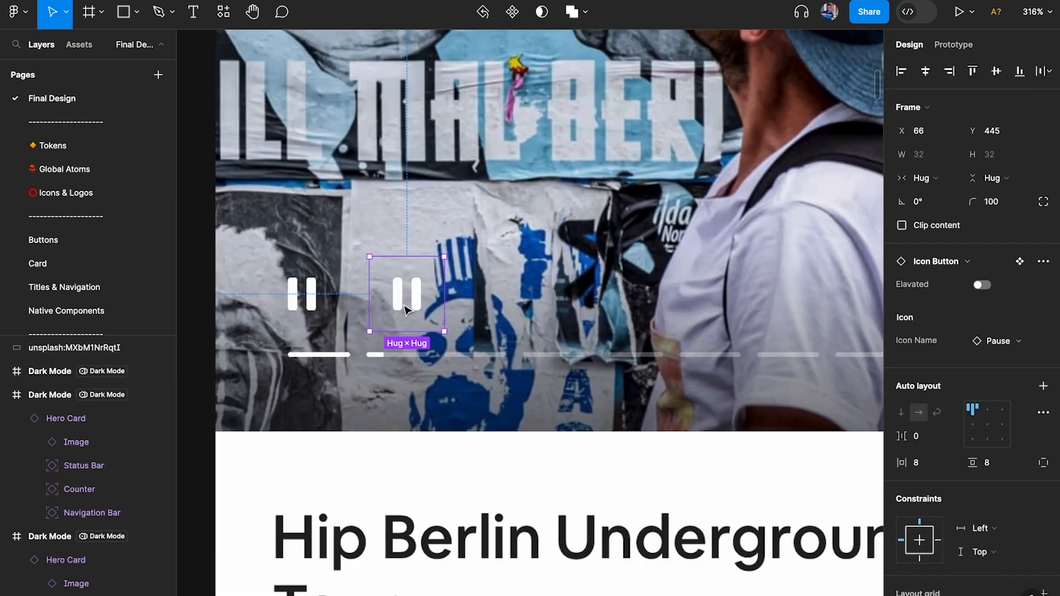
- On the Final Design page, reapply Dark Mode as the pause Icon Button's Tokens variable mode
{"action": "scroll", "coordinate": [996, 236], "scroll_direction": "down", "scroll_amount": 5}
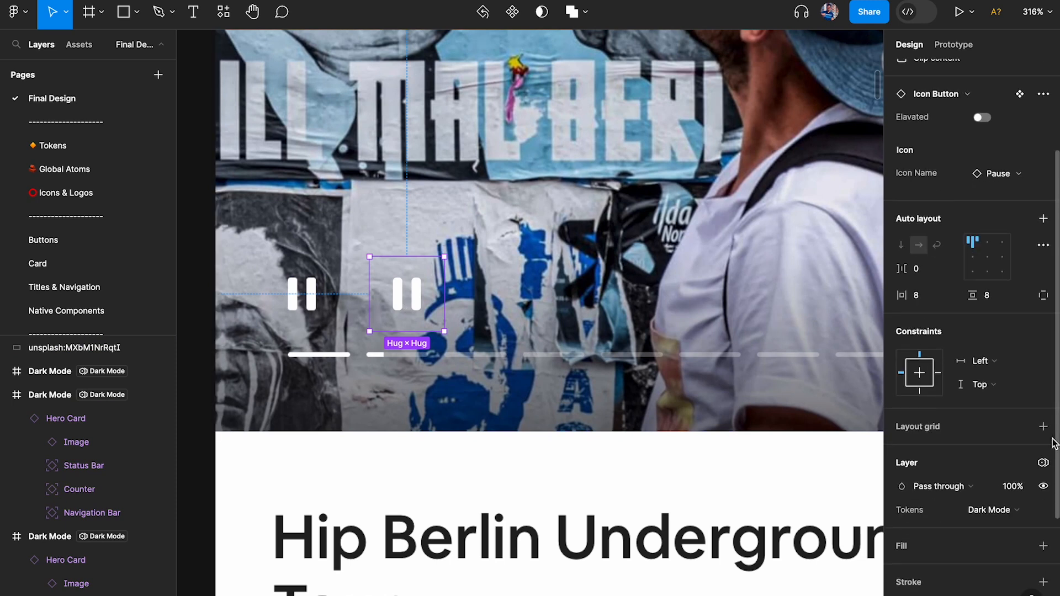
{"action": "scroll", "coordinate": [1002, 197], "scroll_direction": "down", "scroll_amount": 2}
{"action": "left_click", "coordinate": [1043, 323]}
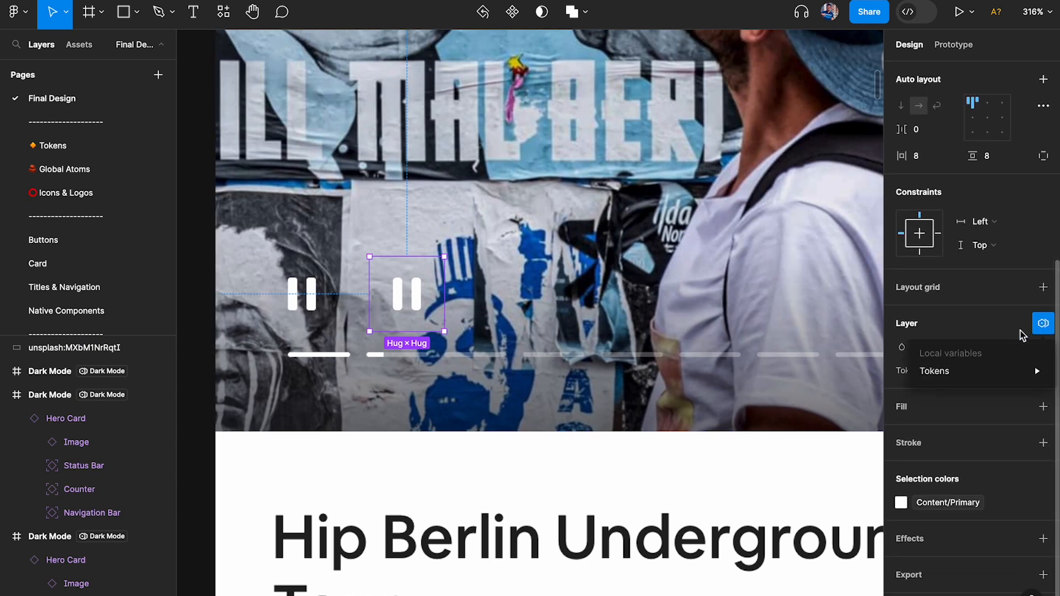
{"action": "mouse_move", "coordinate": [942, 378]}
{"action": "left_click", "coordinate": [810, 419]}
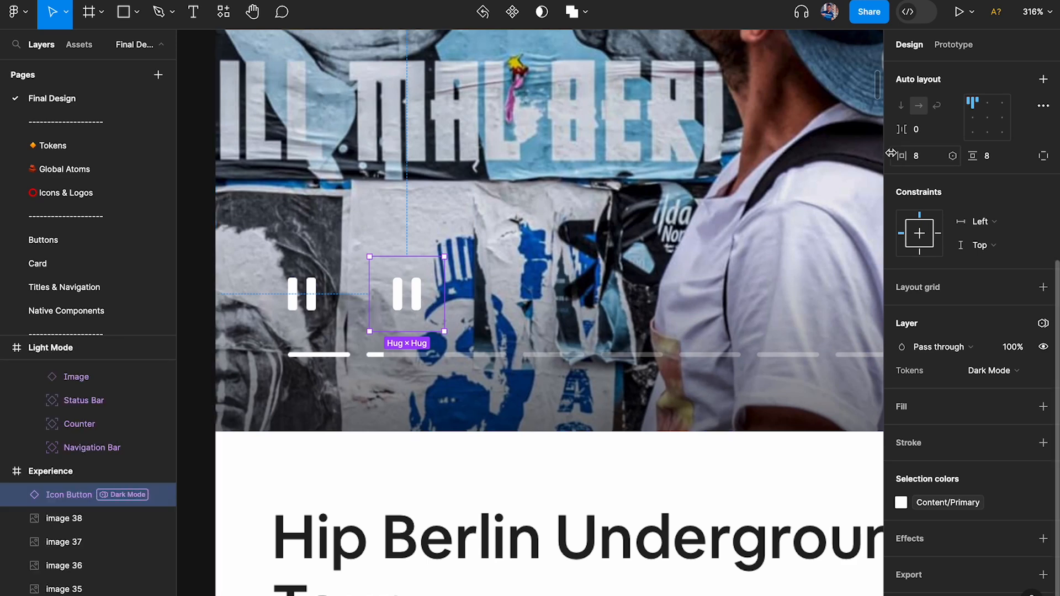
- Inspect the pause Icon Button's token mode, layout code and colors in Dev Mode
{"action": "left_click", "coordinate": [913, 14]}
{"action": "scroll", "coordinate": [946, 318], "scroll_direction": "down", "scroll_amount": 5}
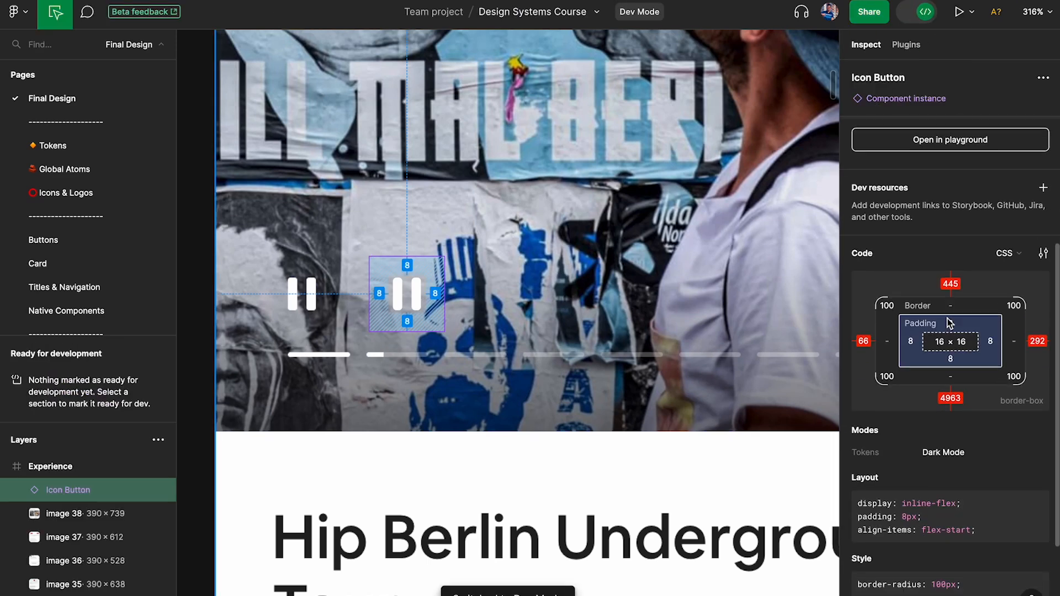
{"action": "scroll", "coordinate": [948, 319], "scroll_direction": "down", "scroll_amount": 2}
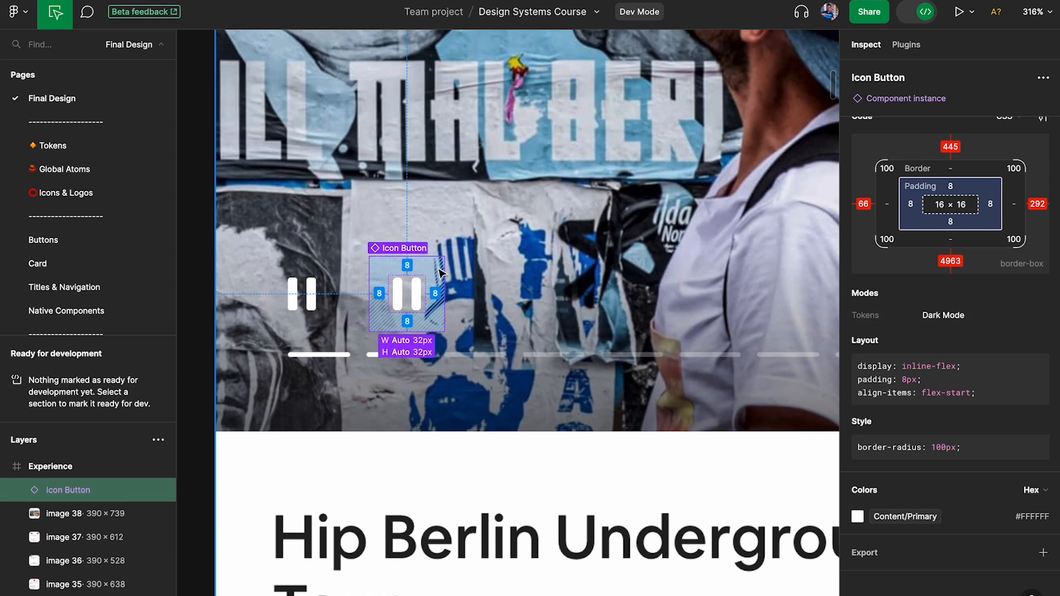
{"action": "scroll", "coordinate": [474, 292], "scroll_direction": "left", "scroll_amount": 3}
- Return to design mode, duplicate the pause Icon Button alongside the original, and take the copy's Tokens variable mode out of Dark Mode
{"action": "left_click", "coordinate": [914, 14]}
{"action": "left_click_drag", "start_coordinate": [475, 293], "coordinate": [580, 292]}
{"action": "scroll", "coordinate": [994, 374], "scroll_direction": "down", "scroll_amount": 5}
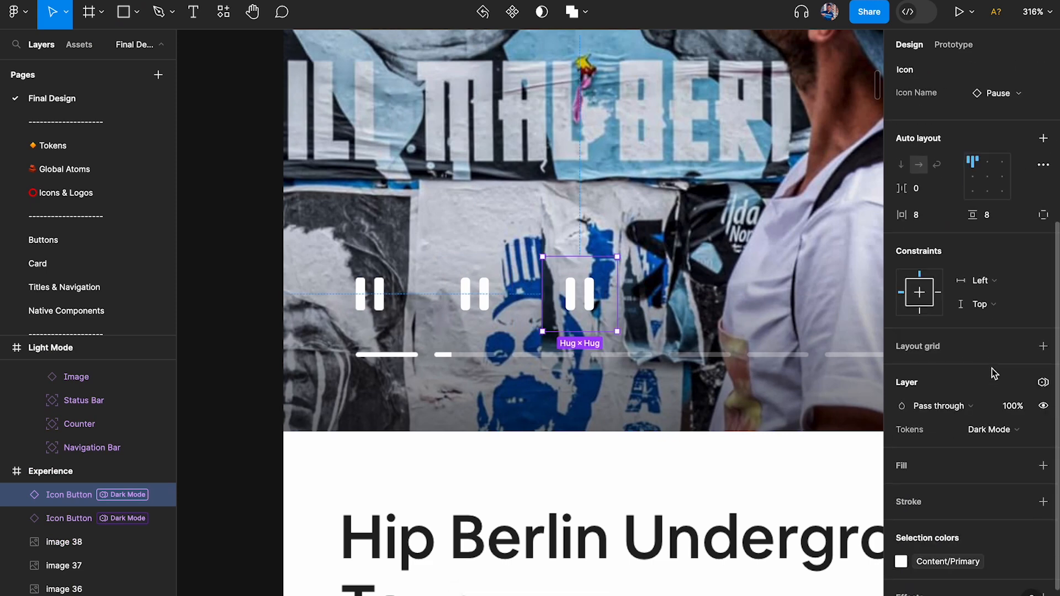
{"action": "left_click", "coordinate": [1042, 384]}
{"action": "mouse_move", "coordinate": [945, 436]}
{"action": "left_click", "coordinate": [808, 435]}
- In Dev Mode, compare the layout code, colors and token mode of the copied pause Icon Button and the original
{"action": "left_click", "coordinate": [914, 12]}
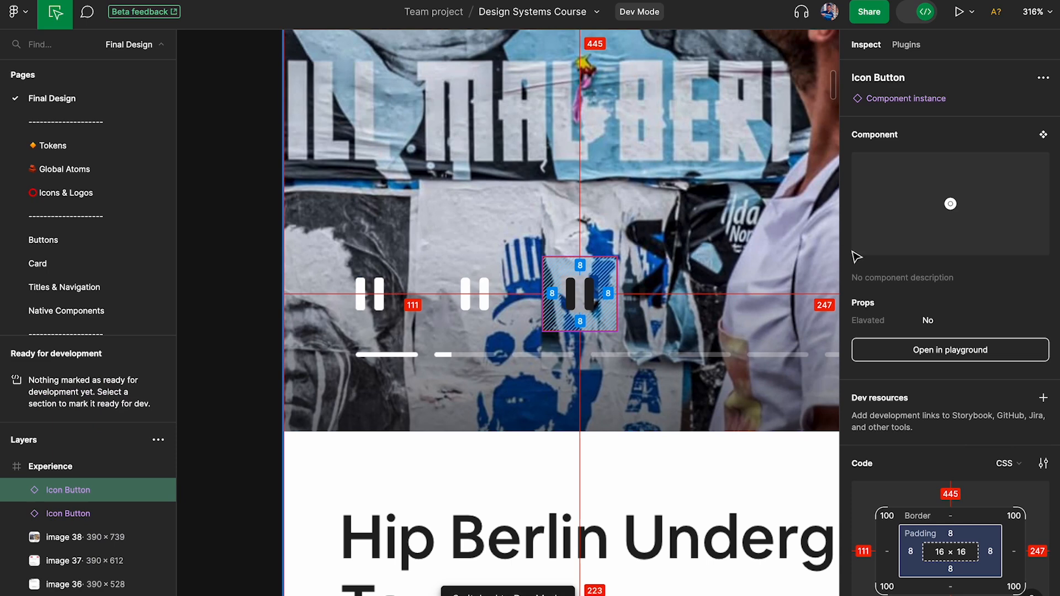
{"action": "scroll", "coordinate": [1009, 400], "scroll_direction": "down", "scroll_amount": 5}
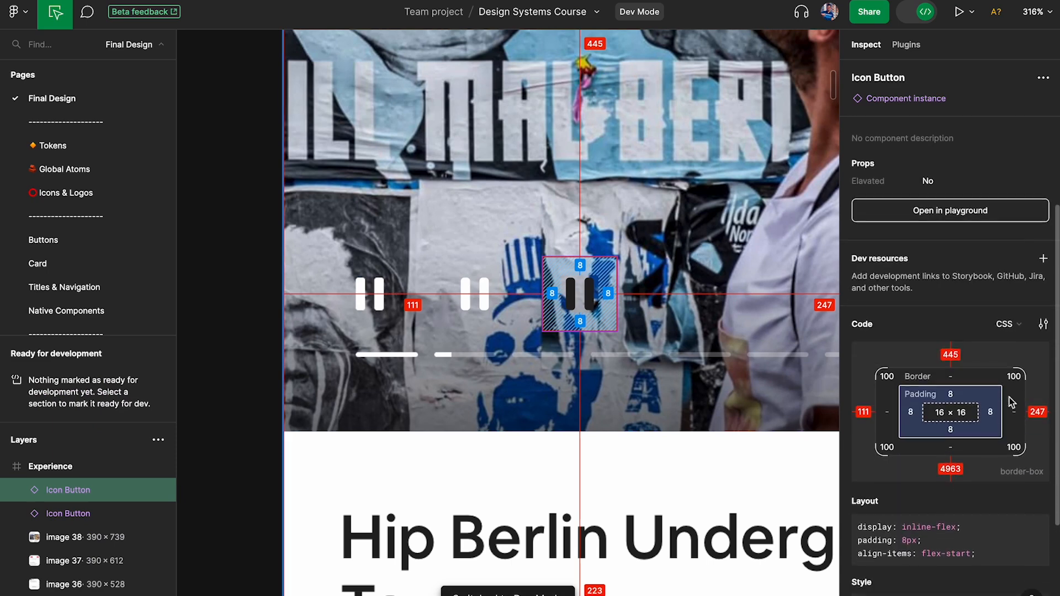
{"action": "left_click", "coordinate": [648, 255]}
{"action": "left_click", "coordinate": [582, 290]}
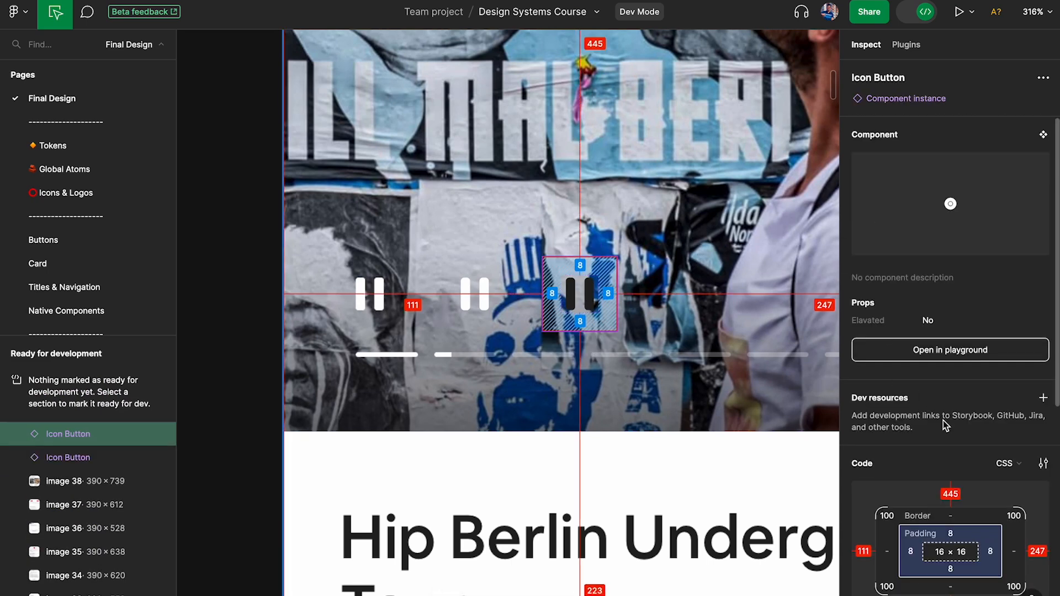
{"action": "scroll", "coordinate": [943, 419], "scroll_direction": "down", "scroll_amount": 6}
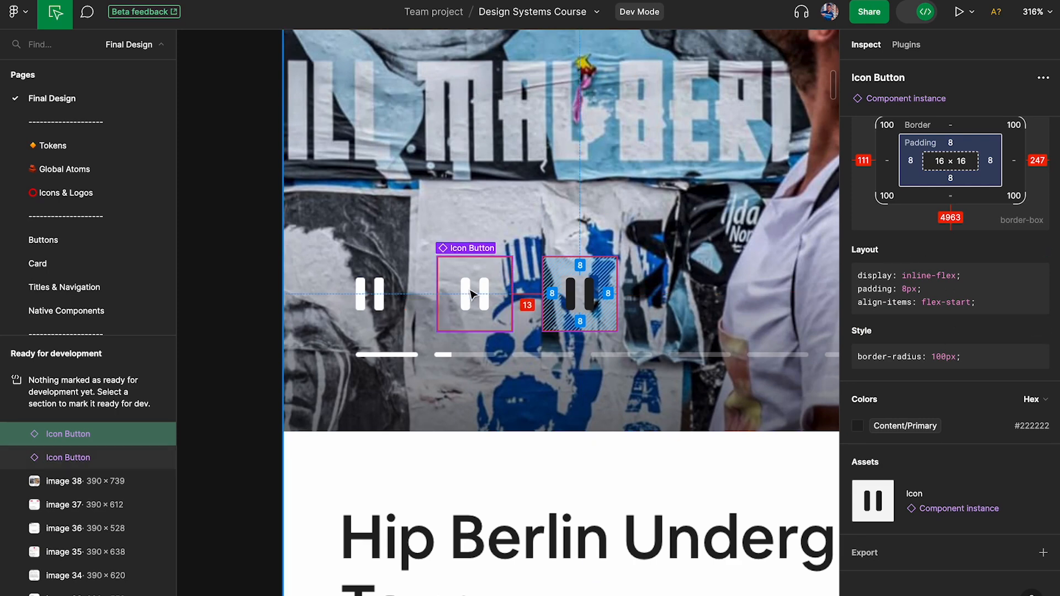
{"action": "left_click", "coordinate": [479, 273]}
{"action": "scroll", "coordinate": [988, 297], "scroll_direction": "down", "scroll_amount": 7}
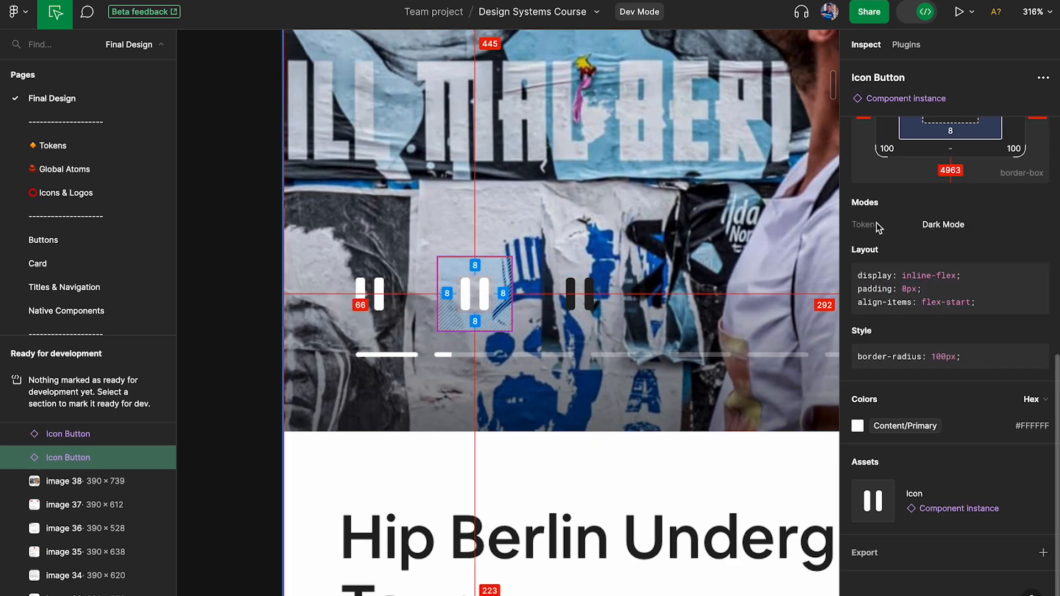
{"action": "left_click", "coordinate": [930, 230]}
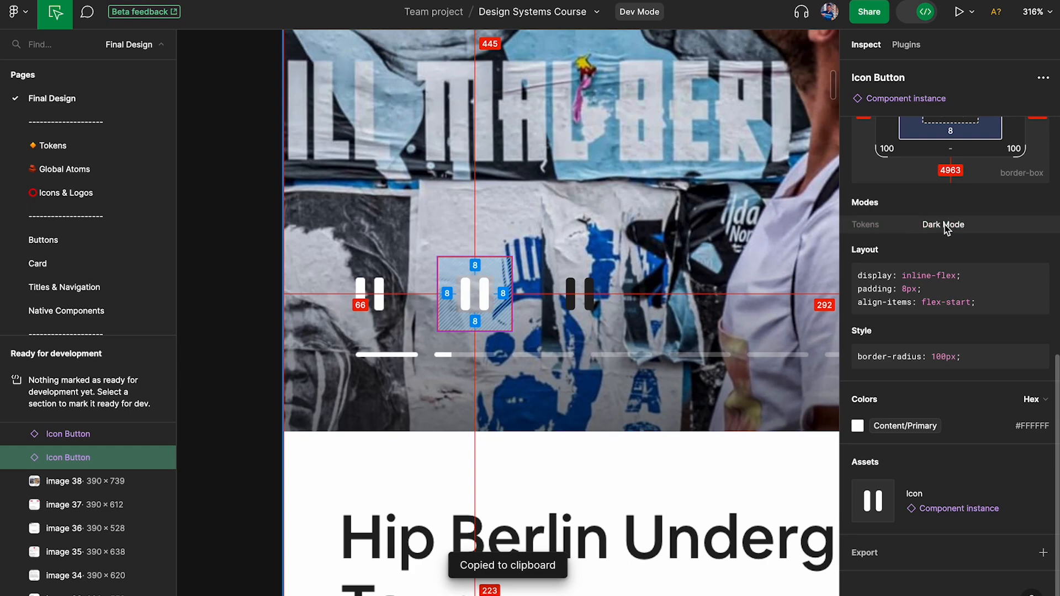
- Return to design mode, delete the dark pause copy, and duplicate the white Dark Mode pause Icon Button directly beside itself
{"action": "key", "text": "shift+d"}
{"action": "left_click", "coordinate": [588, 284]}
{"action": "key", "text": "BackSpace"}
{"action": "scroll", "coordinate": [476, 300], "scroll_direction": "up", "scroll_amount": 4}
{"action": "left_click", "coordinate": [476, 300]}
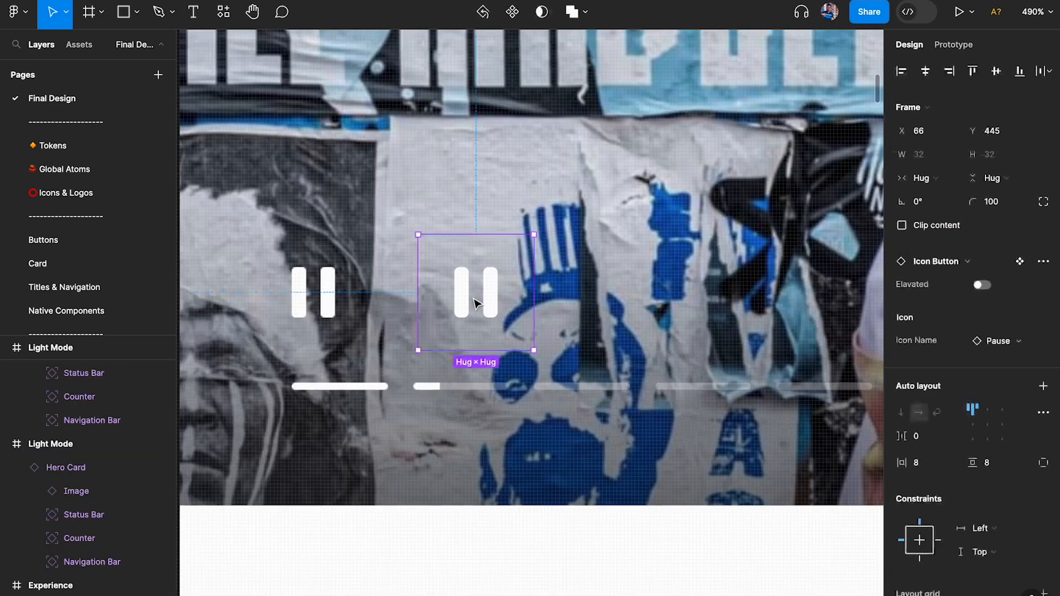
{"action": "left_click_drag", "start_coordinate": [452, 299], "coordinate": [571, 300]}
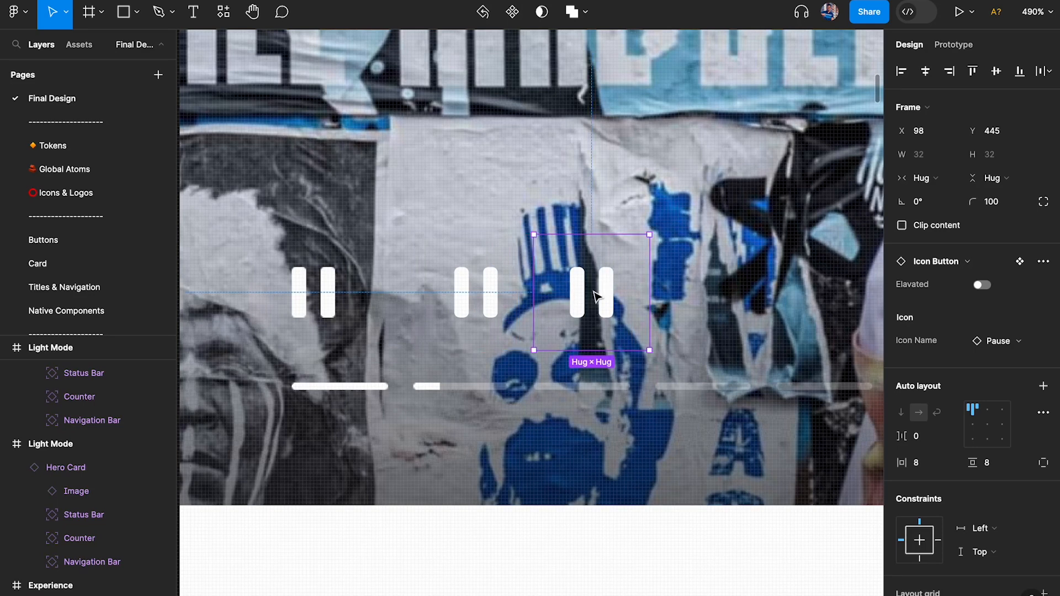
- Swap the original Icon Button's icon to Play and the duplicate's icon to the muted speaker
{"action": "left_click", "coordinate": [476, 293]}
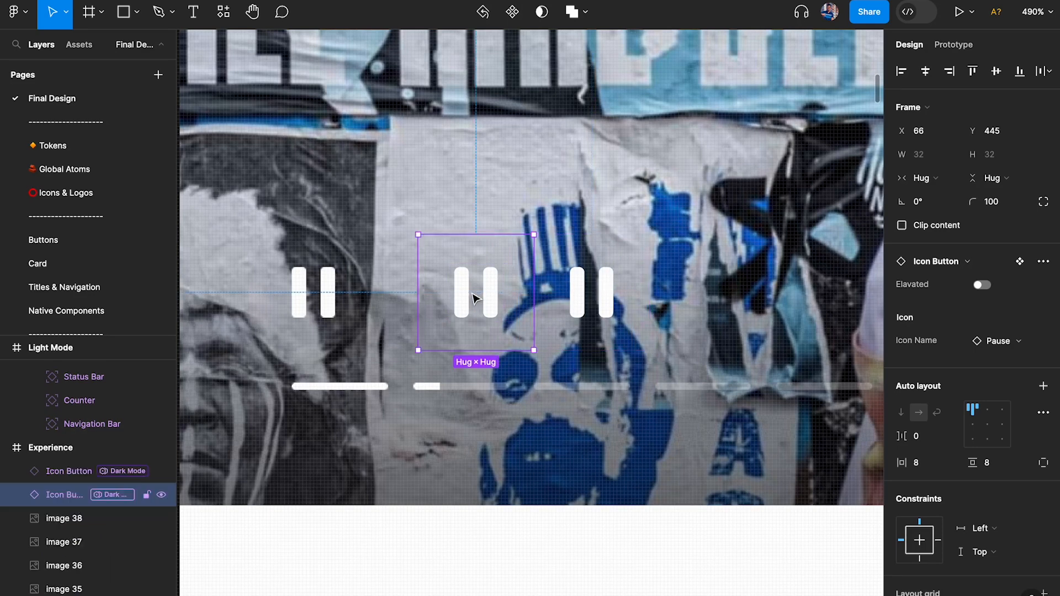
{"action": "left_click", "coordinate": [996, 343]}
{"action": "type", "text": "play"}
{"action": "left_click", "coordinate": [932, 458]}
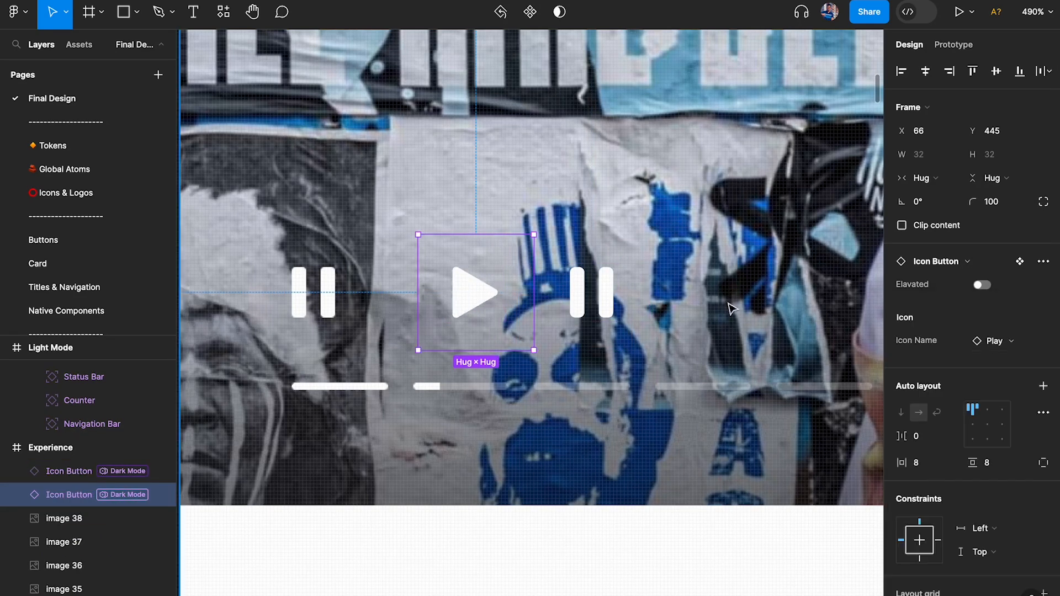
{"action": "left_click", "coordinate": [580, 295]}
{"action": "left_click", "coordinate": [996, 341]}
{"action": "type", "text": "spe"}
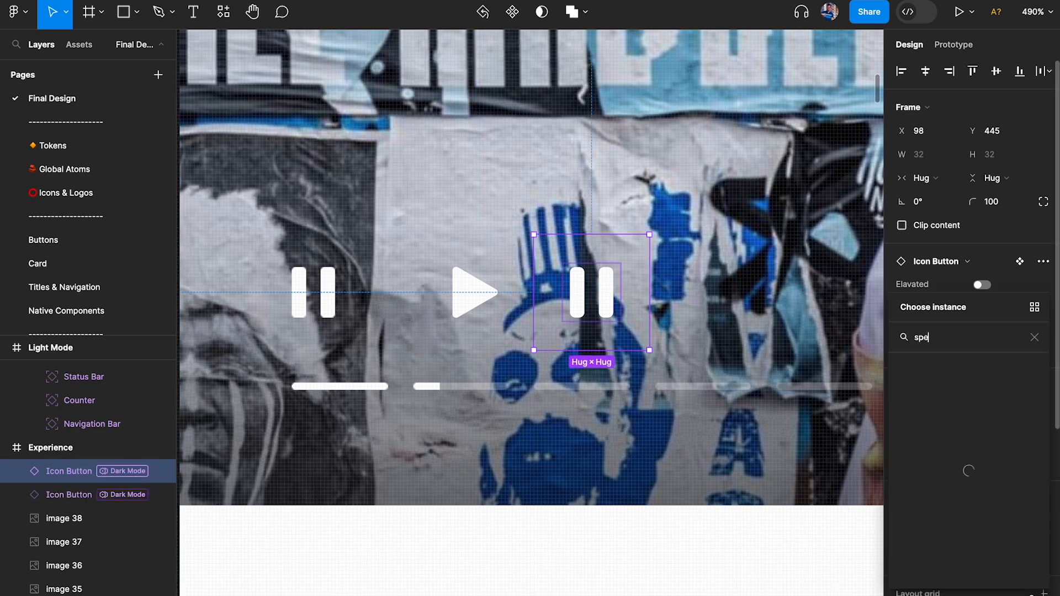
{"action": "left_click", "coordinate": [947, 394]}
- Move the play and muted speaker Icon Buttons together so the play icon sits over the reference image's pause icon
{"action": "scroll", "coordinate": [590, 257], "scroll_direction": "down", "scroll_amount": 3}
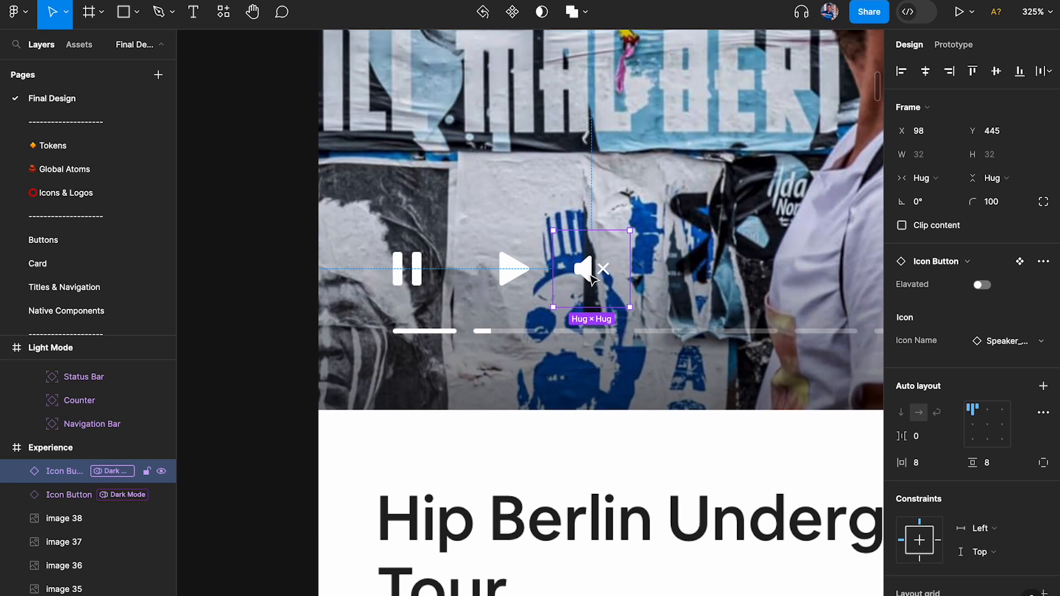
{"action": "left_click", "coordinate": [519, 275], "text": "shift"}
{"action": "left_click_drag", "start_coordinate": [615, 248], "coordinate": [500, 250]}
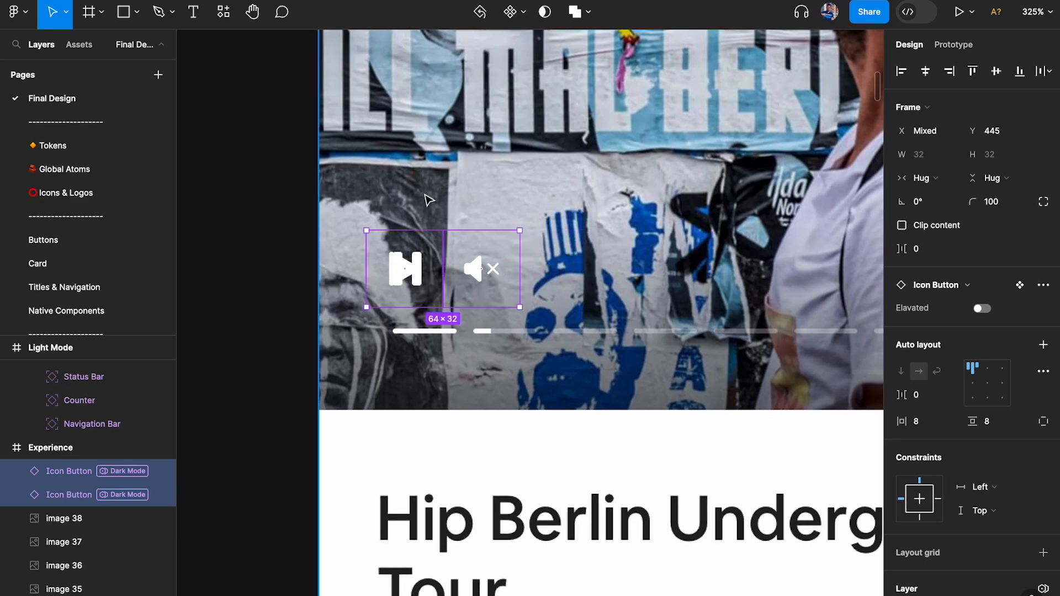
- Draw a 27 × 2 rectangle over the reference image's first progress segment and set its corner radius to 100
{"action": "scroll", "coordinate": [429, 200], "scroll_direction": "up", "scroll_amount": 3}
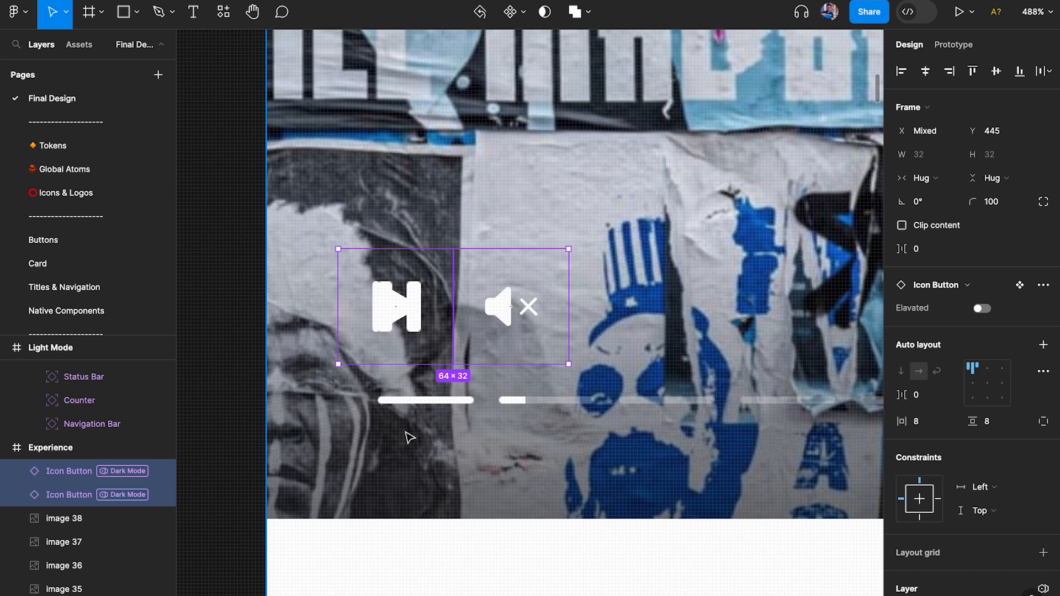
{"action": "scroll", "coordinate": [396, 410], "scroll_direction": "up", "scroll_amount": 4}
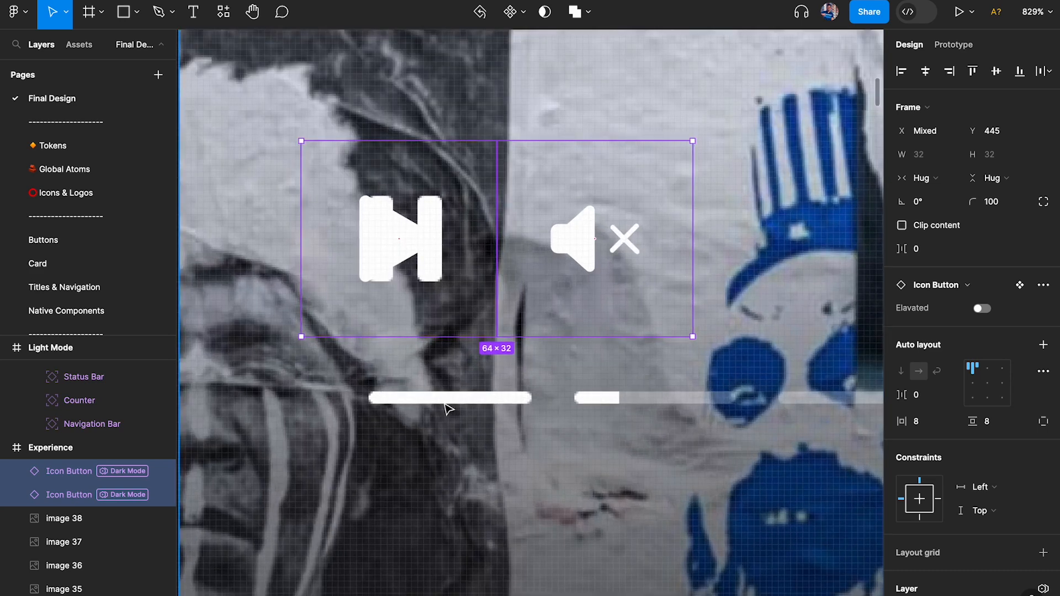
{"action": "key", "text": "r"}
{"action": "left_click_drag", "start_coordinate": [369, 392], "coordinate": [533, 403]}
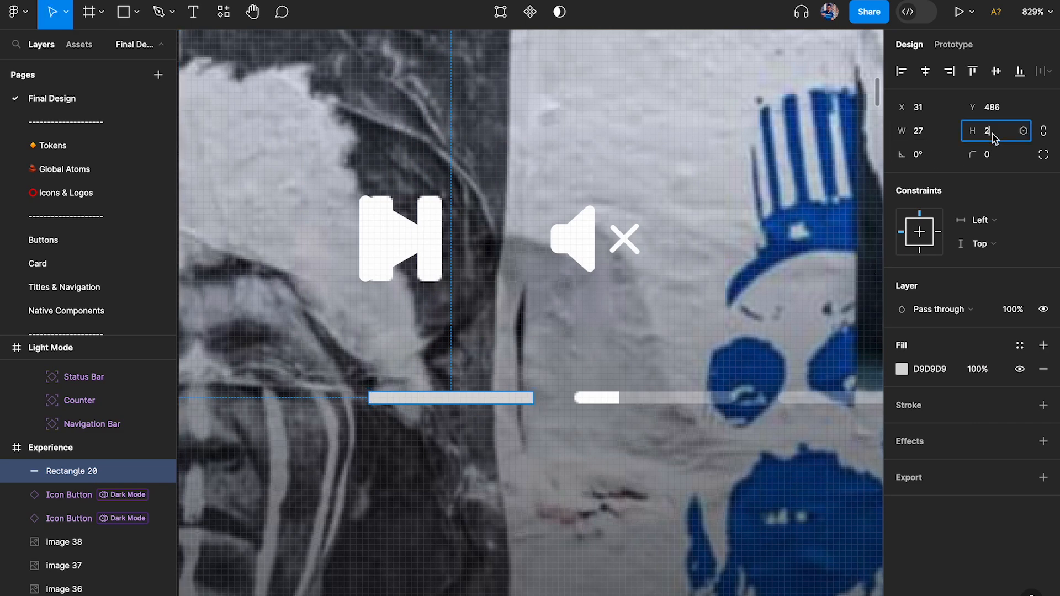
{"action": "left_click", "coordinate": [992, 155]}
{"action": "type", "text": "100"}
{"action": "key", "text": "Return"}
- Duplicate the progress bar rectangle onto the same line, leaving a gap of 8 after the first bar
{"action": "scroll", "coordinate": [493, 303], "scroll_direction": "down", "scroll_amount": 3}
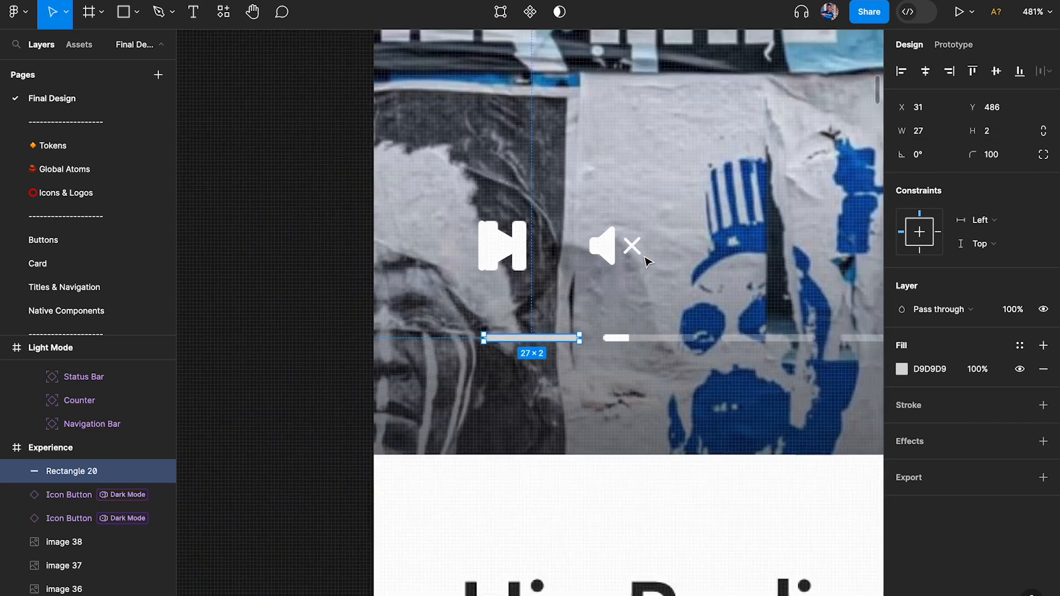
{"action": "scroll", "coordinate": [493, 303], "scroll_direction": "right", "scroll_amount": 5}
{"action": "scroll", "coordinate": [493, 303], "scroll_direction": "up", "scroll_amount": 3}
{"action": "left_click_drag", "start_coordinate": [286, 341], "coordinate": [437, 348], "text": "alt"}
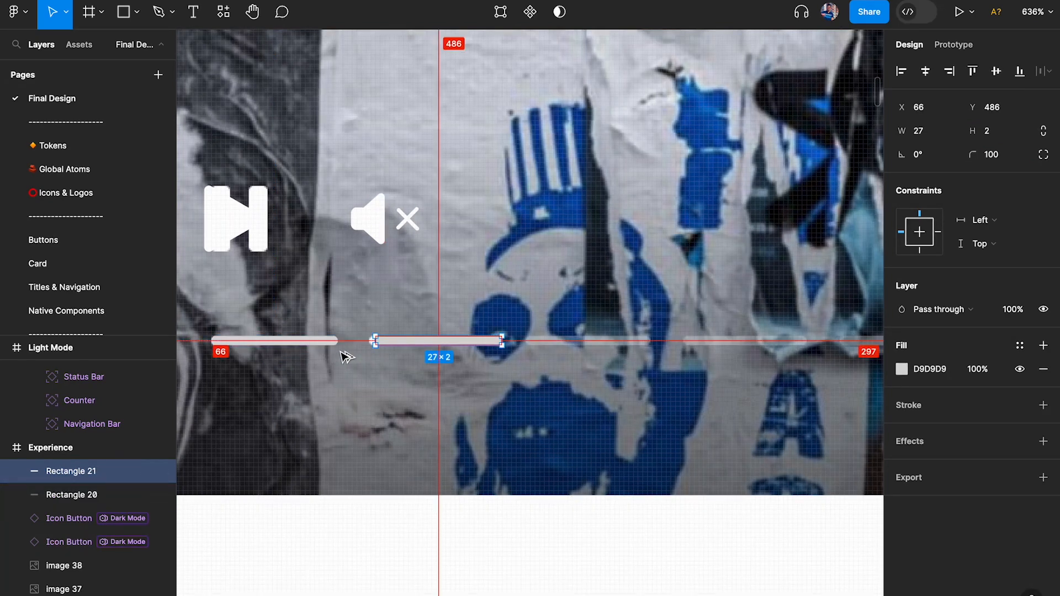
- Change the fill of both progress bar rectangles to the red FF3737
{"action": "left_click", "coordinate": [303, 342], "text": "shift"}
{"action": "scroll", "coordinate": [296, 342], "scroll_direction": "down", "scroll_amount": 3}
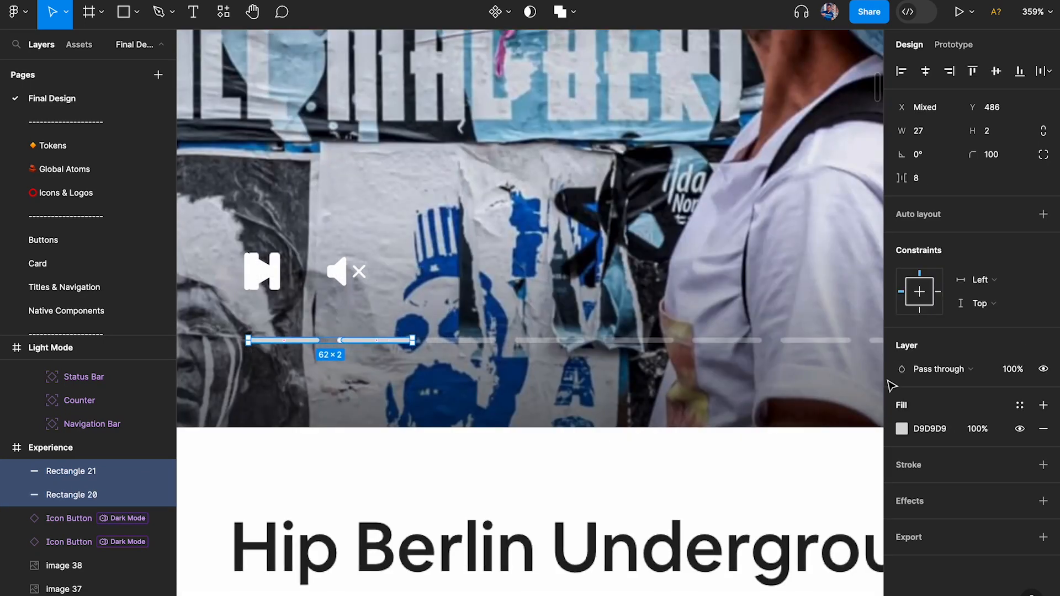
{"action": "left_click", "coordinate": [902, 428]}
{"action": "left_click_drag", "start_coordinate": [811, 341], "coordinate": [591, 573]}
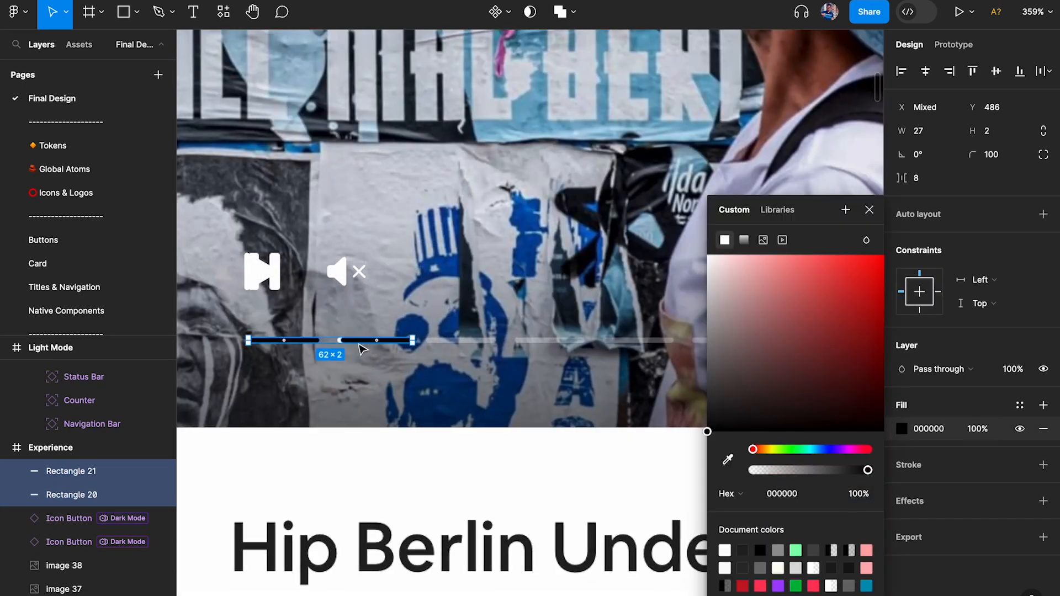
{"action": "left_click_drag", "start_coordinate": [694, 298], "coordinate": [851, 148]}
{"action": "left_click", "coordinate": [486, 346]}
- Wrap the two red progress bars in a horizontal auto layout frame
{"action": "left_click", "coordinate": [380, 341]}
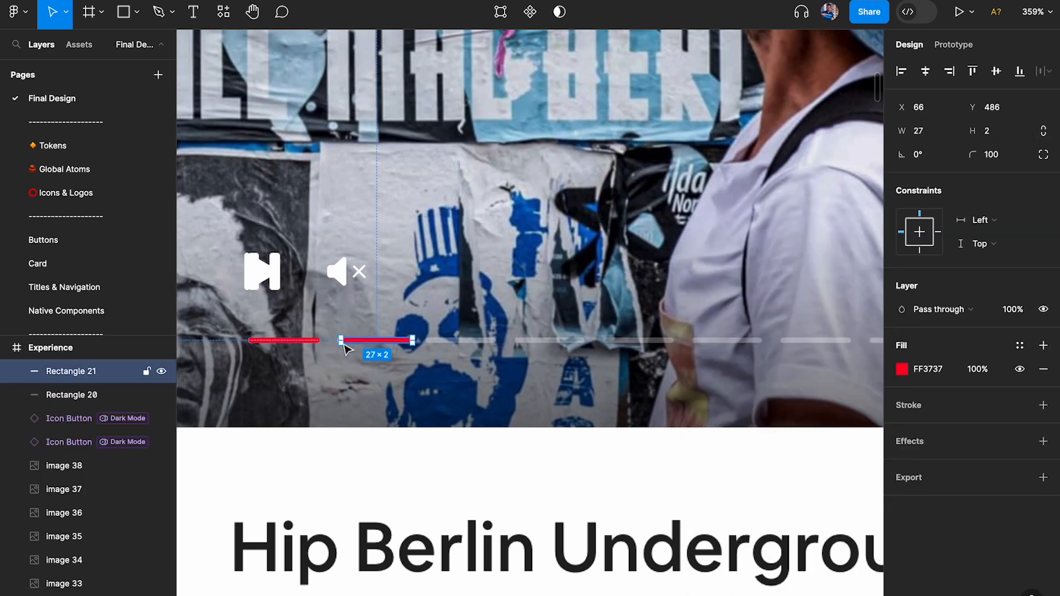
{"action": "left_click", "coordinate": [295, 340], "text": "shift"}
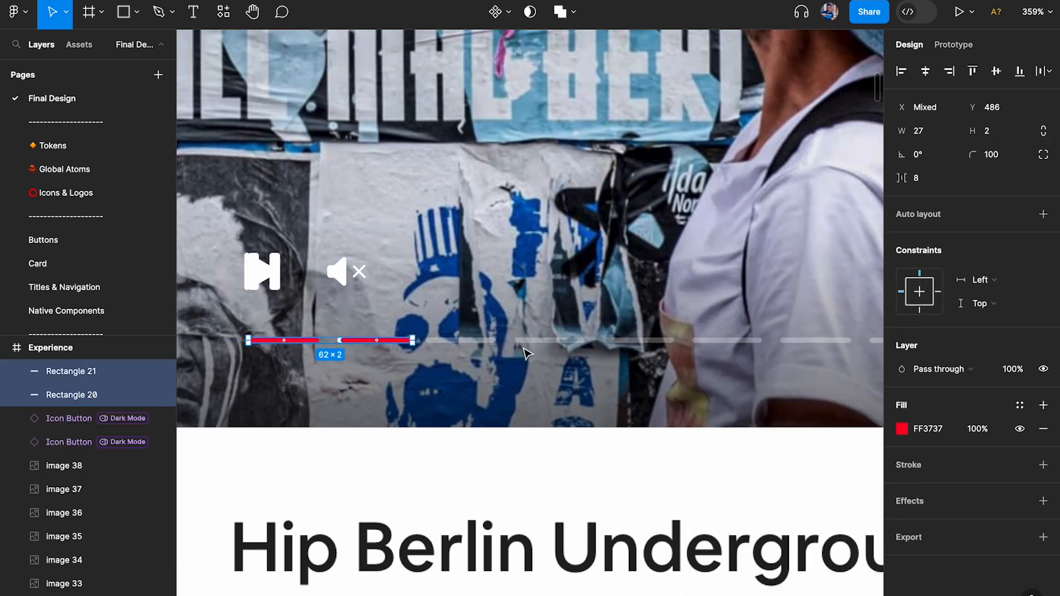
{"action": "key", "text": "shift+a"}
- Duplicate the second red bar inside the auto layout frame until the row holds ten bars
{"action": "left_click", "coordinate": [393, 341]}
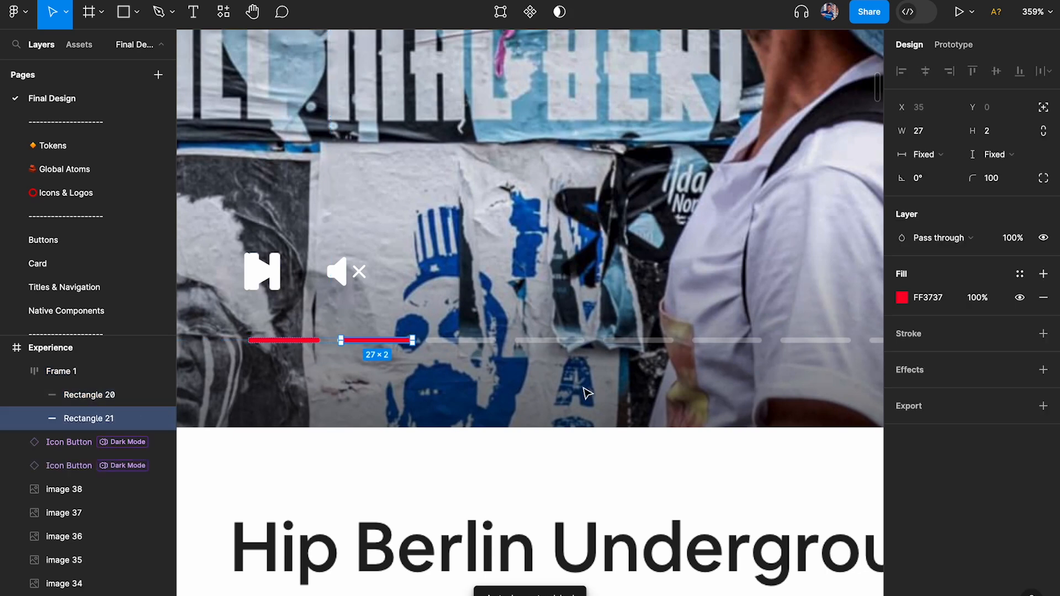
{"action": "scroll", "coordinate": [587, 393], "scroll_direction": "down", "scroll_amount": 5}
{"action": "key", "text": "ctrl+d"}
{"action": "key", "text": "ctrl+d"}
{"action": "key", "text": "ctrl+d"}
{"action": "key", "text": "ctrl+d"}
{"action": "key", "text": "ctrl+d"}
{"action": "key", "text": "ctrl+d"}
{"action": "key", "text": "ctrl+d"}
{"action": "scroll", "coordinate": [552, 381], "scroll_direction": "right", "scroll_amount": 3}
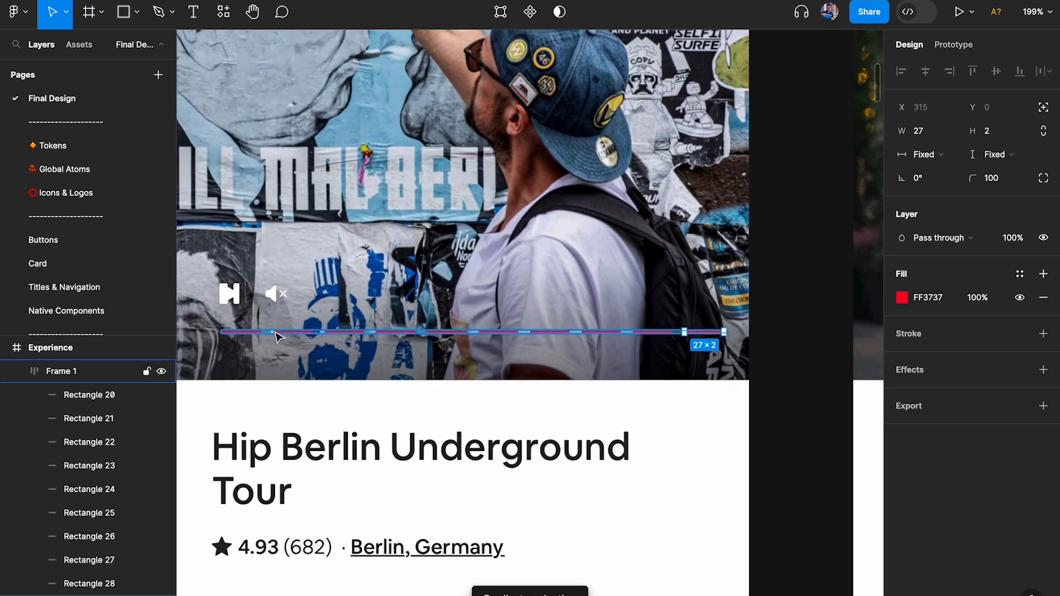
- Set the width of all bars inside the auto layout frame to Fill container, and reselect the parent frame
{"action": "key", "text": "Escape"}
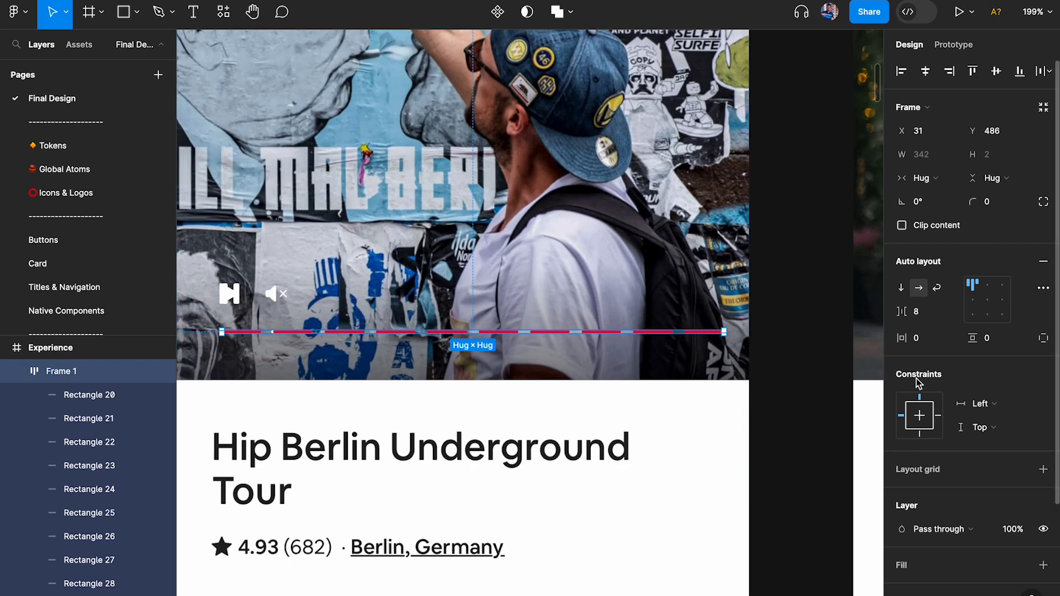
{"action": "scroll", "coordinate": [929, 330], "scroll_direction": "down", "scroll_amount": 3}
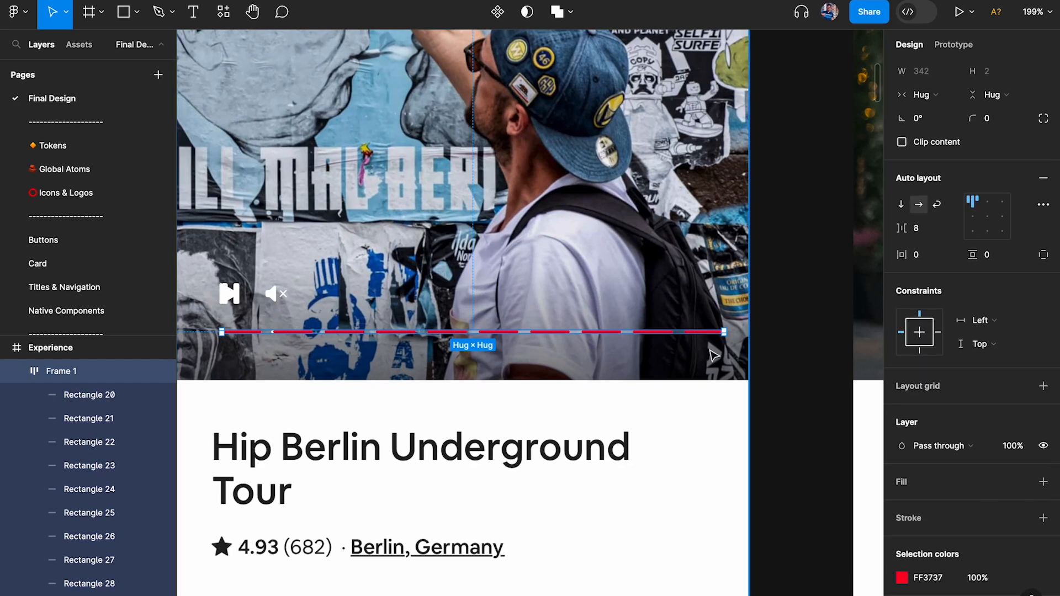
{"action": "key", "text": "Return"}
{"action": "left_click", "coordinate": [925, 157]}
{"action": "left_click", "coordinate": [933, 171]}
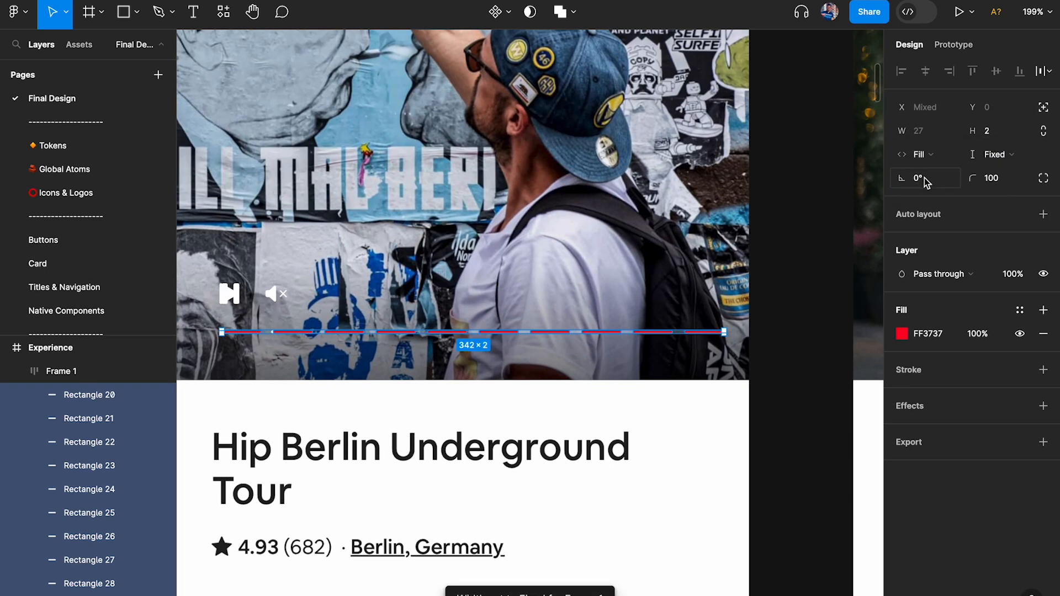
{"action": "key", "text": "shift+Return"}
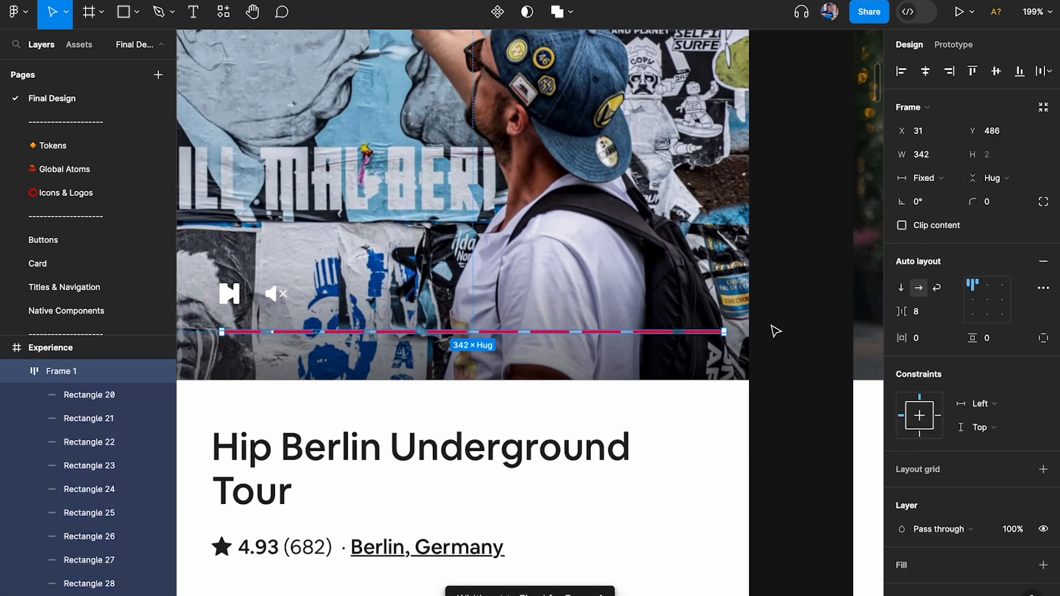
- Narrow the progress bar frame to a width of 328 to match the reference row's end, and check both ends
{"action": "scroll", "coordinate": [720, 335], "scroll_direction": "up", "scroll_amount": 5}
{"action": "left_click_drag", "start_coordinate": [737, 331], "coordinate": [688, 333]}
{"action": "scroll", "coordinate": [688, 333], "scroll_direction": "up", "scroll_amount": 5}
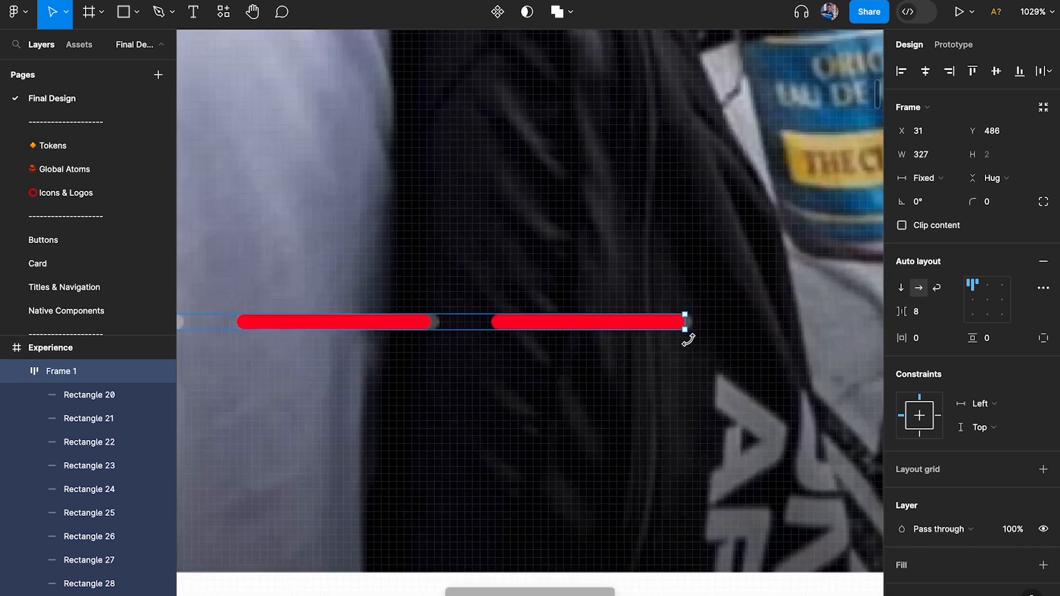
{"action": "scroll", "coordinate": [688, 338], "scroll_direction": "up", "scroll_amount": 5}
{"action": "scroll", "coordinate": [697, 305], "scroll_direction": "down", "scroll_amount": 8}
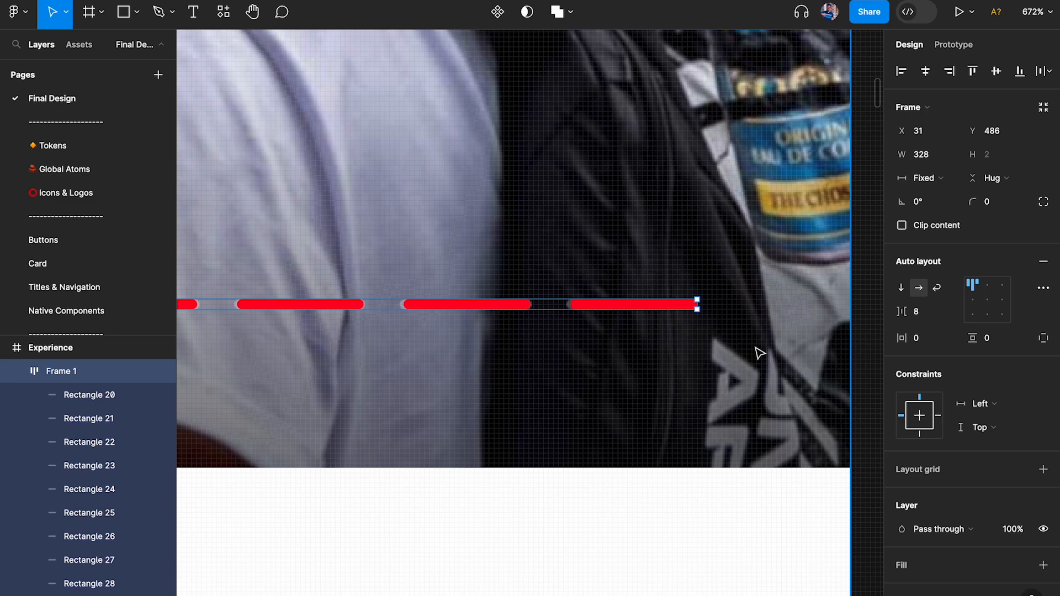
{"action": "scroll", "coordinate": [755, 350], "scroll_direction": "down", "scroll_amount": 4}
{"action": "scroll", "coordinate": [756, 352], "scroll_direction": "left", "scroll_amount": 6}
{"action": "scroll", "coordinate": [566, 327], "scroll_direction": "up", "scroll_amount": 6}
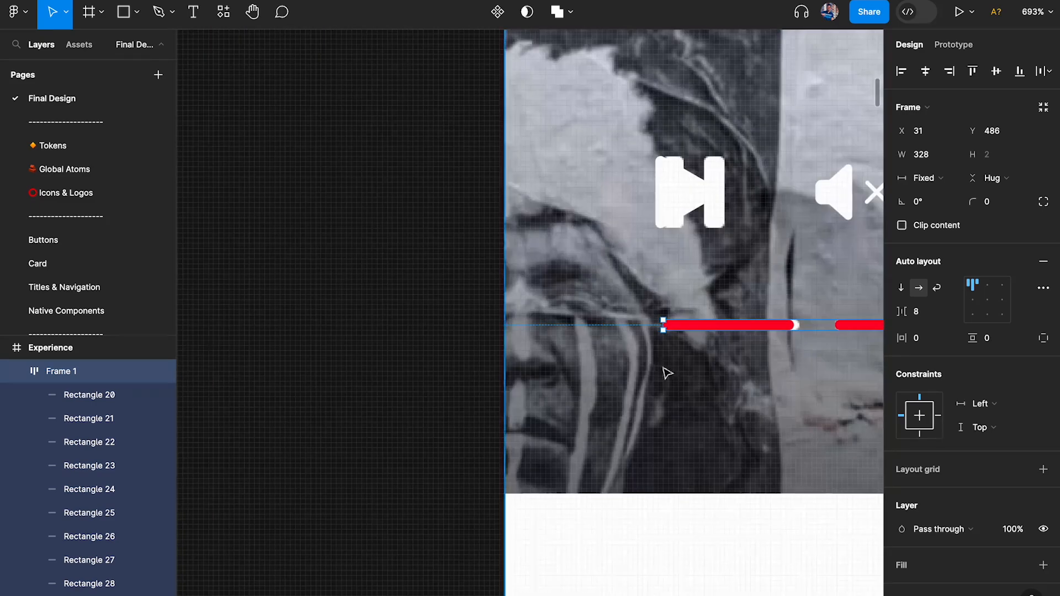
{"action": "scroll", "coordinate": [674, 314], "scroll_direction": "down", "scroll_amount": 5}
{"action": "scroll", "coordinate": [674, 314], "scroll_direction": "right", "scroll_amount": 4}
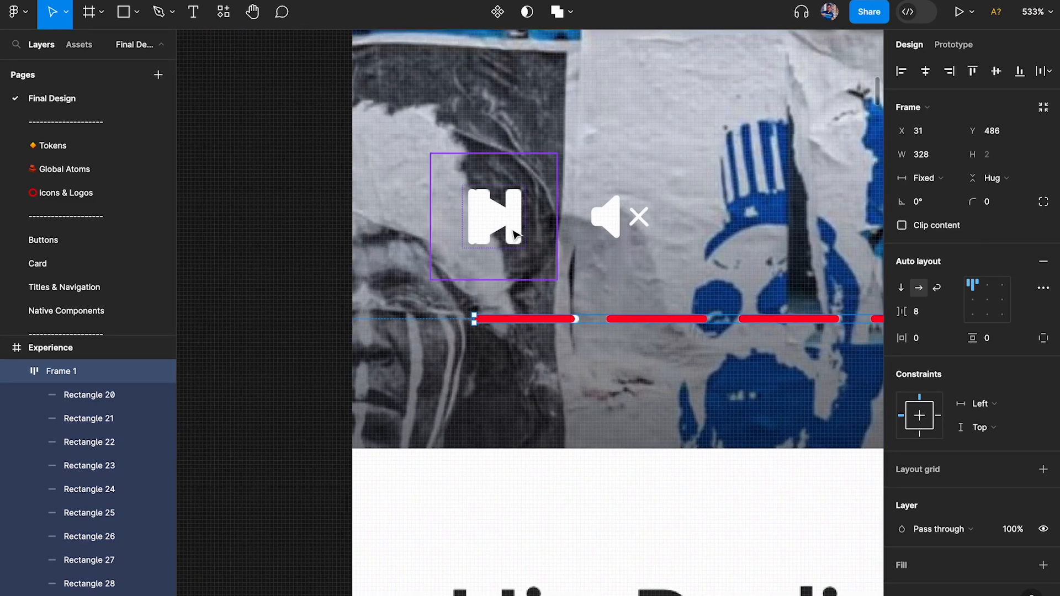
- Nudge the play and mute icon buttons down to Y 446, leaving an 8 px gap above the progress bar frame
{"action": "left_click", "coordinate": [519, 232]}
{"action": "left_click", "coordinate": [602, 235], "text": "shift"}
{"action": "left_click", "coordinate": [564, 328]}
{"action": "scroll", "coordinate": [552, 325], "scroll_direction": "right", "scroll_amount": 3}
{"action": "scroll", "coordinate": [361, 239], "scroll_direction": "up", "scroll_amount": 3}
{"action": "left_click", "coordinate": [344, 232]}
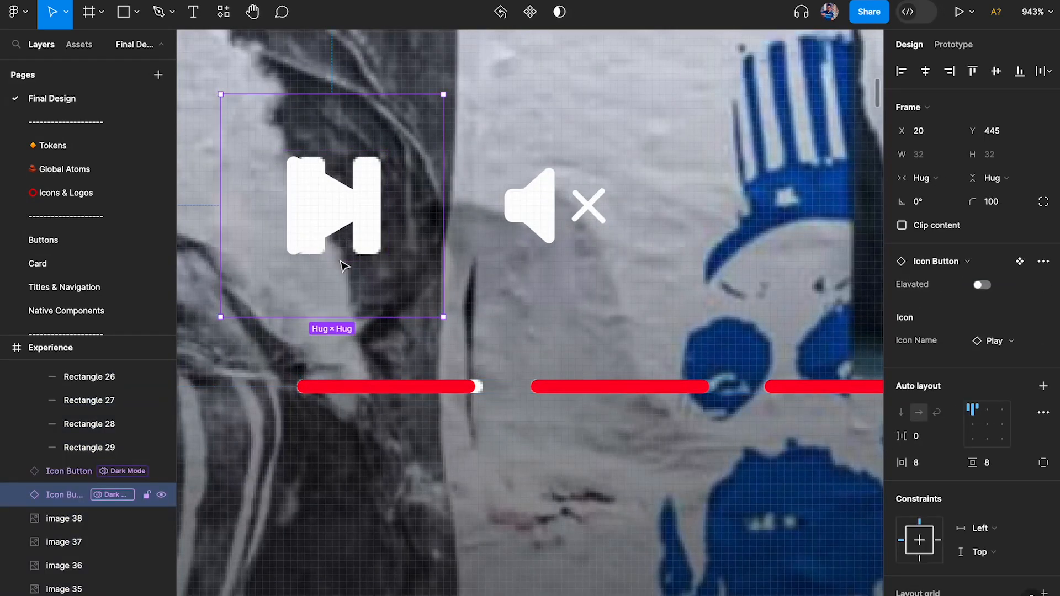
{"action": "scroll", "coordinate": [343, 395], "scroll_direction": "up", "scroll_amount": 3}
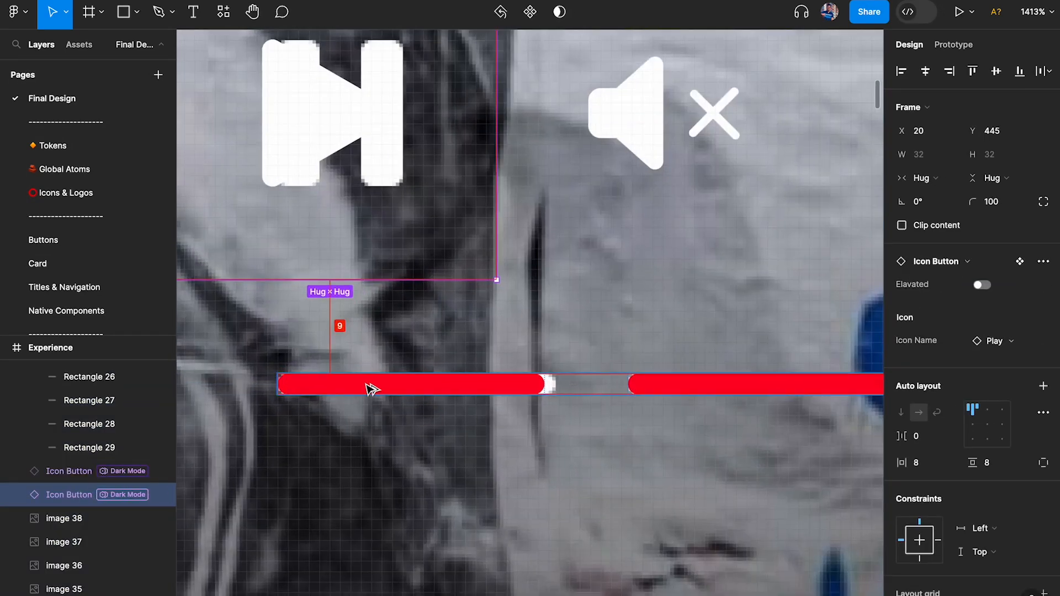
{"action": "scroll", "coordinate": [372, 385], "scroll_direction": "down", "scroll_amount": 3}
{"action": "left_click", "coordinate": [536, 151], "text": "shift"}
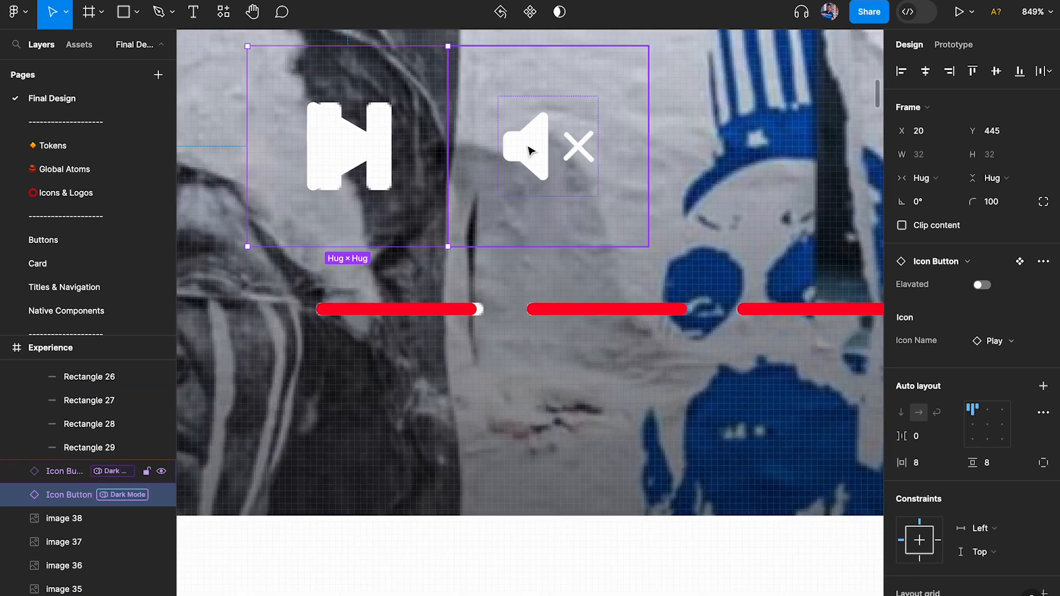
{"action": "key", "text": "Down"}
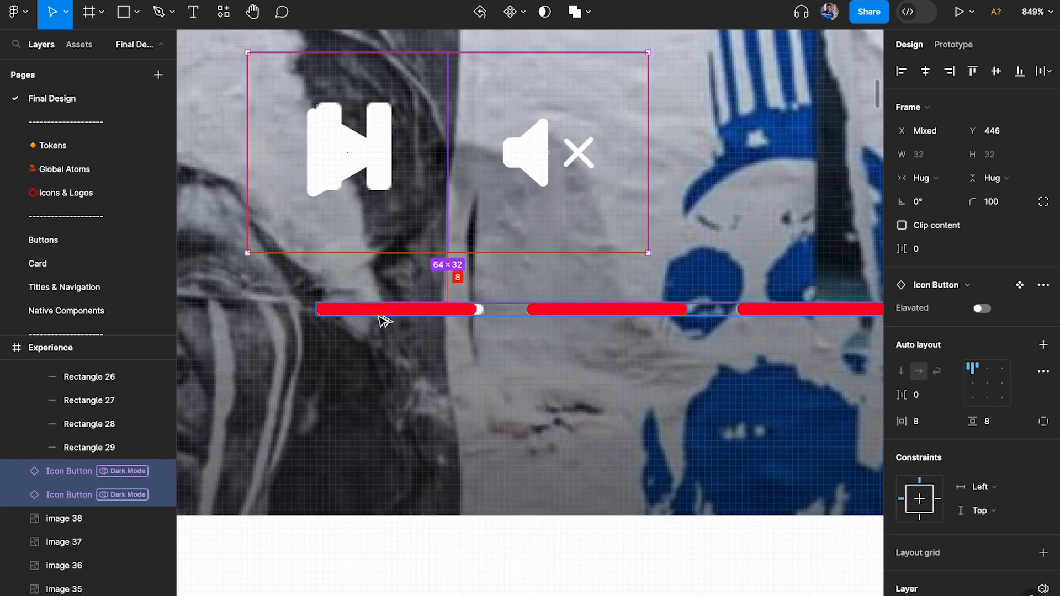
- Set the progress bar frame's vertical padding to 8 and move the frame up to Y 478, directly beneath the icon buttons
{"action": "scroll", "coordinate": [389, 314], "scroll_direction": "up", "scroll_amount": 3}
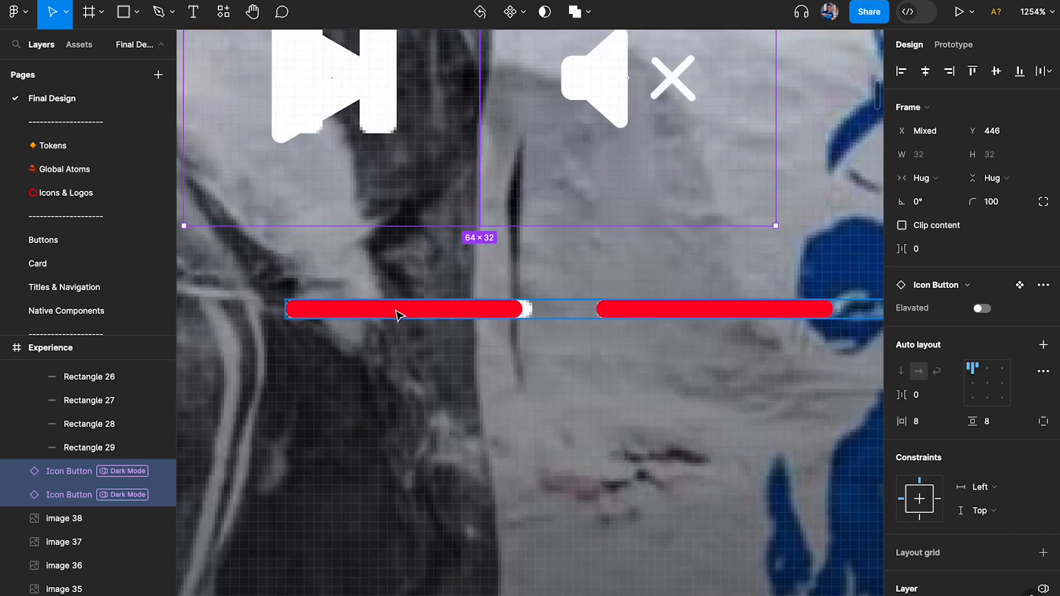
{"action": "left_click", "coordinate": [397, 312]}
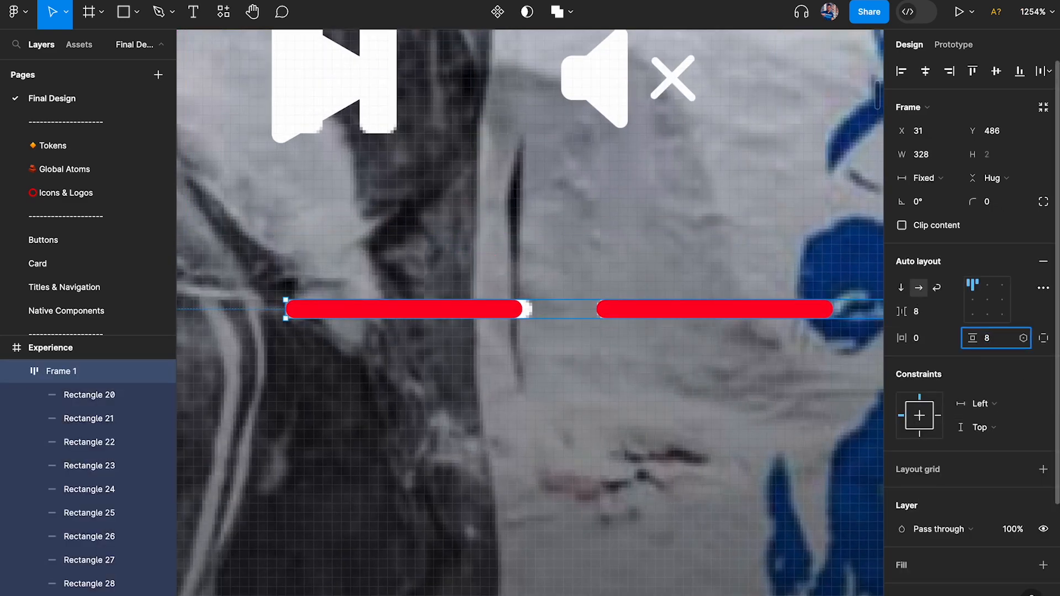
{"action": "type", "text": "8"}
{"action": "key", "text": "Return"}
{"action": "scroll", "coordinate": [440, 265], "scroll_direction": "down", "scroll_amount": 3}
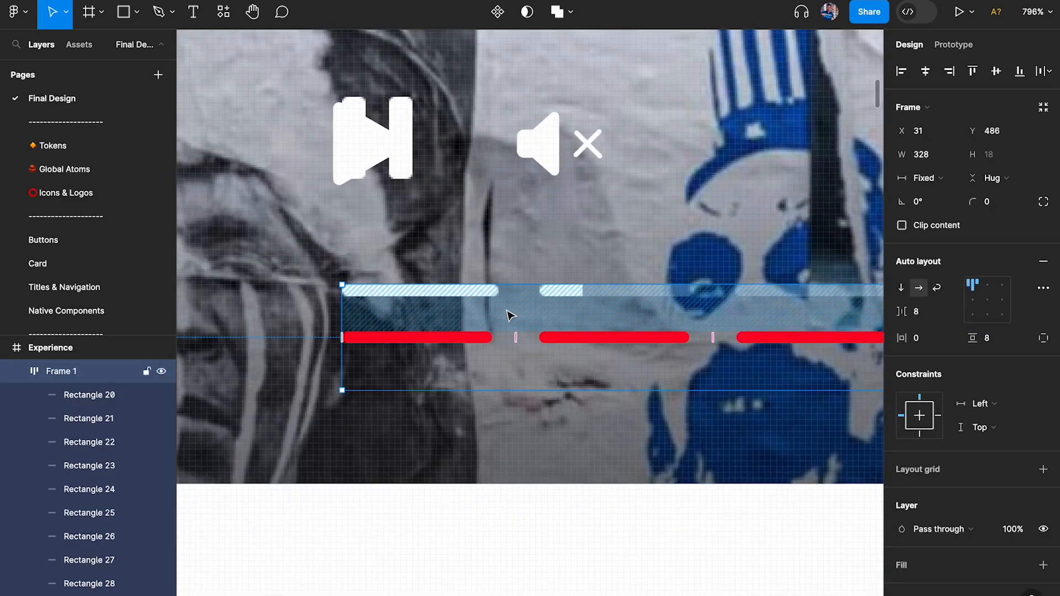
{"action": "left_click_drag", "start_coordinate": [556, 319], "coordinate": [556, 280]}
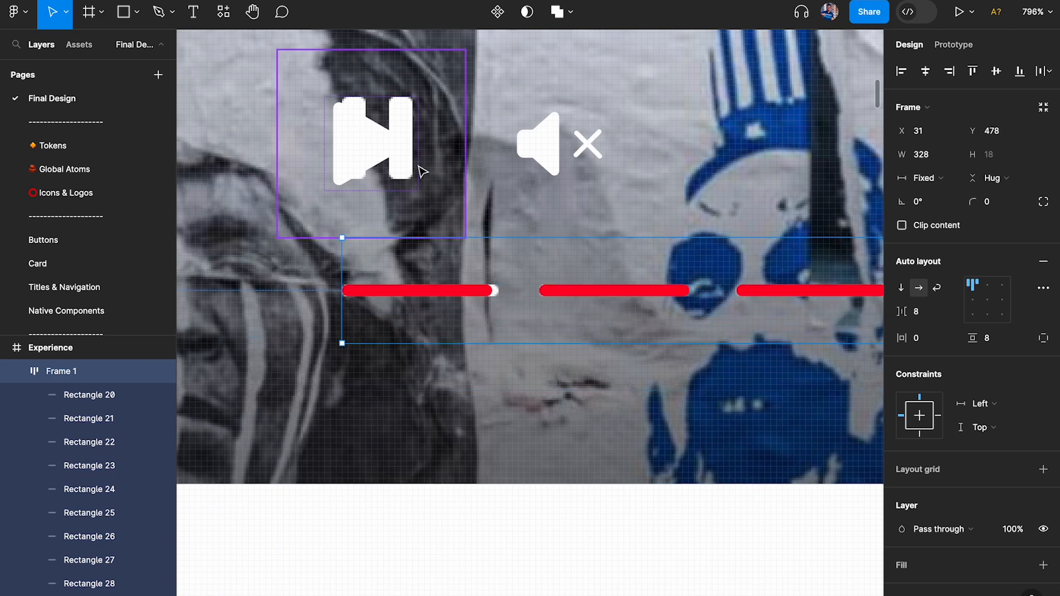
- Compare the left margins of the play button, the progress bar frame and the back button at the head of the Experience frame
{"action": "left_click", "coordinate": [442, 163], "text": "shift"}
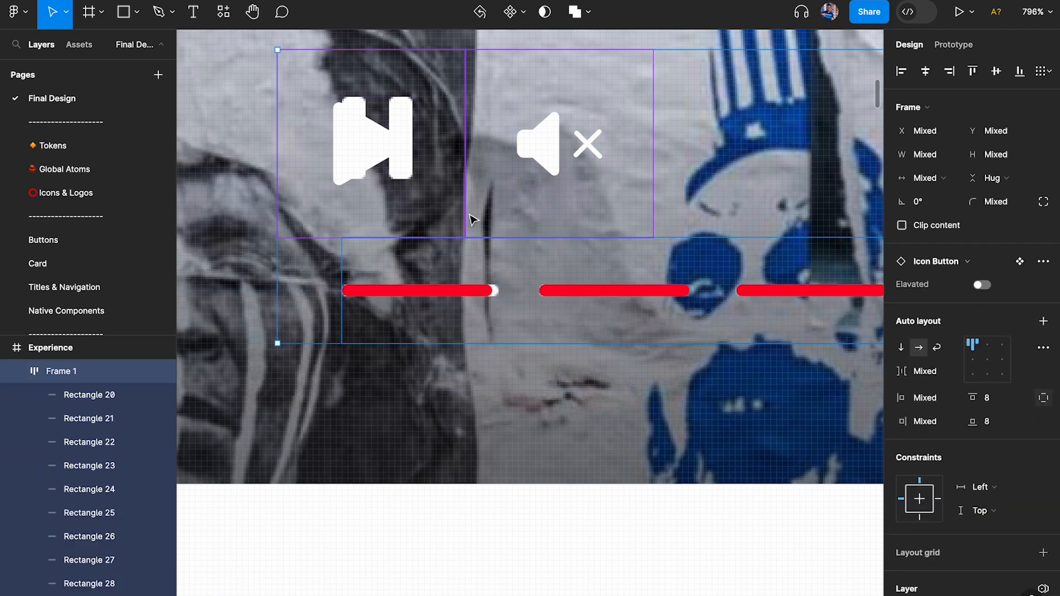
{"action": "left_click", "coordinate": [491, 270]}
{"action": "scroll", "coordinate": [485, 260], "scroll_direction": "down", "scroll_amount": 3}
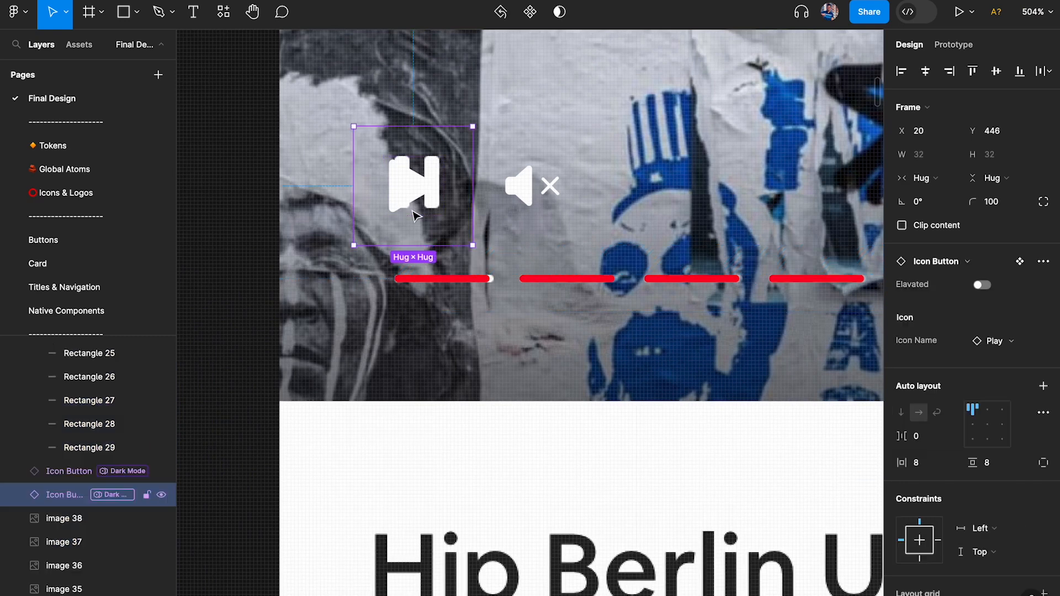
{"action": "left_click", "coordinate": [416, 216]}
{"action": "scroll", "coordinate": [418, 231], "scroll_direction": "up", "scroll_amount": 3}
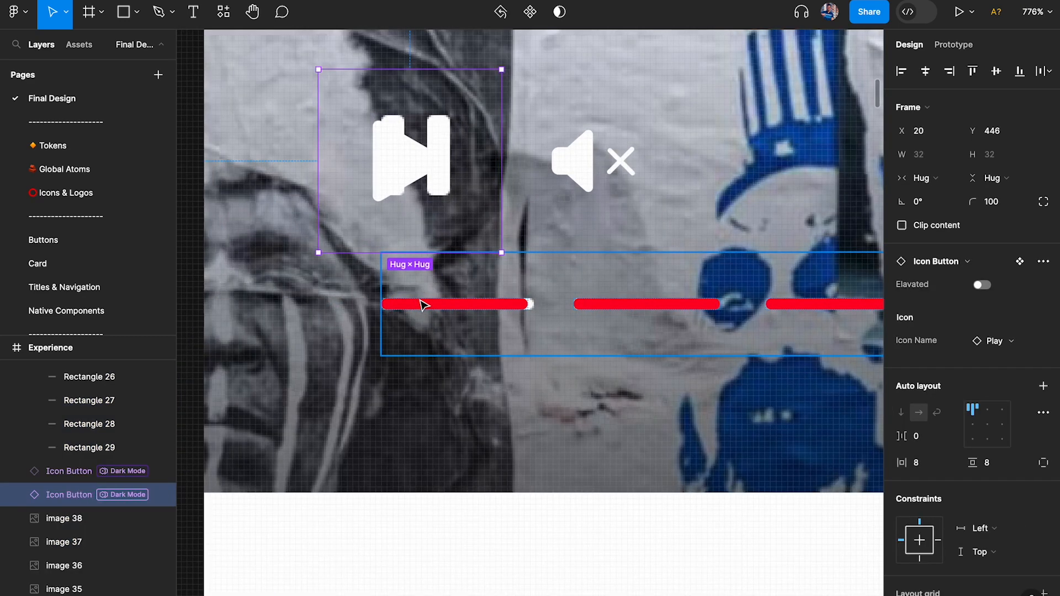
{"action": "left_click", "coordinate": [391, 306]}
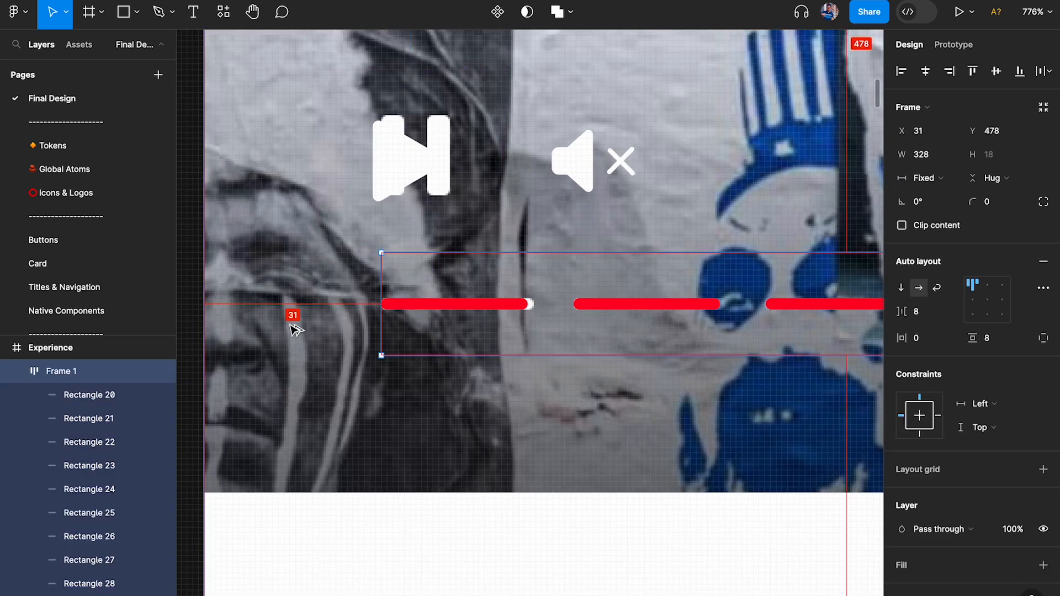
{"action": "left_click", "coordinate": [359, 197]}
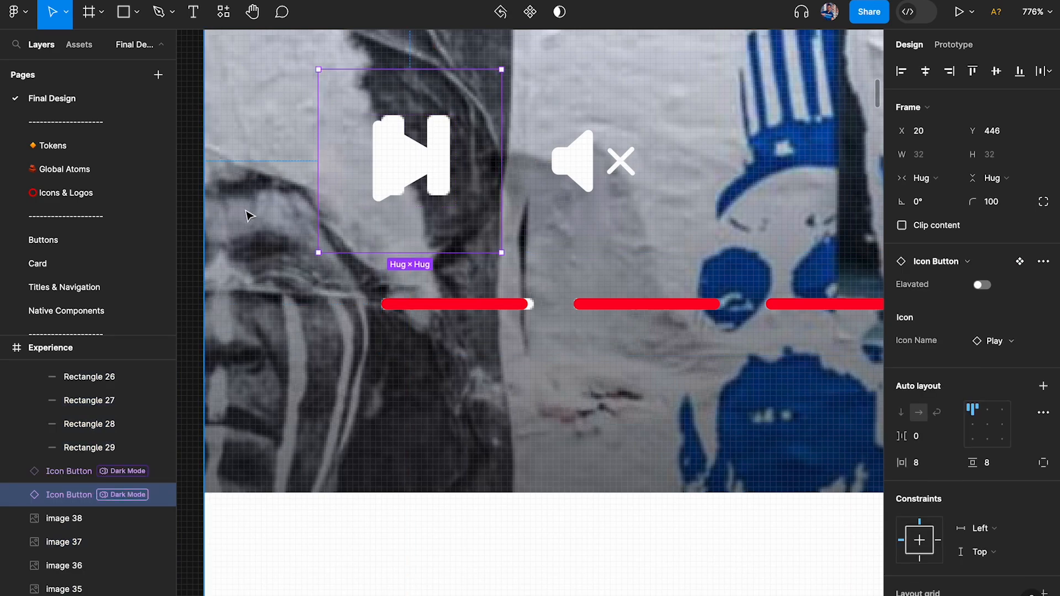
{"action": "scroll", "coordinate": [249, 215], "scroll_direction": "down", "scroll_amount": 10}
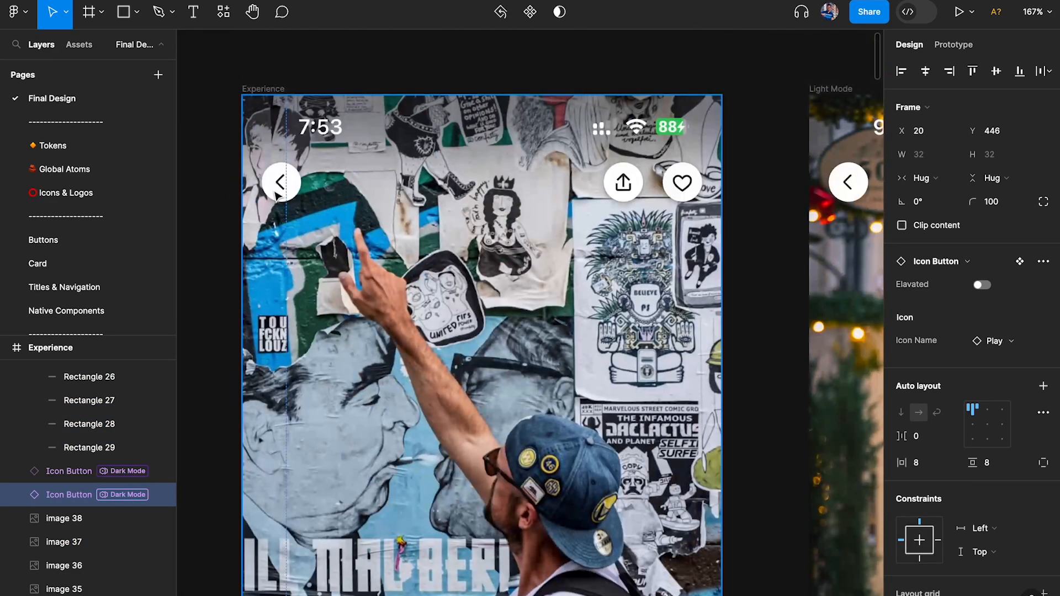
{"action": "scroll", "coordinate": [277, 230], "scroll_direction": "up", "scroll_amount": 10}
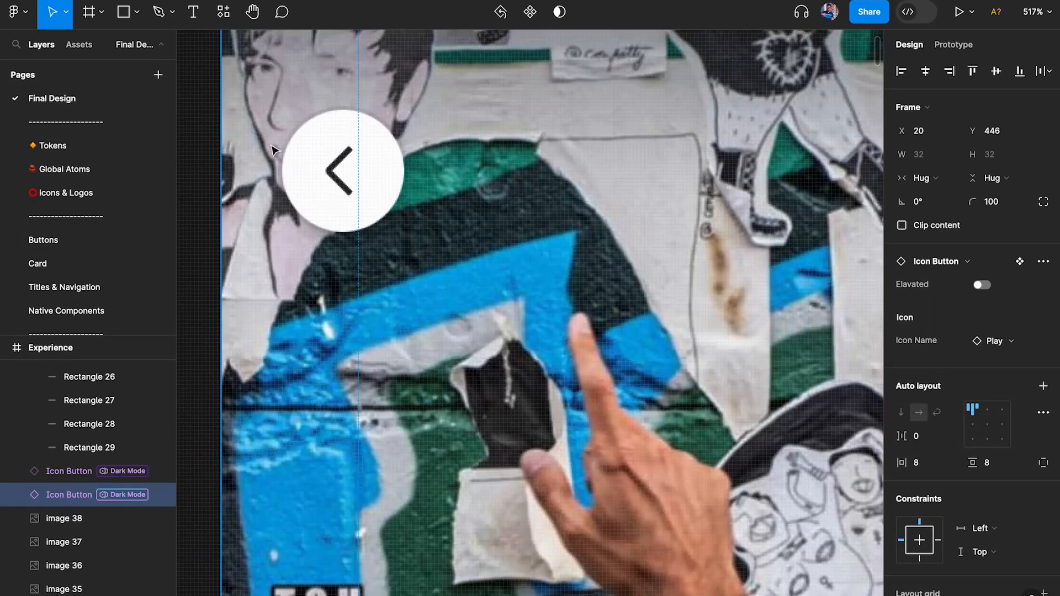
{"action": "scroll", "coordinate": [238, 182], "scroll_direction": "down", "scroll_amount": 6}
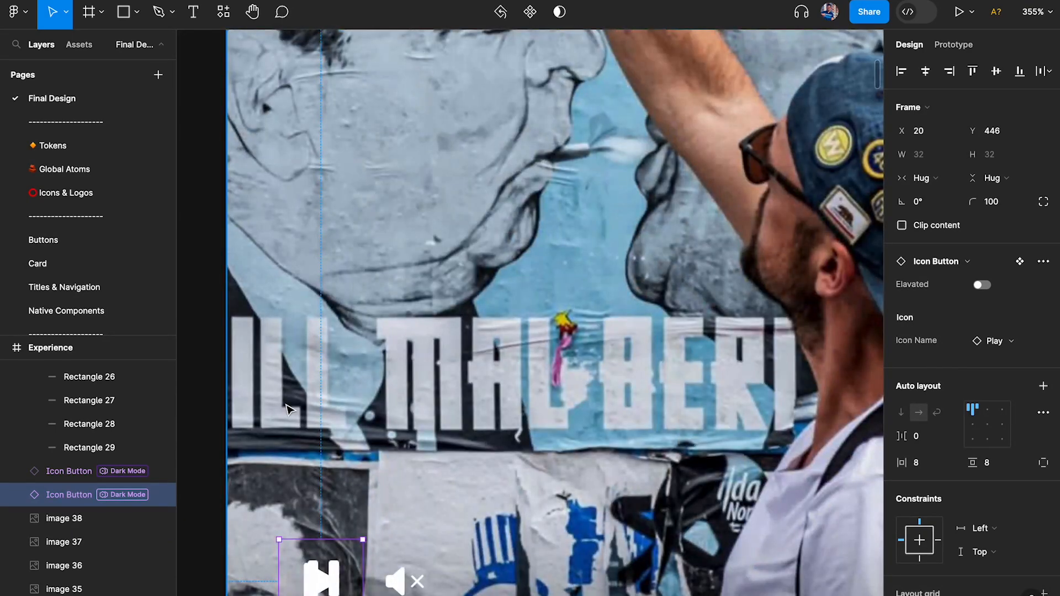
- Move the play and mute icon buttons together to a 16 px margin from the Experience frame's left edge
{"action": "scroll", "coordinate": [285, 407], "scroll_direction": "down", "scroll_amount": 4}
{"action": "scroll", "coordinate": [220, 325], "scroll_direction": "up", "scroll_amount": 5}
{"action": "scroll", "coordinate": [218, 365], "scroll_direction": "left", "scroll_amount": 3}
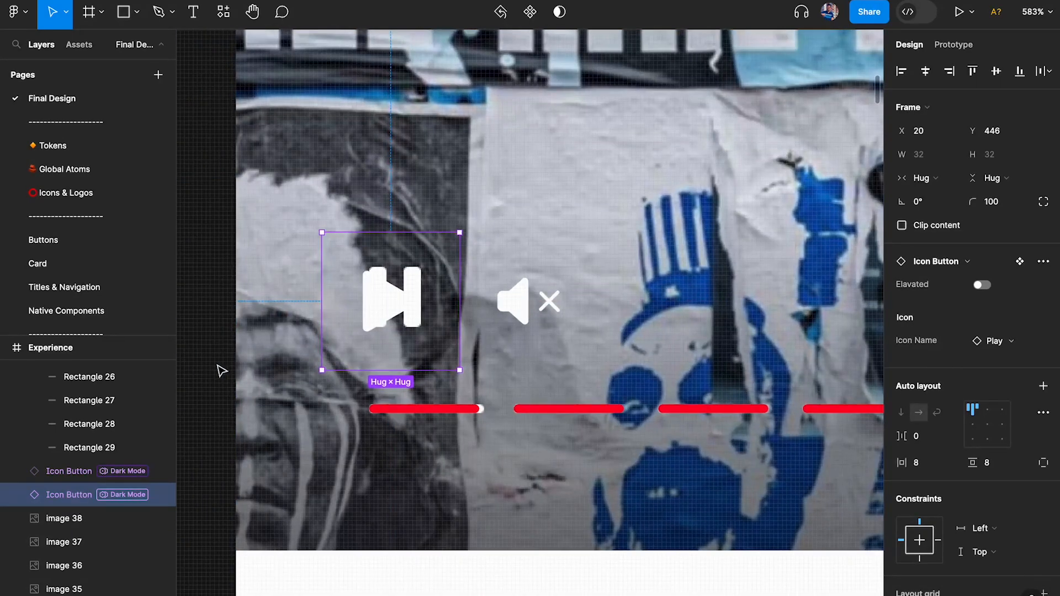
{"action": "left_click", "coordinate": [381, 313], "text": "shift"}
{"action": "left_click_drag", "start_coordinate": [544, 301], "coordinate": [519, 201]}
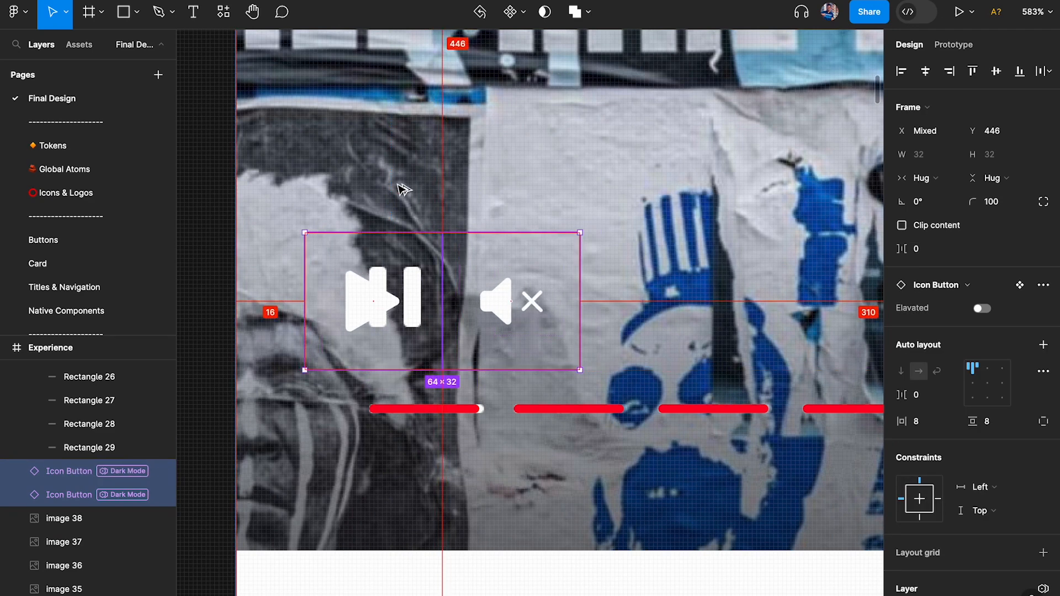
- Move the progress bar frame left to X 1, close to the Experience frame's edge
{"action": "left_click", "coordinate": [389, 414]}
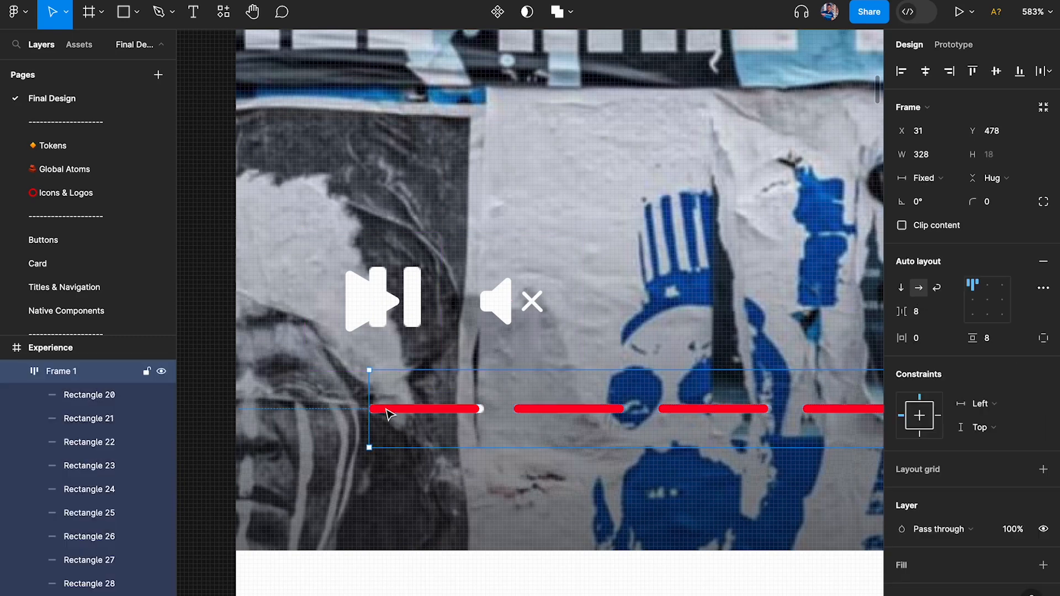
{"action": "scroll", "coordinate": [375, 318], "scroll_direction": "up", "scroll_amount": 3}
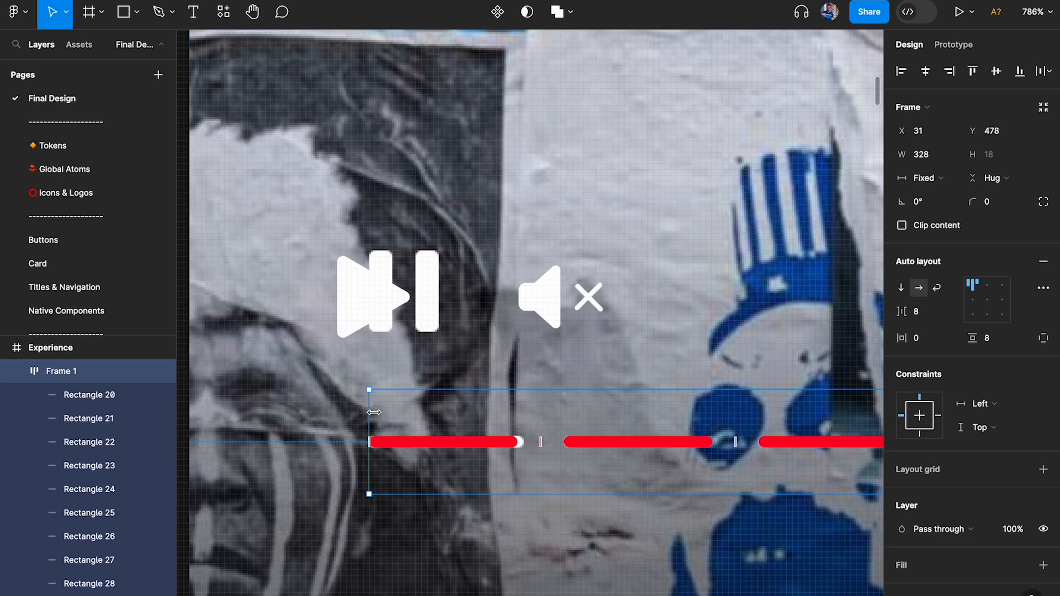
{"action": "scroll", "coordinate": [372, 413], "scroll_direction": "down", "scroll_amount": 3}
{"action": "left_click_drag", "start_coordinate": [411, 415], "coordinate": [301, 422]}
{"action": "key", "text": "Right"}
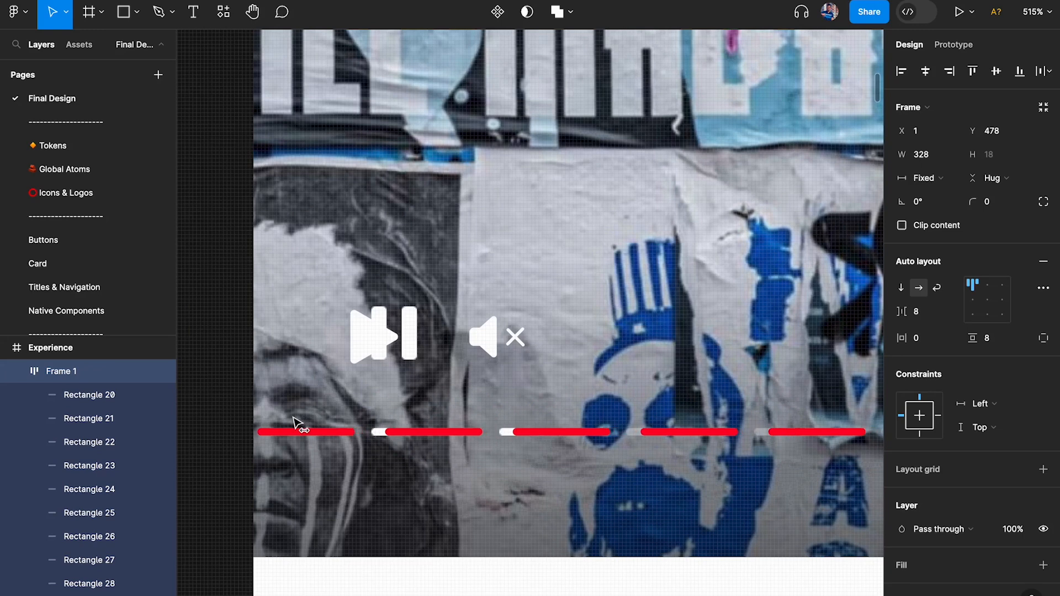
- Select the play and mute icon buttons together
{"action": "left_click", "coordinate": [383, 334]}
{"action": "left_click", "coordinate": [480, 336], "text": "shift"}
{"action": "scroll", "coordinate": [471, 335], "scroll_direction": "down", "scroll_amount": 3}
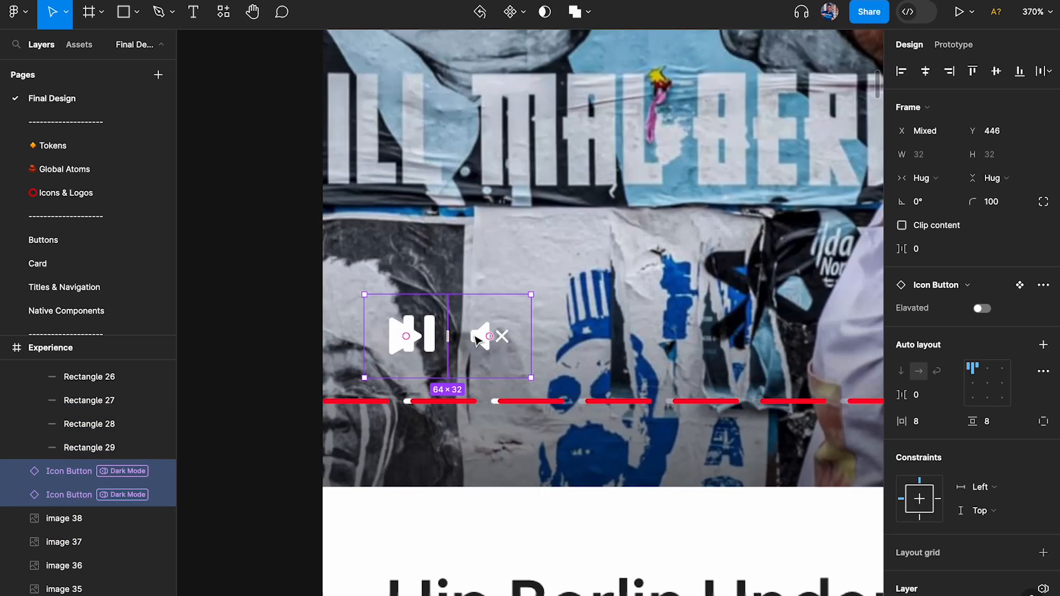
- Wrap the two icon buttons in an auto layout, and wrap that group together with the progress bar frame in another auto layout
{"action": "scroll", "coordinate": [480, 337], "scroll_direction": "up", "scroll_amount": 3}
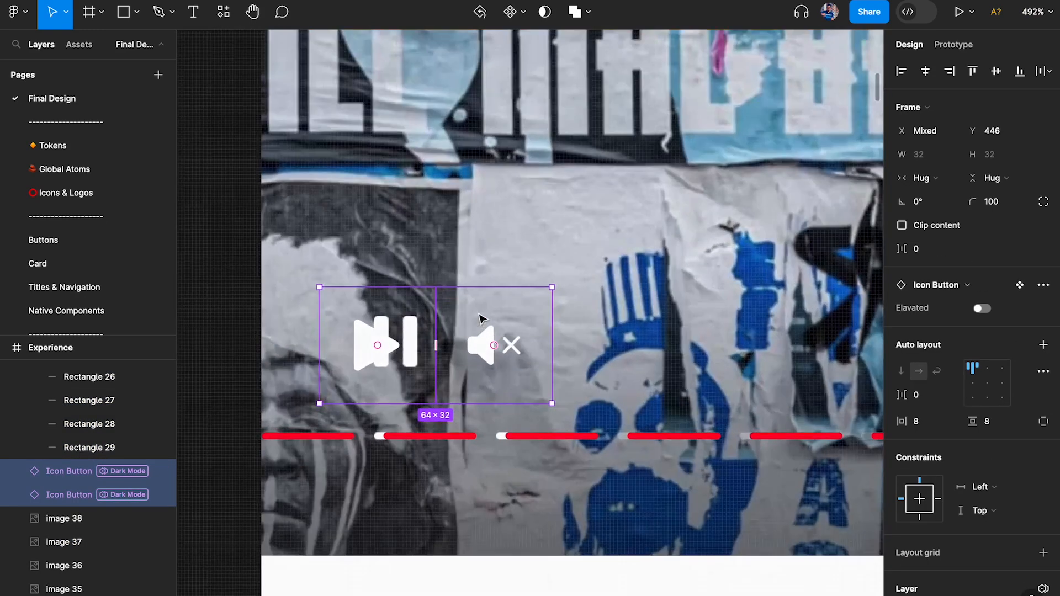
{"action": "key", "text": "shift+a"}
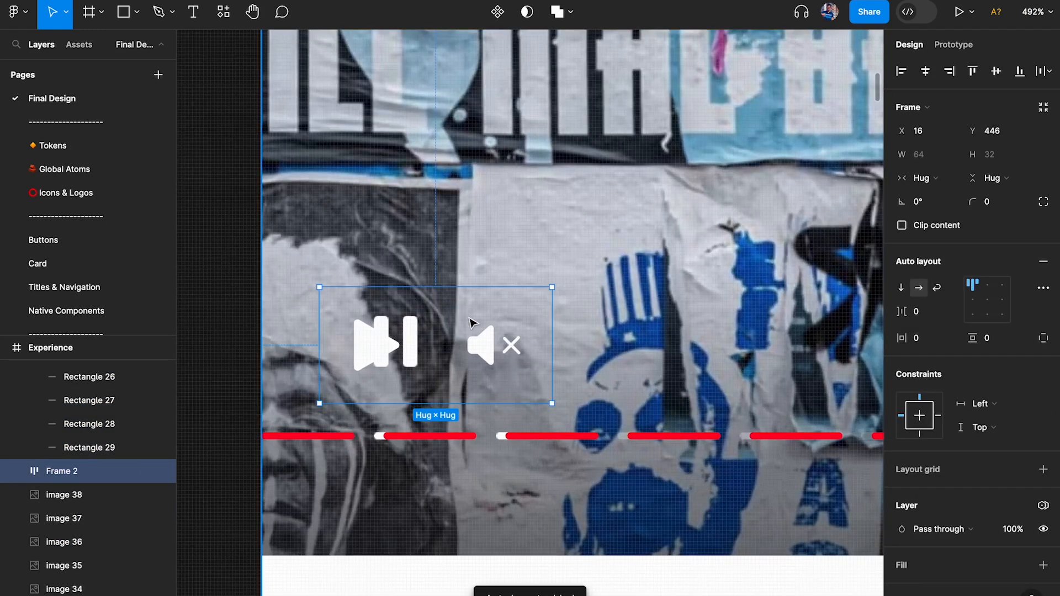
{"action": "left_click", "coordinate": [375, 439], "text": "shift"}
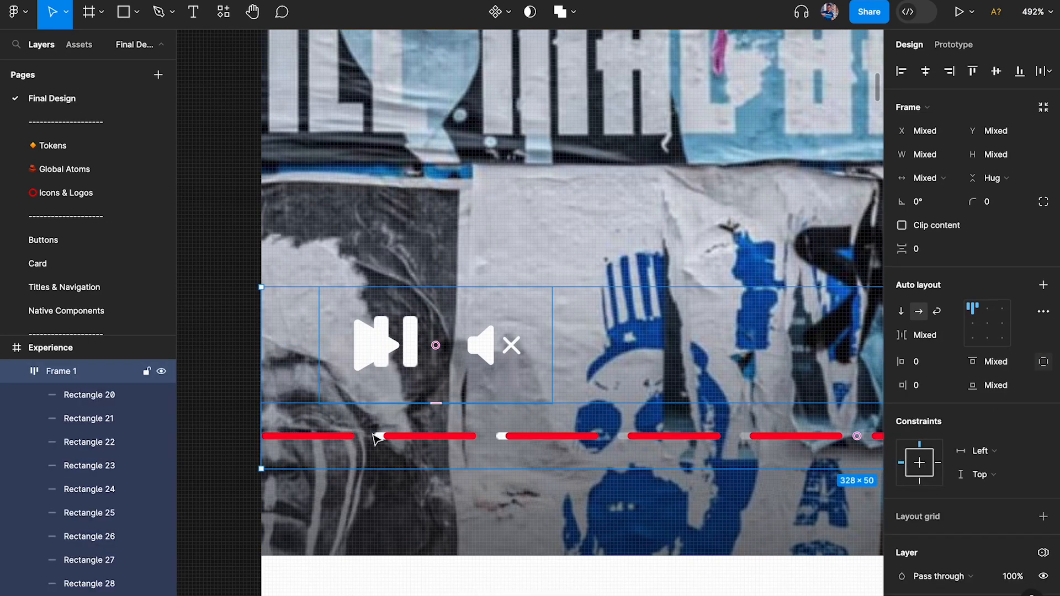
{"action": "key", "text": "shift+a"}
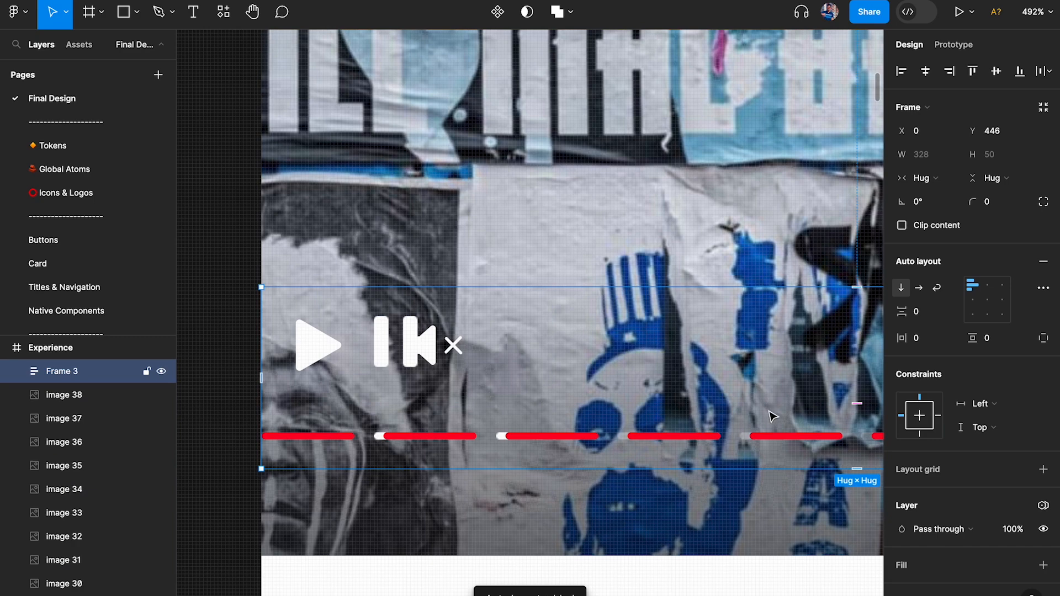
- Add a white fill at 30% opacity to the combined playback control frame
{"action": "scroll", "coordinate": [375, 439], "scroll_direction": "down", "scroll_amount": 5}
{"action": "scroll", "coordinate": [1050, 500], "scroll_direction": "down", "scroll_amount": 3}
{"action": "left_click", "coordinate": [1043, 419]}
{"action": "left_click", "coordinate": [978, 443]}
{"action": "type", "text": "30"}
{"action": "key", "text": "Return"}
- Set the control frame's horizontal padding to 16 and widen it to 390 so it reaches the image's right edge
{"action": "scroll", "coordinate": [291, 338], "scroll_direction": "up", "scroll_amount": 5}
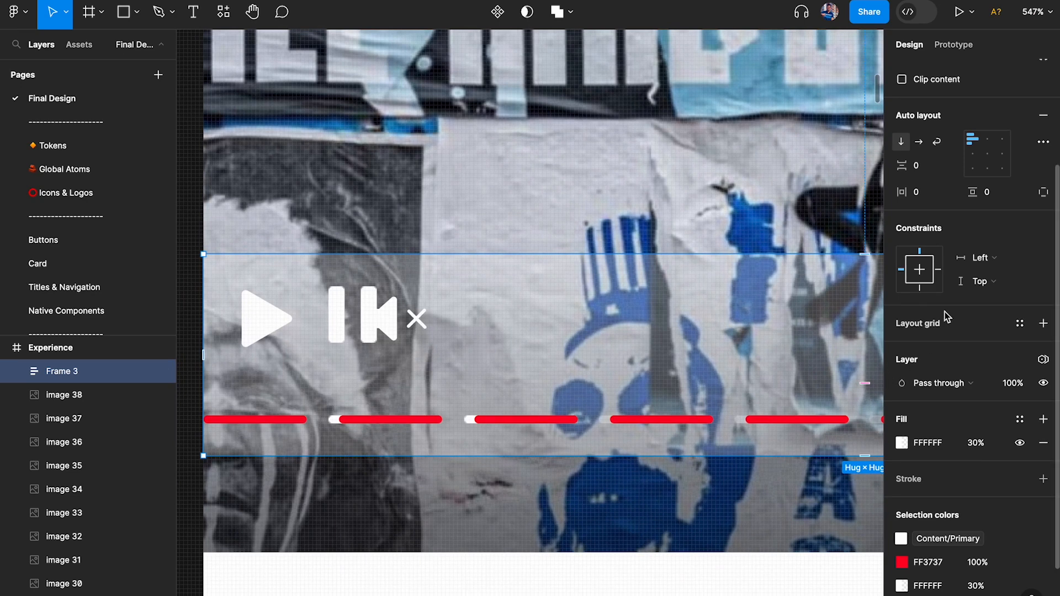
{"action": "type", "text": "16"}
{"action": "key", "text": "Return"}
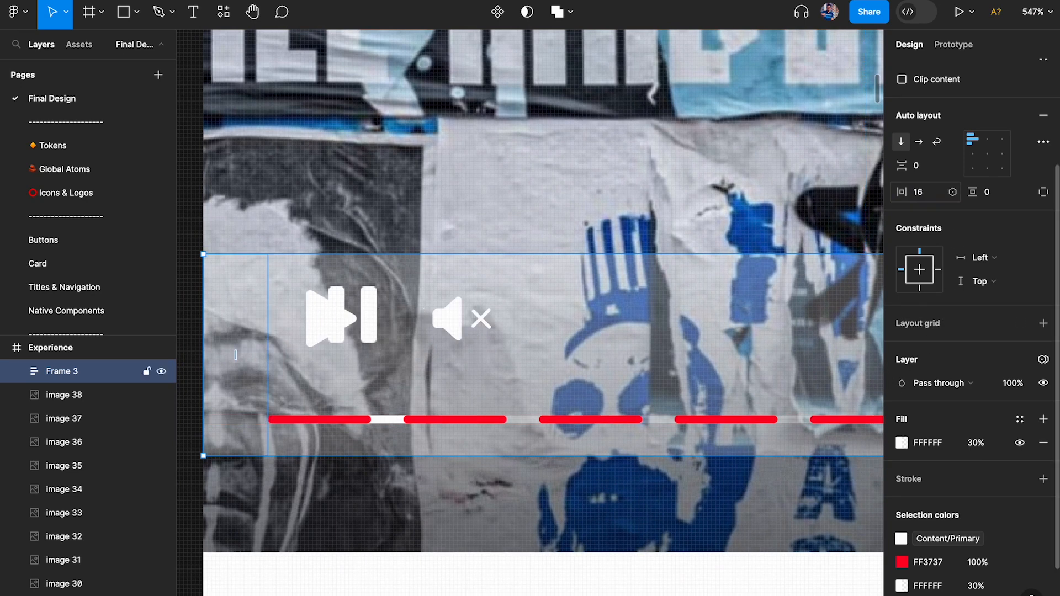
{"action": "scroll", "coordinate": [330, 297], "scroll_direction": "down", "scroll_amount": 3}
{"action": "scroll", "coordinate": [330, 296], "scroll_direction": "down", "scroll_amount": 2}
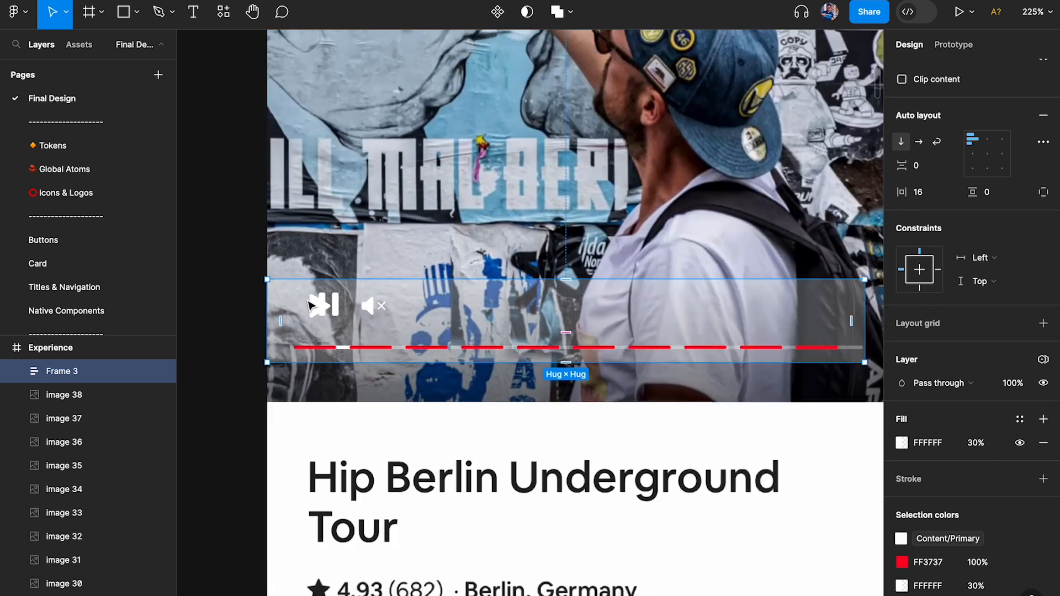
{"action": "scroll", "coordinate": [549, 315], "scroll_direction": "right", "scroll_amount": 2}
{"action": "scroll", "coordinate": [690, 303], "scroll_direction": "up", "scroll_amount": 2}
{"action": "scroll", "coordinate": [690, 303], "scroll_direction": "down", "scroll_amount": 2}
{"action": "left_click_drag", "start_coordinate": [689, 301], "coordinate": [756, 288]}
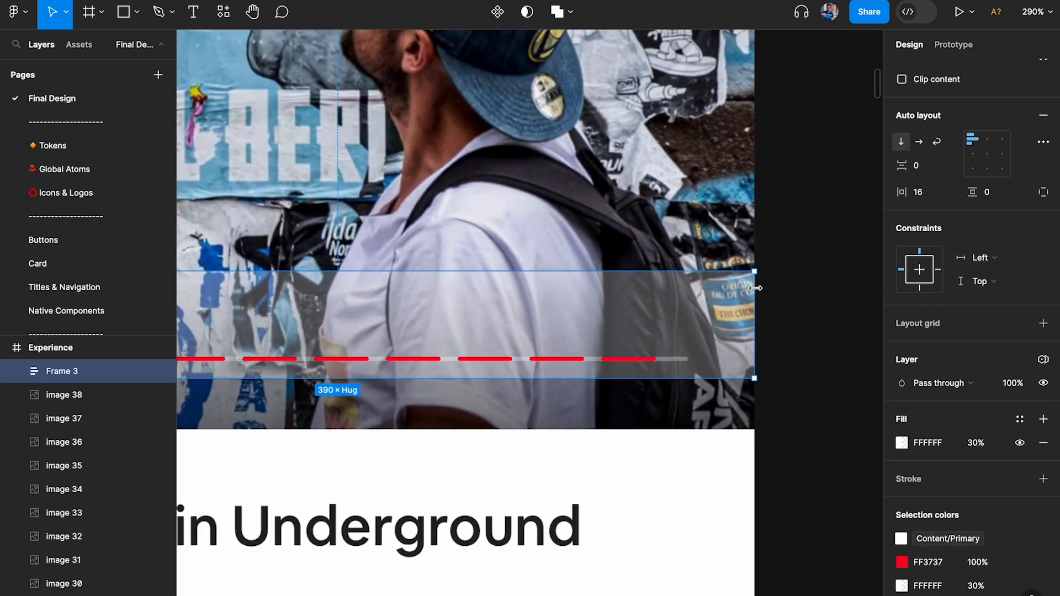
- Set the progress bar frame's width to fill its container
{"action": "left_click", "coordinate": [659, 369]}
{"action": "left_click", "coordinate": [932, 115]}
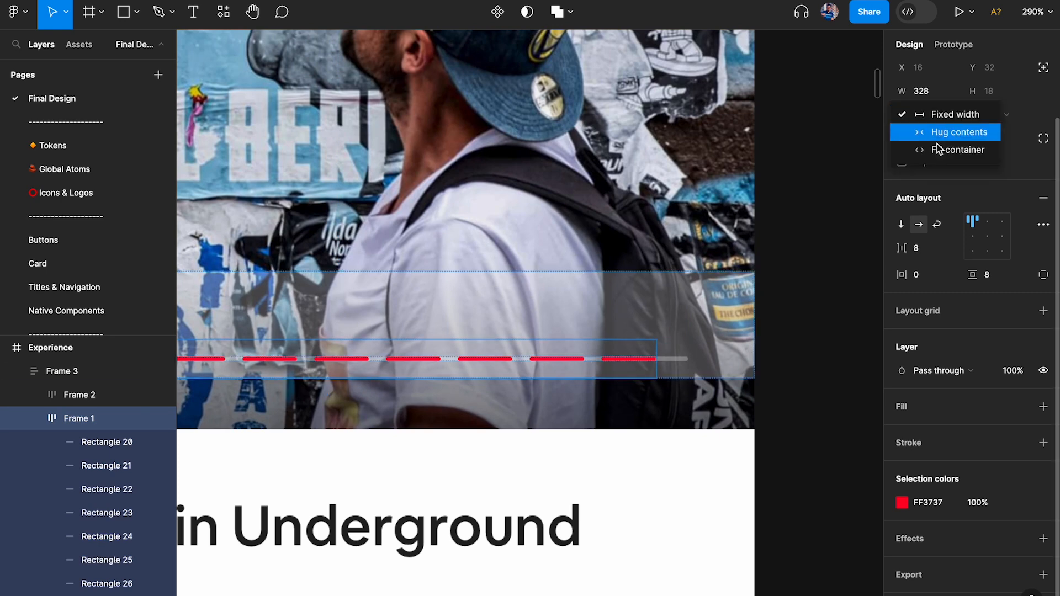
{"action": "left_click", "coordinate": [937, 153]}
{"action": "scroll", "coordinate": [679, 307], "scroll_direction": "left", "scroll_amount": 5}
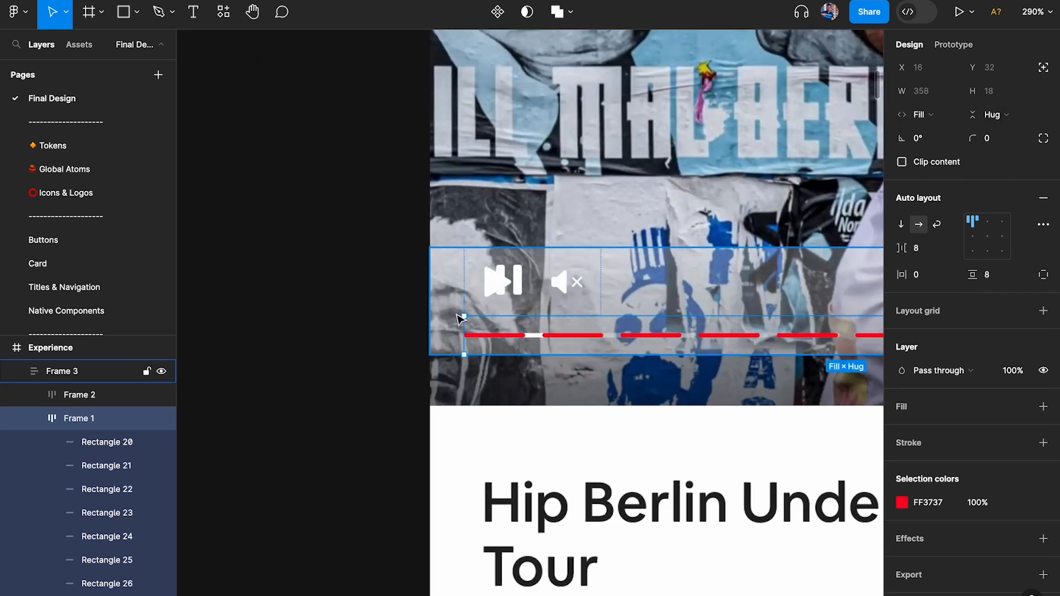
- Set the progress bar frame's horizontal padding to 8
{"action": "scroll", "coordinate": [575, 286], "scroll_direction": "up", "scroll_amount": 4}
{"action": "left_click", "coordinate": [433, 374]}
{"action": "scroll", "coordinate": [425, 371], "scroll_direction": "up", "scroll_amount": 3}
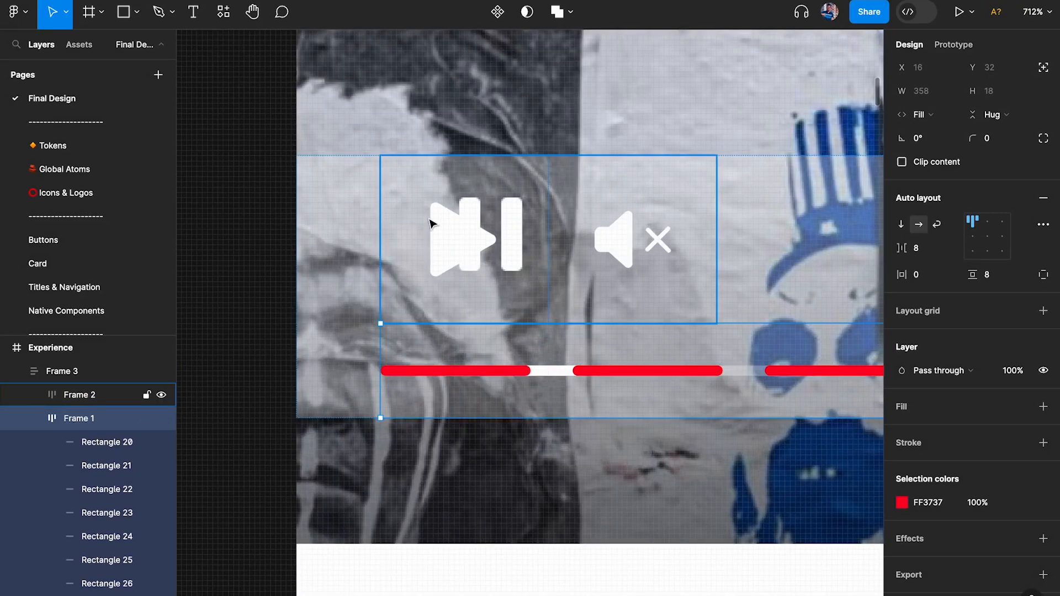
{"action": "left_click", "coordinate": [931, 276]}
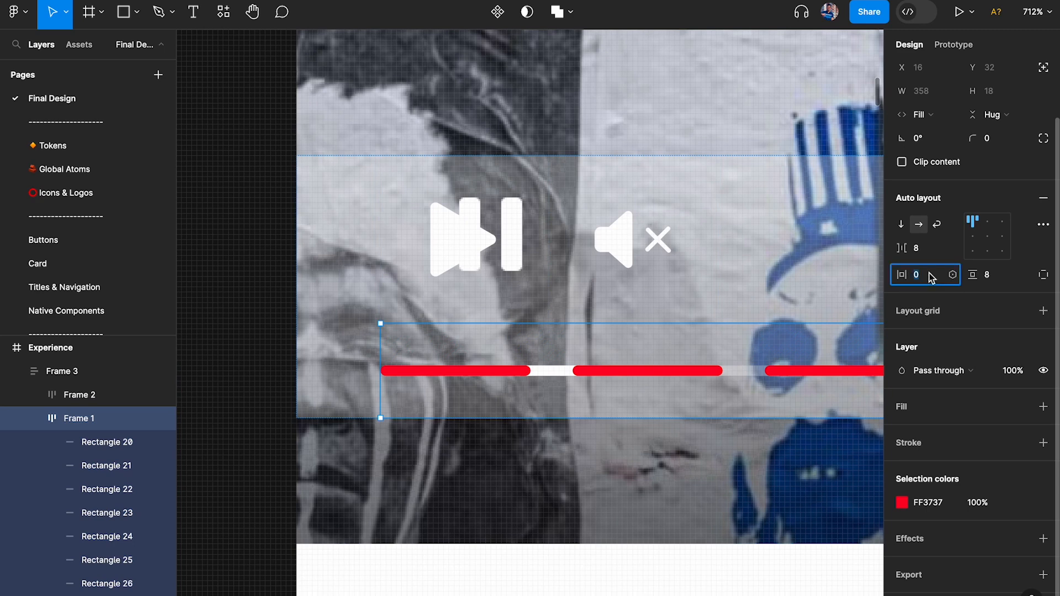
{"action": "key", "text": "Return"}
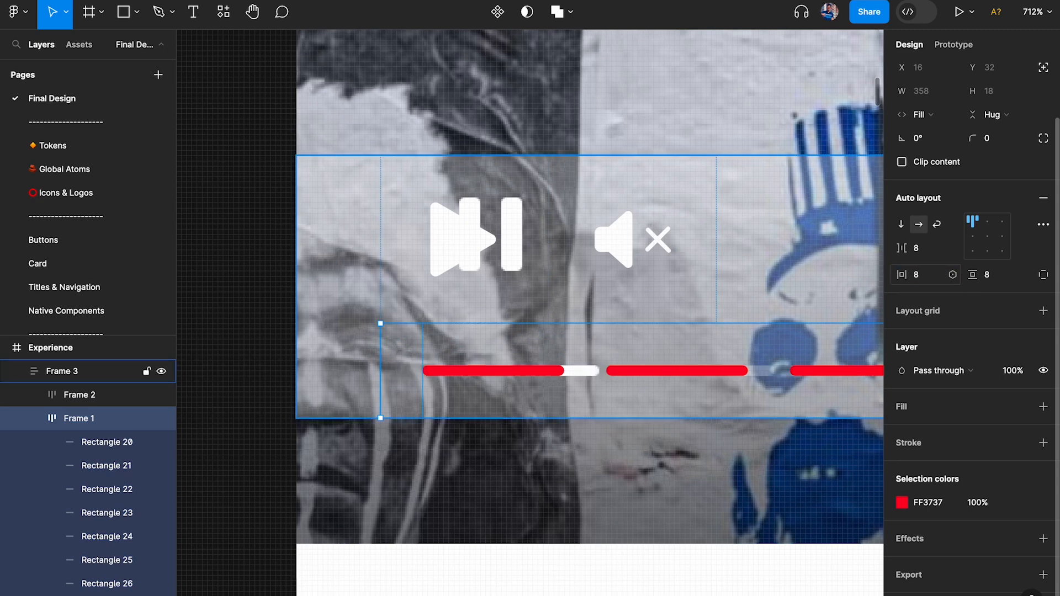
- Inspect the first progress segment, its parent frame and the control frame to compare their paddings
{"action": "left_click", "coordinate": [445, 372]}
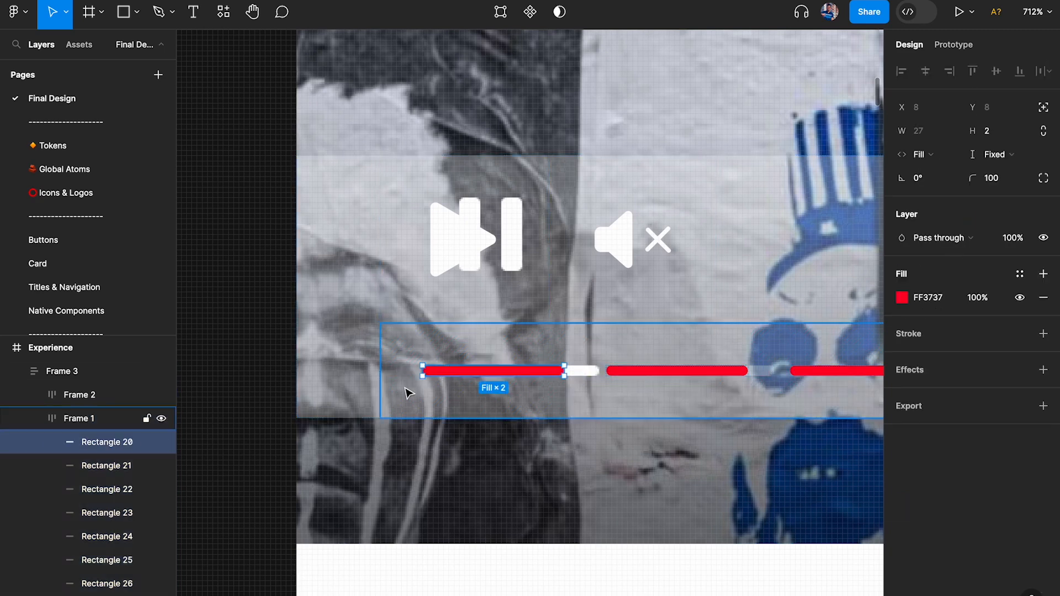
{"action": "left_click", "coordinate": [406, 391]}
{"action": "left_click", "coordinate": [436, 372]}
{"action": "left_click", "coordinate": [406, 380]}
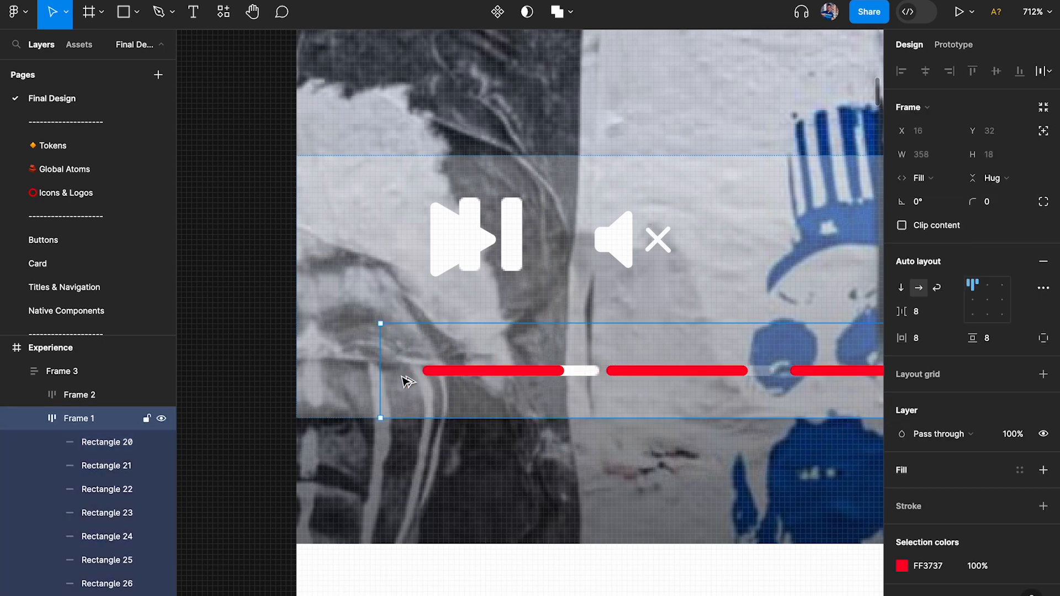
{"action": "left_click", "coordinate": [346, 385]}
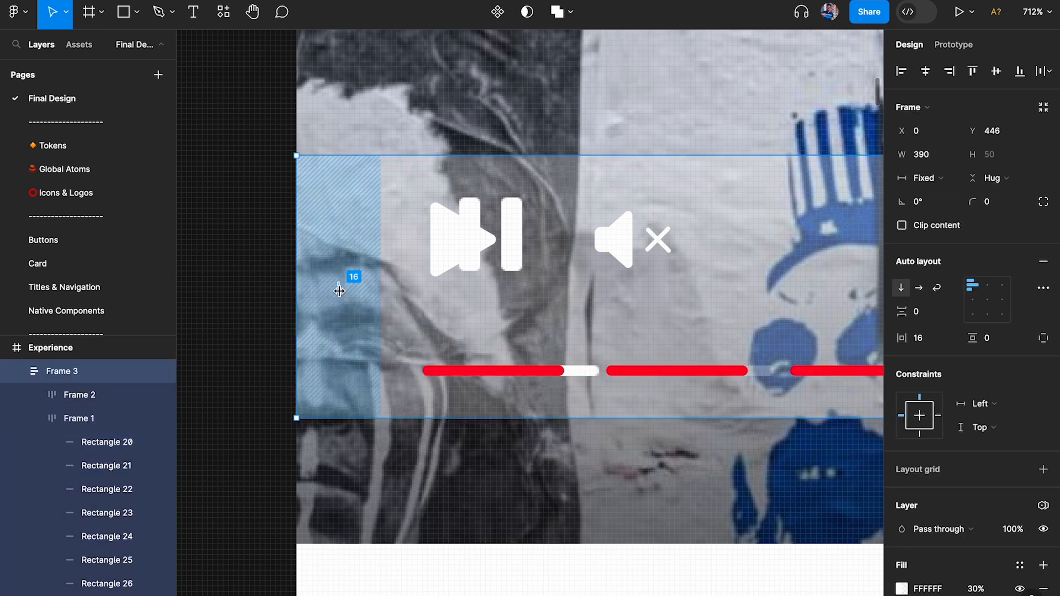
{"action": "double_click", "coordinate": [433, 371]}
{"action": "left_click", "coordinate": [403, 377]}
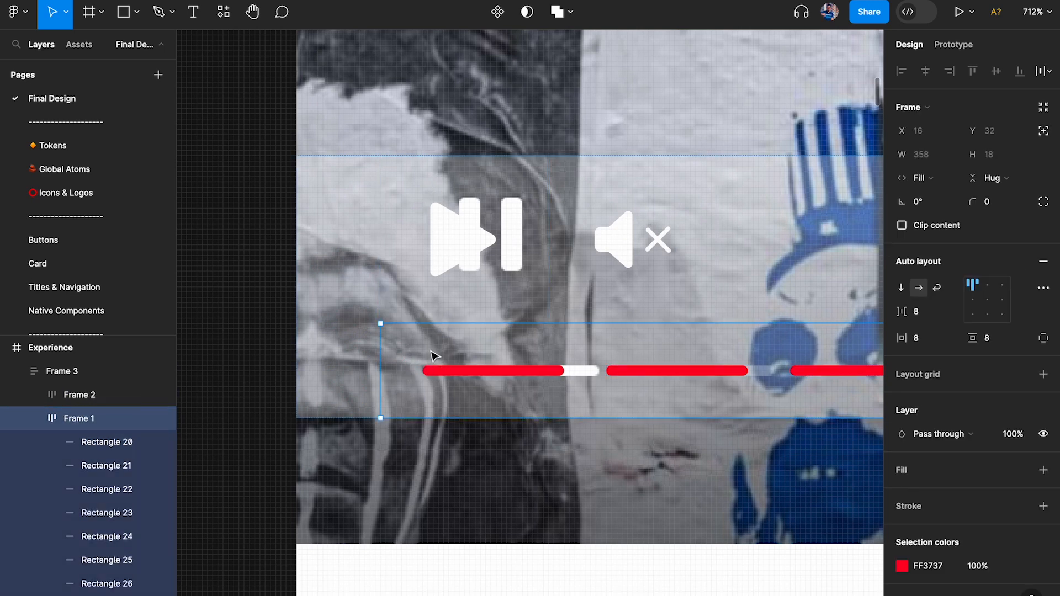
- Set the control frame's white fill to 100% opacity, and remove that fill again
{"action": "scroll", "coordinate": [426, 393], "scroll_direction": "down", "scroll_amount": 5}
{"action": "scroll", "coordinate": [423, 393], "scroll_direction": "down", "scroll_amount": 2}
{"action": "left_click", "coordinate": [574, 412]}
{"action": "left_click", "coordinate": [796, 378]}
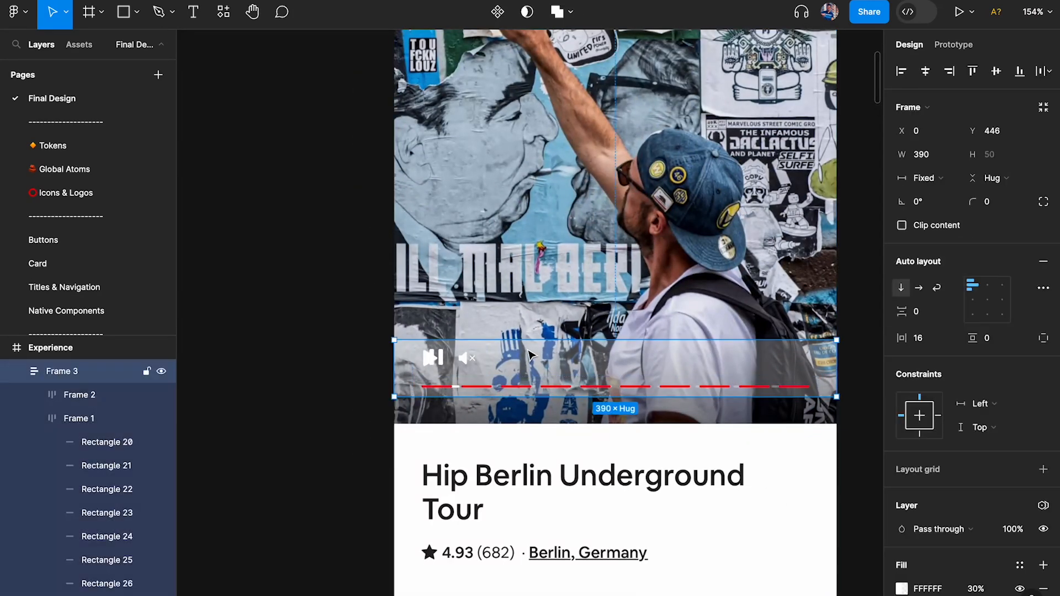
{"action": "left_click", "coordinate": [980, 591]}
{"action": "type", "text": "100"}
{"action": "key", "text": "Return"}
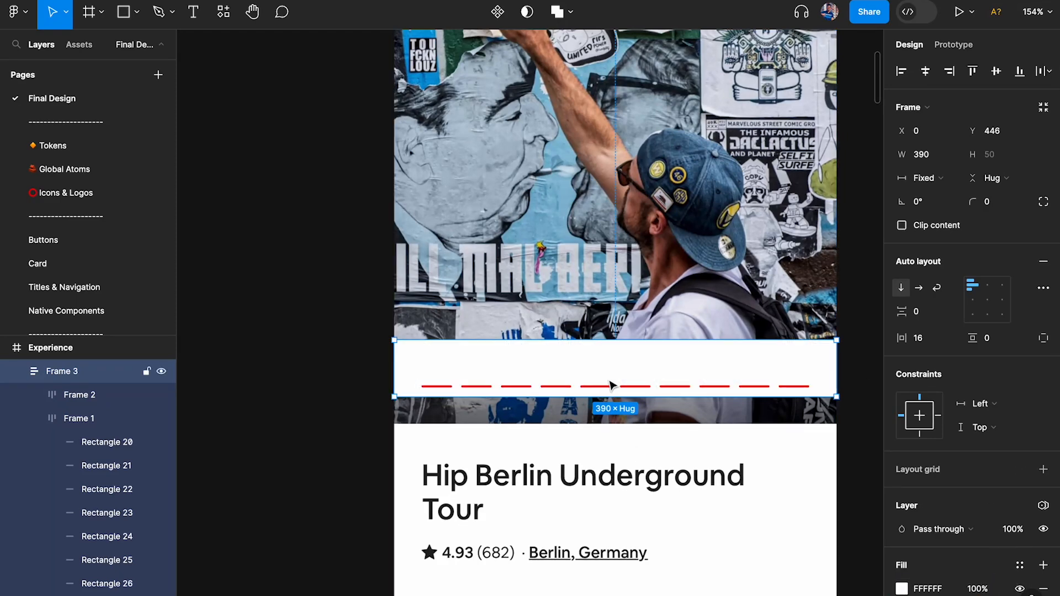
{"action": "scroll", "coordinate": [608, 381], "scroll_direction": "up", "scroll_amount": 2}
{"action": "scroll", "coordinate": [973, 493], "scroll_direction": "down", "scroll_amount": 3}
{"action": "left_click", "coordinate": [1043, 436]}
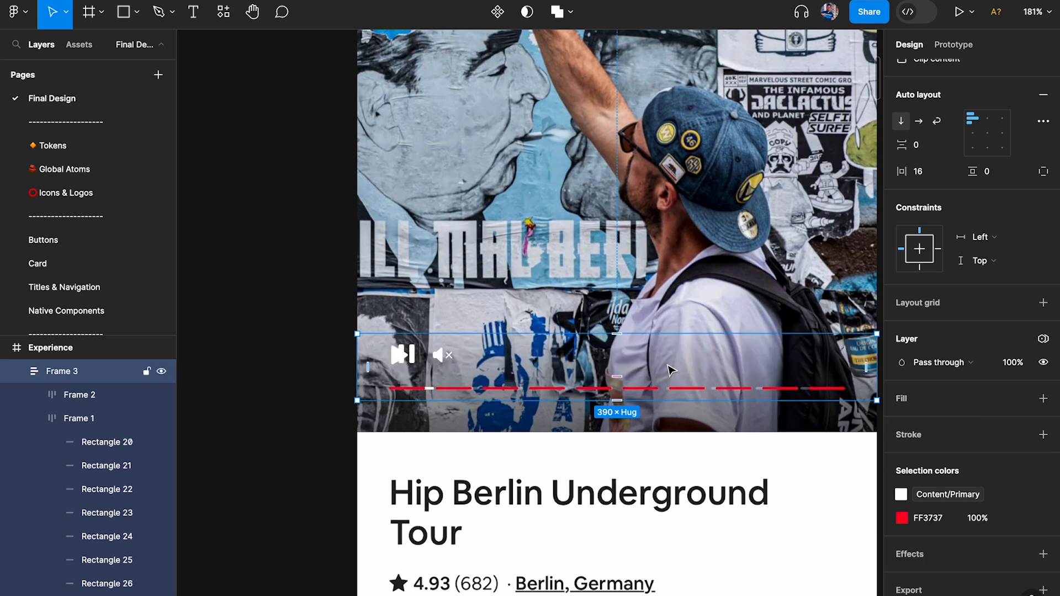
- Try moving the control frame off the image onto the empty canvas beside the design, and undo the moves
{"action": "scroll", "coordinate": [601, 447], "scroll_direction": "up", "scroll_amount": 5}
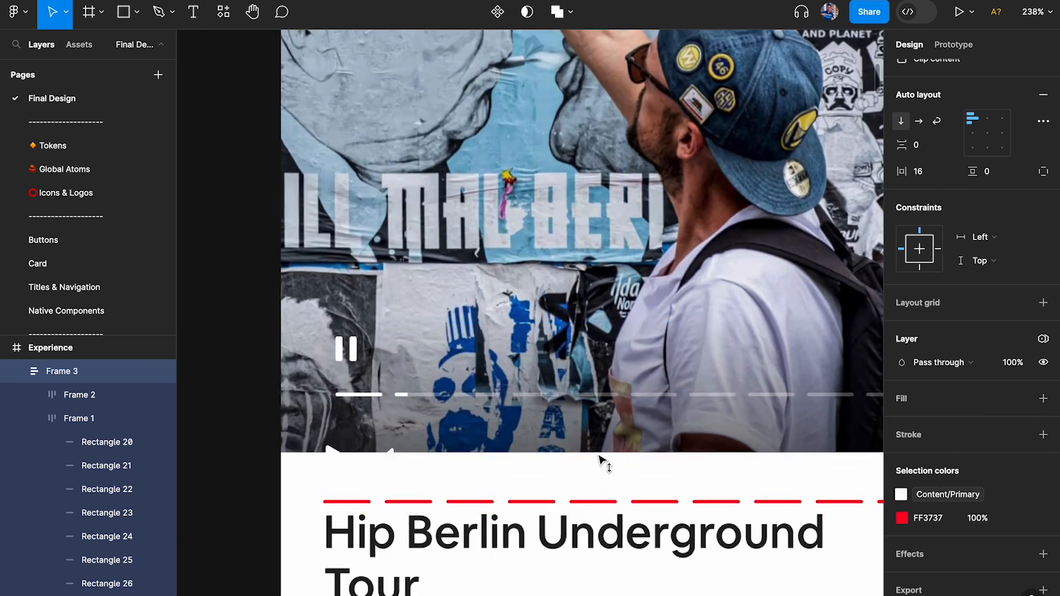
{"action": "scroll", "coordinate": [599, 456], "scroll_direction": "down", "scroll_amount": 5}
{"action": "left_click_drag", "start_coordinate": [334, 444], "coordinate": [280, 445]}
{"action": "scroll", "coordinate": [291, 445], "scroll_direction": "left", "scroll_amount": 4}
{"action": "left_click_drag", "start_coordinate": [445, 424], "coordinate": [338, 414]}
{"action": "left_click_drag", "start_coordinate": [595, 408], "coordinate": [528, 403]}
{"action": "key", "text": "ctrl+z"}
{"action": "scroll", "coordinate": [535, 409], "scroll_direction": "right", "scroll_amount": 3}
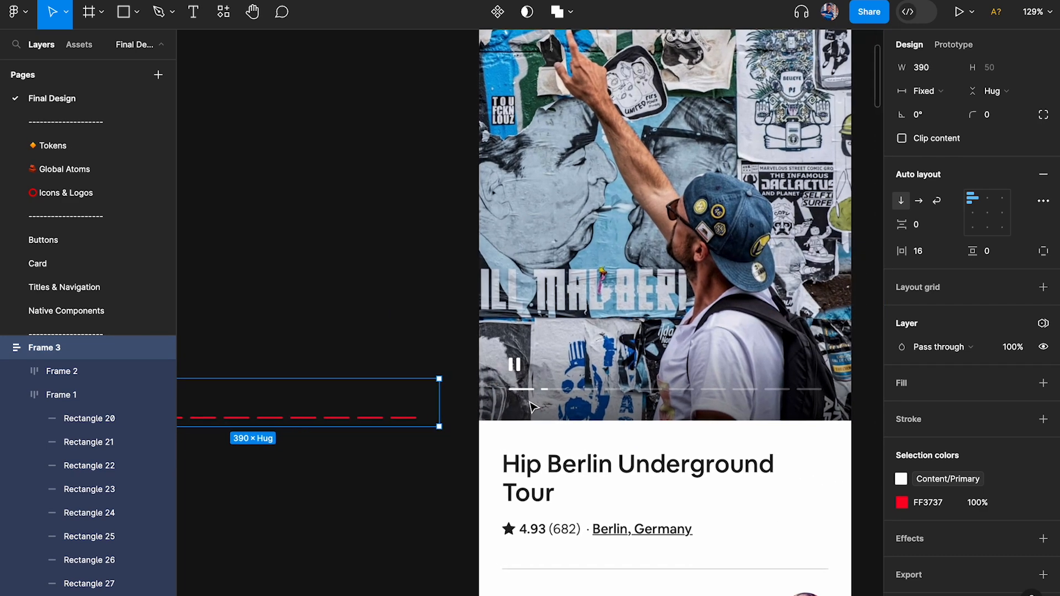
{"action": "key", "text": "ctrl+z"}
- Move the control frame straight down until its bottom edge meets the bottom edge of the image
{"action": "scroll", "coordinate": [539, 398], "scroll_direction": "up", "scroll_amount": 10}
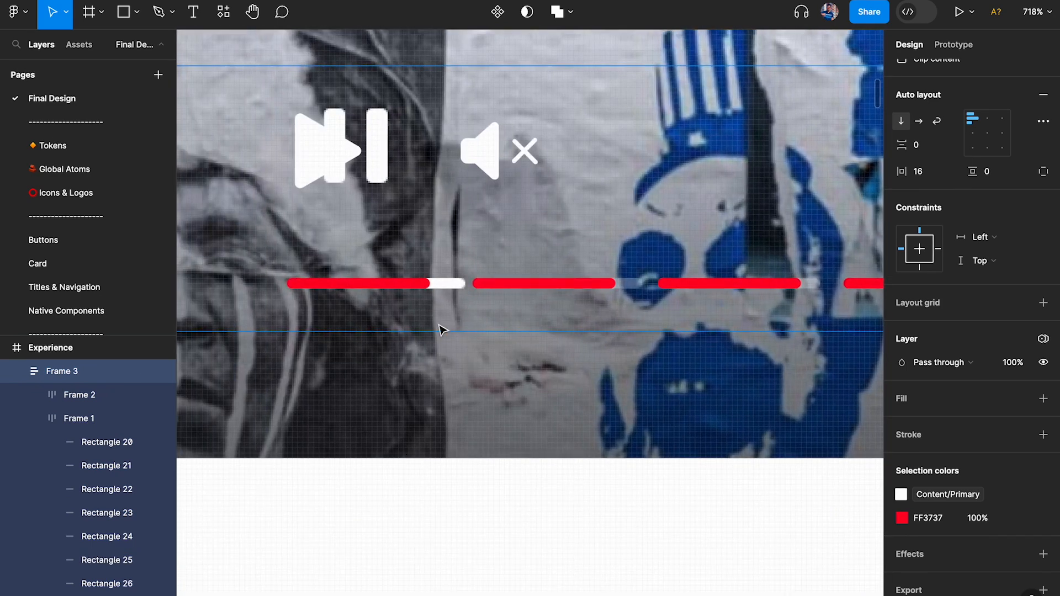
{"action": "scroll", "coordinate": [390, 367], "scroll_direction": "left", "scroll_amount": 5}
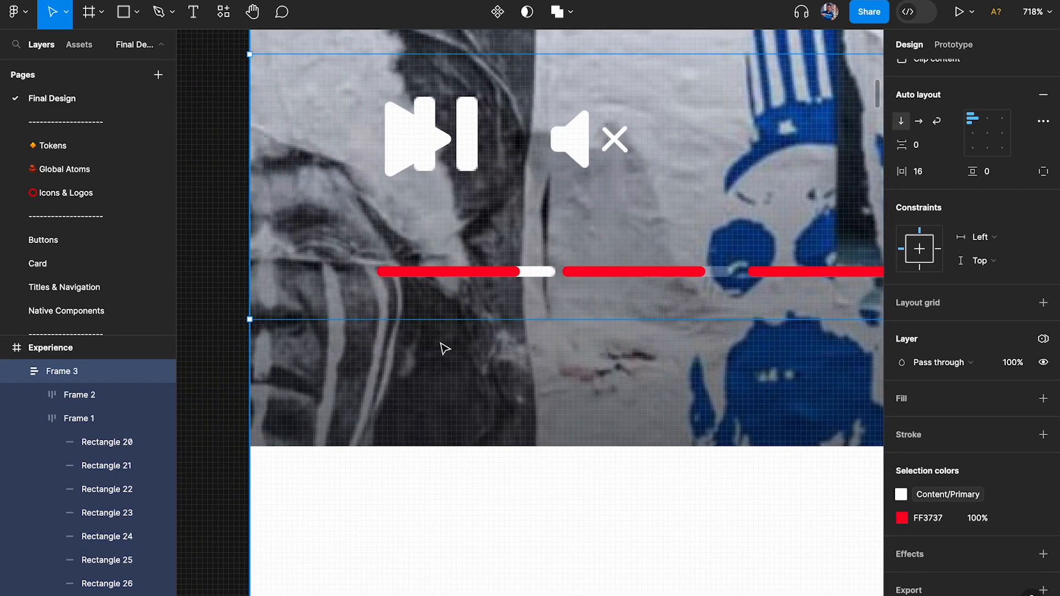
{"action": "left_click_drag", "start_coordinate": [497, 197], "coordinate": [506, 323]}
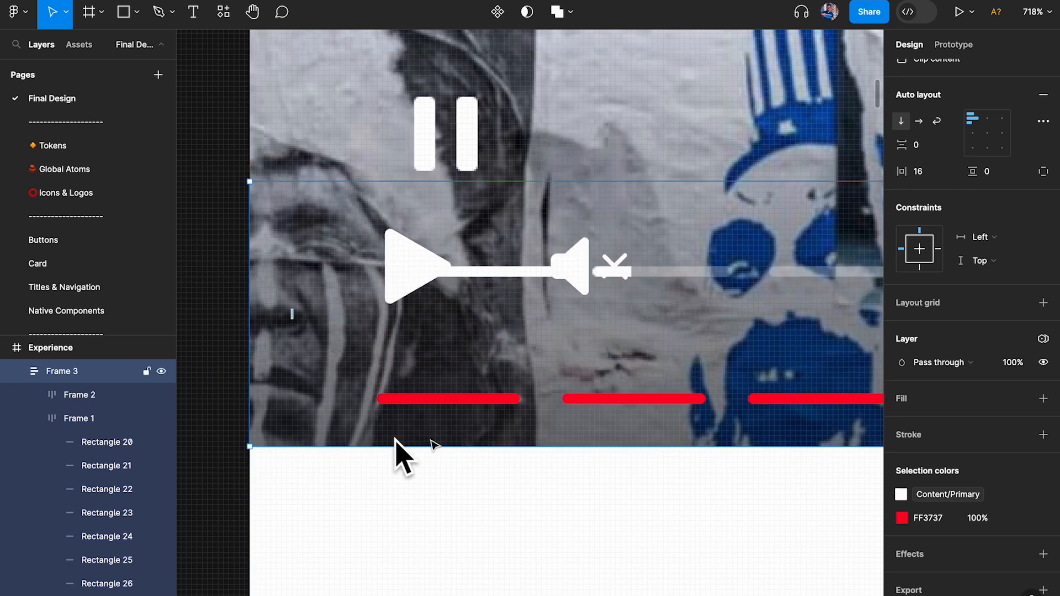
- Increase the control frame's vertical padding step by step to 9
{"action": "left_click", "coordinate": [995, 178]}
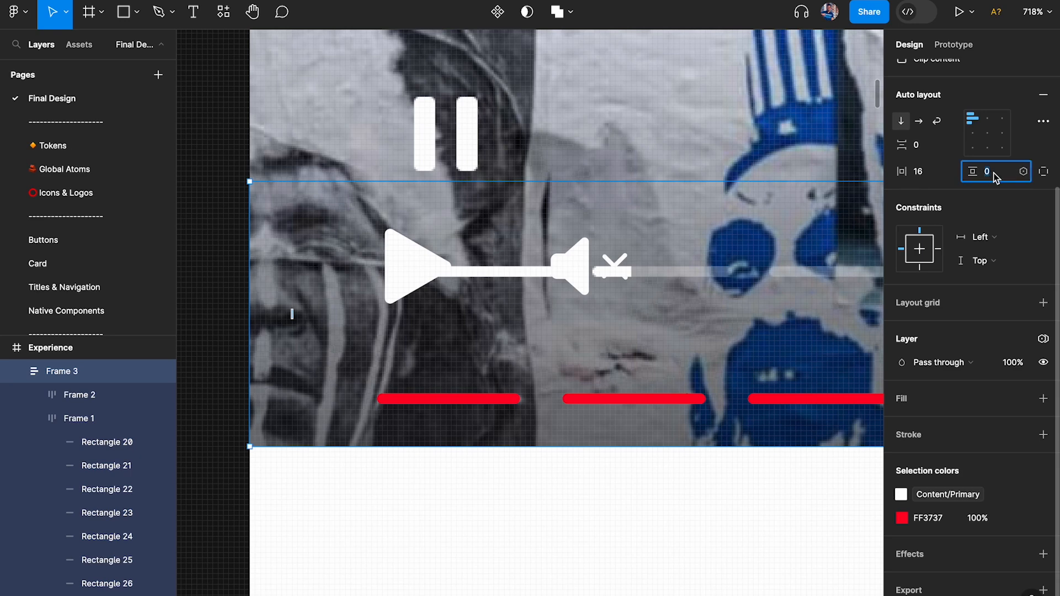
{"action": "key", "text": "Up"}
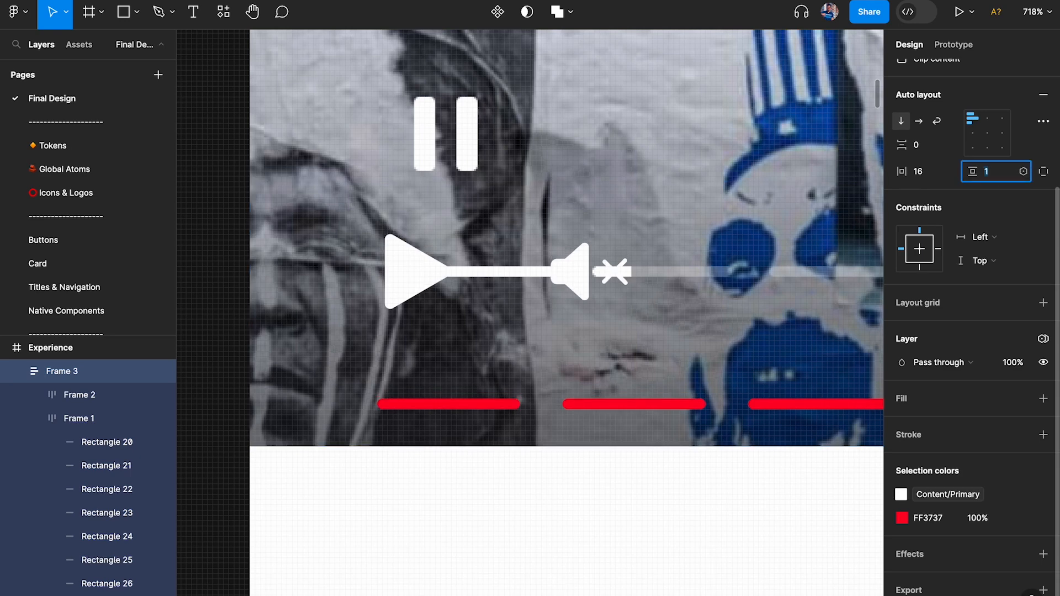
{"action": "key", "text": "Up"}
{"action": "key", "text": "Up"}
{"action": "key", "text": "Up"}
{"action": "key", "text": "Up"}
{"action": "key", "text": "Up"}
{"action": "key", "text": "Up"}
{"action": "key", "text": "Up"}
{"action": "key", "text": "Up"}
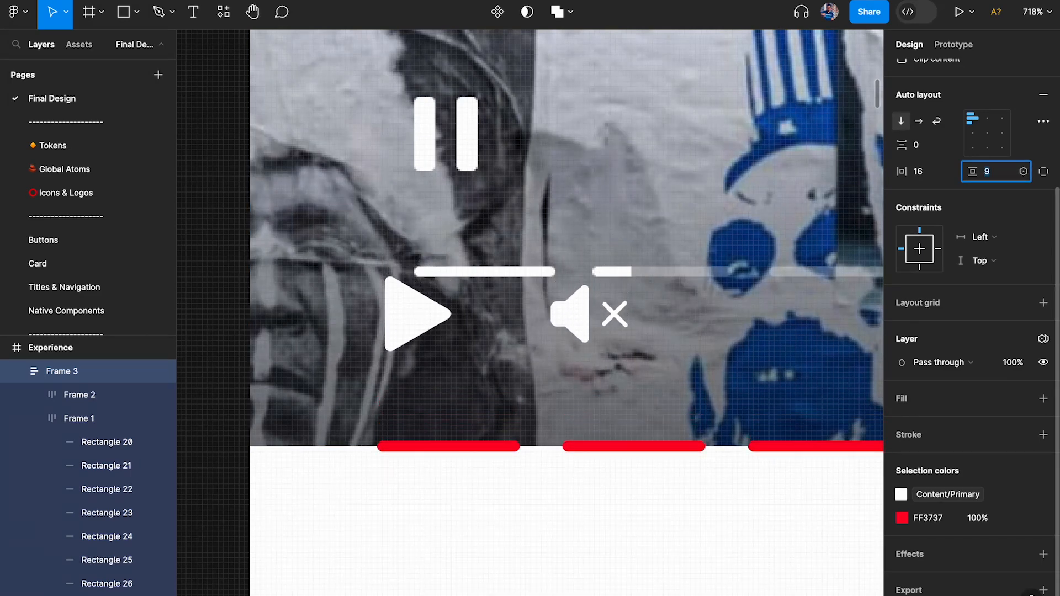
- Reselect the control frame and move it up over the image to Y 429
{"action": "left_click", "coordinate": [677, 213]}
{"action": "left_click", "coordinate": [542, 166]}
{"action": "scroll", "coordinate": [543, 160], "scroll_direction": "down", "scroll_amount": 2}
{"action": "left_click", "coordinate": [543, 288]}
{"action": "left_click_drag", "start_coordinate": [560, 336], "coordinate": [559, 188]}
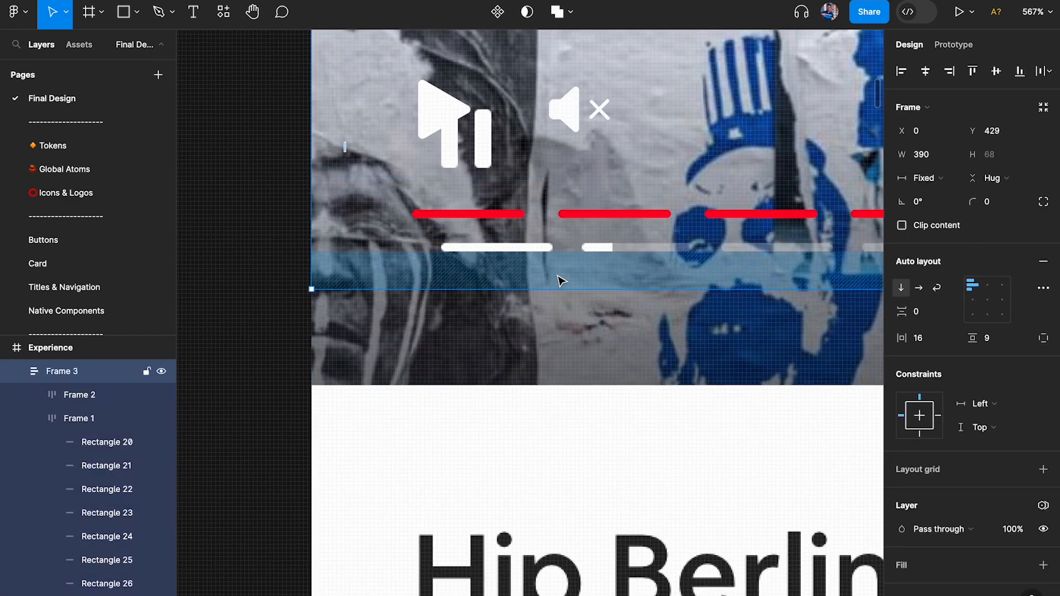
- Add a white fill at 50% opacity to the control frame
{"action": "scroll", "coordinate": [938, 386], "scroll_direction": "down", "scroll_amount": 3}
{"action": "left_click", "coordinate": [1043, 432]}
{"action": "left_click", "coordinate": [985, 456]}
{"action": "type", "text": "50"}
{"action": "key", "text": "Return"}
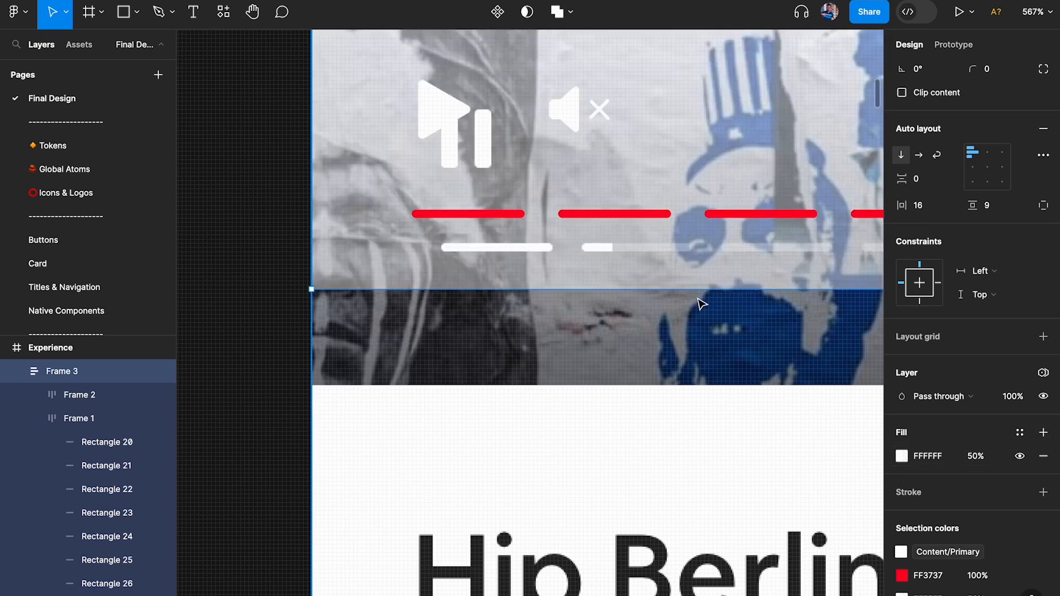
- Try a vertical padding of 16 on the control frame and settle on 24
{"action": "left_click", "coordinate": [998, 211]}
{"action": "key", "text": "Return"}
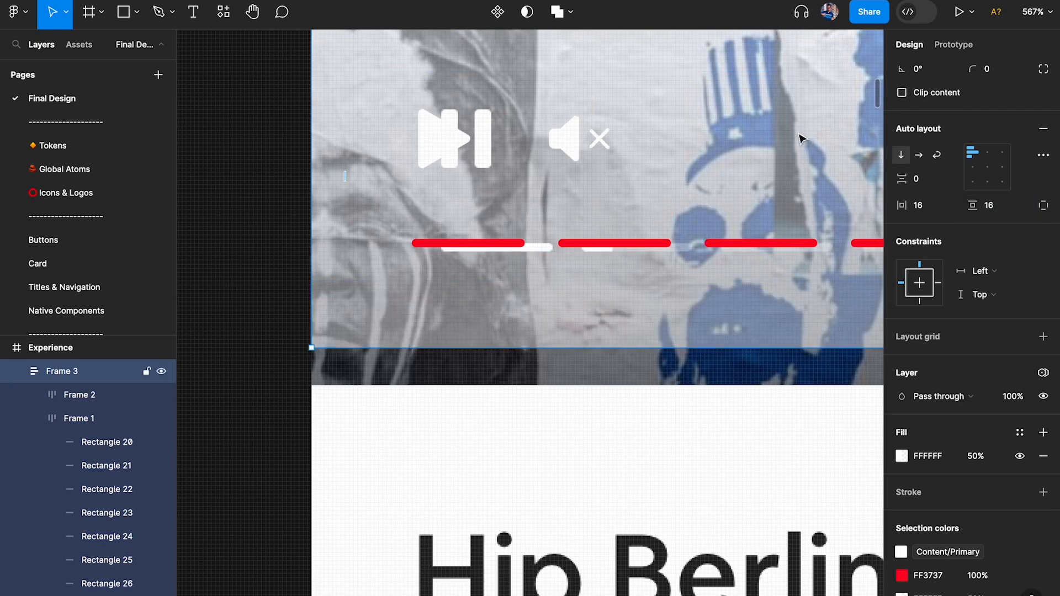
{"action": "left_click", "coordinate": [991, 205]}
{"action": "type", "text": "24"}
{"action": "key", "text": "Return"}
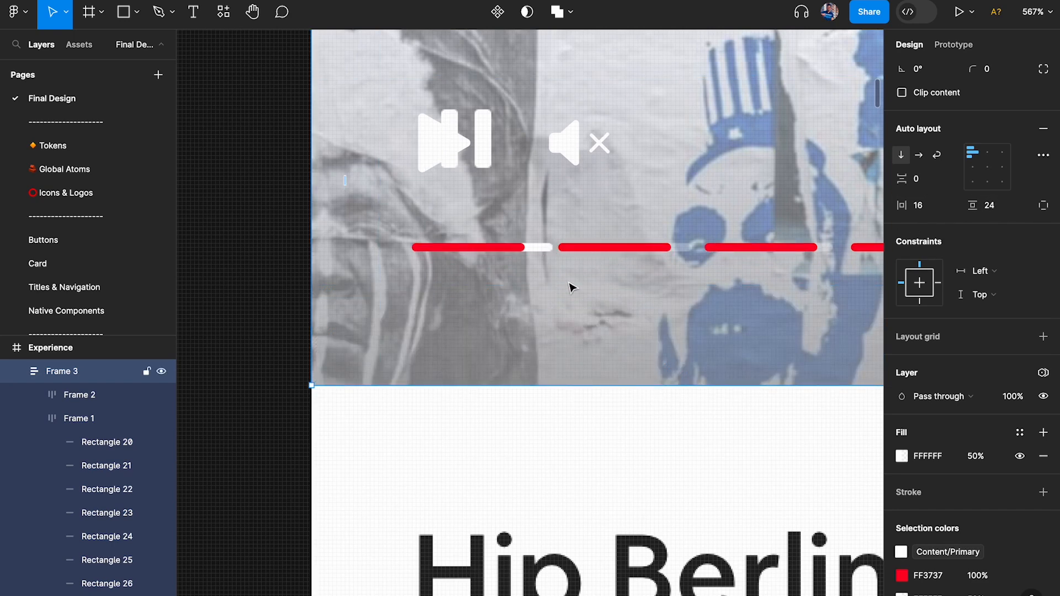
- Set the opacity of the control frame's white fill to 100%
{"action": "scroll", "coordinate": [568, 289], "scroll_direction": "down", "scroll_amount": 5}
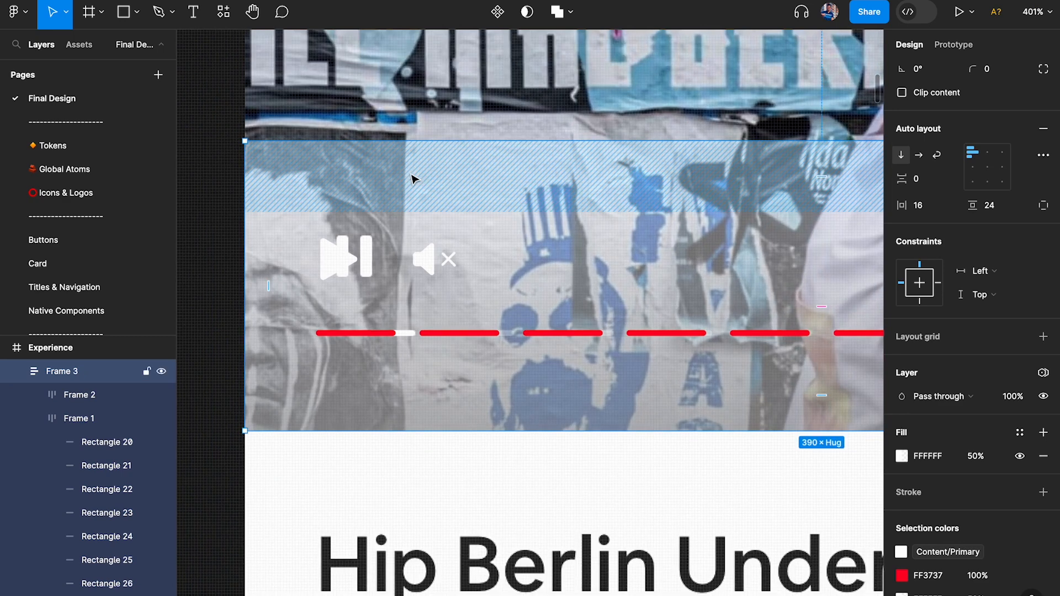
{"action": "scroll", "coordinate": [471, 407], "scroll_direction": "down", "scroll_amount": 8}
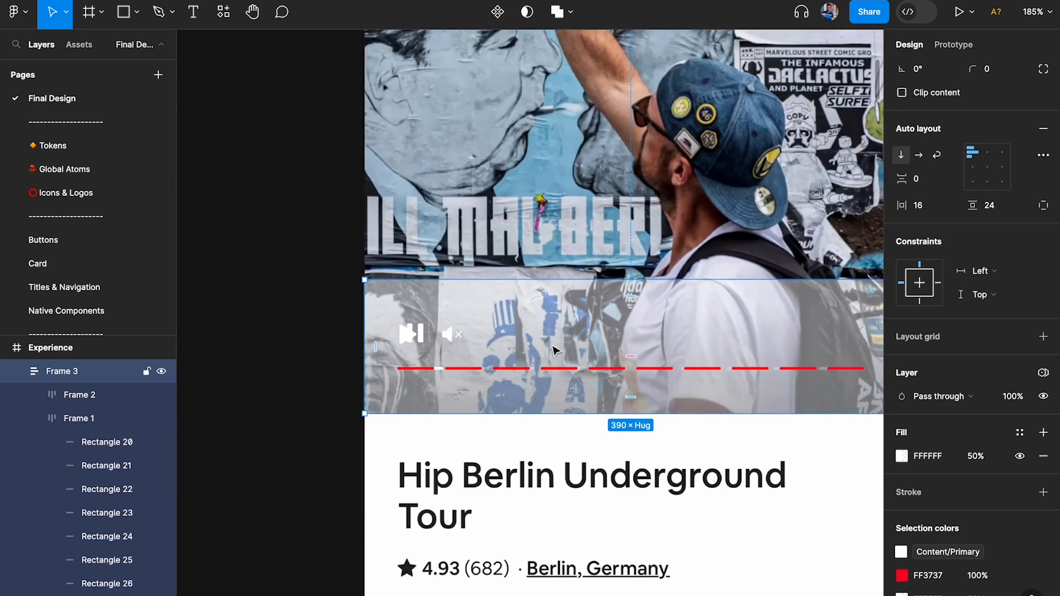
{"action": "left_click", "coordinate": [975, 456]}
{"action": "type", "text": "100"}
{"action": "key", "text": "Return"}
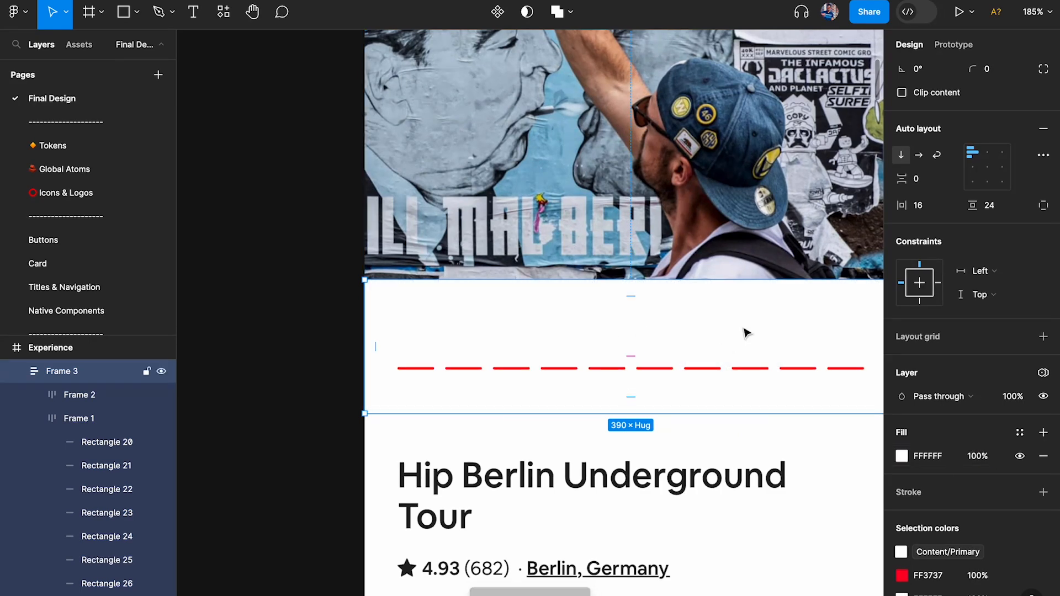
- Remove the control frame's white fill and apply the Surface/Primary-static color to the first progress segment
{"action": "left_click", "coordinate": [1043, 456]}
{"action": "scroll", "coordinate": [522, 360], "scroll_direction": "up", "scroll_amount": 8}
{"action": "left_click", "coordinate": [377, 389], "text": "ctrl"}
{"action": "scroll", "coordinate": [378, 388], "scroll_direction": "right", "scroll_amount": 2}
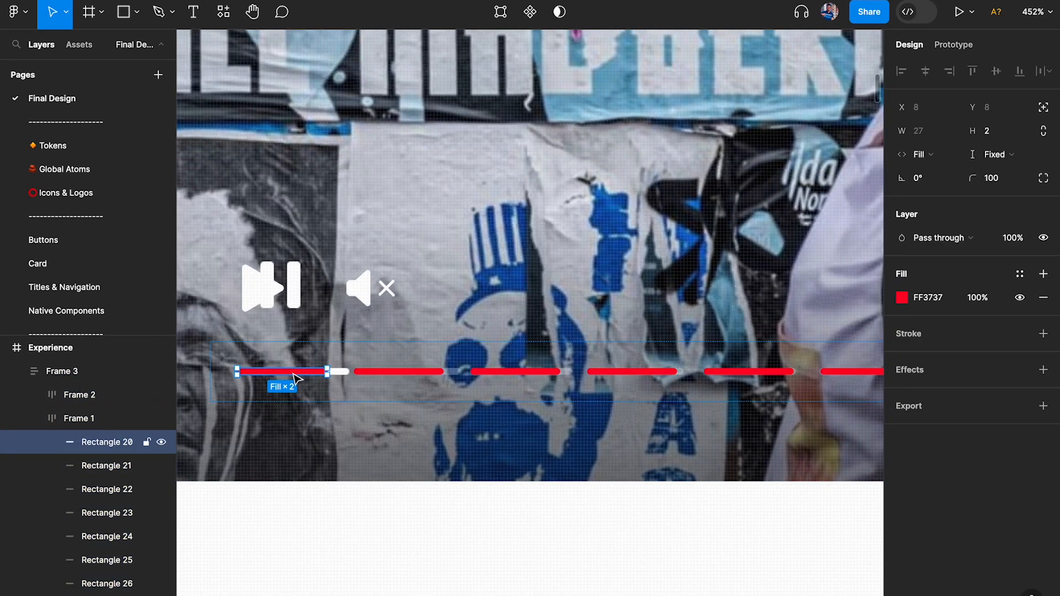
{"action": "left_click", "coordinate": [334, 353]}
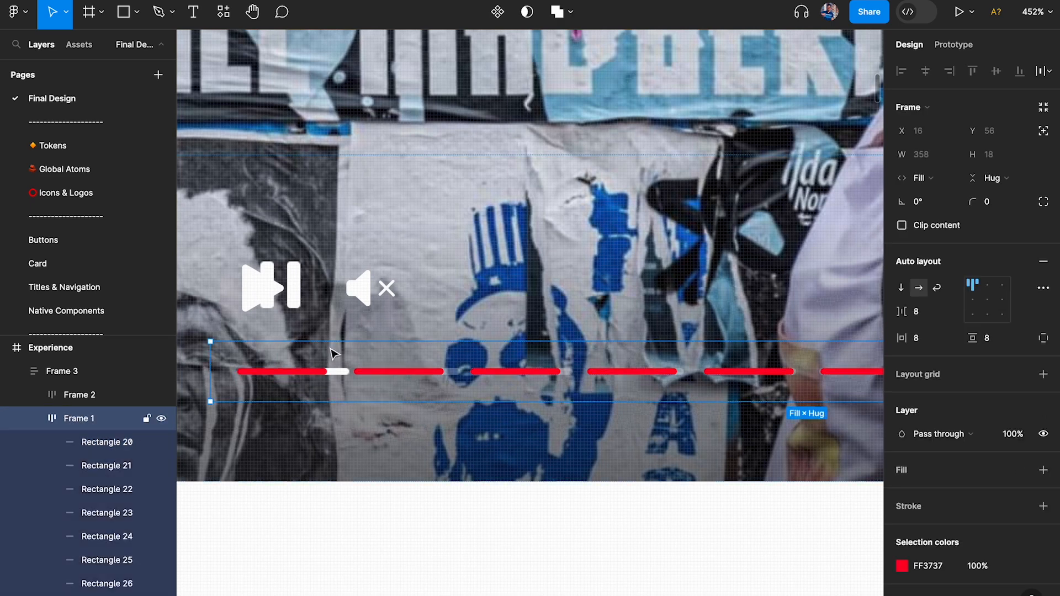
{"action": "left_click", "coordinate": [309, 378]}
{"action": "left_click", "coordinate": [299, 356]}
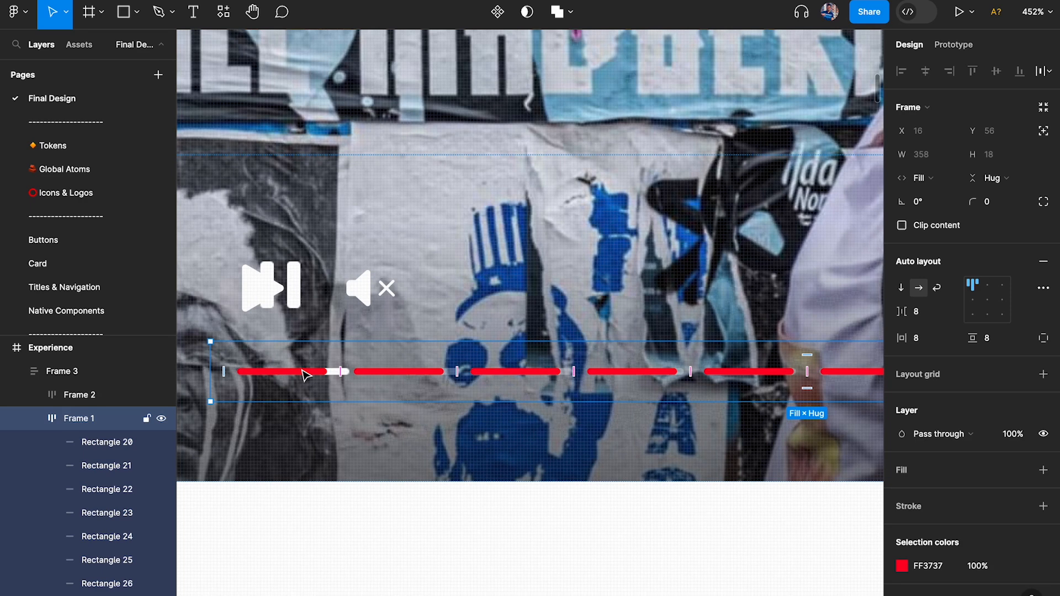
{"action": "left_click", "coordinate": [307, 372]}
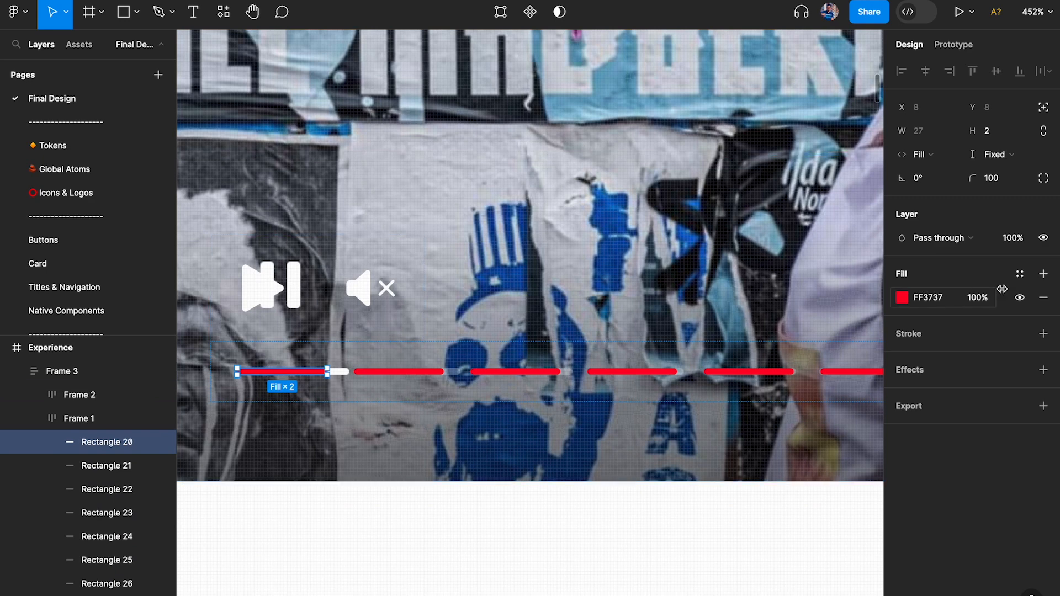
{"action": "left_click", "coordinate": [1020, 276]}
{"action": "left_click_drag", "start_coordinate": [805, 283], "coordinate": [803, 161]}
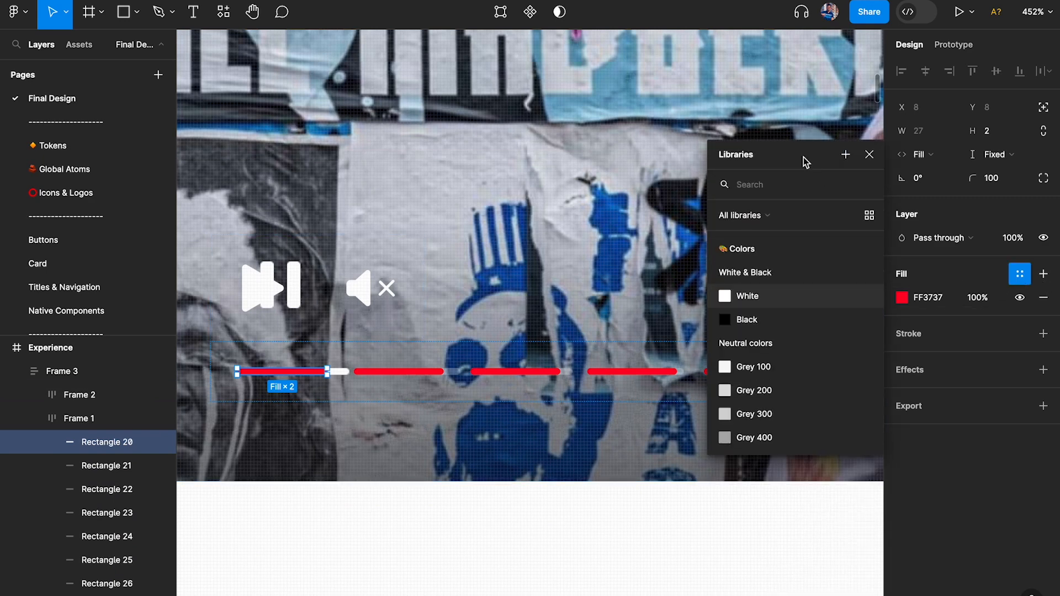
{"action": "type", "text": "sur"}
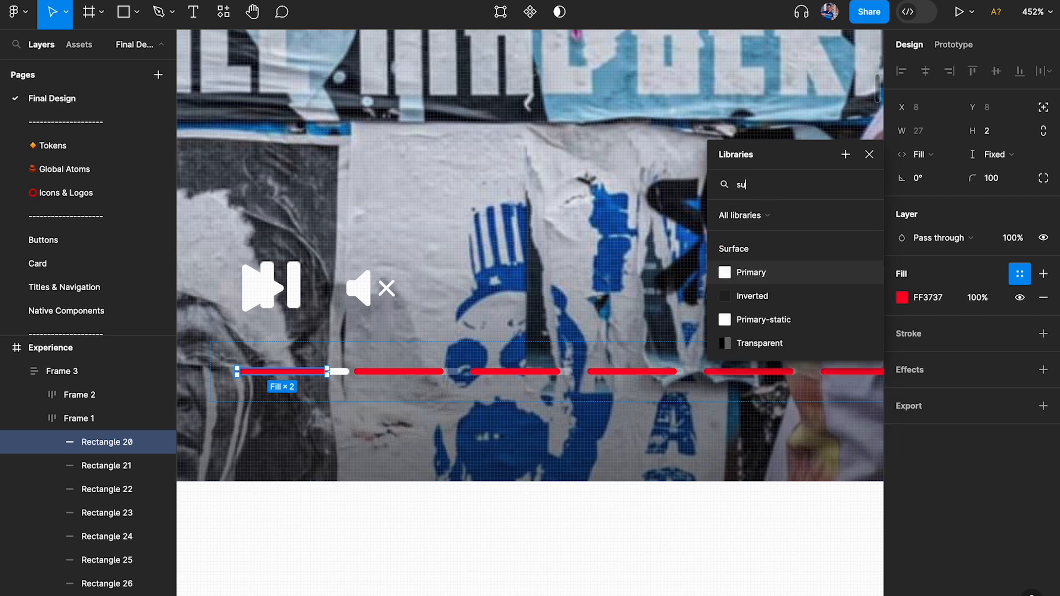
{"action": "left_click", "coordinate": [777, 320]}
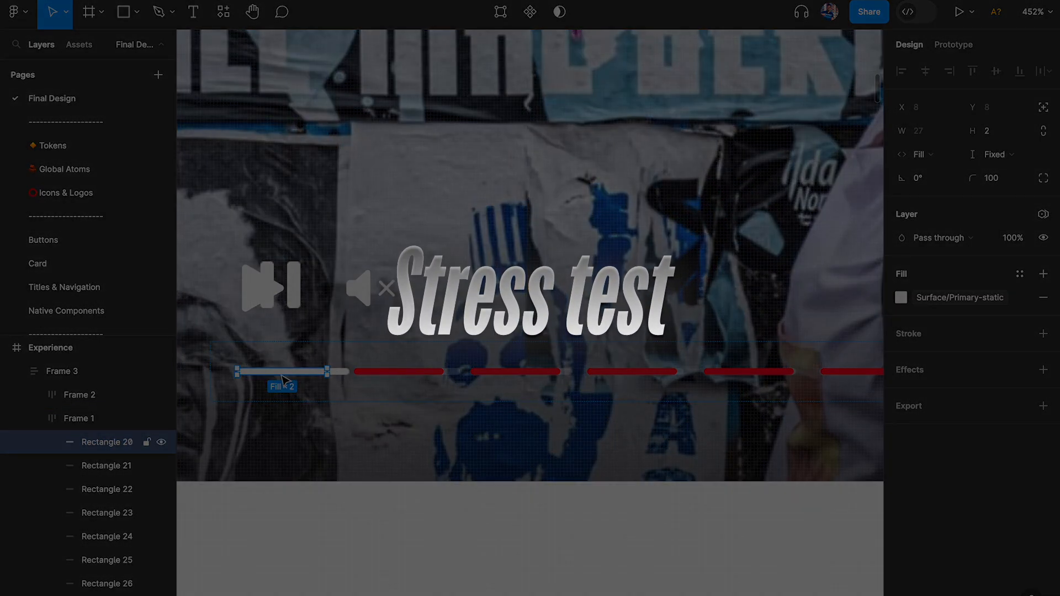
- Apply the Surface/Transparent color variable to the fills of the other nine progress segments
{"action": "left_click", "coordinate": [405, 371]}
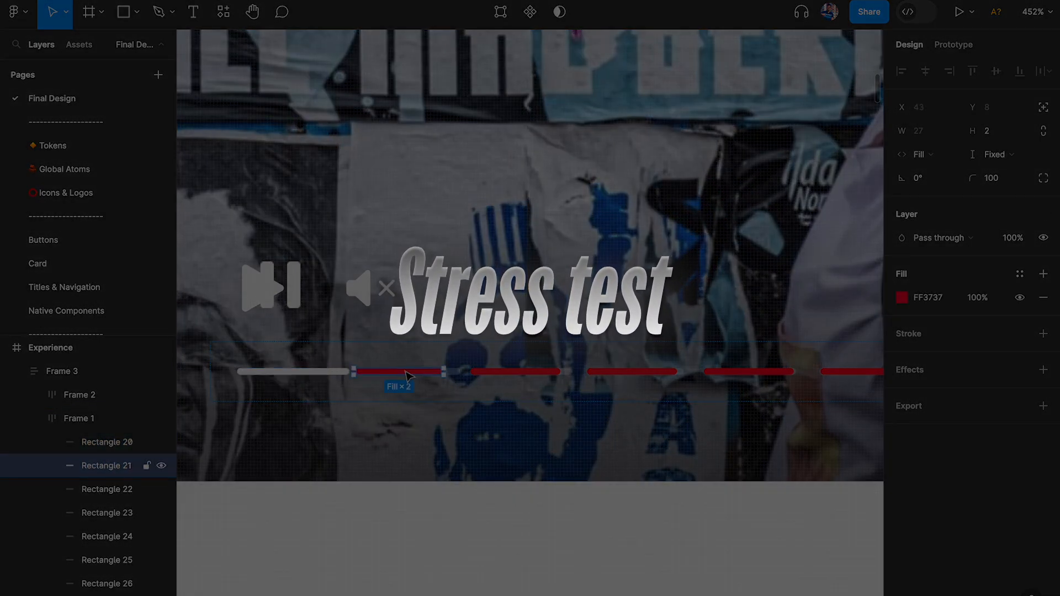
{"action": "left_click", "coordinate": [515, 370], "text": "shift"}
{"action": "left_click", "coordinate": [655, 372], "text": "shift"}
{"action": "scroll", "coordinate": [654, 371], "scroll_direction": "right", "scroll_amount": 4}
{"action": "left_click", "coordinate": [544, 373], "text": "shift"}
{"action": "left_click", "coordinate": [626, 373], "text": "shift"}
{"action": "scroll", "coordinate": [626, 378], "scroll_direction": "right", "scroll_amount": 3}
{"action": "left_click", "coordinate": [598, 372], "text": "shift"}
{"action": "left_click", "coordinate": [674, 374], "text": "shift"}
{"action": "scroll", "coordinate": [663, 375], "scroll_direction": "right", "scroll_amount": 4}
{"action": "left_click", "coordinate": [639, 377], "text": "shift"}
{"action": "left_click", "coordinate": [738, 377], "text": "shift"}
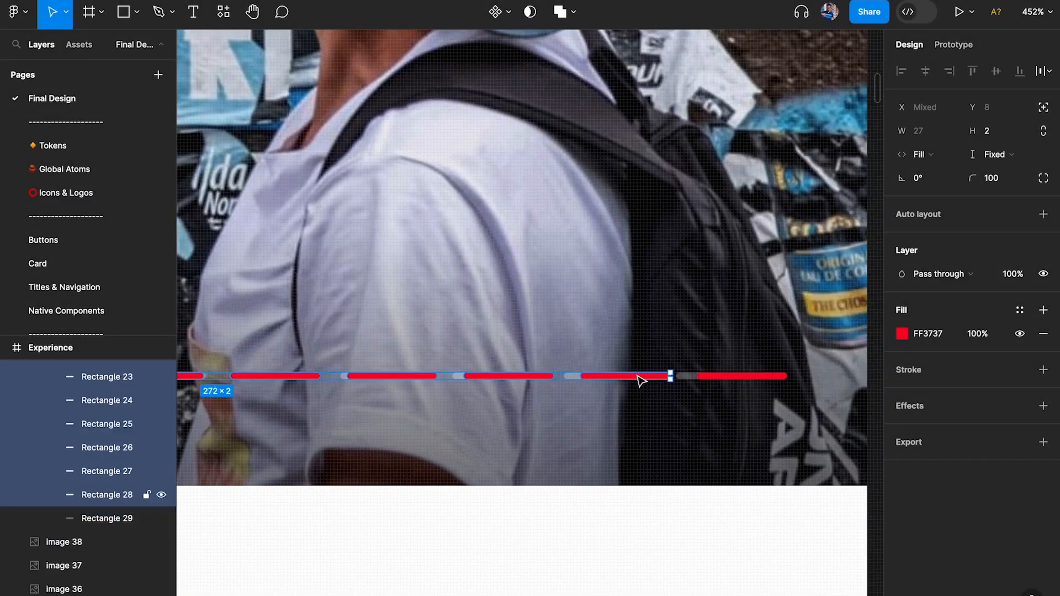
{"action": "scroll", "coordinate": [655, 338], "scroll_direction": "down", "scroll_amount": 3}
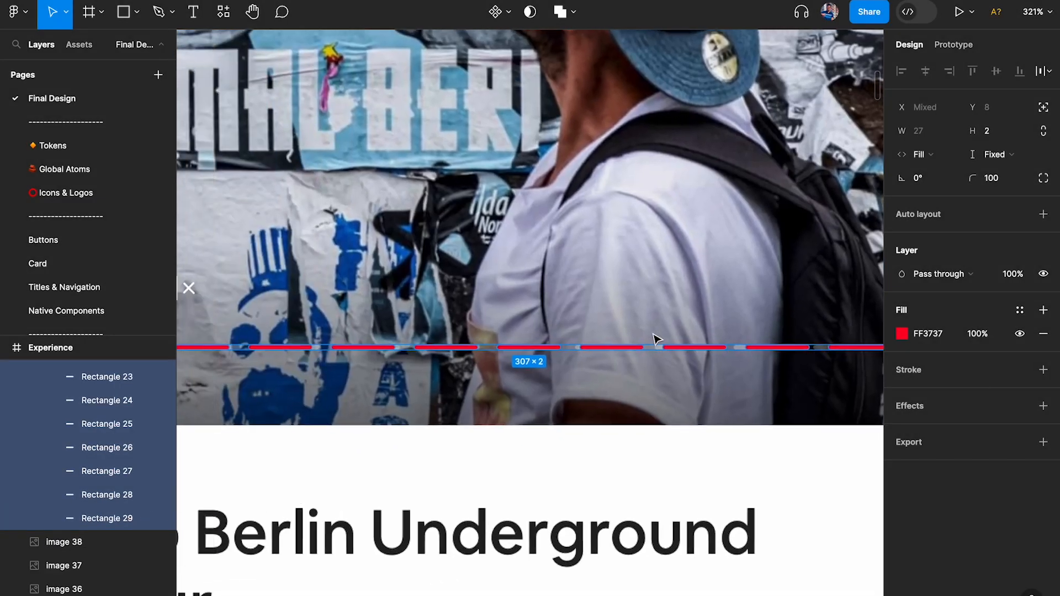
{"action": "left_click", "coordinate": [1020, 310]}
{"action": "type", "text": "sur"}
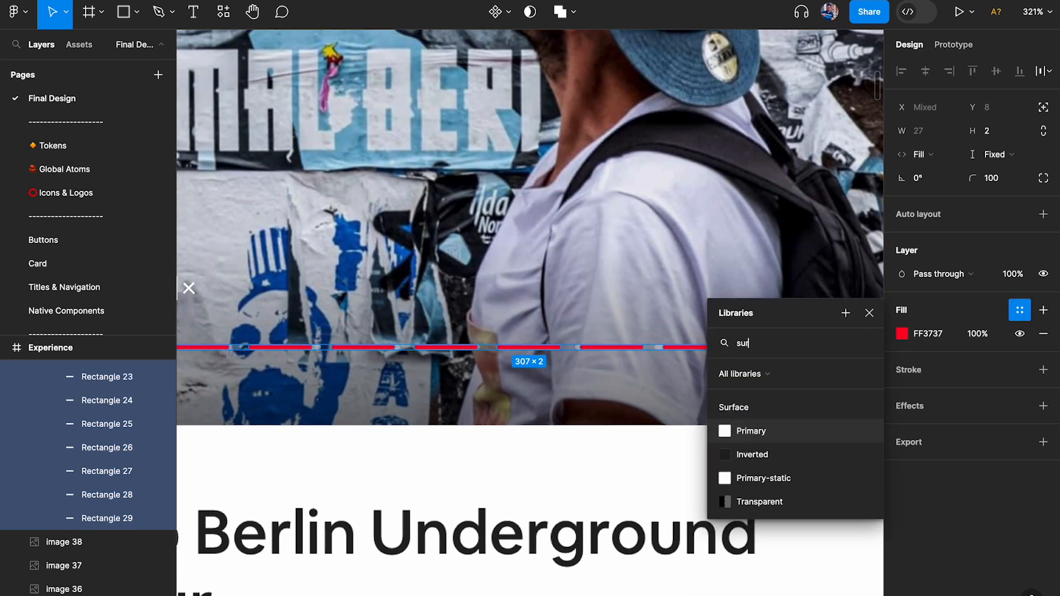
{"action": "left_click", "coordinate": [760, 503]}
{"action": "scroll", "coordinate": [745, 416], "scroll_direction": "up", "scroll_amount": 5}
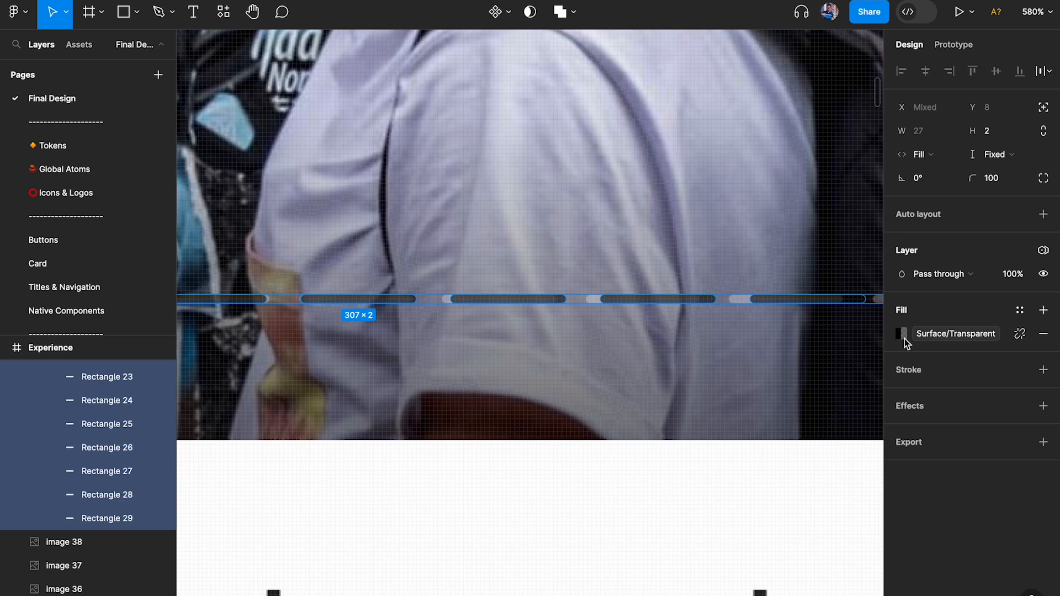
{"action": "scroll", "coordinate": [716, 397], "scroll_direction": "down", "scroll_amount": 10}
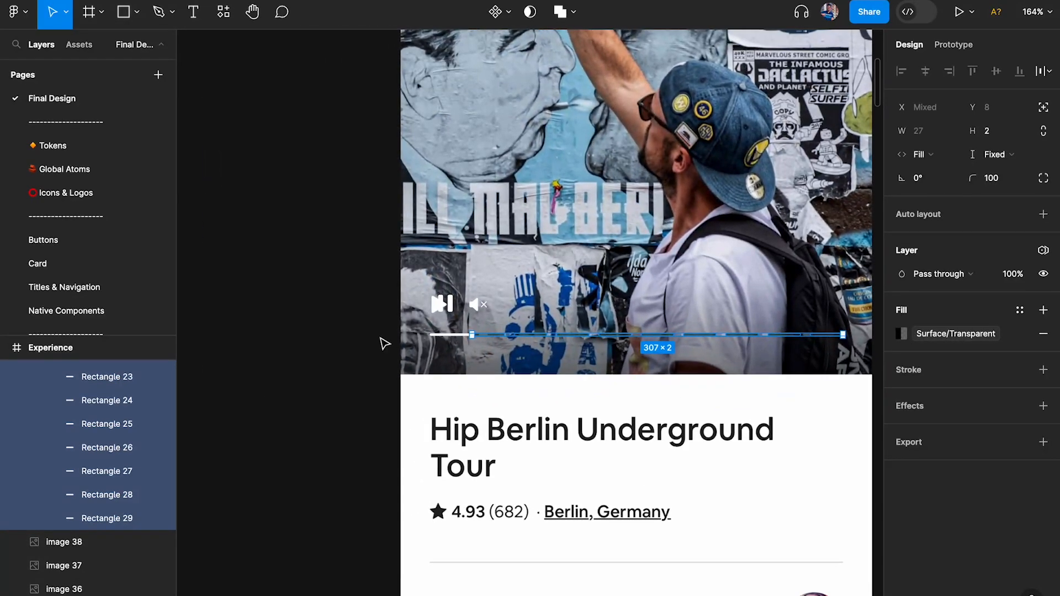
- Create a new color variable in the Tokens collection and place it directly above Transparent in the Surface group
{"action": "left_click", "coordinate": [388, 342]}
{"action": "left_click", "coordinate": [1043, 137]}
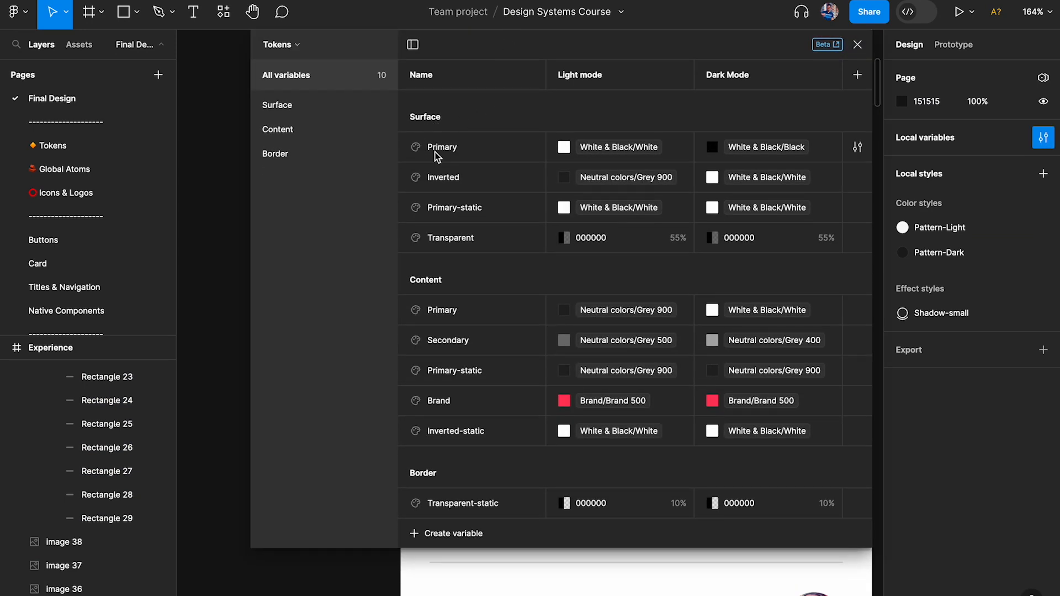
{"action": "left_click", "coordinate": [460, 148]}
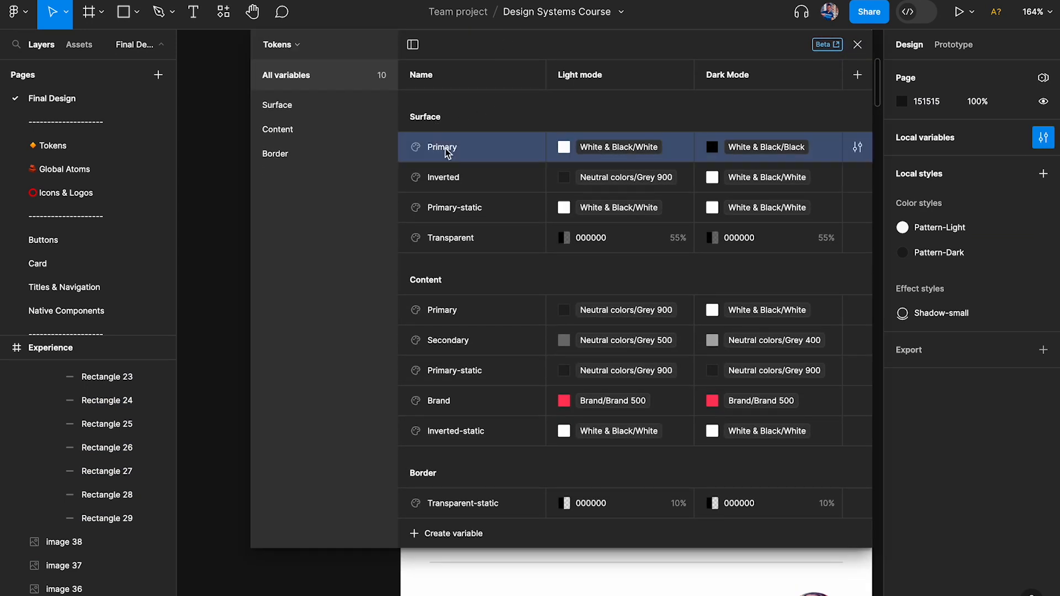
{"action": "left_click", "coordinate": [461, 181]}
{"action": "left_click", "coordinate": [478, 213]}
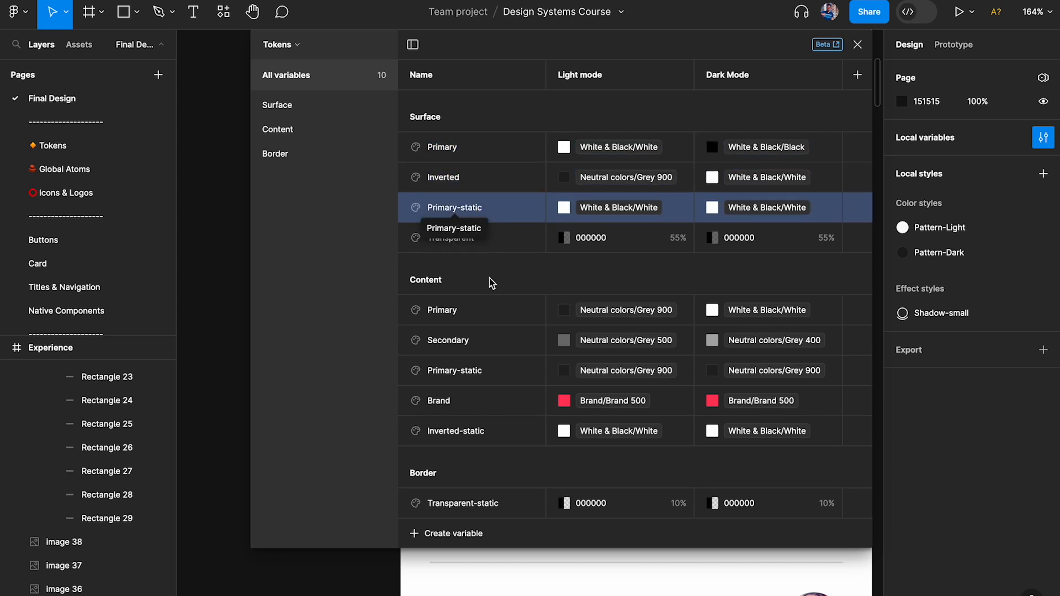
{"action": "left_click", "coordinate": [458, 241]}
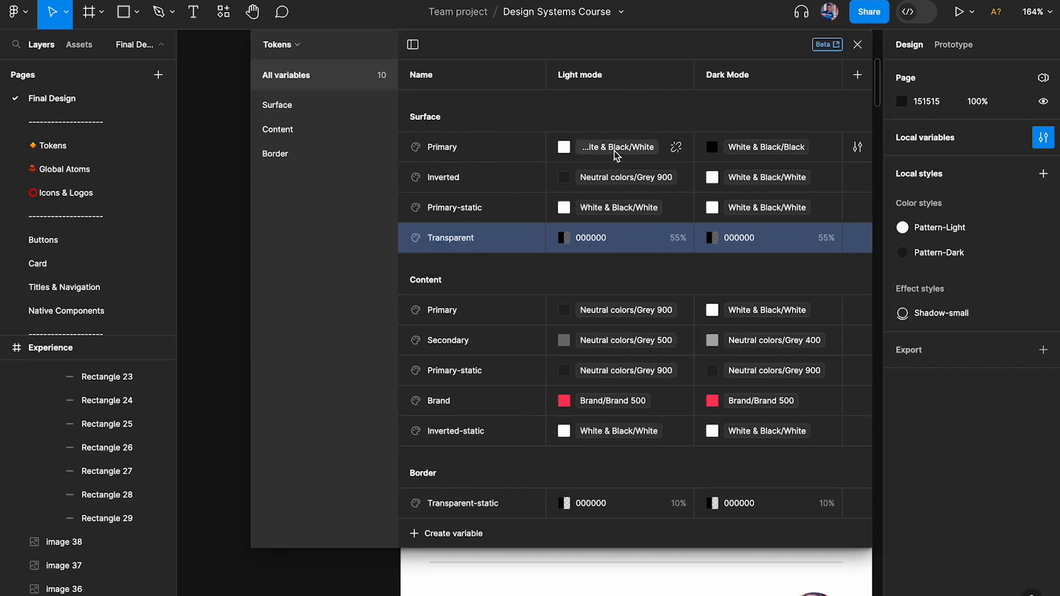
{"action": "left_click", "coordinate": [472, 532]}
{"action": "left_click", "coordinate": [467, 557]}
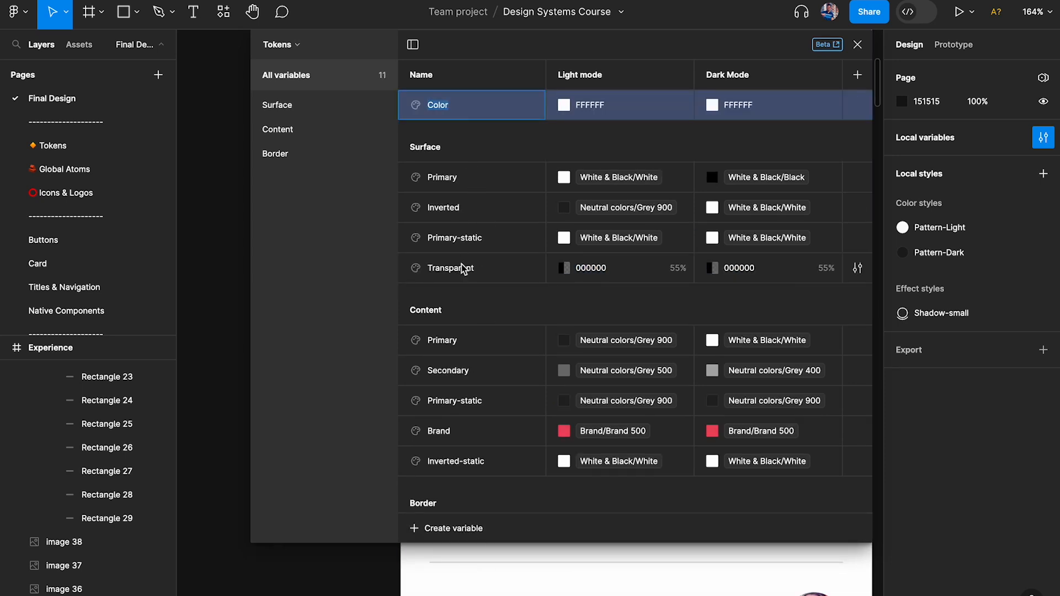
{"action": "left_click_drag", "start_coordinate": [414, 107], "coordinate": [436, 265]}
- Rename the Surface variable Transparent as Inverted-transparent
{"action": "left_click", "coordinate": [447, 149]}
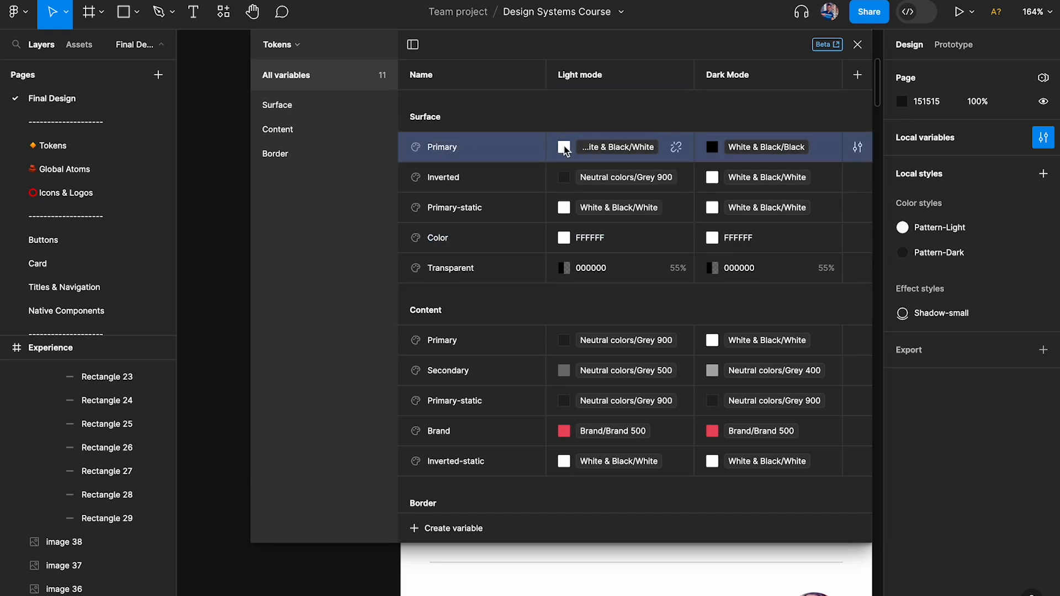
{"action": "left_click", "coordinate": [467, 272]}
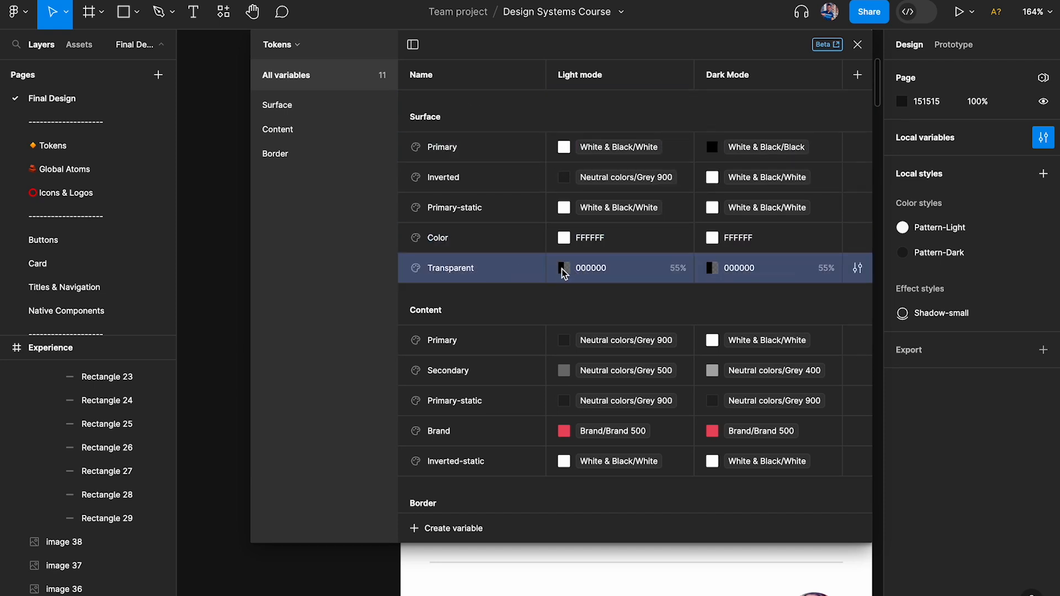
{"action": "double_click", "coordinate": [429, 268]}
{"action": "type", "text": "Inverted-"}
{"action": "key", "text": "Delete"}
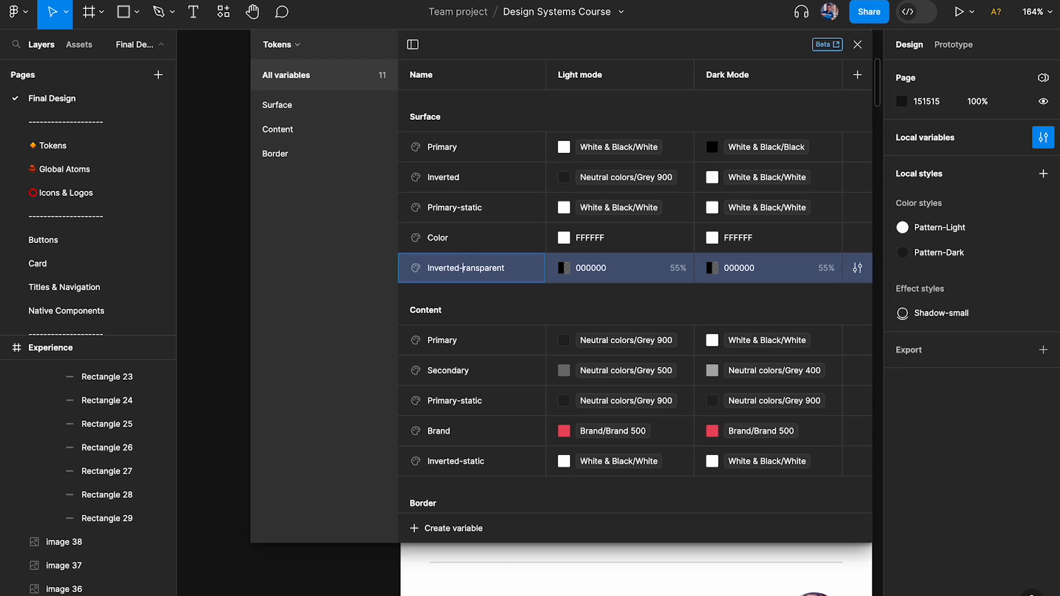
{"action": "type", "text": "t"}
- Rename the newly created Surface color variable as Primary-transparent
{"action": "double_click", "coordinate": [438, 237]}
{"action": "type", "text": "Prim"}
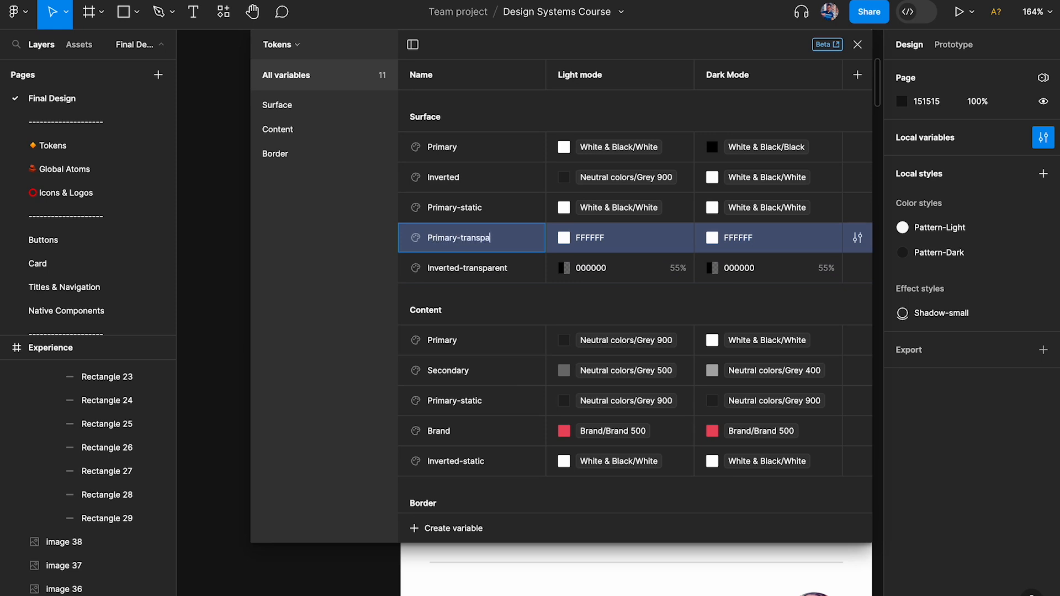
{"action": "key", "text": "Return"}
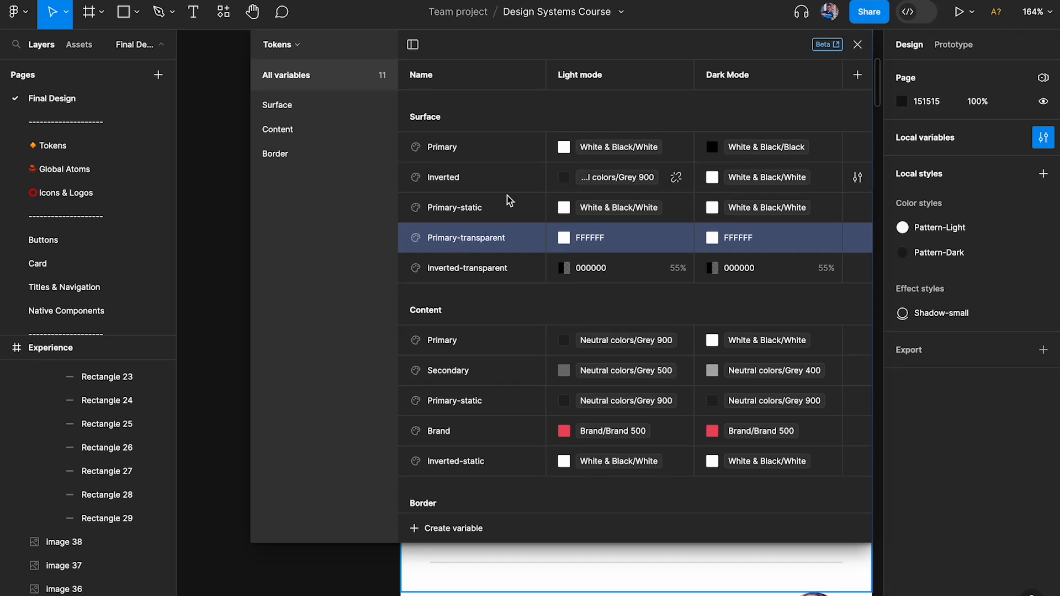
{"action": "left_click", "coordinate": [488, 274]}
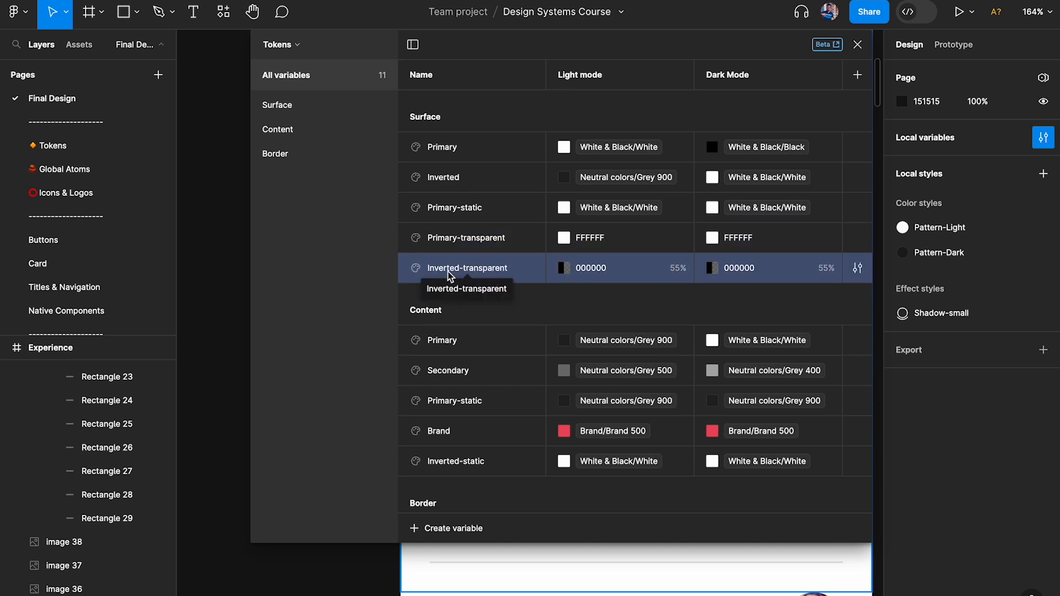
- Set the opacity of Primary-transparent's light mode color to 55%
{"action": "double_click", "coordinate": [593, 244]}
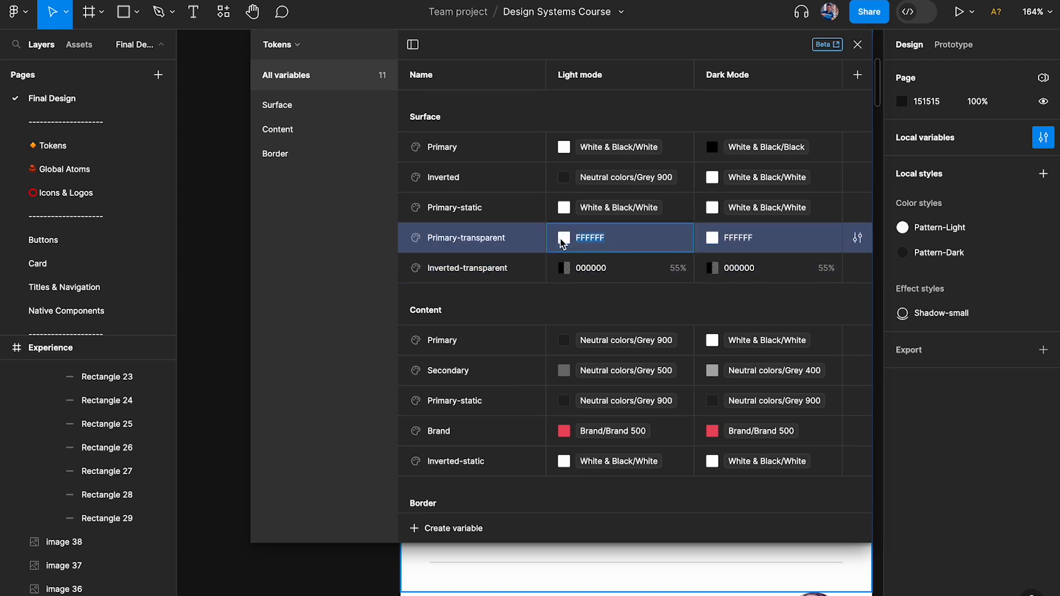
{"action": "left_click", "coordinate": [562, 243]}
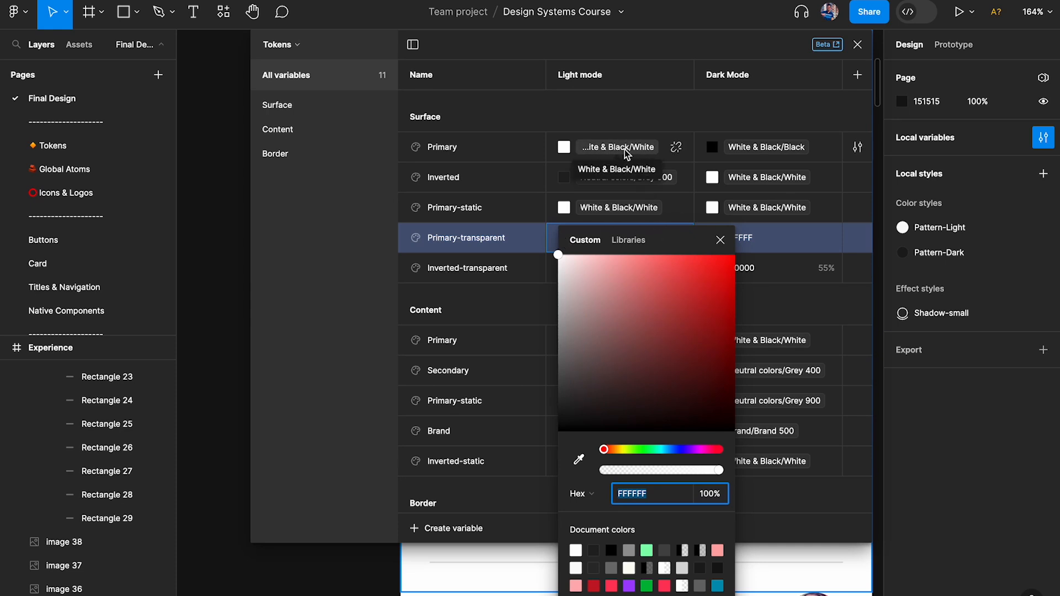
{"action": "left_click", "coordinate": [629, 240]}
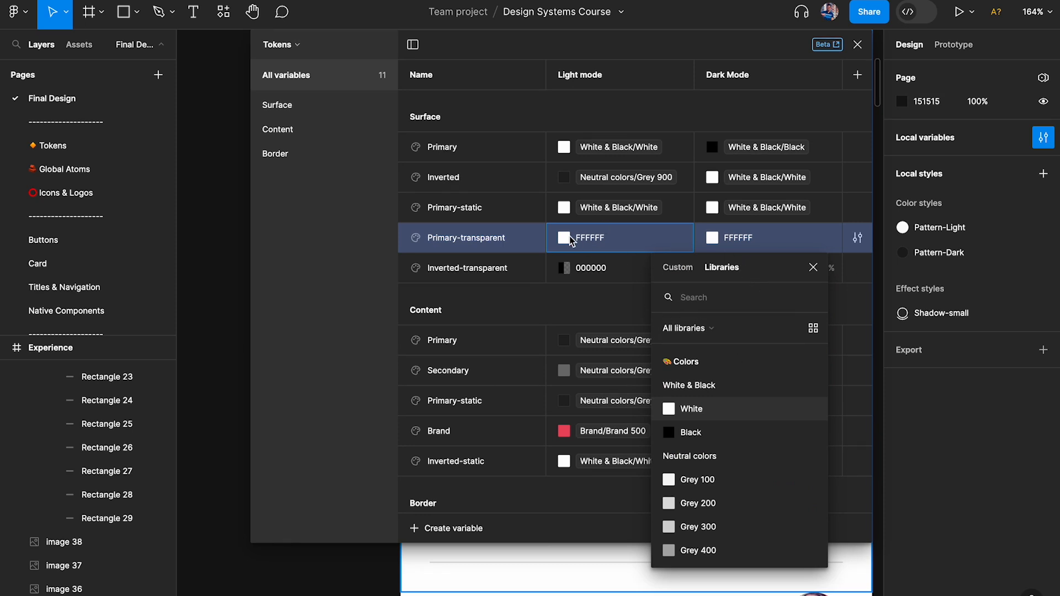
{"action": "left_click", "coordinate": [569, 238]}
{"action": "left_click", "coordinate": [569, 238]}
{"action": "left_click", "coordinate": [718, 500]}
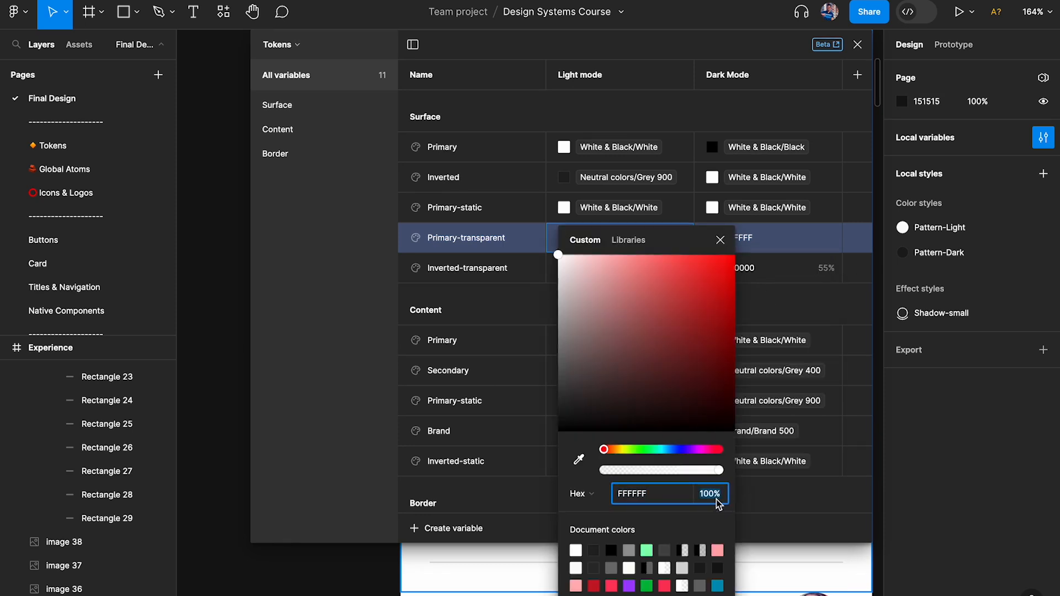
{"action": "key", "text": "Return"}
{"action": "left_click", "coordinate": [720, 241]}
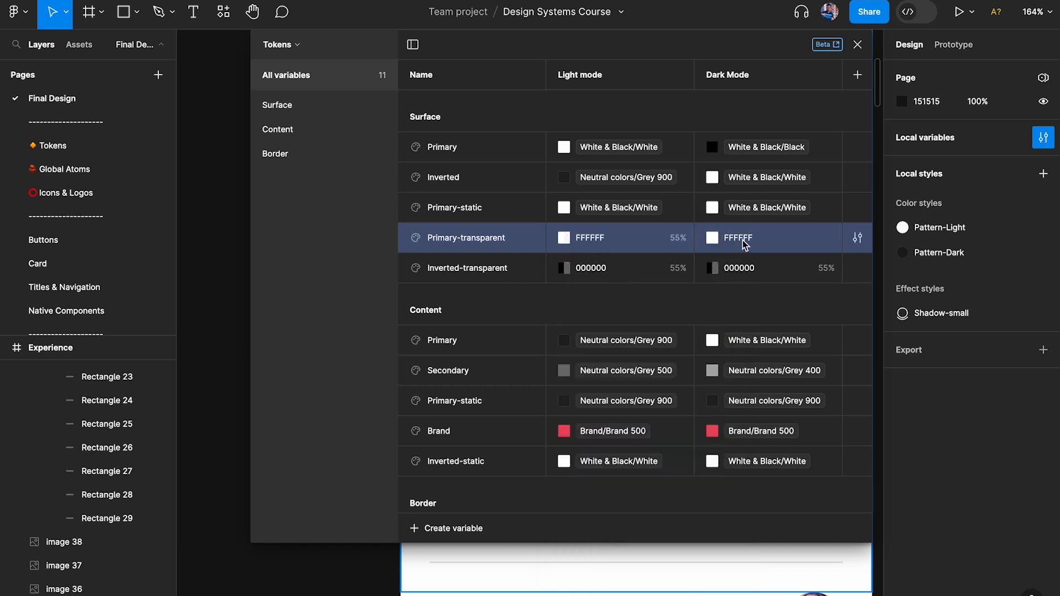
- Set the opacity of Primary-transparent's dark mode color to 55% and close the variables
{"action": "left_click", "coordinate": [718, 241]}
{"action": "left_click", "coordinate": [859, 493]}
{"action": "type", "text": "55"}
{"action": "key", "text": "Return"}
{"action": "left_click", "coordinate": [868, 240]}
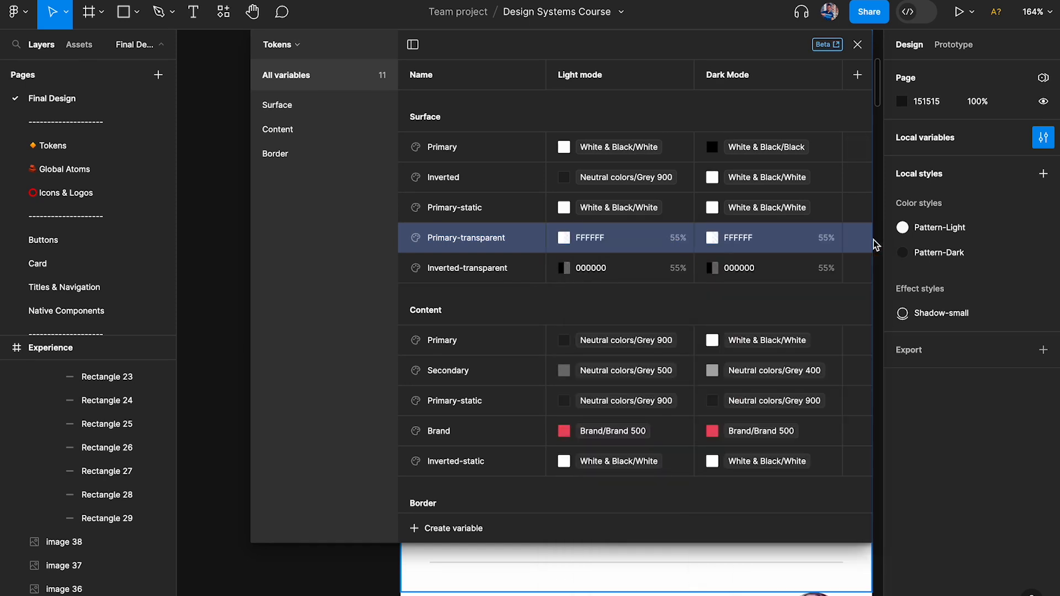
{"action": "left_click", "coordinate": [857, 45]}
- Apply the Surface/Primary-transparent color variable to the nine progress segments after the first one
{"action": "left_click", "coordinate": [493, 333]}
{"action": "scroll", "coordinate": [493, 332], "scroll_direction": "up", "scroll_amount": 5}
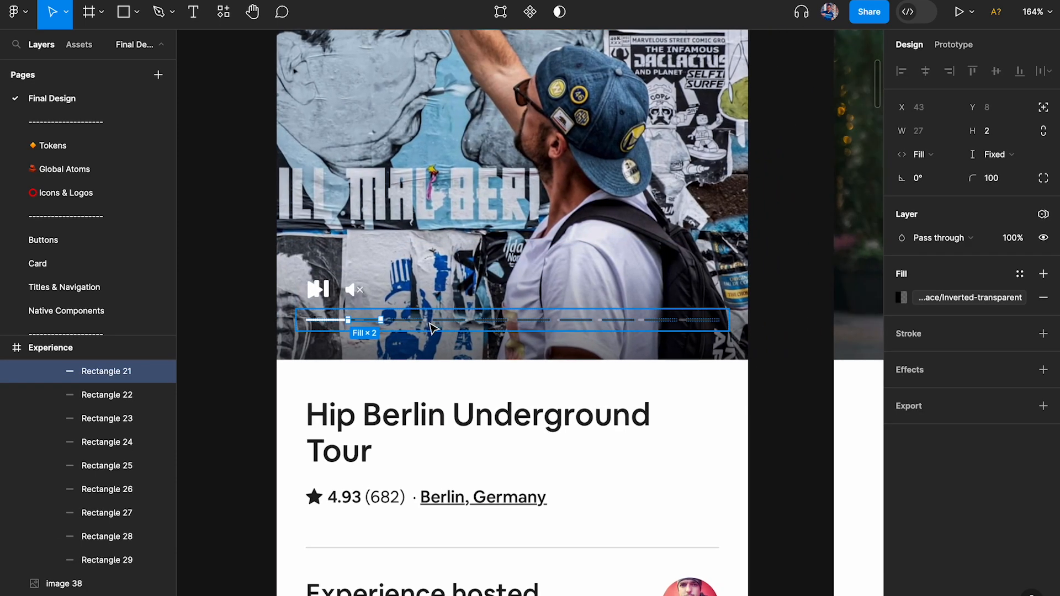
{"action": "left_click", "coordinate": [530, 334], "text": "shift"}
{"action": "left_click", "coordinate": [573, 335], "text": "shift"}
{"action": "left_click", "coordinate": [527, 320], "text": "shift"}
{"action": "left_click", "coordinate": [594, 319], "text": "shift"}
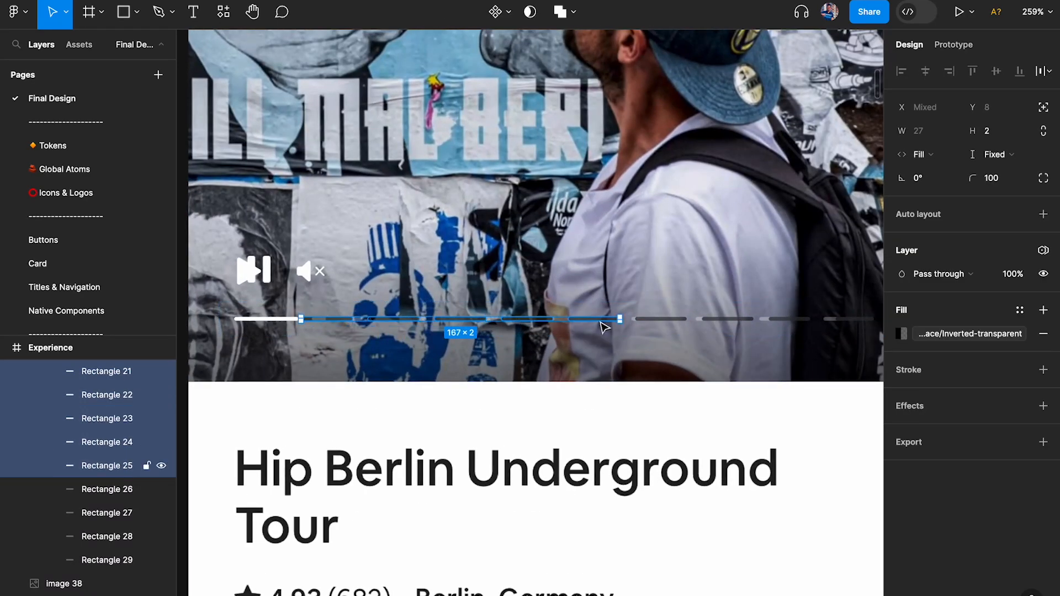
{"action": "left_click", "coordinate": [660, 320], "text": "shift"}
{"action": "left_click", "coordinate": [710, 320], "text": "shift"}
{"action": "scroll", "coordinate": [709, 320], "scroll_direction": "right", "scroll_amount": 3}
{"action": "left_click", "coordinate": [716, 314], "text": "shift"}
{"action": "left_click", "coordinate": [754, 314], "text": "shift"}
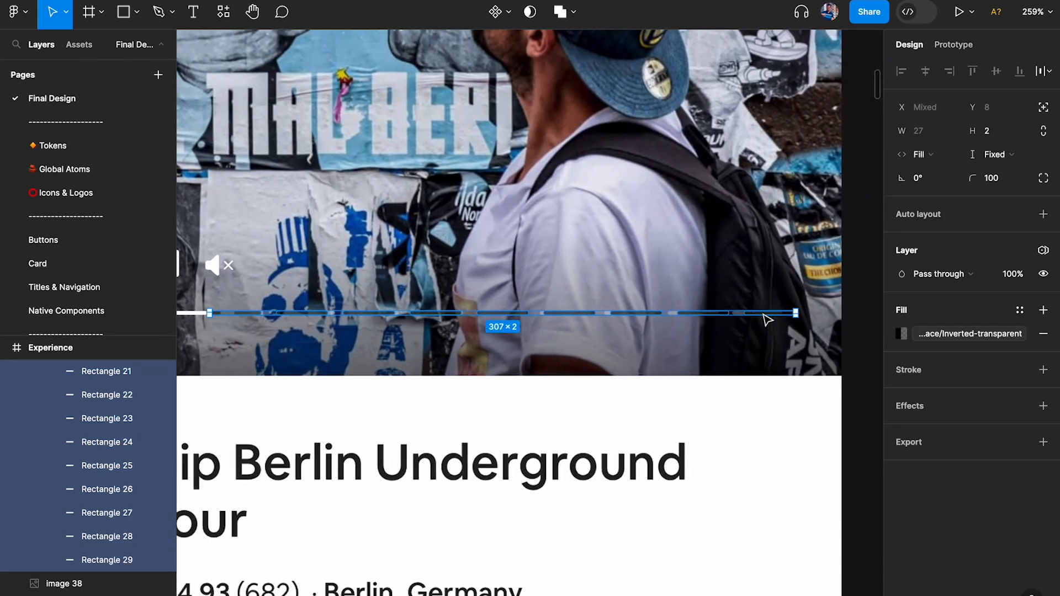
{"action": "left_click", "coordinate": [952, 333]}
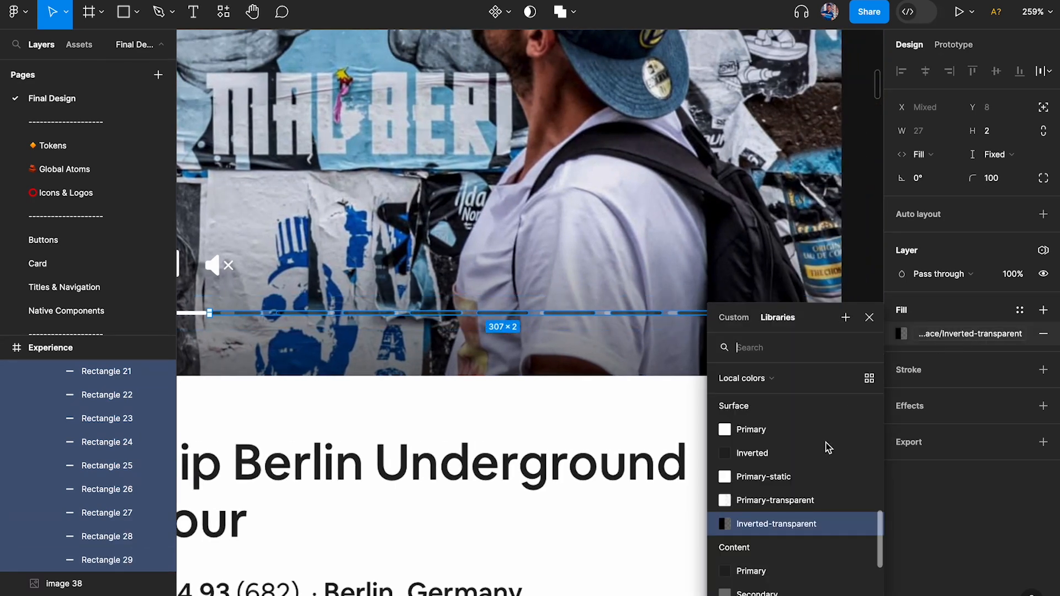
{"action": "left_click", "coordinate": [767, 500]}
{"action": "left_click", "coordinate": [636, 440]}
{"action": "scroll", "coordinate": [636, 440], "scroll_direction": "left", "scroll_amount": 4}
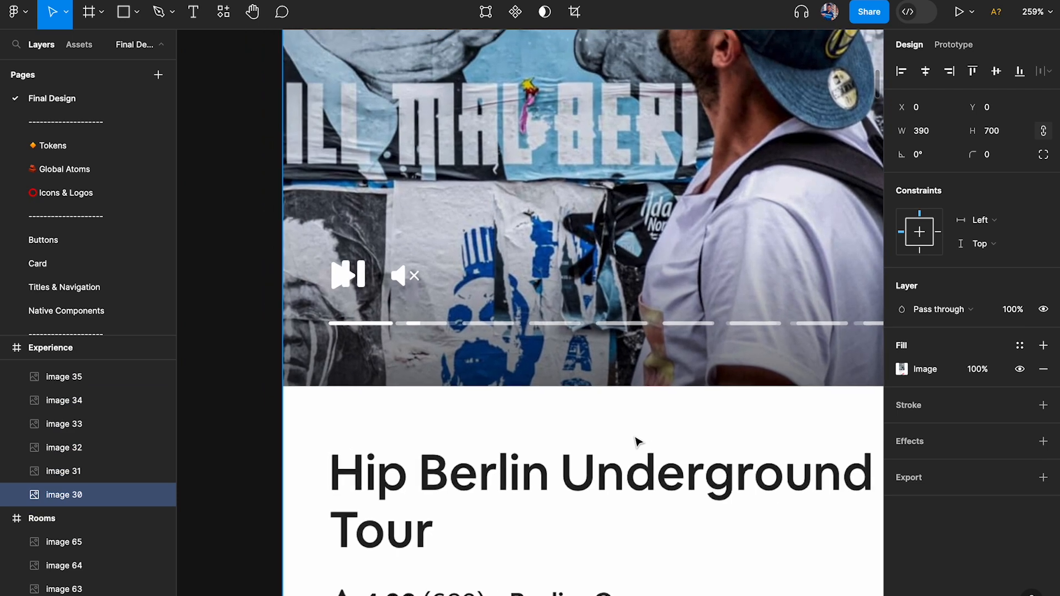
- Set the opacity of the Primary-transparent surface variable to 50% in light and dark mode and close the variables
{"action": "left_click", "coordinate": [380, 313]}
{"action": "scroll", "coordinate": [450, 322], "scroll_direction": "up", "scroll_amount": 5}
{"action": "left_click_drag", "start_coordinate": [379, 312], "coordinate": [485, 225]}
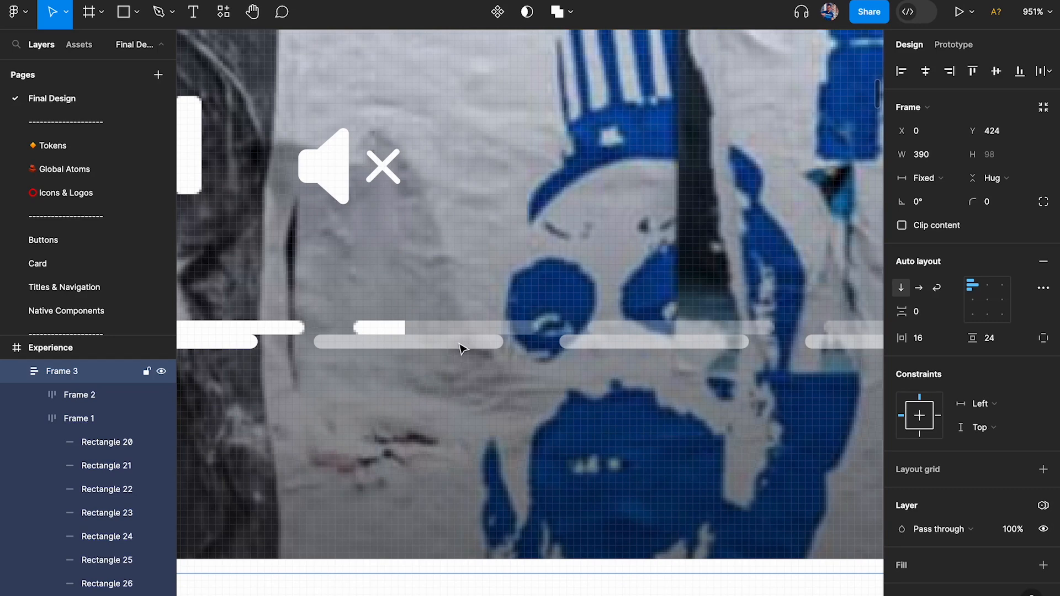
{"action": "scroll", "coordinate": [463, 348], "scroll_direction": "down", "scroll_amount": 6}
{"action": "left_click", "coordinate": [261, 297]}
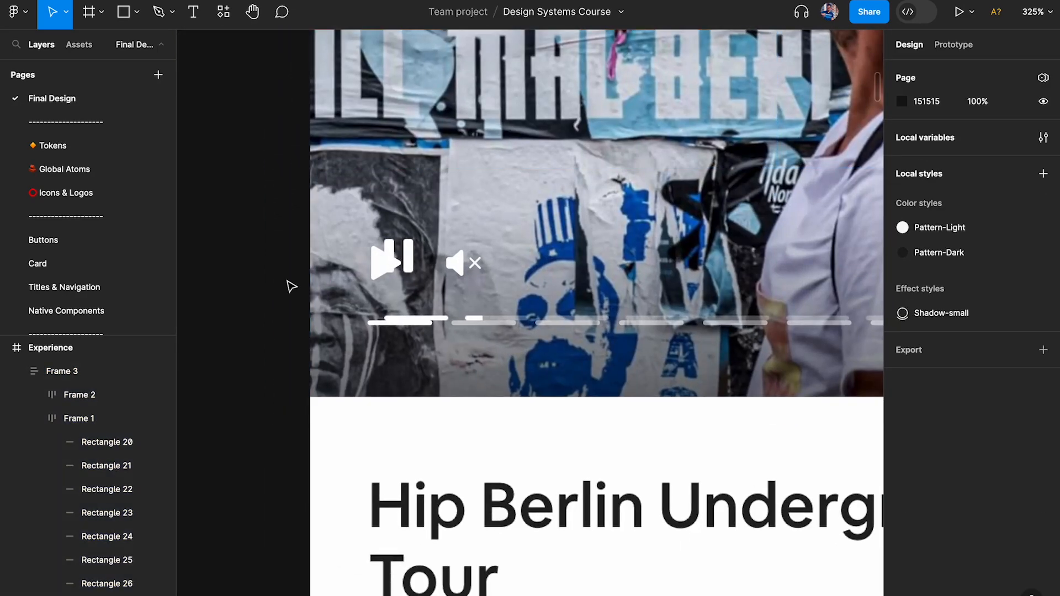
{"action": "left_click", "coordinate": [1042, 138]}
{"action": "left_click", "coordinate": [680, 251]}
{"action": "type", "text": "50"}
{"action": "key", "text": "Return"}
{"action": "left_click", "coordinate": [825, 251]}
{"action": "type", "text": "50"}
{"action": "key", "text": "Return"}
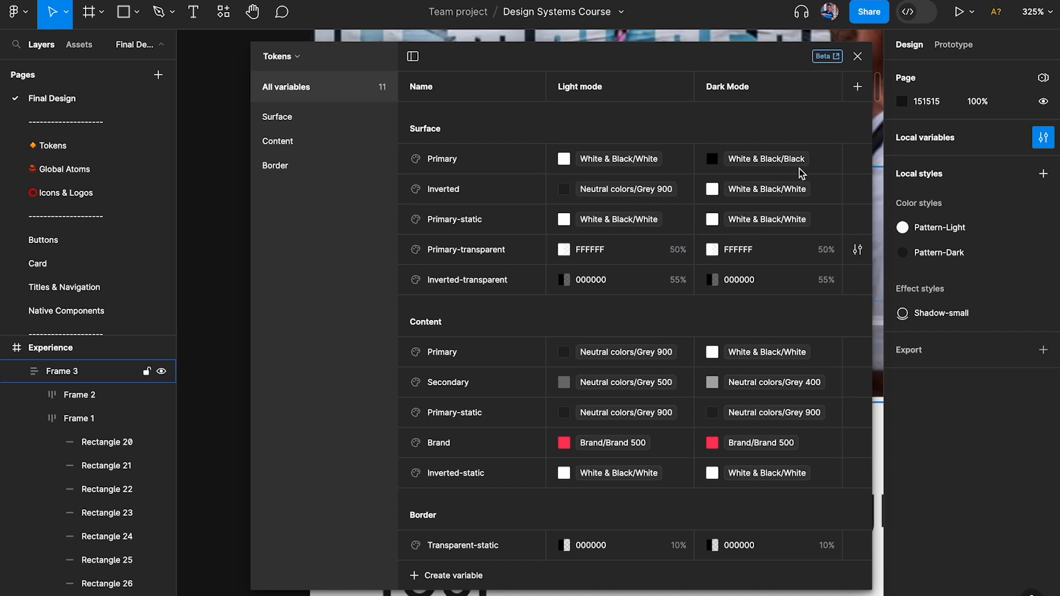
{"action": "left_click", "coordinate": [858, 56]}
- Compare the segments with the original bar, and set the opacity of Primary-transparent to 40% in light and dark mode
{"action": "left_click", "coordinate": [351, 351]}
{"action": "scroll", "coordinate": [373, 346], "scroll_direction": "up", "scroll_amount": 5}
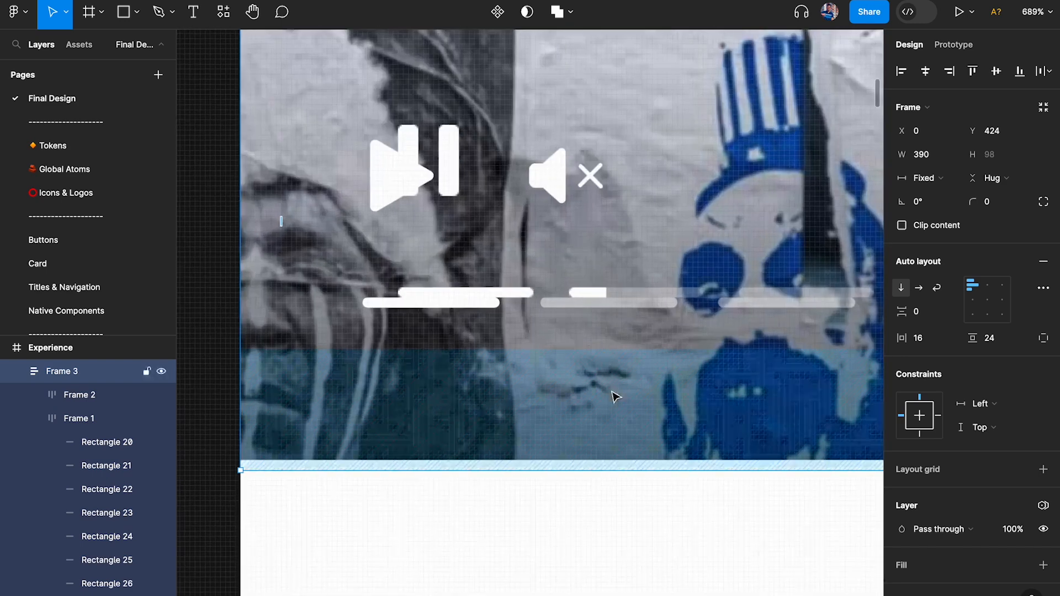
{"action": "scroll", "coordinate": [647, 309], "scroll_direction": "up", "scroll_amount": 1}
{"action": "scroll", "coordinate": [643, 305], "scroll_direction": "down", "scroll_amount": 3}
{"action": "scroll", "coordinate": [496, 310], "scroll_direction": "down", "scroll_amount": 2}
{"action": "left_click", "coordinate": [304, 313]}
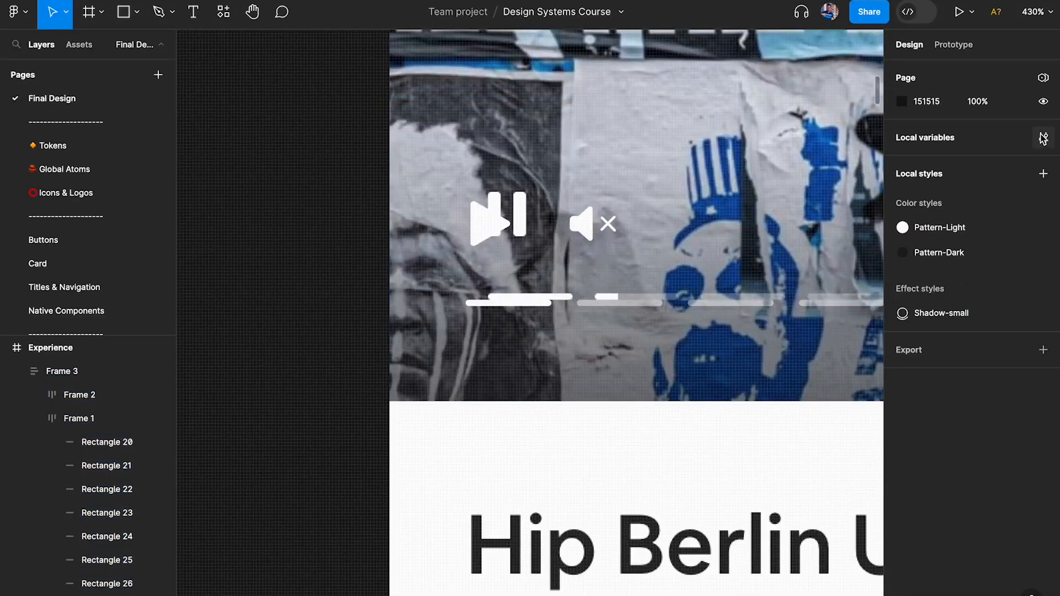
{"action": "left_click", "coordinate": [1042, 138]}
{"action": "left_click", "coordinate": [676, 252]}
{"action": "type", "text": "40"}
{"action": "key", "text": "Return"}
{"action": "left_click", "coordinate": [826, 250]}
{"action": "type", "text": "40"}
{"action": "key", "text": "Return"}
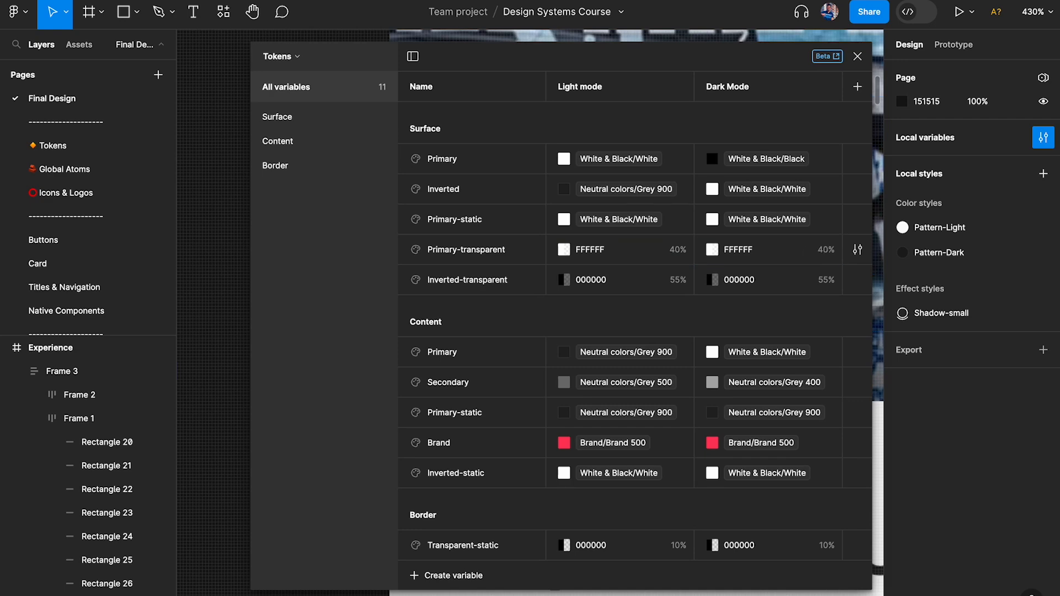
{"action": "left_click", "coordinate": [860, 58]}
{"action": "scroll", "coordinate": [687, 310], "scroll_direction": "up", "scroll_amount": 5}
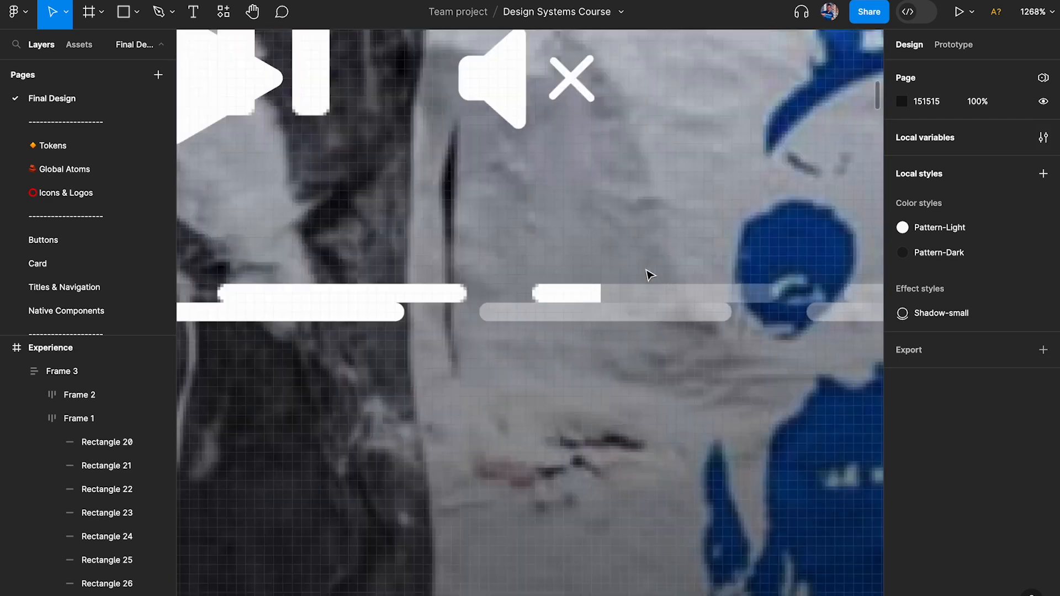
- Move the playback controls frame into the Light Mode screen and align it with the bottom edge of the hero image
{"action": "scroll", "coordinate": [551, 290], "scroll_direction": "down", "scroll_amount": 6}
{"action": "left_click", "coordinate": [633, 189]}
{"action": "key", "text": "Up"}
{"action": "key", "text": "Up"}
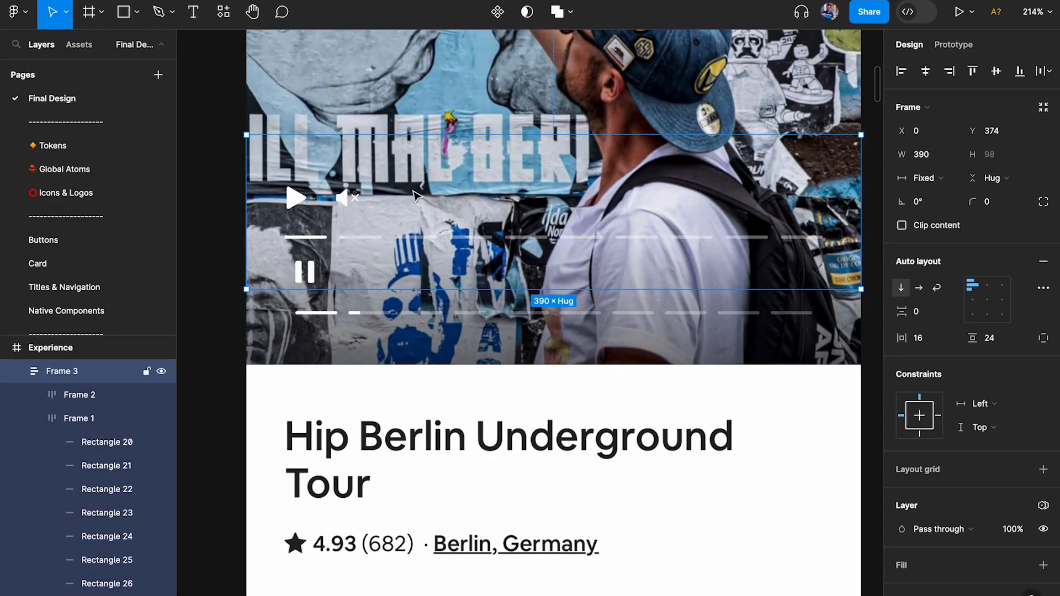
{"action": "scroll", "coordinate": [430, 223], "scroll_direction": "down", "scroll_amount": 8}
{"action": "scroll", "coordinate": [360, 291], "scroll_direction": "up", "scroll_amount": 4}
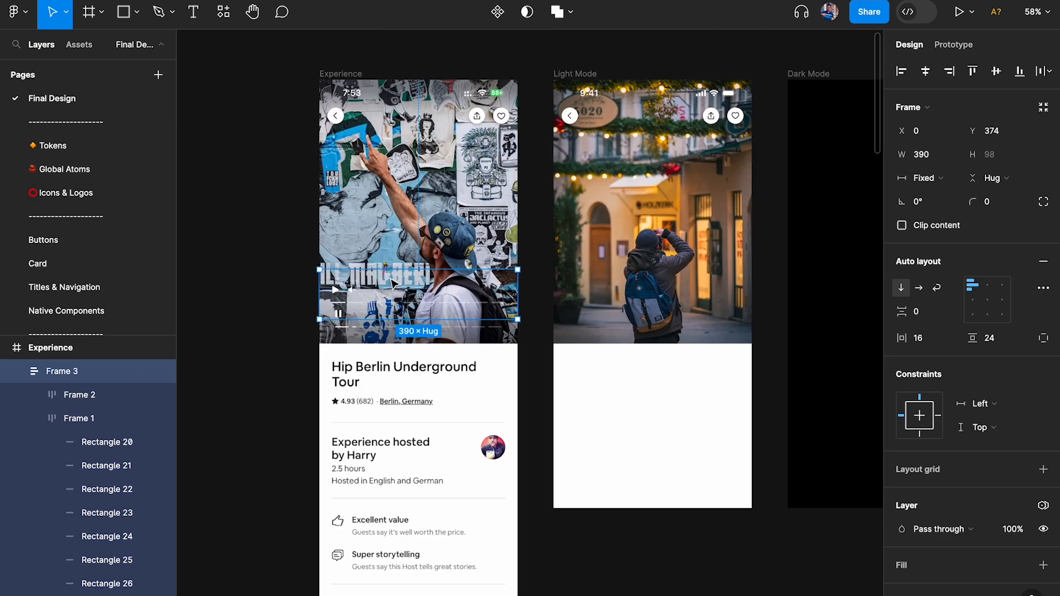
{"action": "left_click_drag", "start_coordinate": [360, 291], "coordinate": [713, 290]}
{"action": "scroll", "coordinate": [713, 290], "scroll_direction": "up", "scroll_amount": 2}
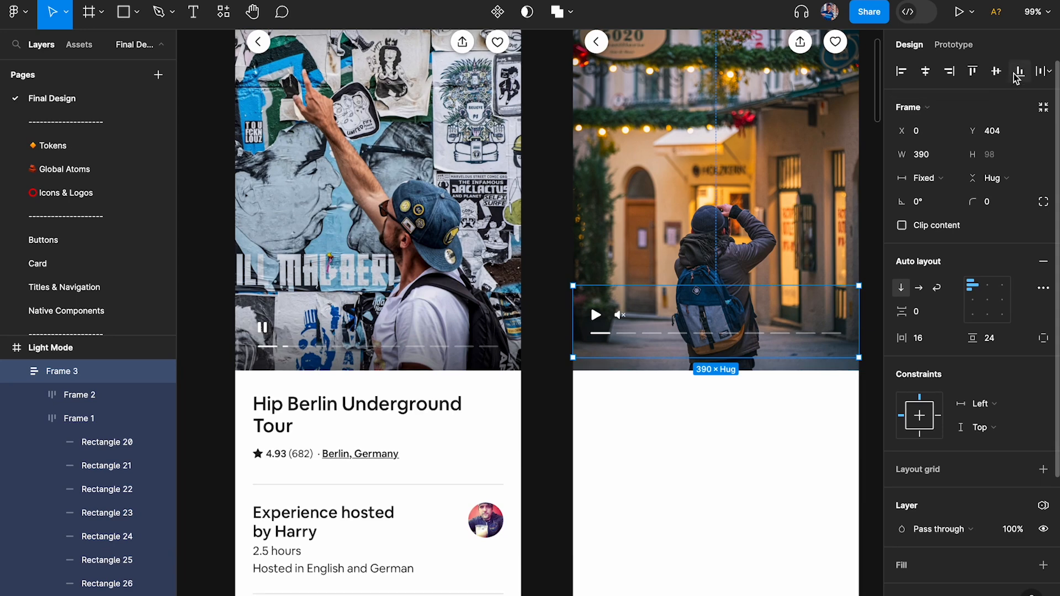
{"action": "left_click_drag", "start_coordinate": [702, 320], "coordinate": [705, 333]}
- Wrap the Light Mode hero image, status bar, navigation bar and playback controls together in an auto-layout frame
{"action": "scroll", "coordinate": [701, 328], "scroll_direction": "up", "scroll_amount": 2}
{"action": "scroll", "coordinate": [702, 328], "scroll_direction": "right", "scroll_amount": 2}
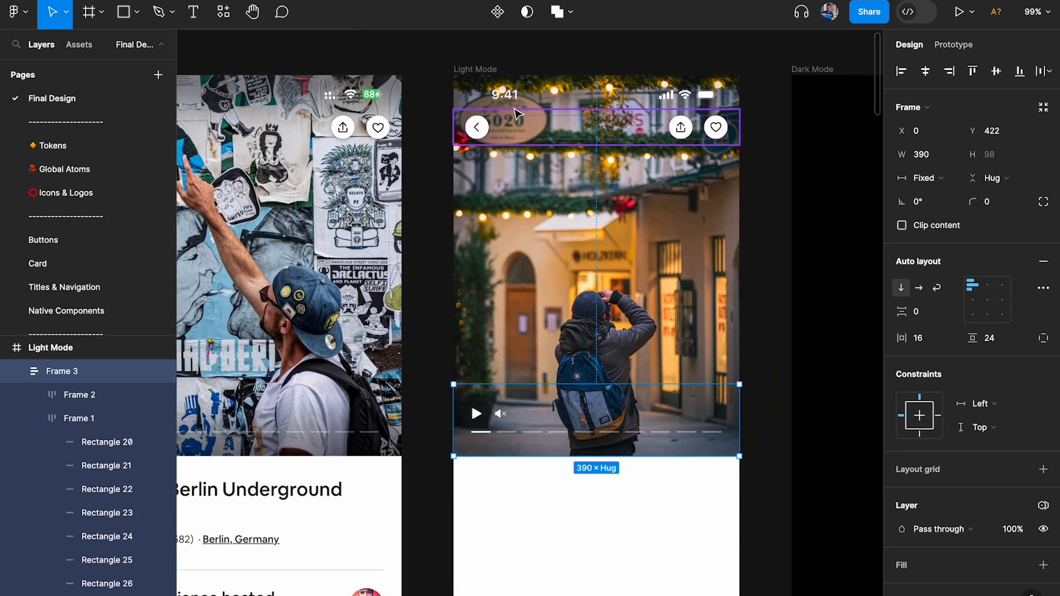
{"action": "left_click", "coordinate": [511, 102], "text": "shift"}
{"action": "left_click", "coordinate": [510, 126], "text": "shift"}
{"action": "left_click", "coordinate": [519, 208], "text": "shift"}
{"action": "left_click_drag", "start_coordinate": [544, 223], "coordinate": [565, 301]}
{"action": "key", "text": "super+z"}
{"action": "key", "text": "shift+a"}
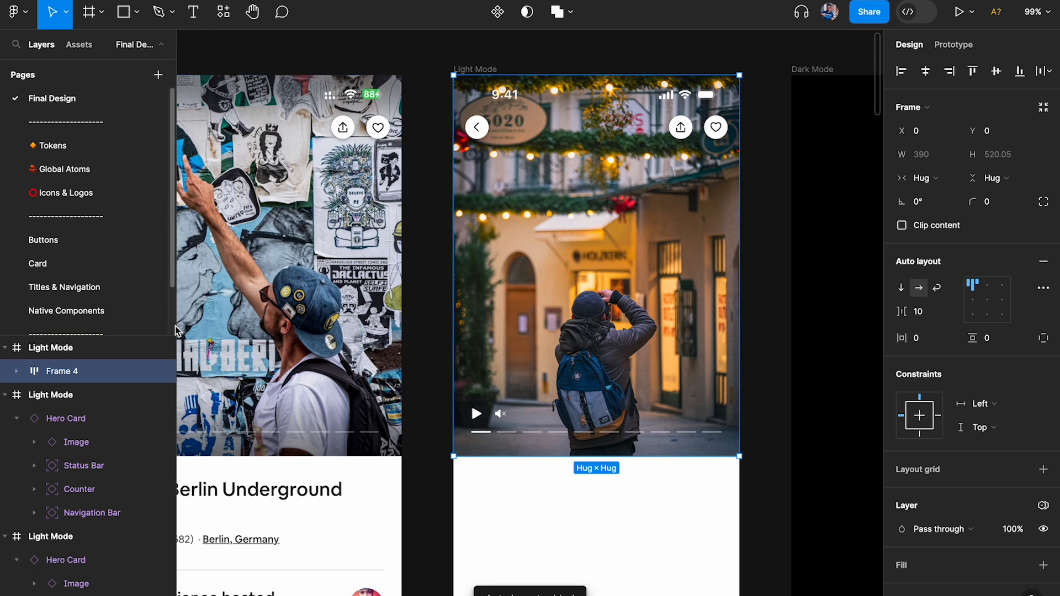
- Rename the new auto-layout frame as Experiences Hero Card
{"action": "double_click", "coordinate": [70, 373]}
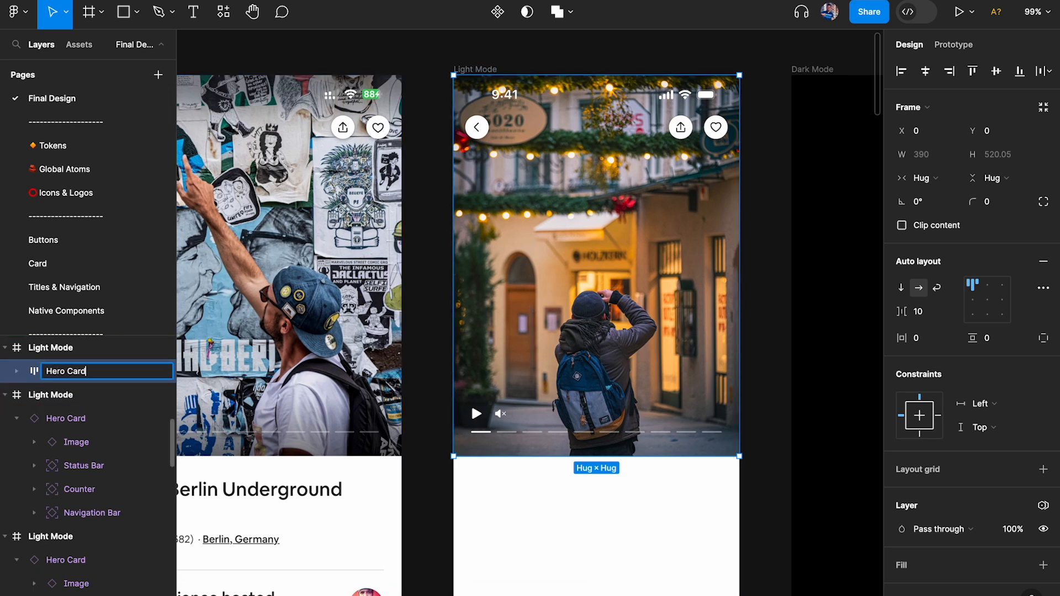
{"action": "type", "text": "Experi"}
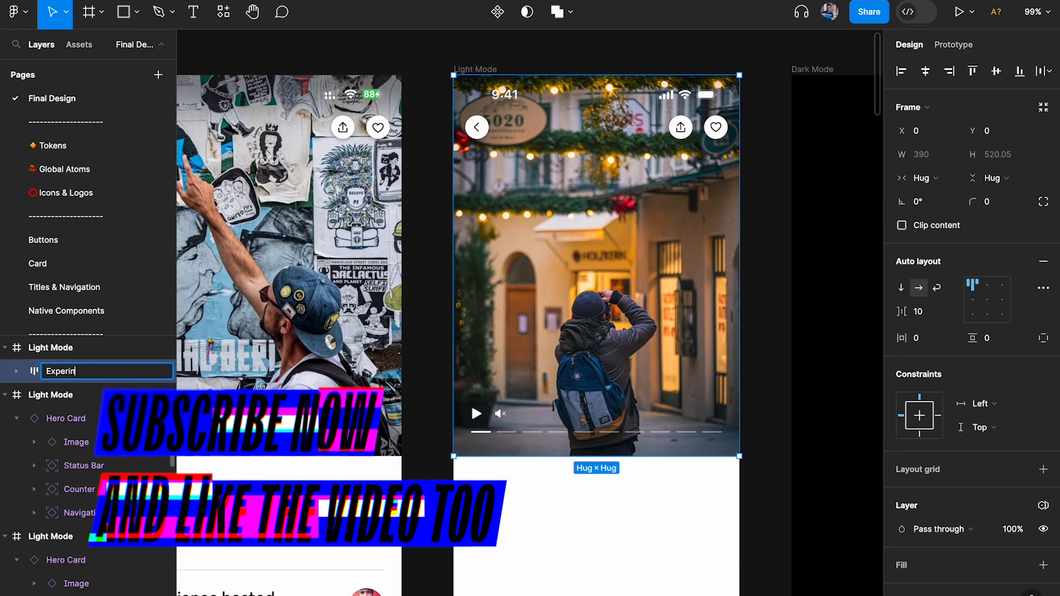
{"action": "type", "text": "ences Hero Card"}
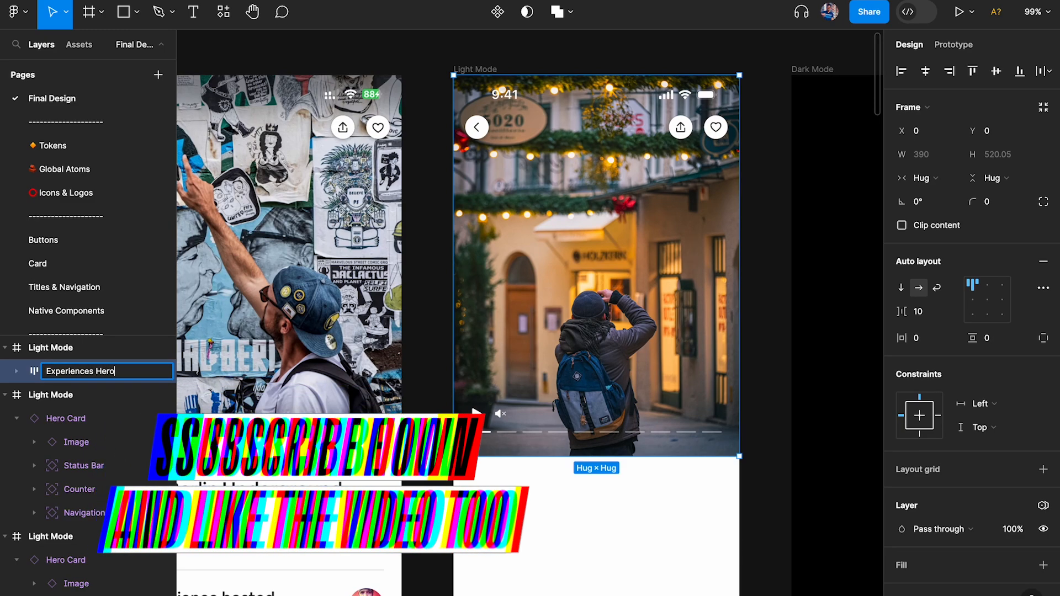
{"action": "key", "text": "Return"}
- Move Experiences Hero Card out onto the empty canvas above the Light Mode screen and turn it into a component
{"action": "mouse_move", "coordinate": [551, 220]}
{"action": "left_mouse_down"}
{"action": "mouse_move", "coordinate": [585, 229]}
{"action": "mouse_move", "coordinate": [551, 231]}
{"action": "mouse_move", "coordinate": [551, 220]}
{"action": "left_mouse_up"}
{"action": "scroll", "coordinate": [655, 180], "scroll_direction": "down", "scroll_amount": 5}
{"action": "scroll", "coordinate": [635, 241], "scroll_direction": "up", "scroll_amount": 5}
{"action": "left_click_drag", "start_coordinate": [581, 517], "coordinate": [569, 235]}
{"action": "scroll", "coordinate": [569, 238], "scroll_direction": "up", "scroll_amount": 5}
{"action": "scroll", "coordinate": [568, 243], "scroll_direction": "right", "scroll_amount": 2}
{"action": "scroll", "coordinate": [568, 242], "scroll_direction": "up", "scroll_amount": 1}
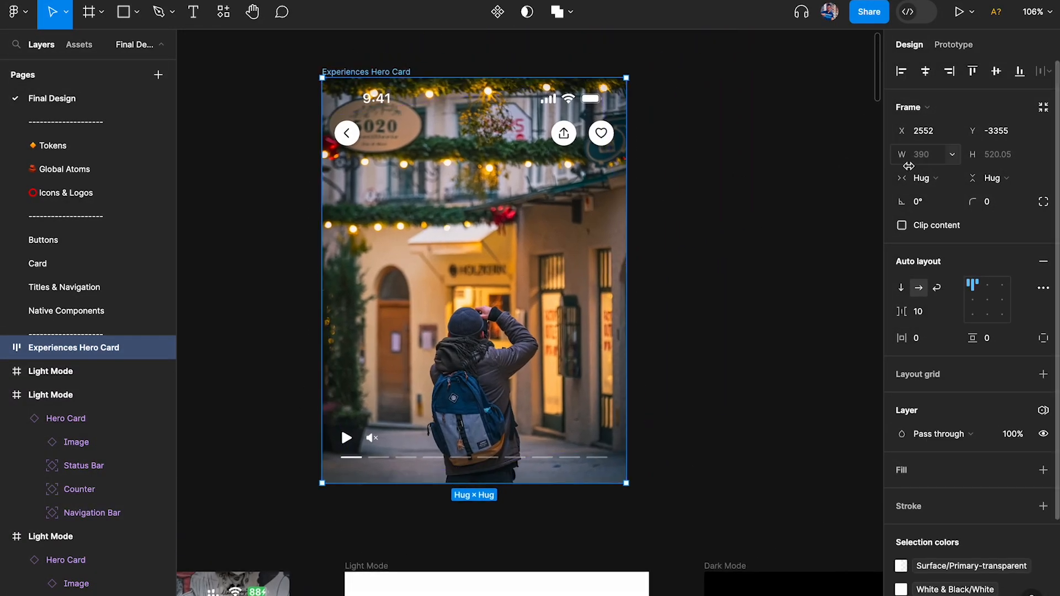
{"action": "scroll", "coordinate": [639, 204], "scroll_direction": "down", "scroll_amount": 3}
{"action": "left_click", "coordinate": [497, 12]}
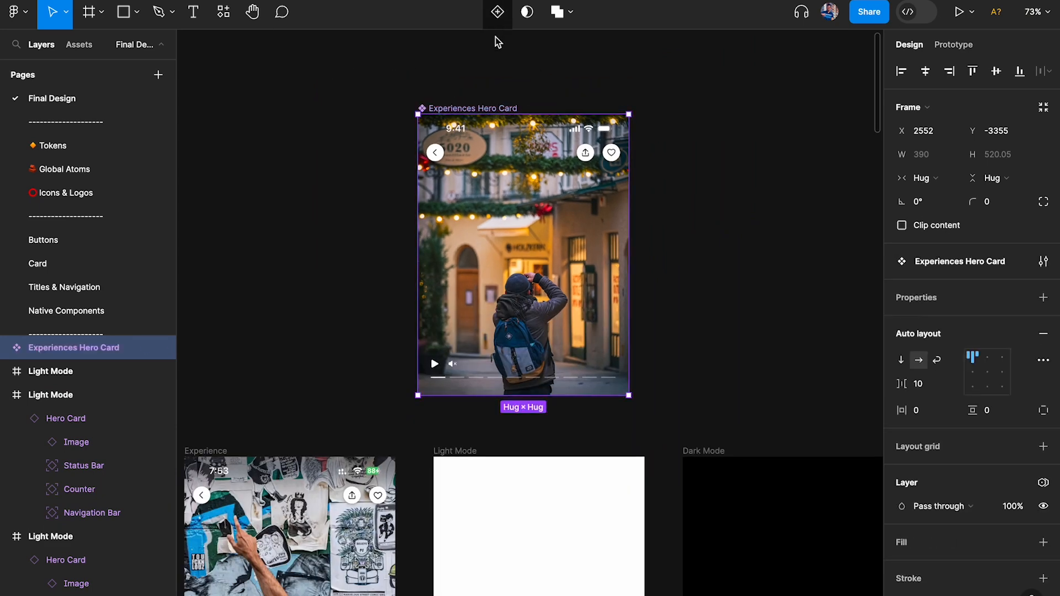
- Move the Experiences Hero Card component farther up, well clear of the screens below
{"action": "scroll", "coordinate": [509, 319], "scroll_direction": "down", "scroll_amount": 2}
{"action": "left_click_drag", "start_coordinate": [507, 315], "coordinate": [506, 126]}
{"action": "scroll", "coordinate": [483, 171], "scroll_direction": "down", "scroll_amount": 2}
{"action": "scroll", "coordinate": [491, 153], "scroll_direction": "up", "scroll_amount": 2}
{"action": "scroll", "coordinate": [462, 200], "scroll_direction": "up", "scroll_amount": 3}
- Place an instance of Experiences Hero Card beside the main component and widen it to 535
{"action": "left_click_drag", "start_coordinate": [506, 188], "coordinate": [732, 187]}
{"action": "scroll", "coordinate": [695, 190], "scroll_direction": "right", "scroll_amount": 2}
{"action": "scroll", "coordinate": [695, 190], "scroll_direction": "up", "scroll_amount": 1}
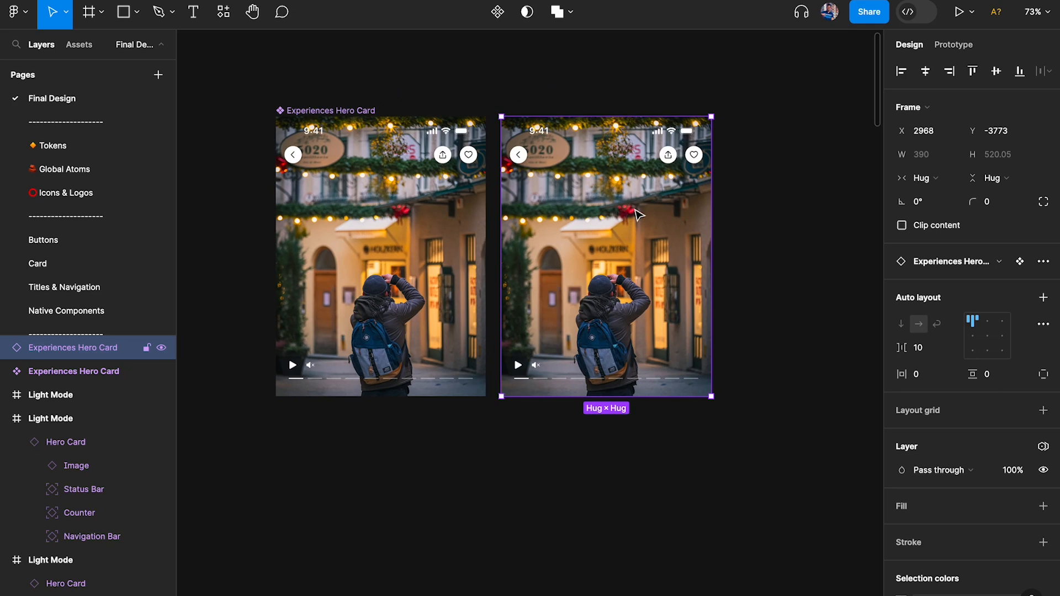
{"action": "left_click_drag", "start_coordinate": [622, 208], "coordinate": [649, 209]}
{"action": "left_click_drag", "start_coordinate": [737, 196], "coordinate": [814, 190]}
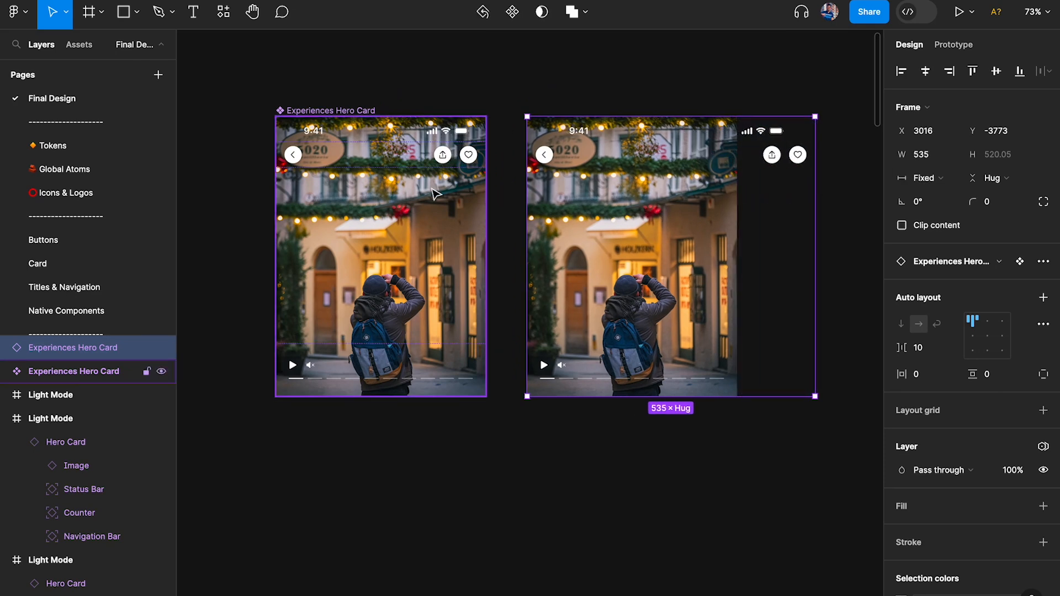
- Check the status and navigation bar constraints, and set the main component's controls frame to Left and right and Bottom
{"action": "left_click", "coordinate": [444, 129]}
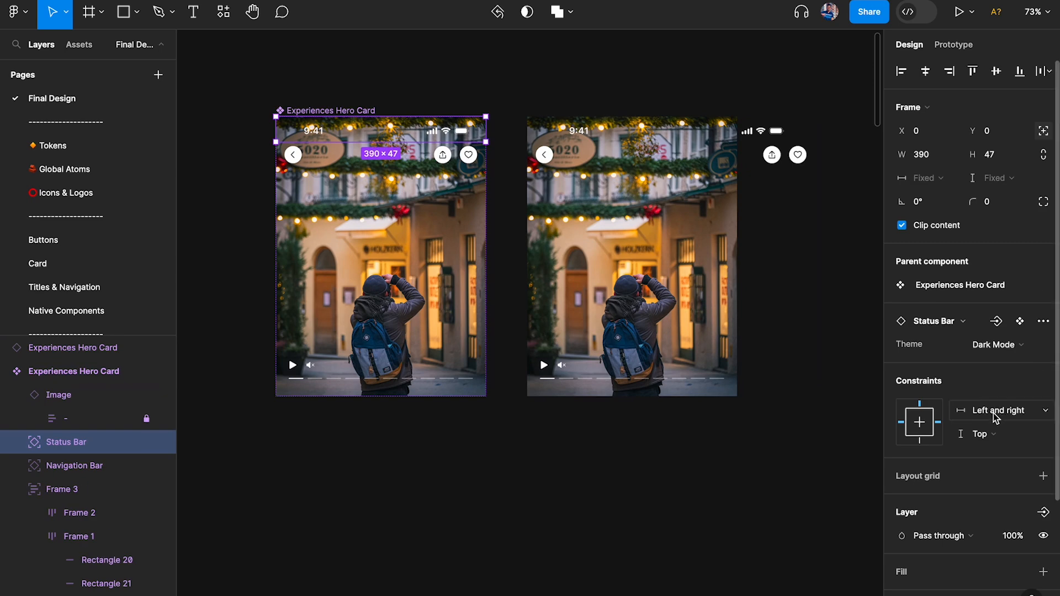
{"action": "left_click", "coordinate": [447, 165]}
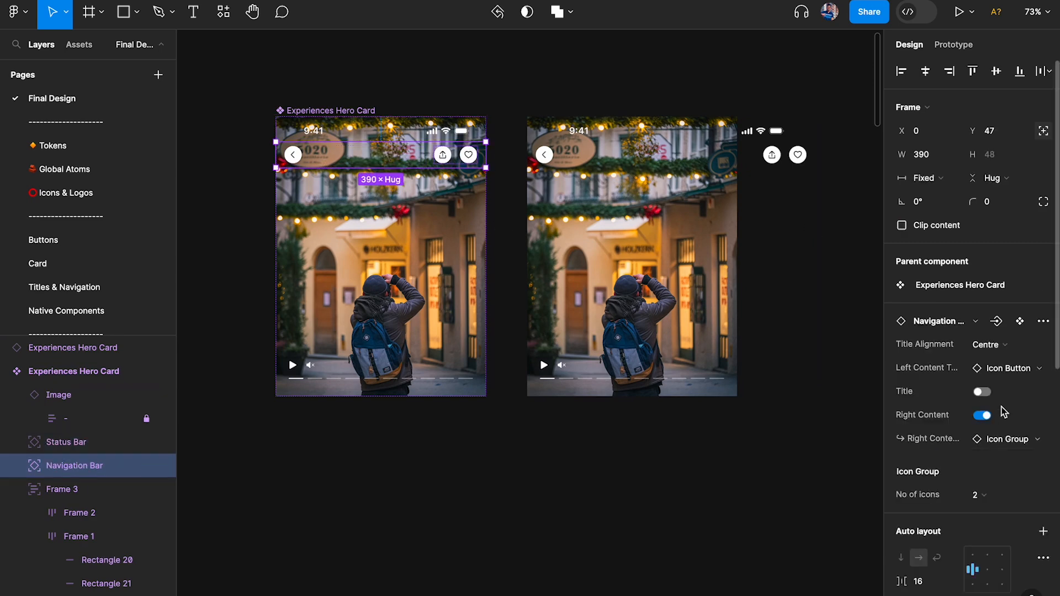
{"action": "scroll", "coordinate": [993, 364], "scroll_direction": "down", "scroll_amount": 2}
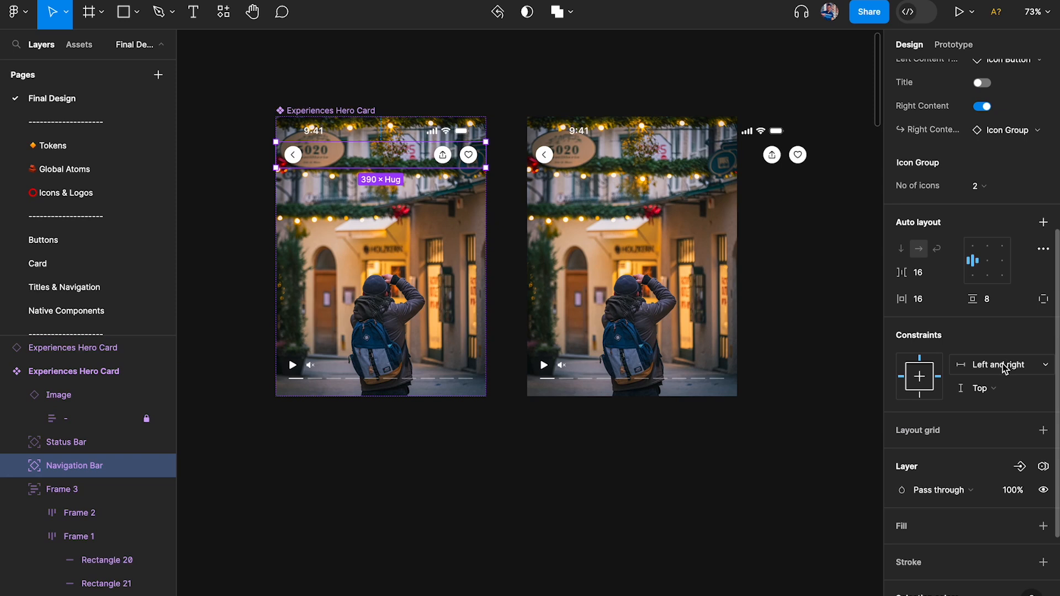
{"action": "left_click", "coordinate": [482, 362]}
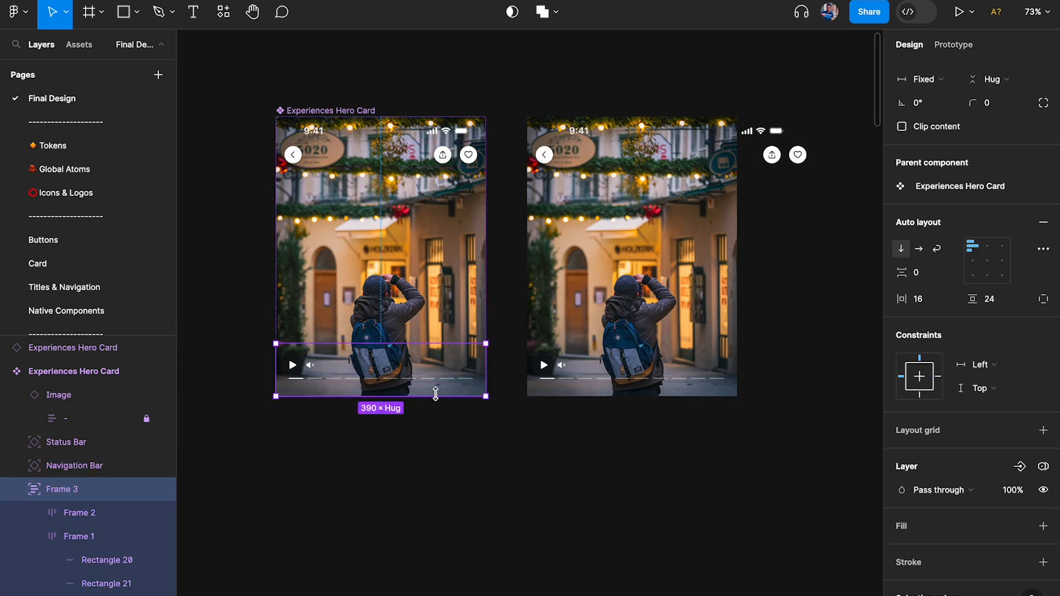
{"action": "left_click", "coordinate": [986, 370]}
{"action": "left_click", "coordinate": [988, 397]}
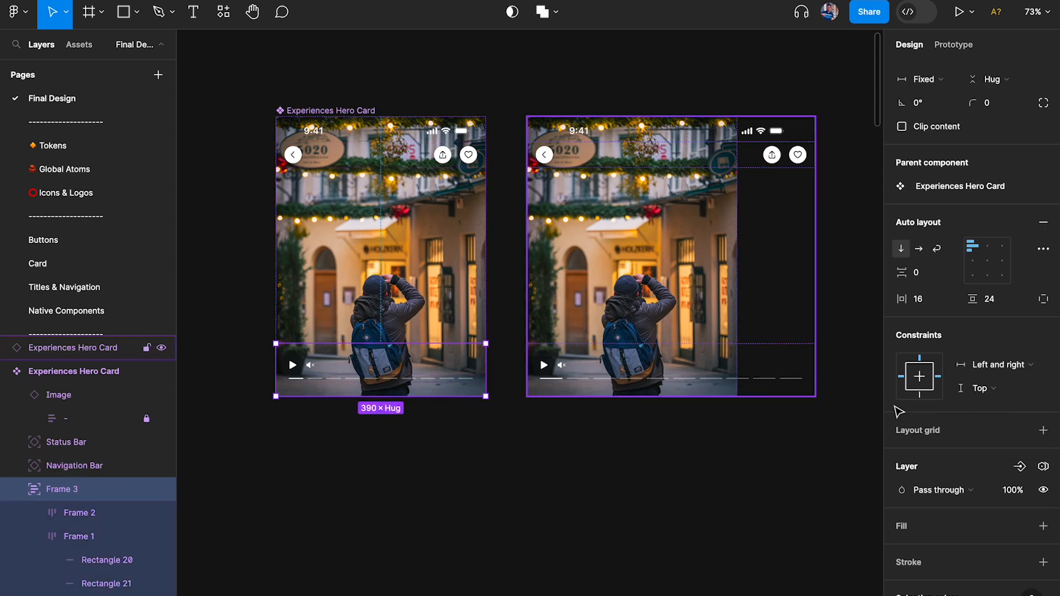
{"action": "left_click", "coordinate": [980, 388]}
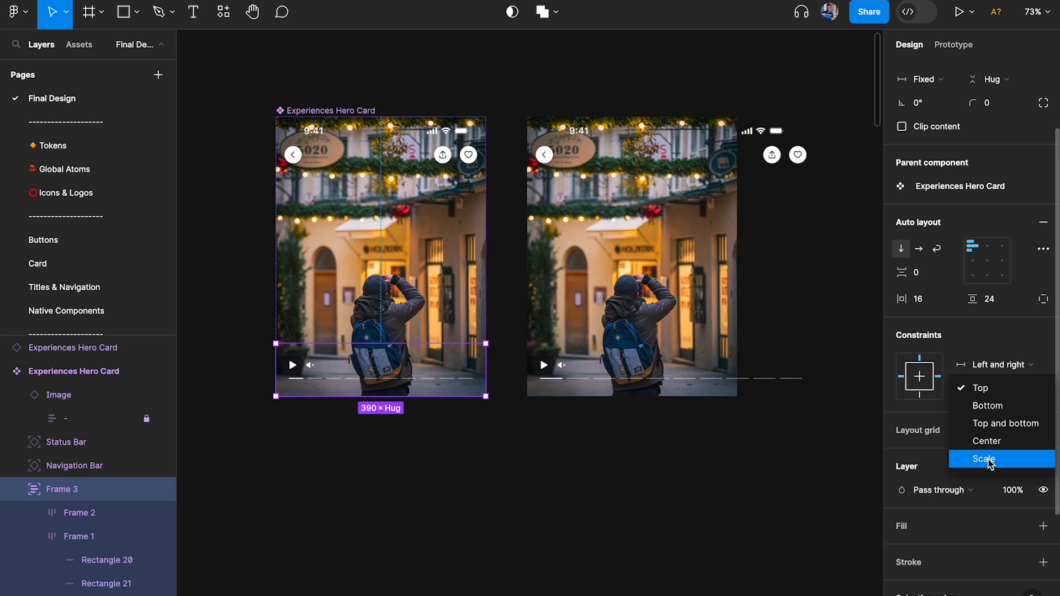
{"action": "left_click", "coordinate": [992, 408]}
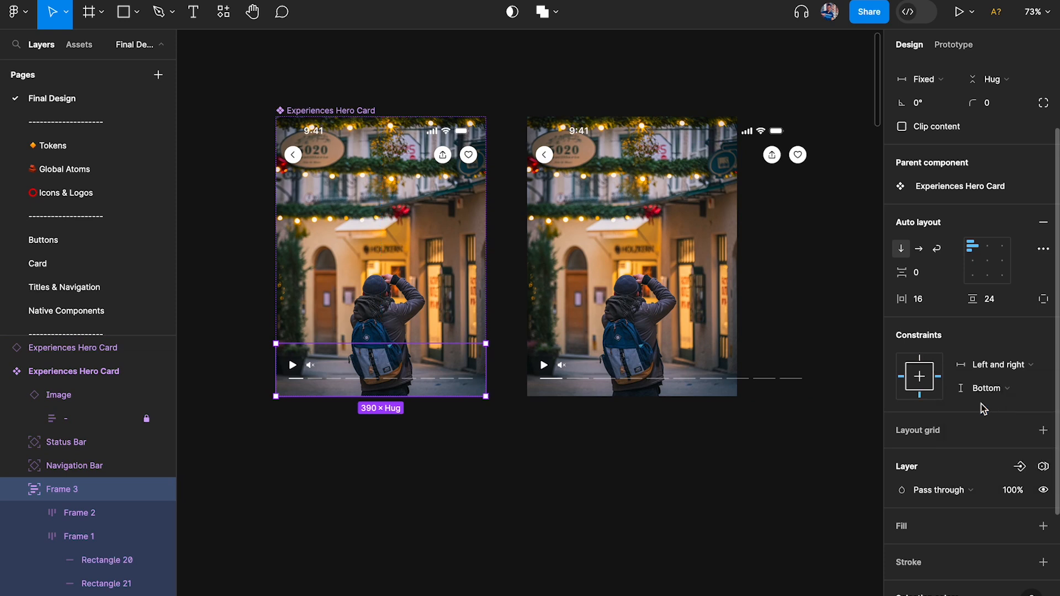
- Set the horizontal resizing of the Image layer in the main Experiences Hero Card component to Fill
{"action": "left_click", "coordinate": [401, 239]}
{"action": "left_click", "coordinate": [50, 395]}
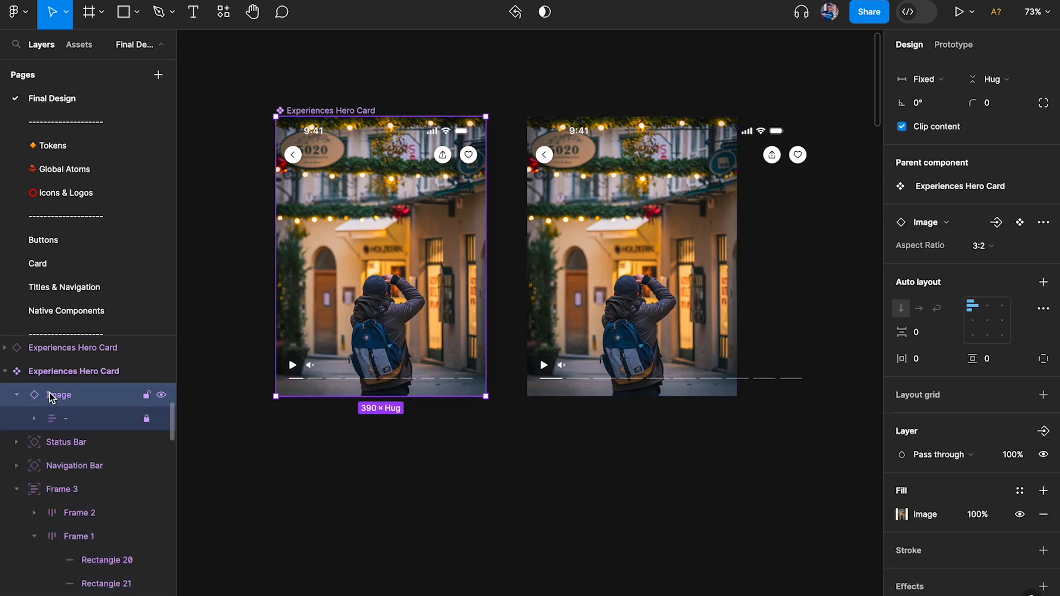
{"action": "left_click", "coordinate": [24, 395]}
{"action": "scroll", "coordinate": [937, 205], "scroll_direction": "up", "scroll_amount": 2}
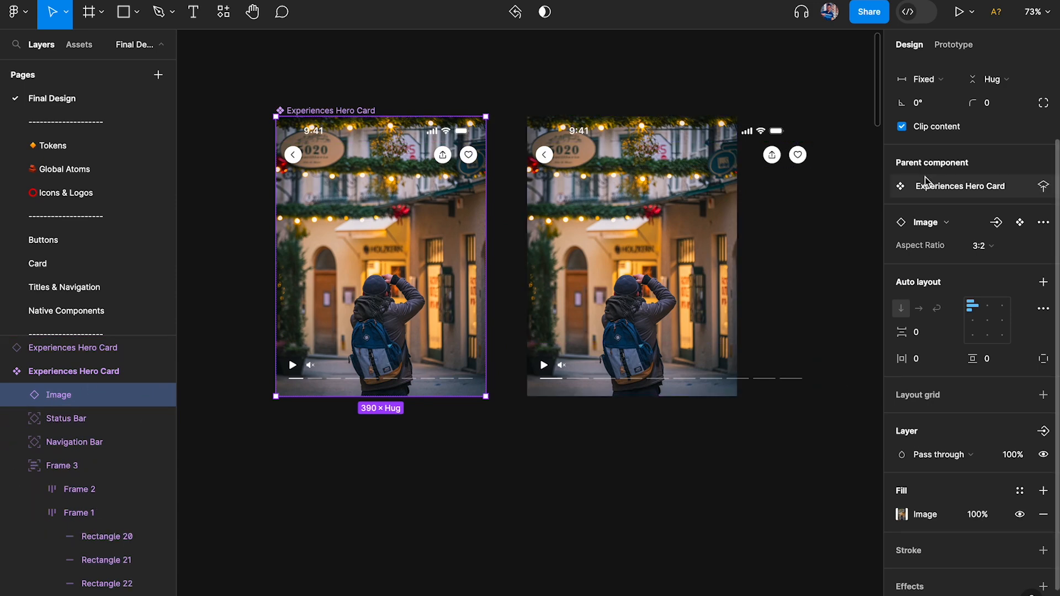
{"action": "left_click", "coordinate": [933, 177]}
{"action": "left_click", "coordinate": [940, 210]}
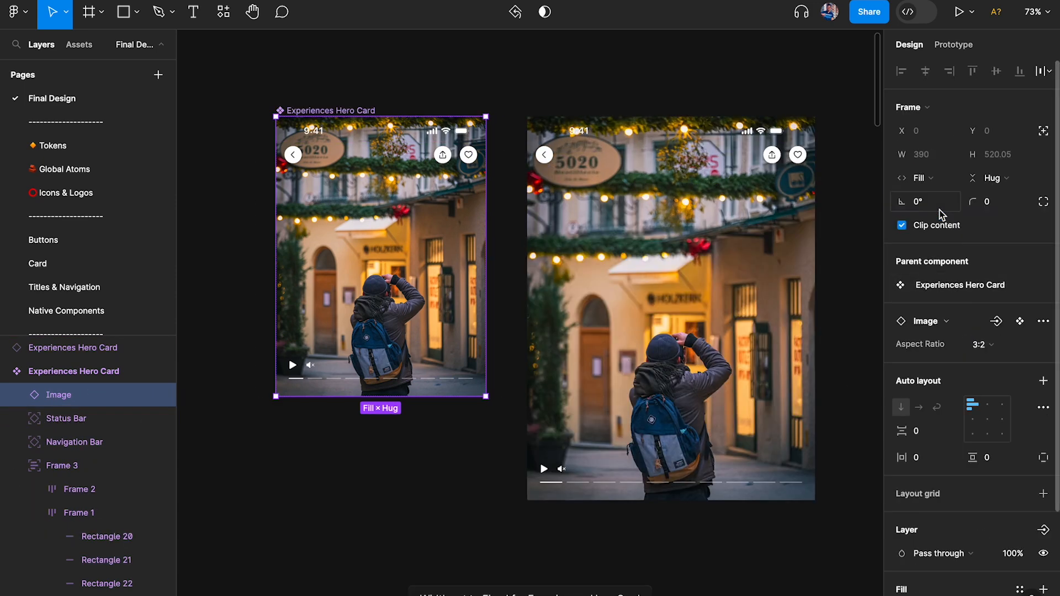
- Set the main component's width to 375 and the width of its instance to 390
{"action": "left_click", "coordinate": [674, 286]}
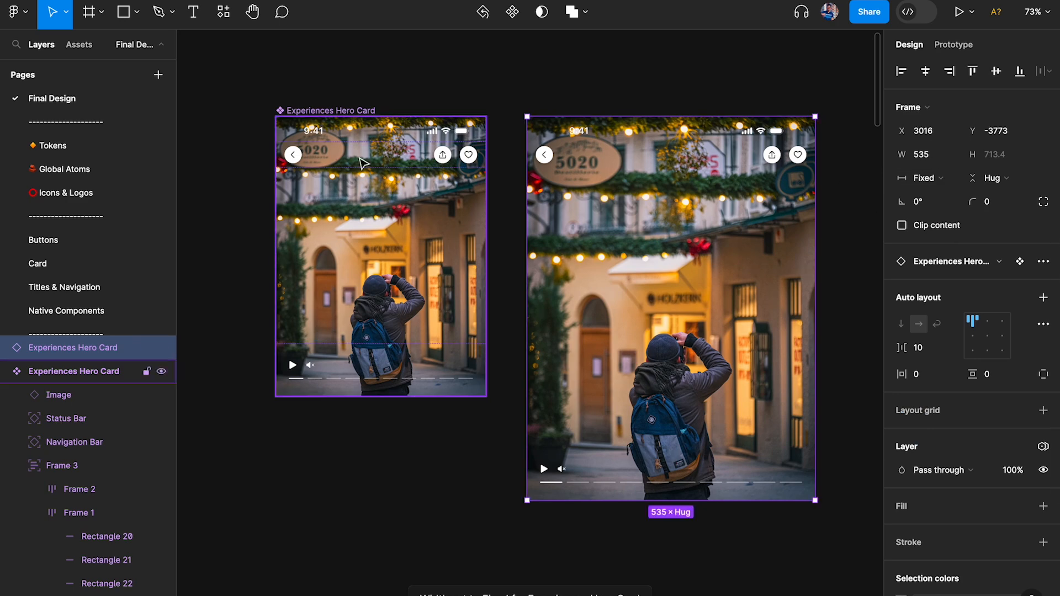
{"action": "left_click", "coordinate": [328, 114]}
{"action": "left_click", "coordinate": [931, 156]}
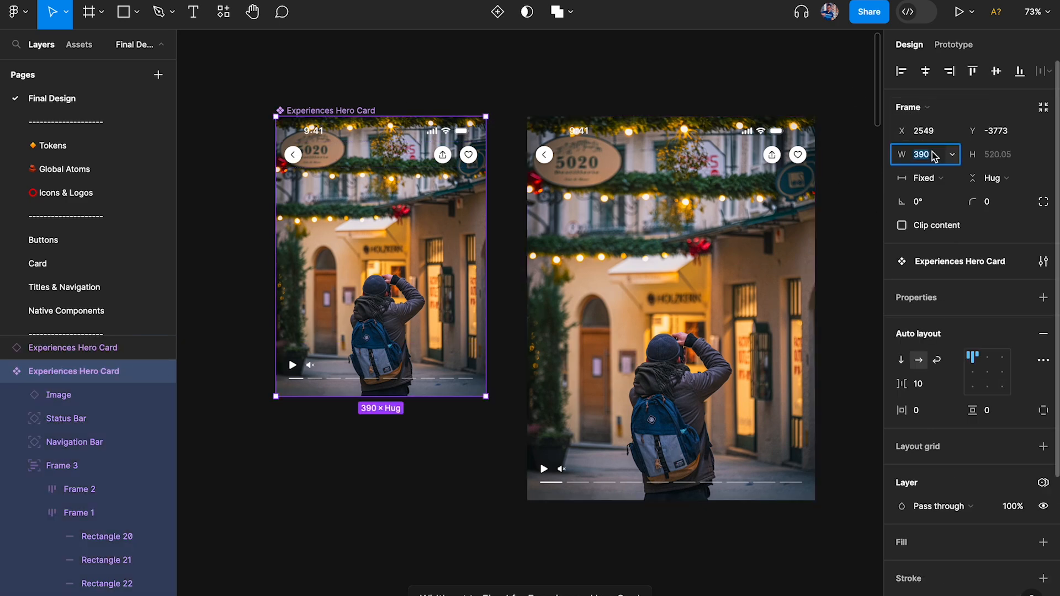
{"action": "type", "text": "375"}
{"action": "key", "text": "Return"}
{"action": "left_click", "coordinate": [717, 243]}
{"action": "left_click", "coordinate": [940, 158]}
{"action": "key", "text": "Return"}
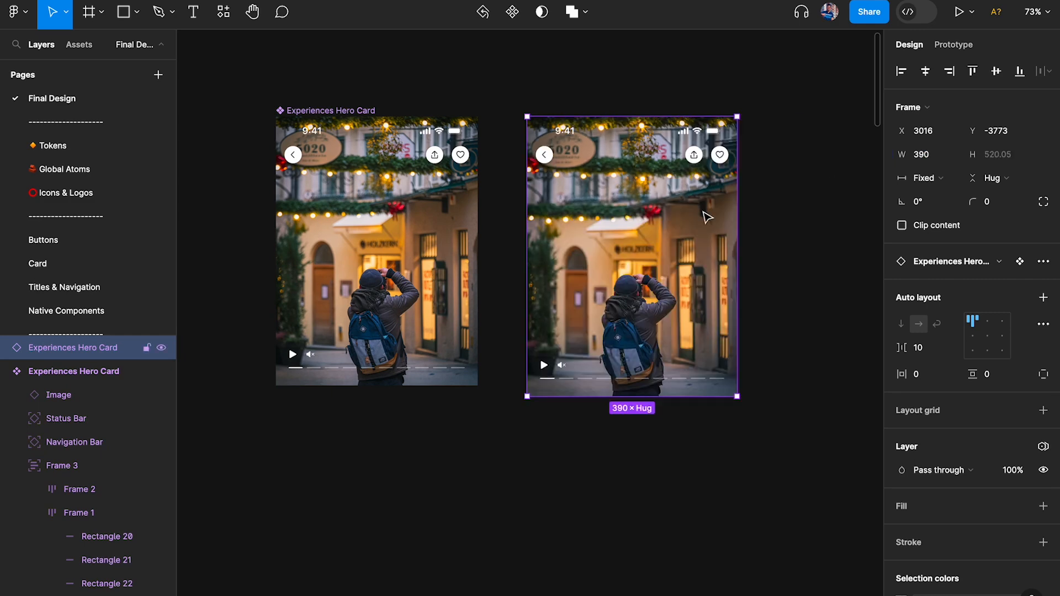
- Cut the Experiences Hero Card instance, paste it into the Light Mode screen and position it at X 0, Y 0
{"action": "scroll", "coordinate": [703, 213], "scroll_direction": "down", "scroll_amount": 3}
{"action": "scroll", "coordinate": [707, 216], "scroll_direction": "down", "scroll_amount": 3}
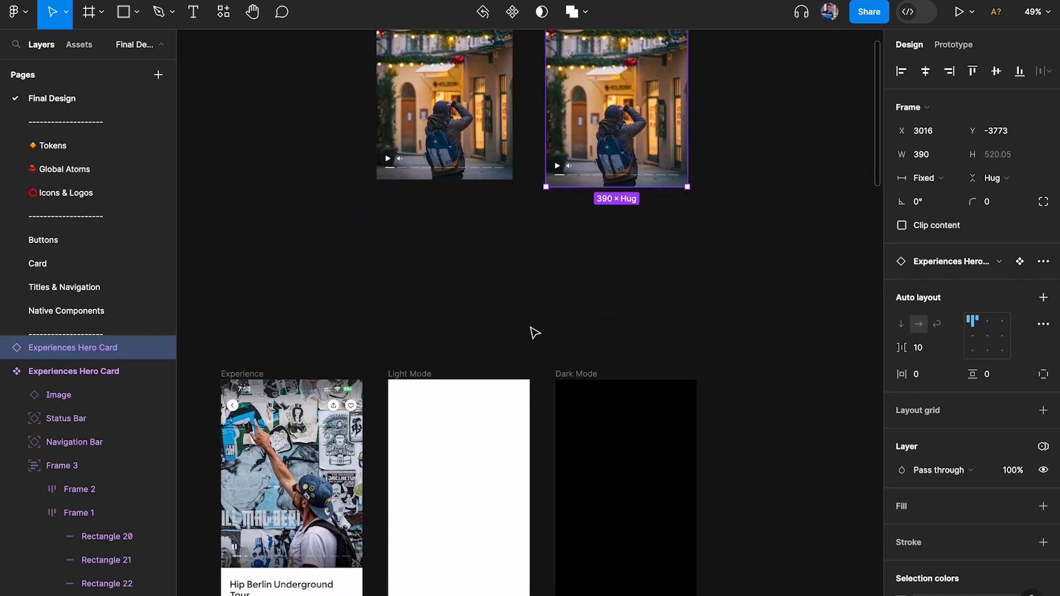
{"action": "key", "text": "ctrl+x"}
{"action": "left_click", "coordinate": [398, 387]}
{"action": "scroll", "coordinate": [464, 436], "scroll_direction": "up", "scroll_amount": 5}
{"action": "key", "text": "ctrl+v"}
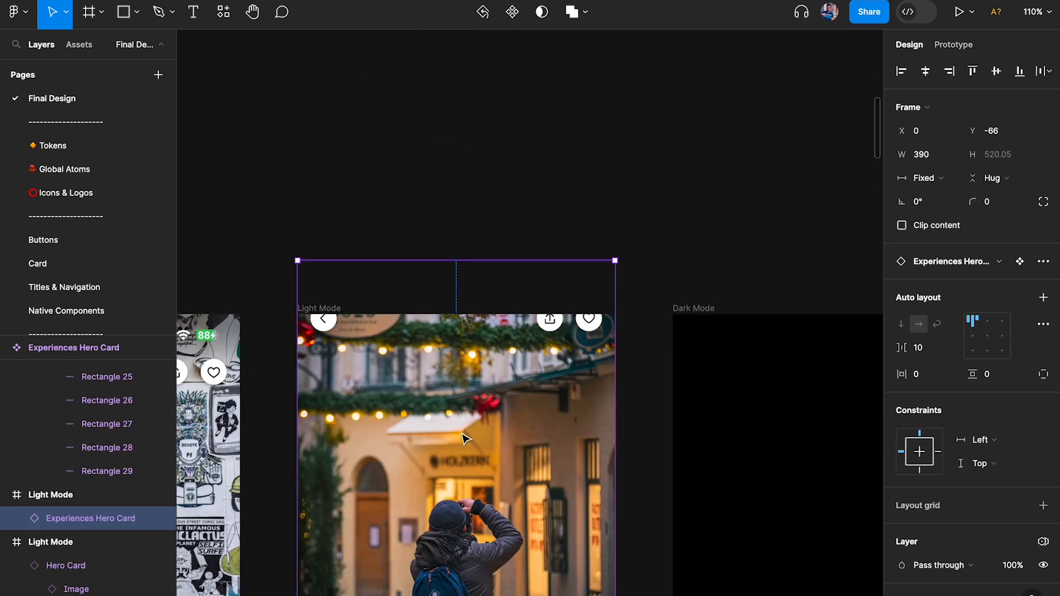
{"action": "scroll", "coordinate": [463, 434], "scroll_direction": "down", "scroll_amount": 4}
{"action": "left_click_drag", "start_coordinate": [462, 285], "coordinate": [463, 336]}
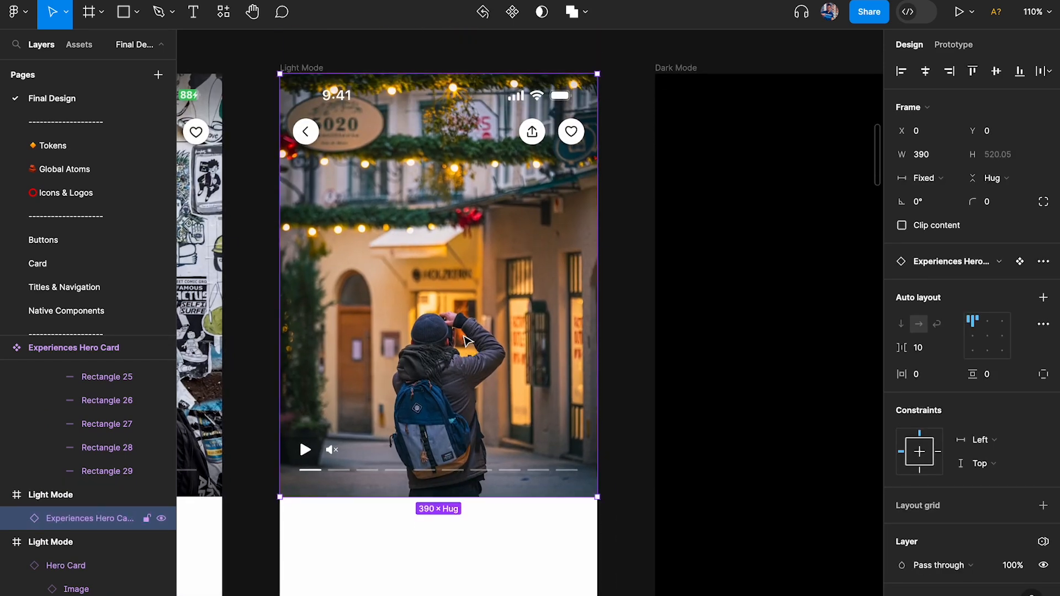
- Paste the Experiences Hero Card instance into the empty Dark Mode screen at X 0, Y 0
{"action": "scroll", "coordinate": [466, 341], "scroll_direction": "down", "scroll_amount": 3}
{"action": "left_click", "coordinate": [558, 174]}
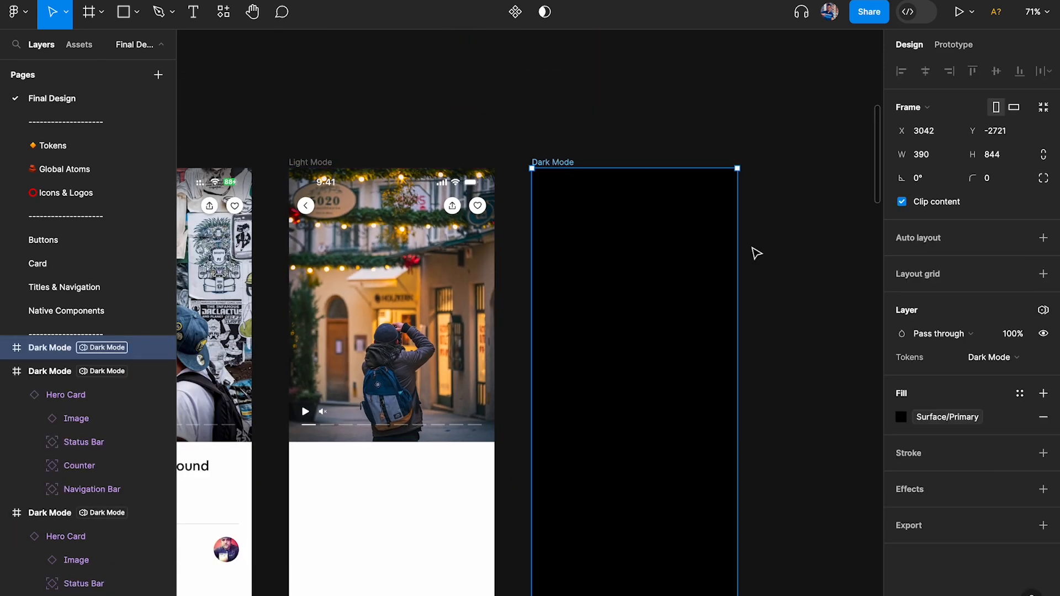
{"action": "key", "text": "ctrl+v"}
{"action": "scroll", "coordinate": [752, 251], "scroll_direction": "up", "scroll_amount": 3}
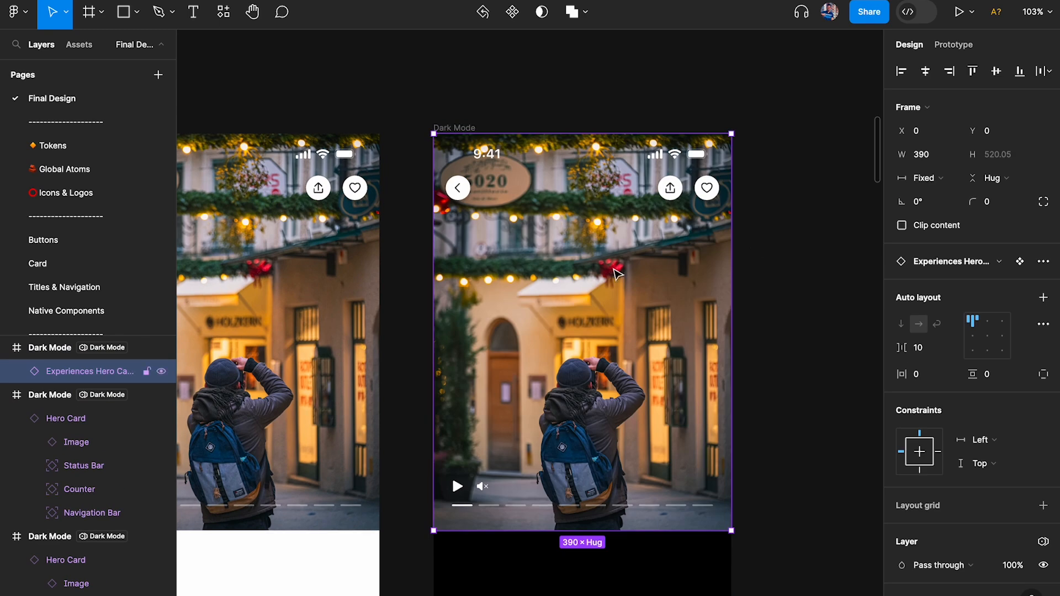
- Compare the hero card's bottom controls area with that of the reference Experience screen
{"action": "scroll", "coordinate": [617, 274], "scroll_direction": "down", "scroll_amount": 4}
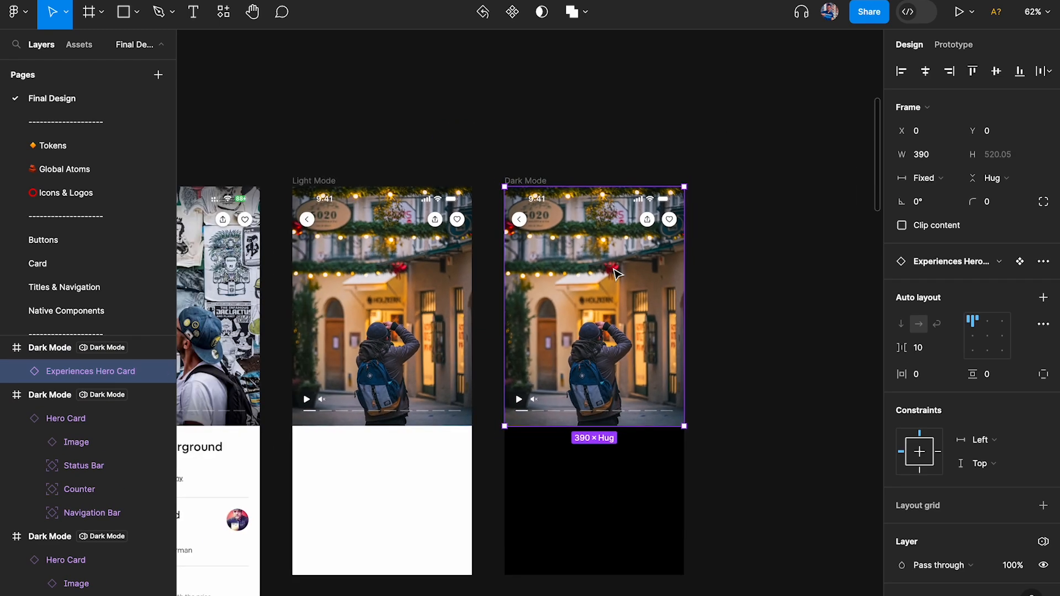
{"action": "scroll", "coordinate": [615, 274], "scroll_direction": "up", "scroll_amount": 6}
{"action": "scroll", "coordinate": [538, 193], "scroll_direction": "up", "scroll_amount": 3}
{"action": "scroll", "coordinate": [524, 315], "scroll_direction": "up", "scroll_amount": 3}
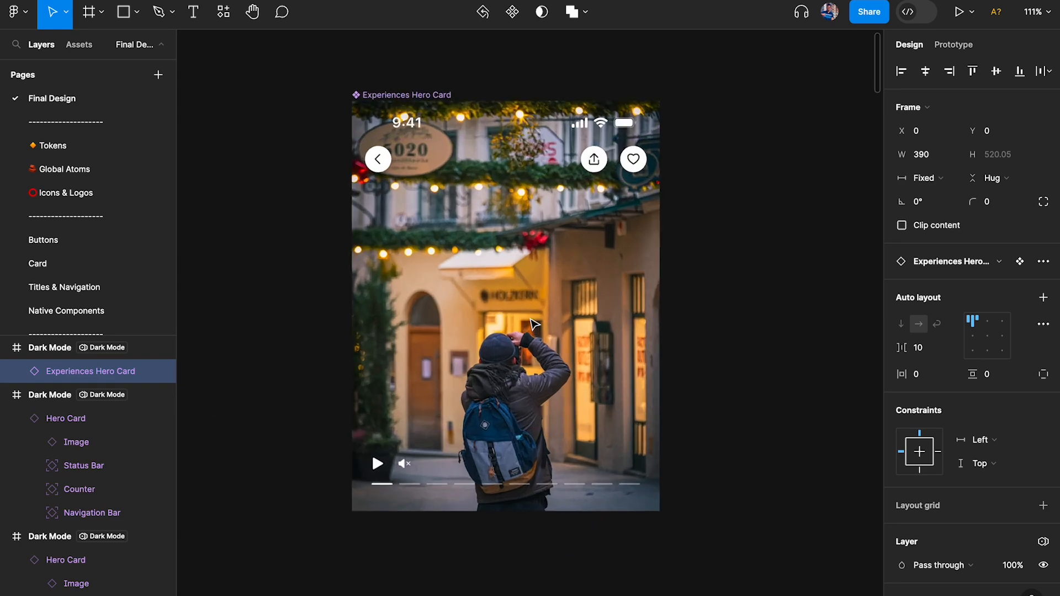
{"action": "scroll", "coordinate": [499, 434], "scroll_direction": "down", "scroll_amount": 6}
{"action": "scroll", "coordinate": [499, 434], "scroll_direction": "left", "scroll_amount": 5}
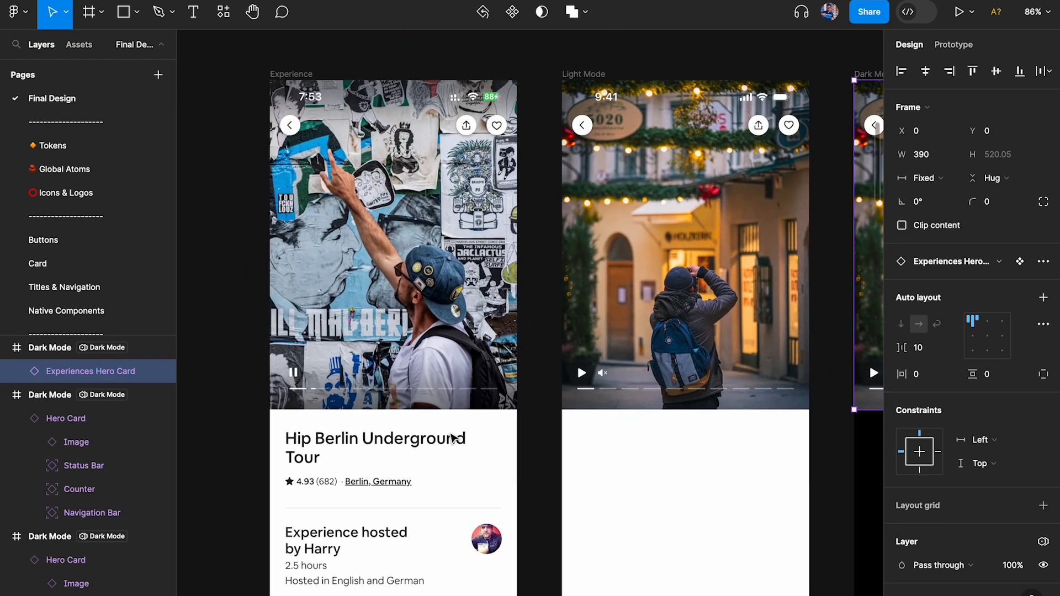
{"action": "scroll", "coordinate": [387, 392], "scroll_direction": "up", "scroll_amount": 3}
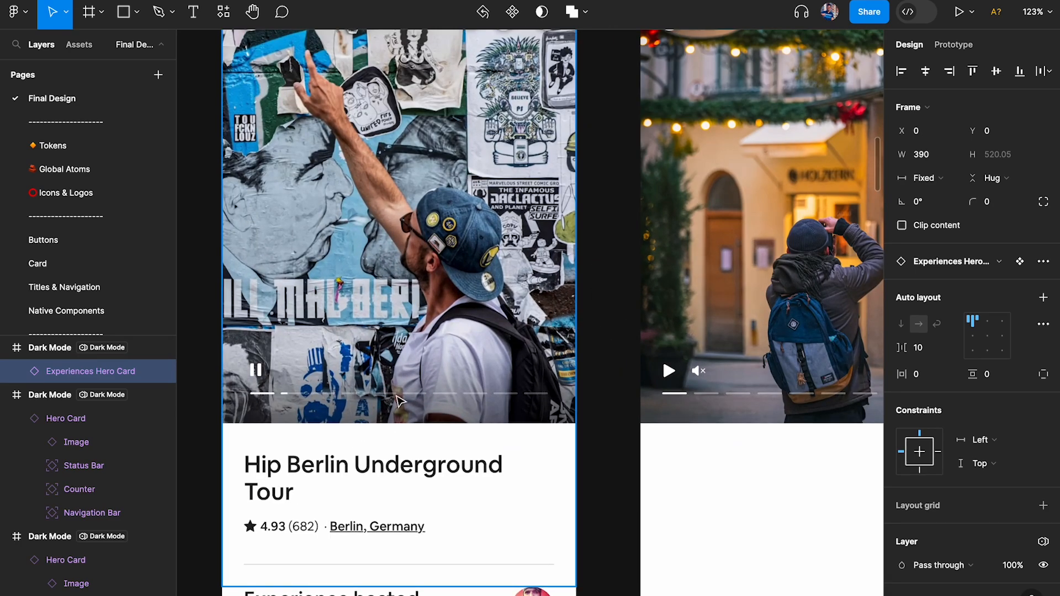
{"action": "scroll", "coordinate": [415, 399], "scroll_direction": "down", "scroll_amount": 6}
- Add a linear gradient fill to the main component's bottom controls frame, with both stops in black (000000)
{"action": "left_click", "coordinate": [472, 363]}
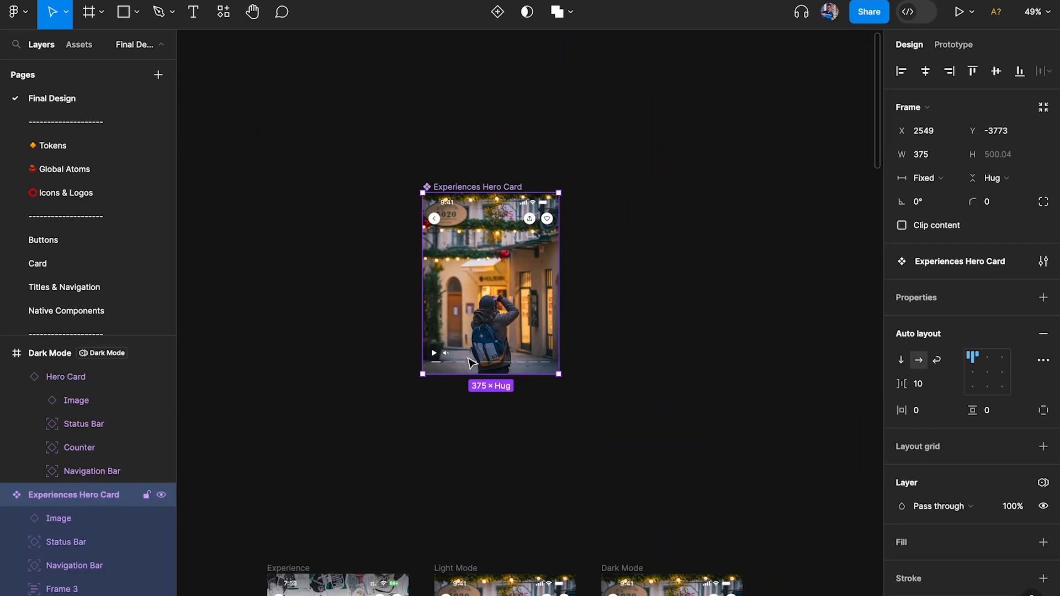
{"action": "scroll", "coordinate": [470, 362], "scroll_direction": "up", "scroll_amount": 3}
{"action": "scroll", "coordinate": [969, 412], "scroll_direction": "down", "scroll_amount": 5}
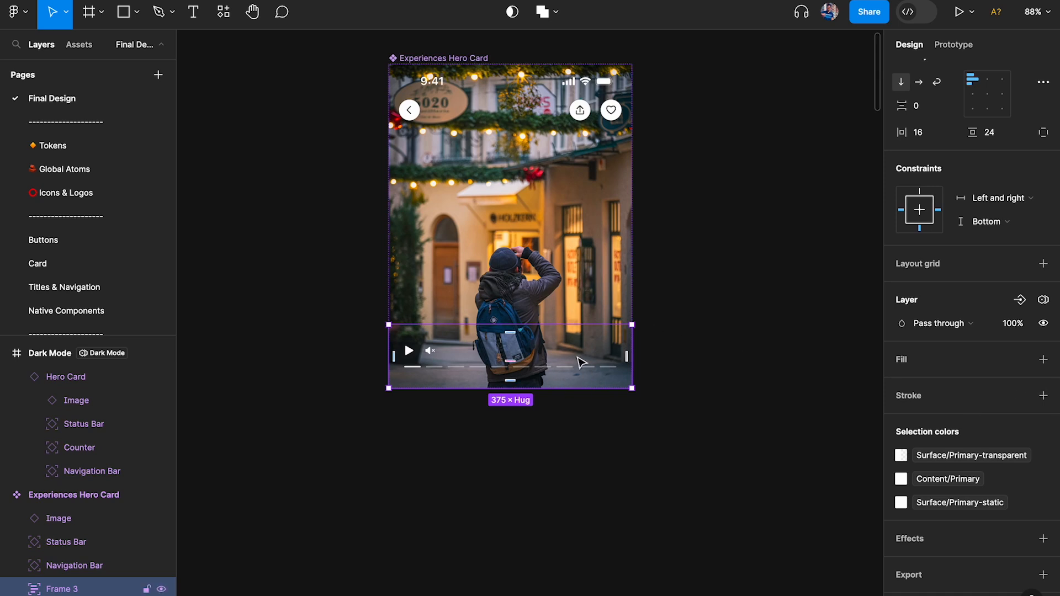
{"action": "scroll", "coordinate": [466, 375], "scroll_direction": "up", "scroll_amount": 3}
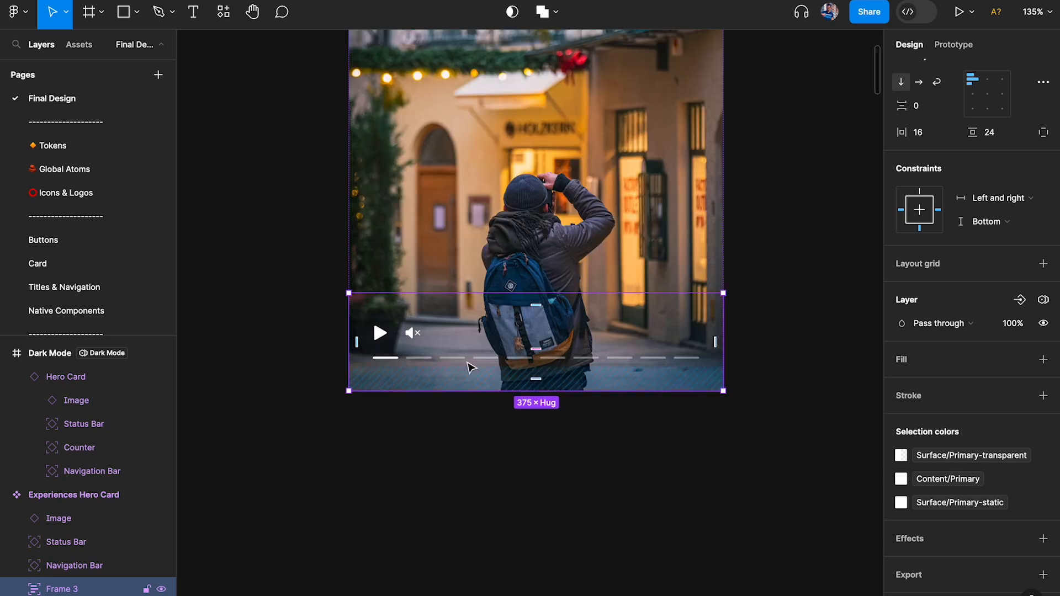
{"action": "left_click", "coordinate": [1044, 360]}
{"action": "left_click", "coordinate": [901, 383]}
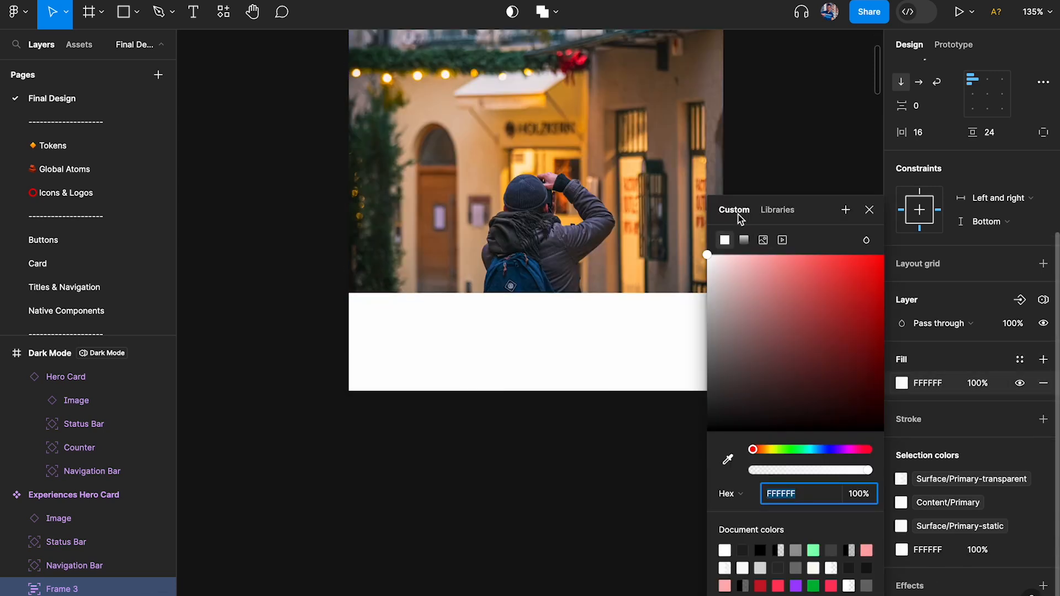
{"action": "left_click", "coordinate": [744, 240]}
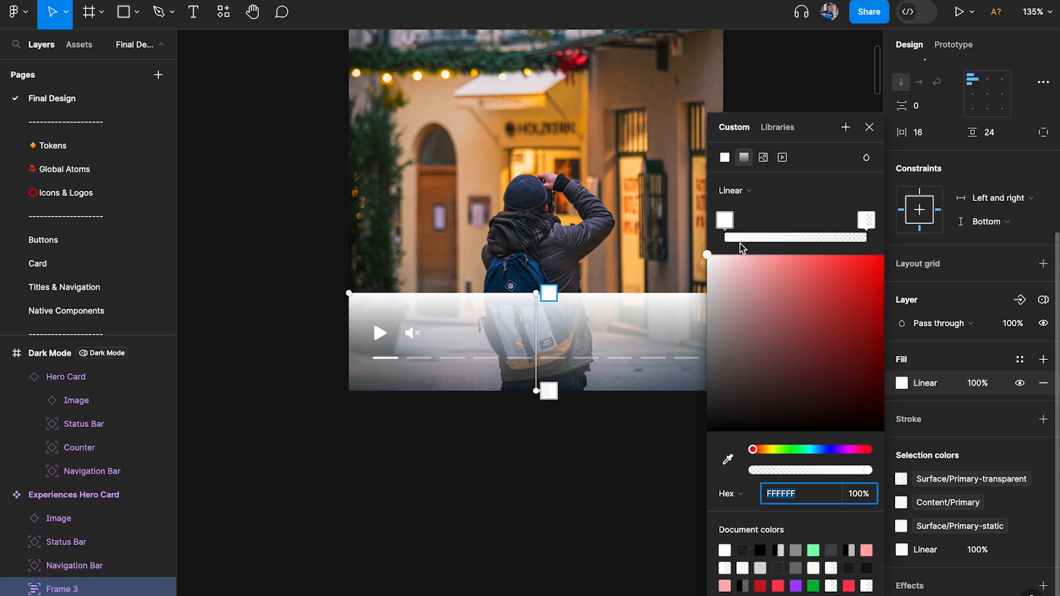
{"action": "left_click_drag", "start_coordinate": [746, 406], "coordinate": [580, 572]}
{"action": "left_click", "coordinate": [866, 220]}
{"action": "left_click_drag", "start_coordinate": [828, 288], "coordinate": [704, 434]}
- Set the controls frame gradient's opacity to 0% at the top stop and 30% at the bottom stop
{"action": "left_click", "coordinate": [855, 494]}
{"action": "type", "text": "100"}
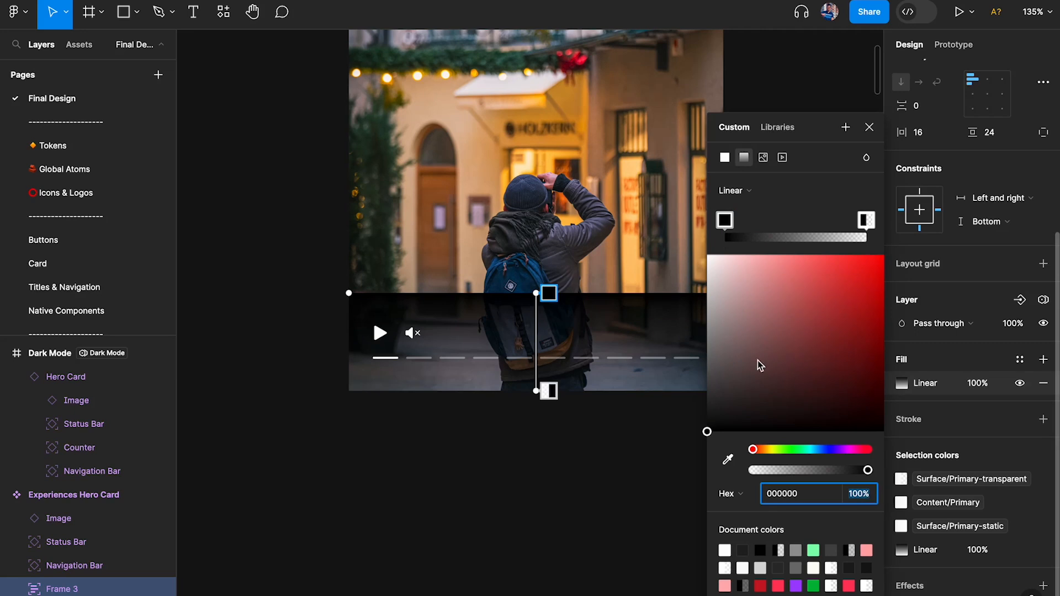
{"action": "type", "text": "0"}
{"action": "key", "text": "Return"}
{"action": "left_click", "coordinate": [866, 220]}
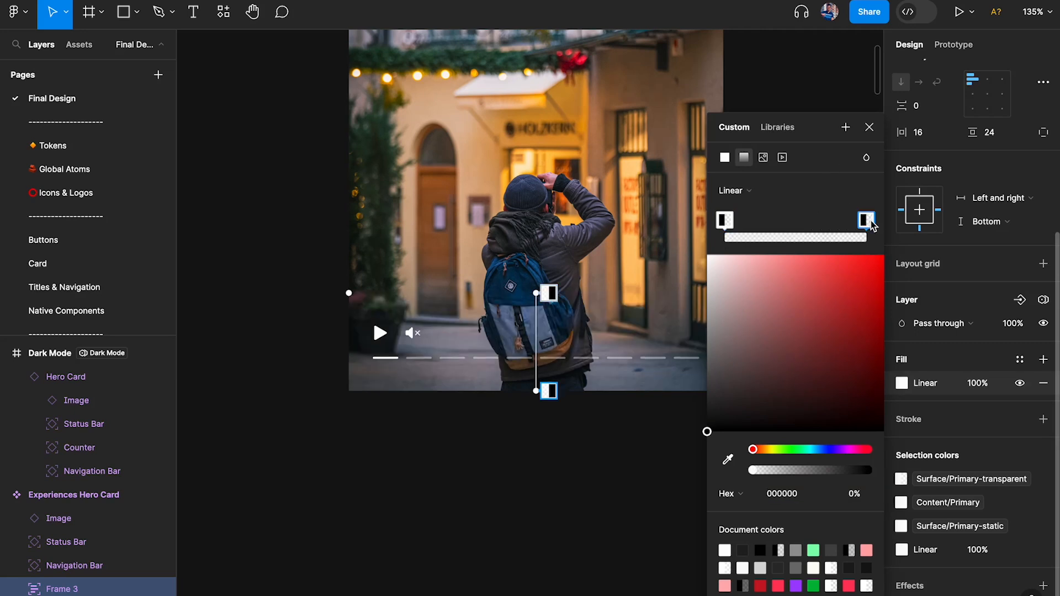
{"action": "left_click", "coordinate": [854, 494]}
{"action": "type", "text": "30"}
{"action": "key", "text": "Return"}
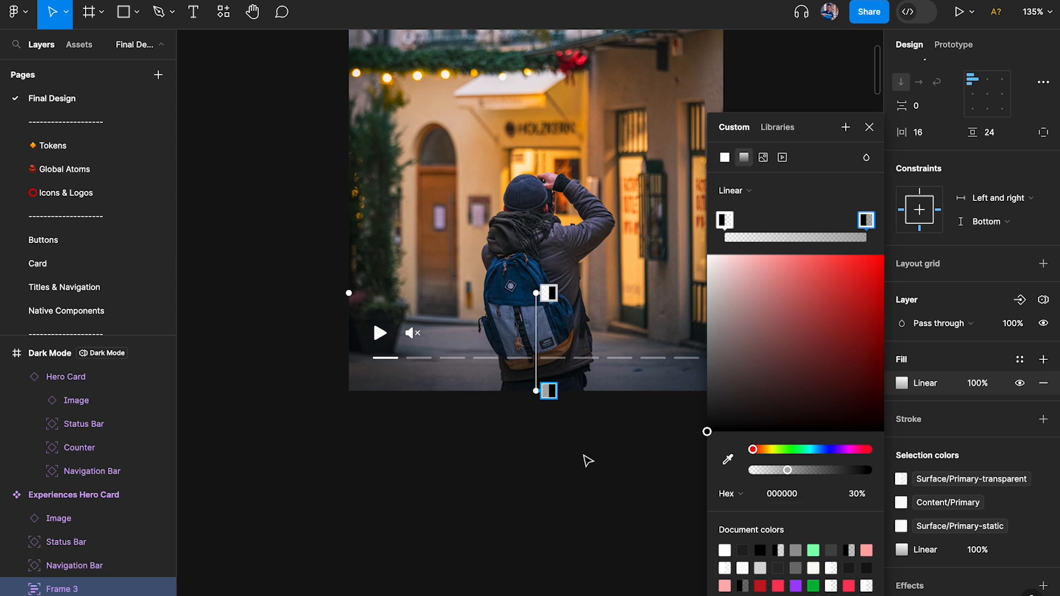
{"action": "key", "text": "Escape"}
{"action": "scroll", "coordinate": [508, 250], "scroll_direction": "down", "scroll_amount": 3}
{"action": "scroll", "coordinate": [492, 233], "scroll_direction": "up", "scroll_amount": 2}
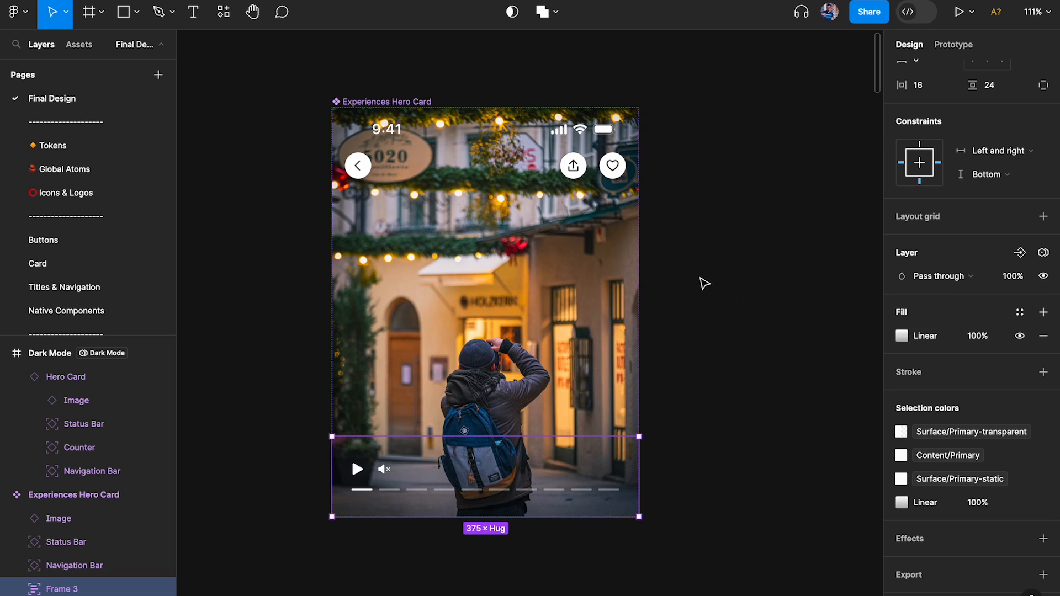
- Wrap the Status Bar and Navigation Bar of the main component in a vertical auto layout frame with gap 0
{"action": "left_click", "coordinate": [703, 283]}
{"action": "scroll", "coordinate": [630, 391], "scroll_direction": "down", "scroll_amount": 2}
{"action": "scroll", "coordinate": [609, 320], "scroll_direction": "up", "scroll_amount": 5}
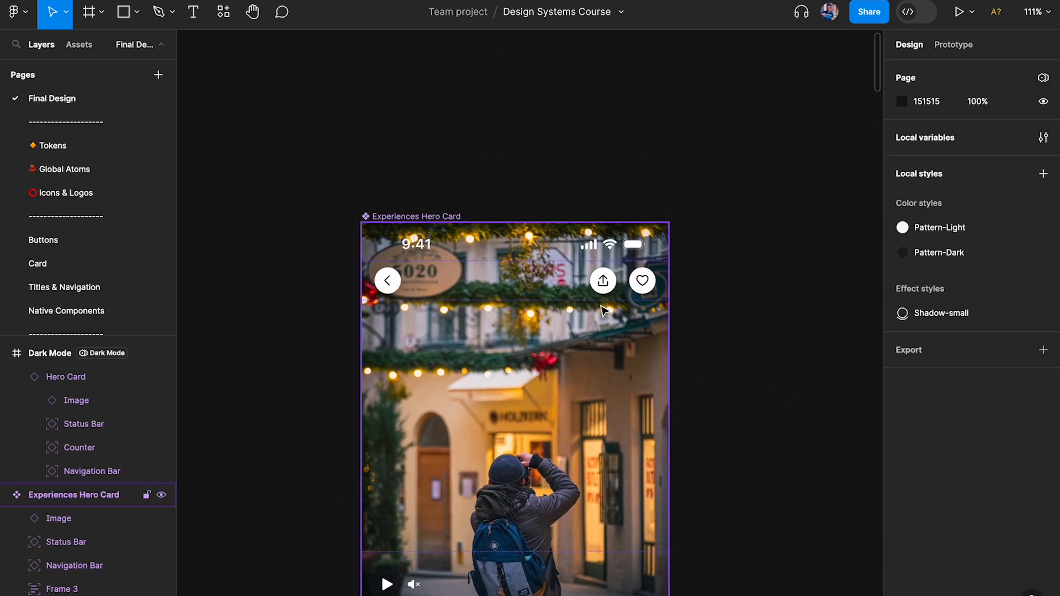
{"action": "double_click", "coordinate": [622, 286]}
{"action": "left_click", "coordinate": [607, 253], "text": "shift"}
{"action": "scroll", "coordinate": [606, 251], "scroll_direction": "up", "scroll_amount": 3}
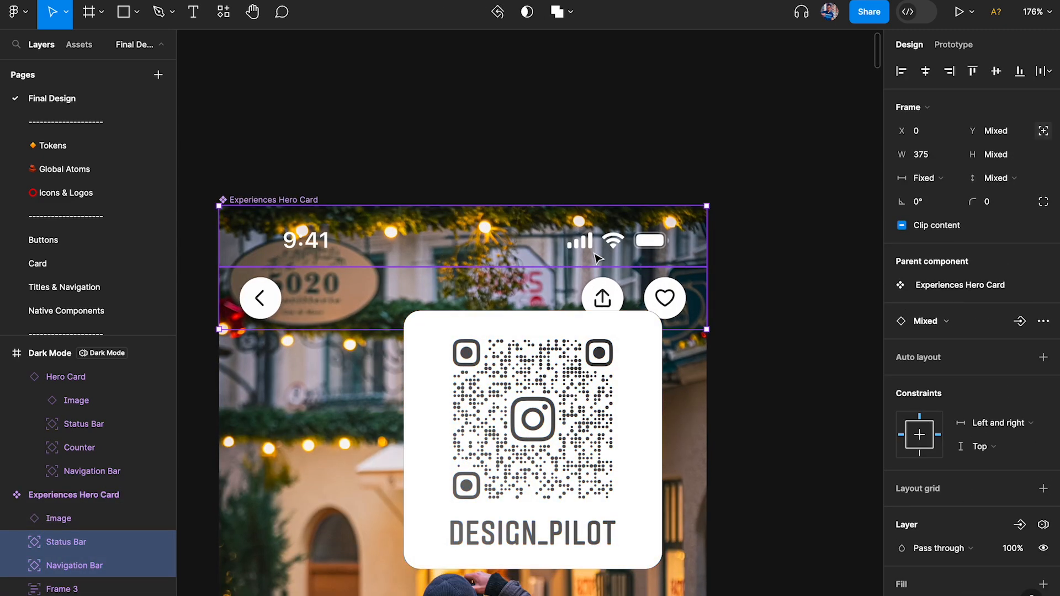
{"action": "scroll", "coordinate": [597, 257], "scroll_direction": "down", "scroll_amount": 2}
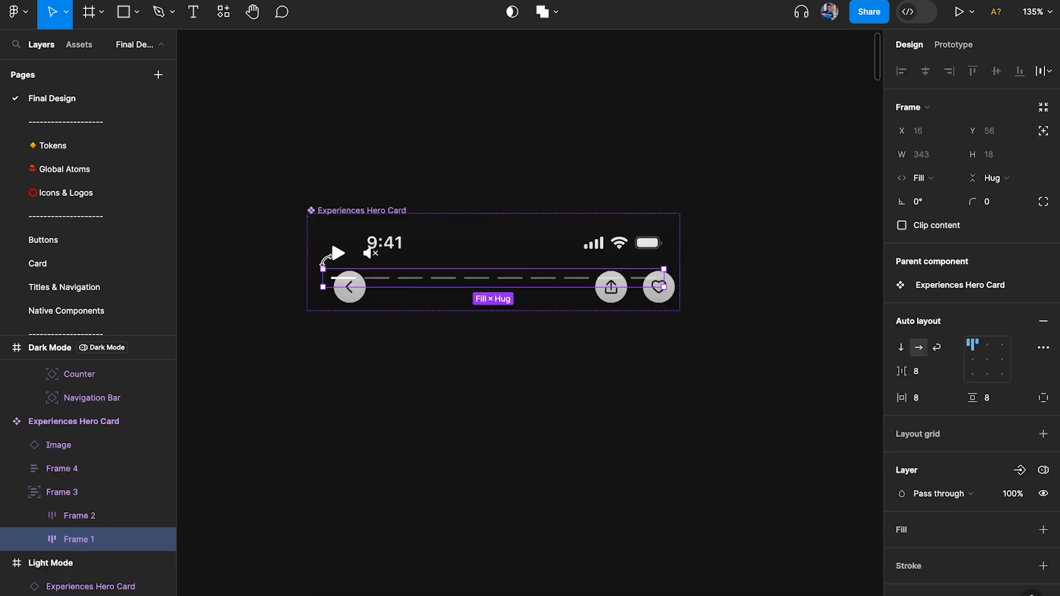
- Position the new status and navigation bar frame absolutely at X 0, Y 0, with the Left and right constraint
{"action": "left_click", "coordinate": [390, 360]}
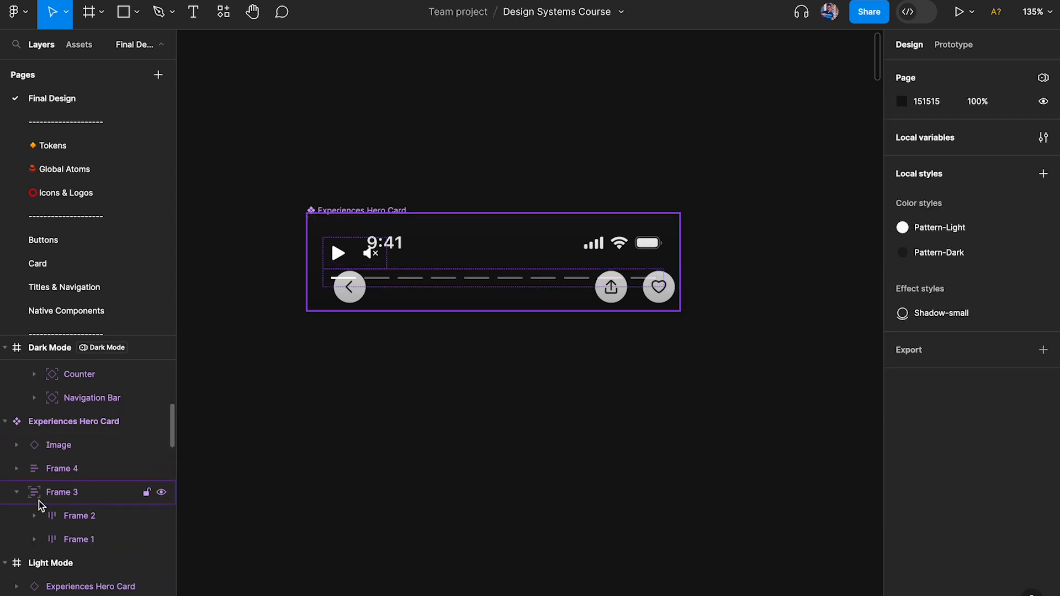
{"action": "left_click", "coordinate": [63, 470]}
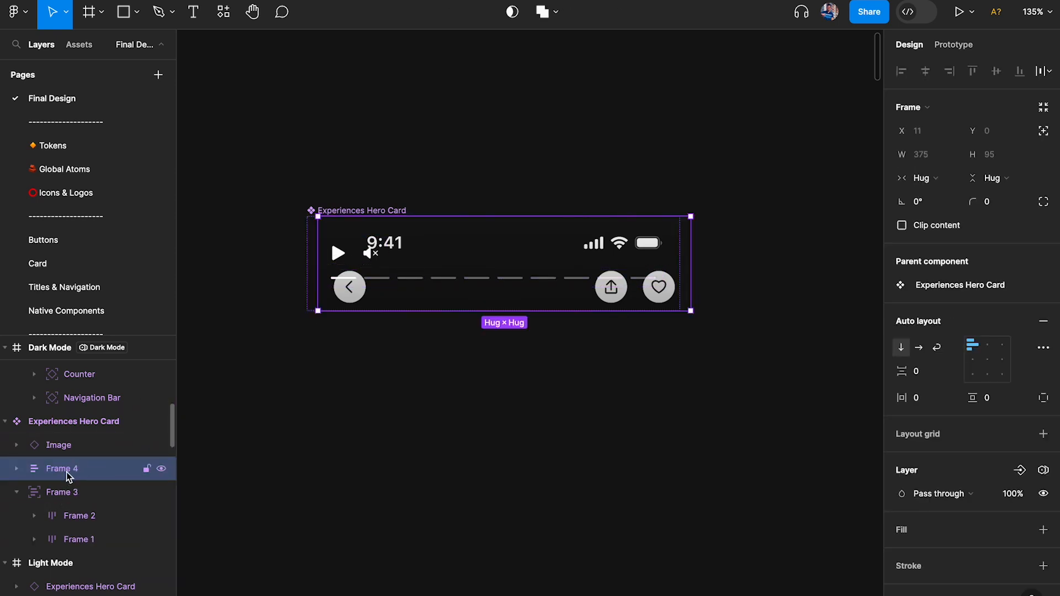
{"action": "left_click", "coordinate": [1044, 132]}
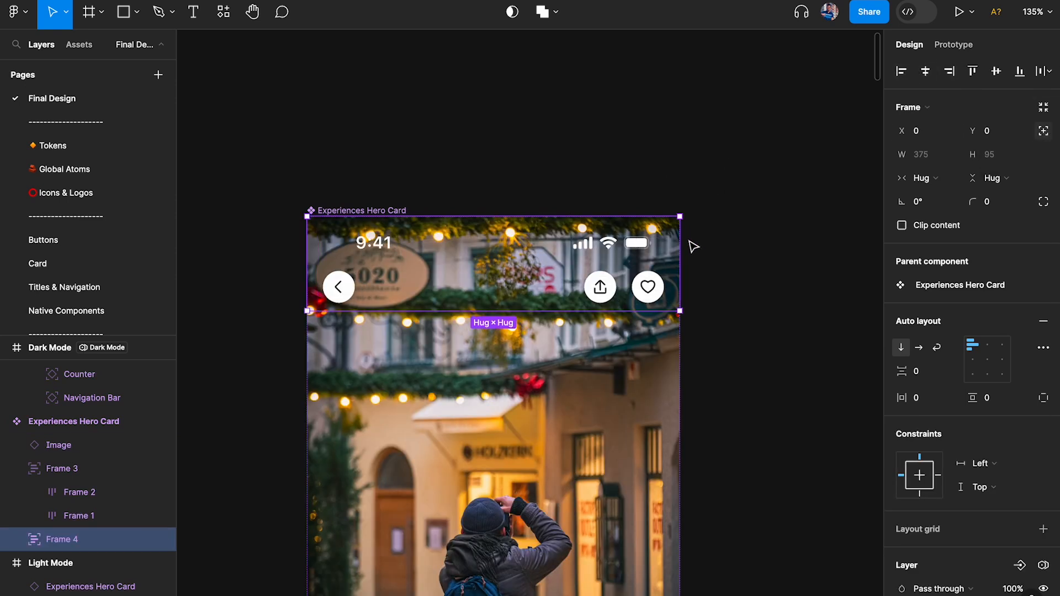
{"action": "scroll", "coordinate": [950, 320], "scroll_direction": "down", "scroll_amount": 3}
{"action": "left_click", "coordinate": [988, 298]}
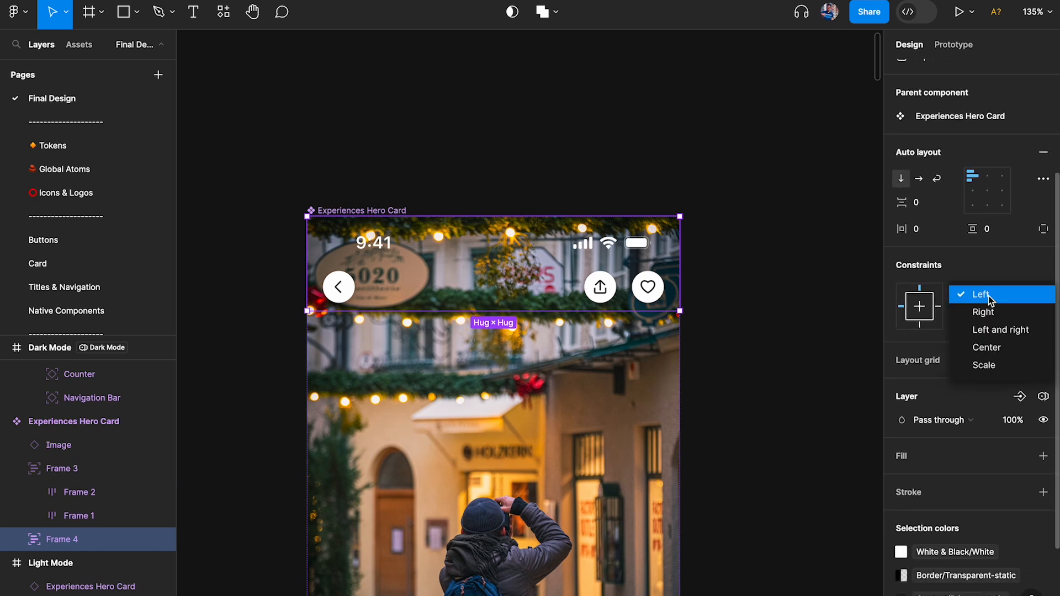
{"action": "left_click", "coordinate": [1019, 330]}
{"action": "left_click", "coordinate": [687, 331]}
- Widen the main Experiences Hero Card component to test how its top bars respond, and undo the resize
{"action": "scroll", "coordinate": [629, 349], "scroll_direction": "down", "scroll_amount": 3}
{"action": "left_click", "coordinate": [629, 349]}
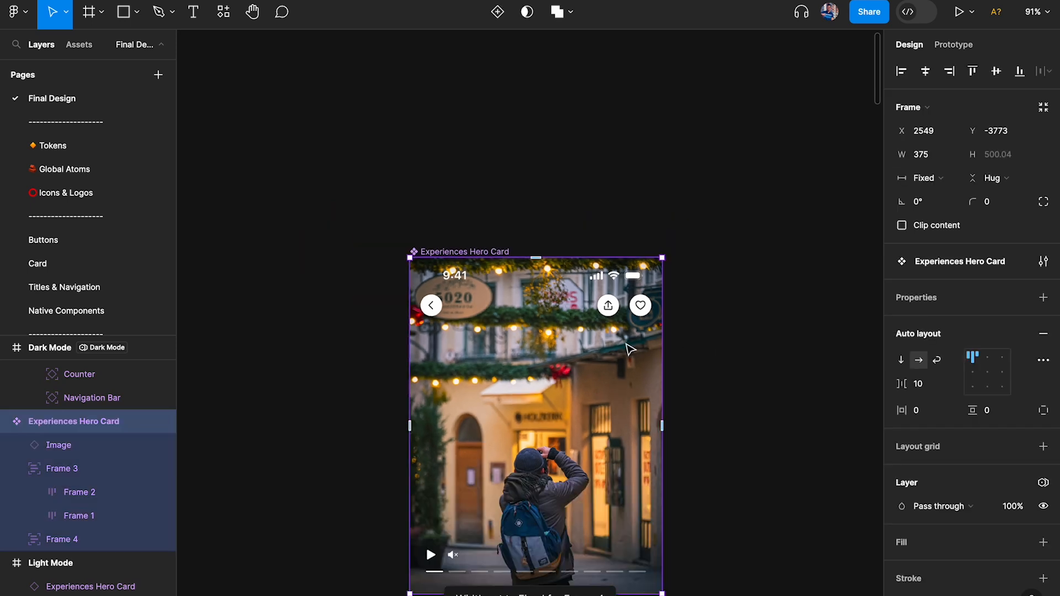
{"action": "left_click_drag", "start_coordinate": [662, 346], "coordinate": [728, 349]}
{"action": "key", "text": "ctrl+z"}
- Change the horizontal resizing of the Status Bar and Navigation Bar layers inside the top frame
{"action": "scroll", "coordinate": [601, 291], "scroll_direction": "up", "scroll_amount": 5}
{"action": "double_click", "coordinate": [631, 280]}
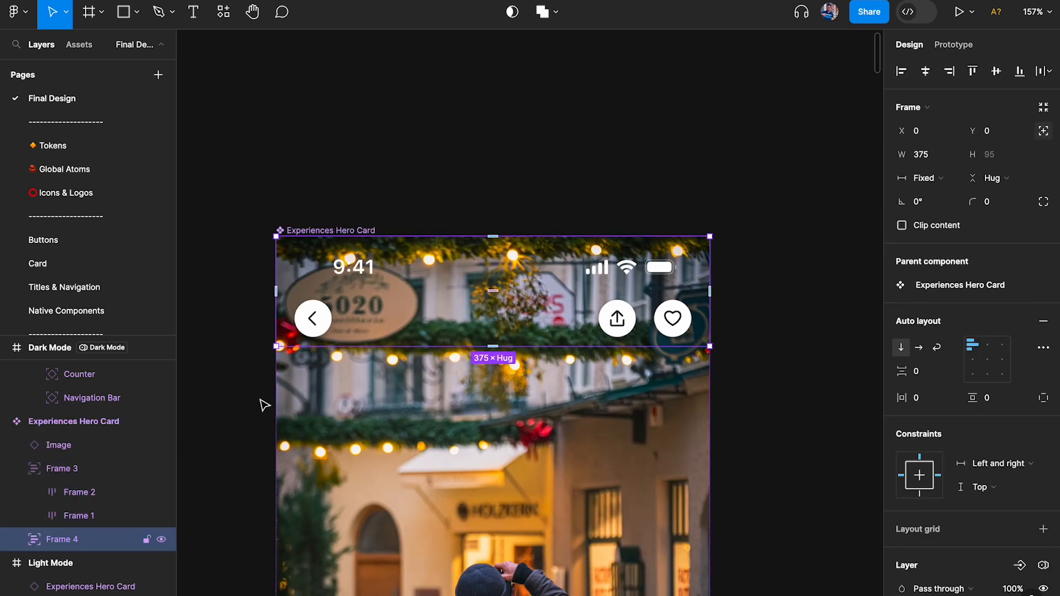
{"action": "left_click", "coordinate": [17, 539]}
{"action": "scroll", "coordinate": [16, 540], "scroll_direction": "down", "scroll_amount": 3}
{"action": "left_click", "coordinate": [82, 493]}
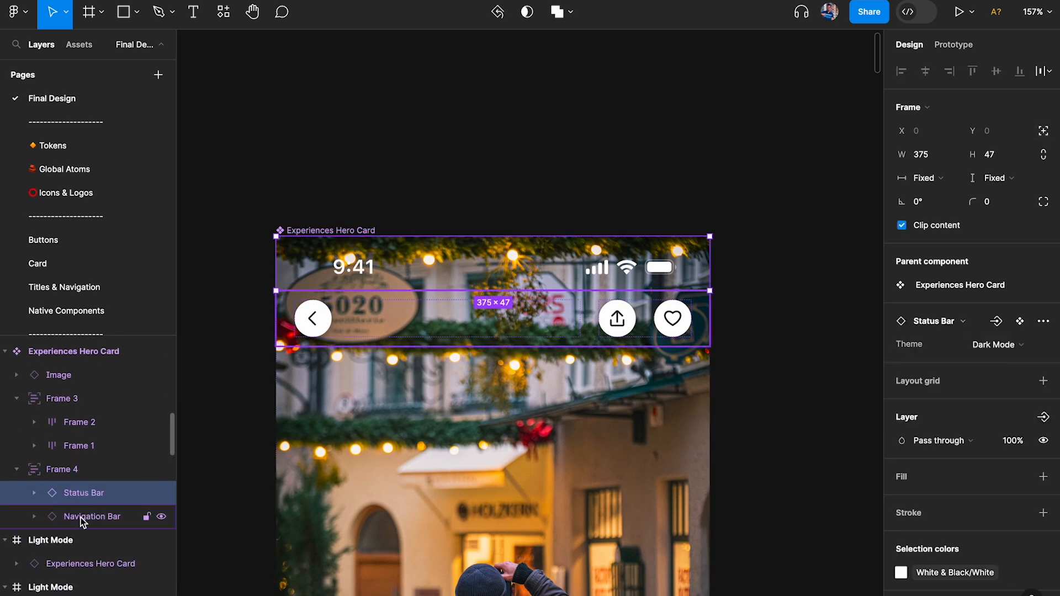
{"action": "left_click", "coordinate": [82, 519], "text": "shift"}
{"action": "left_click", "coordinate": [925, 178]}
{"action": "key", "text": "Escape"}
- Test the responsiveness of the top bars by resizing the main component's width and returning it to 375
{"action": "left_click", "coordinate": [740, 223]}
{"action": "left_click", "coordinate": [676, 374]}
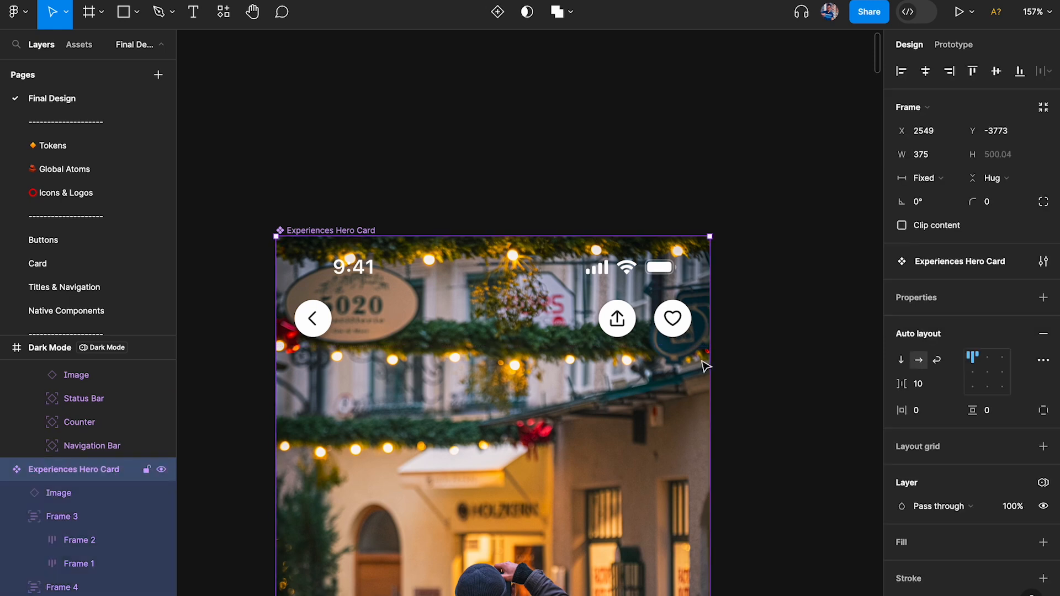
{"action": "mouse_move", "coordinate": [710, 361]}
{"action": "left_mouse_down"}
{"action": "mouse_move", "coordinate": [814, 362]}
{"action": "mouse_move", "coordinate": [657, 360]}
{"action": "mouse_move", "coordinate": [776, 365]}
{"action": "mouse_move", "coordinate": [710, 362]}
{"action": "left_mouse_up"}
- Add a linear gradient fill to the frame around the status and navigation bars, with both stops in black (000000)
{"action": "left_click", "coordinate": [470, 325]}
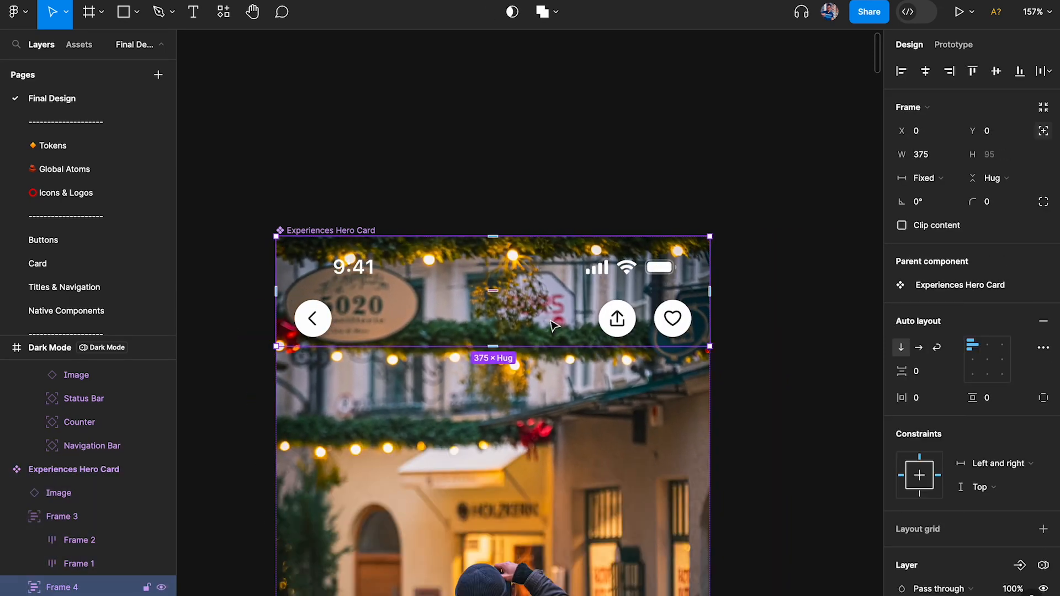
{"action": "scroll", "coordinate": [972, 375], "scroll_direction": "down", "scroll_amount": 5}
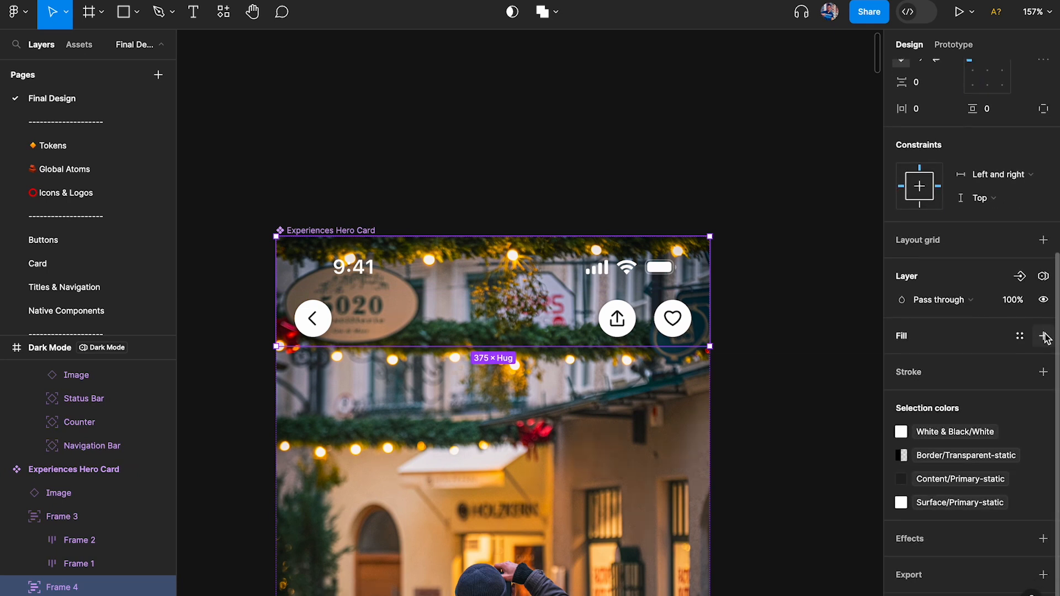
{"action": "left_click", "coordinate": [1044, 337]}
{"action": "left_click", "coordinate": [902, 360]}
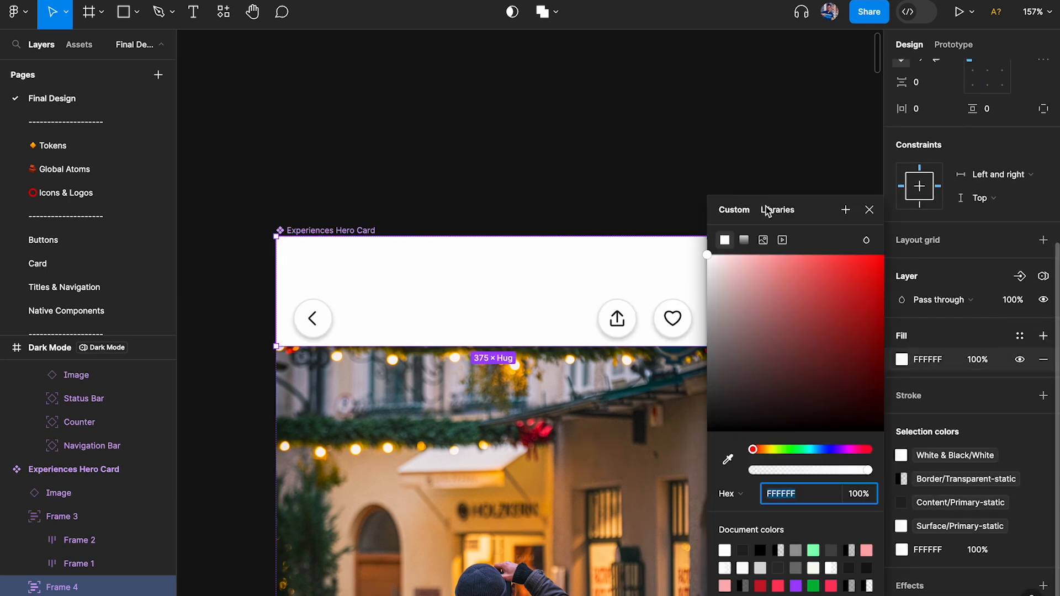
{"action": "left_click", "coordinate": [746, 240]}
{"action": "left_click_drag", "start_coordinate": [764, 320], "coordinate": [708, 431]}
{"action": "left_click", "coordinate": [867, 220]}
{"action": "left_click_drag", "start_coordinate": [798, 362], "coordinate": [707, 431]}
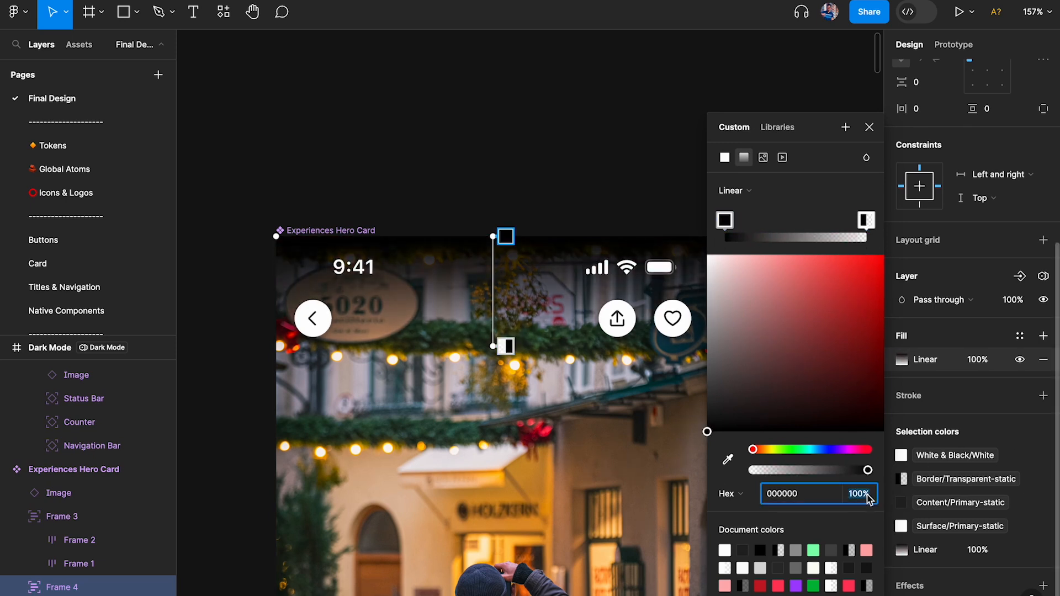
- Set the opacity of the top bars frame gradient's upper stop to 30%
{"action": "key", "text": "Return"}
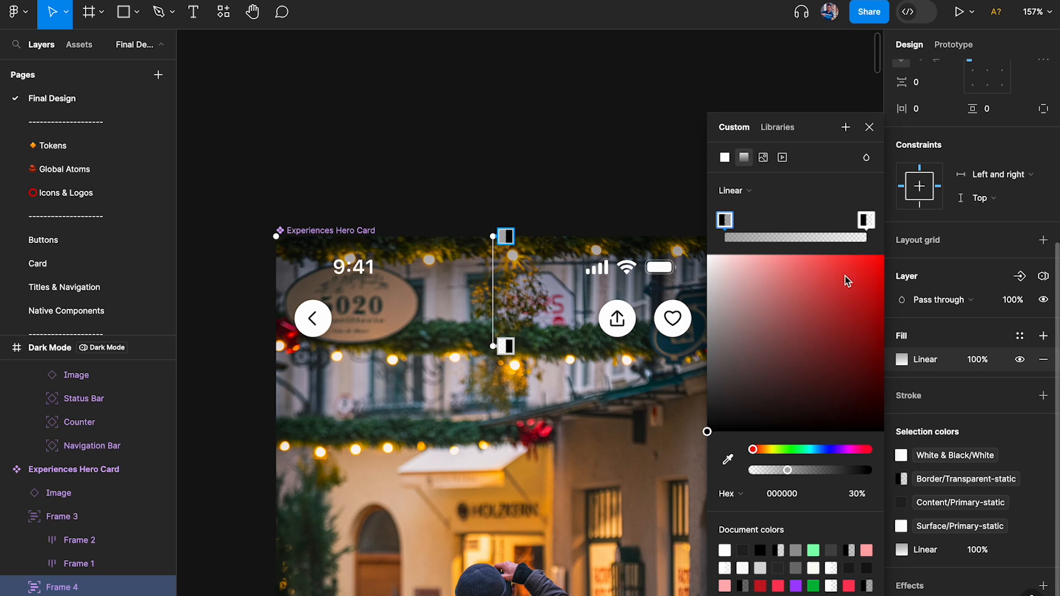
{"action": "left_click", "coordinate": [869, 127]}
{"action": "scroll", "coordinate": [519, 324], "scroll_direction": "down", "scroll_amount": 6}
{"action": "scroll", "coordinate": [459, 359], "scroll_direction": "up", "scroll_amount": 3}
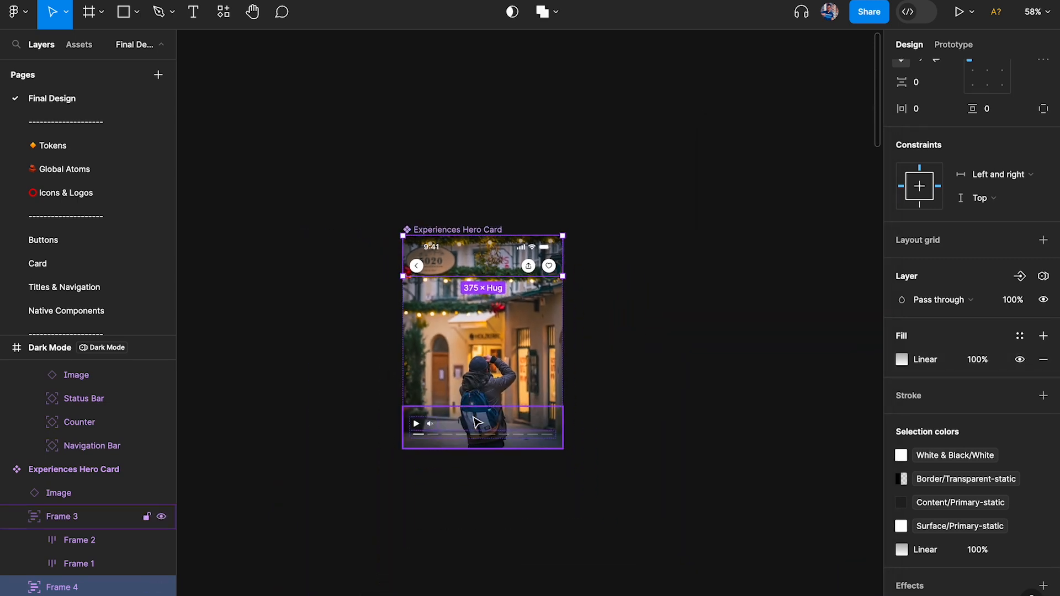
- Rename the bottom controls frame, Frame 3, in the main component as Wrapper
{"action": "left_click", "coordinate": [476, 426]}
{"action": "left_click", "coordinate": [453, 217]}
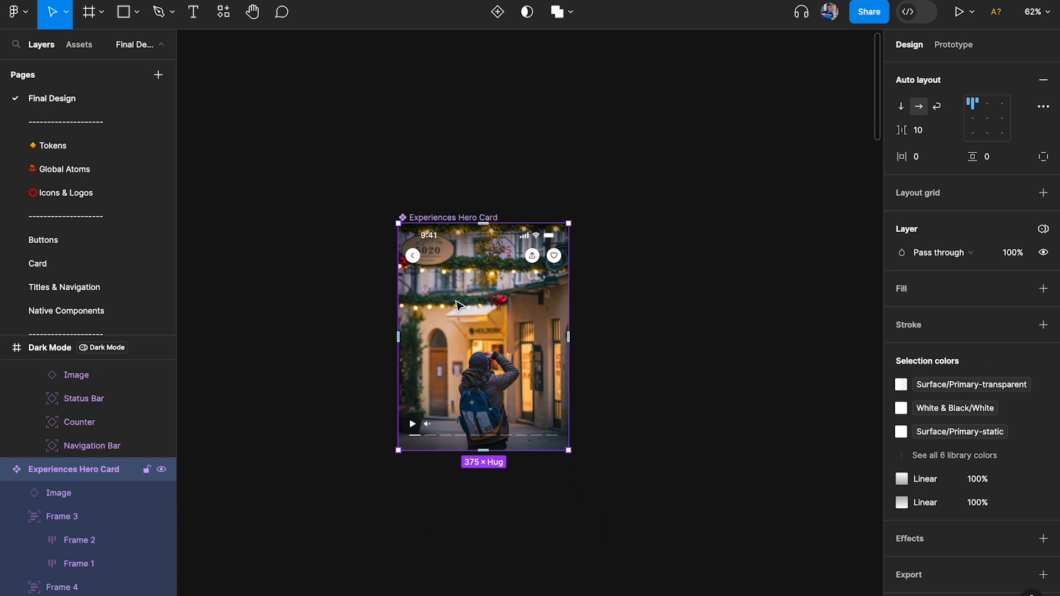
{"action": "scroll", "coordinate": [138, 457], "scroll_direction": "down", "scroll_amount": 3}
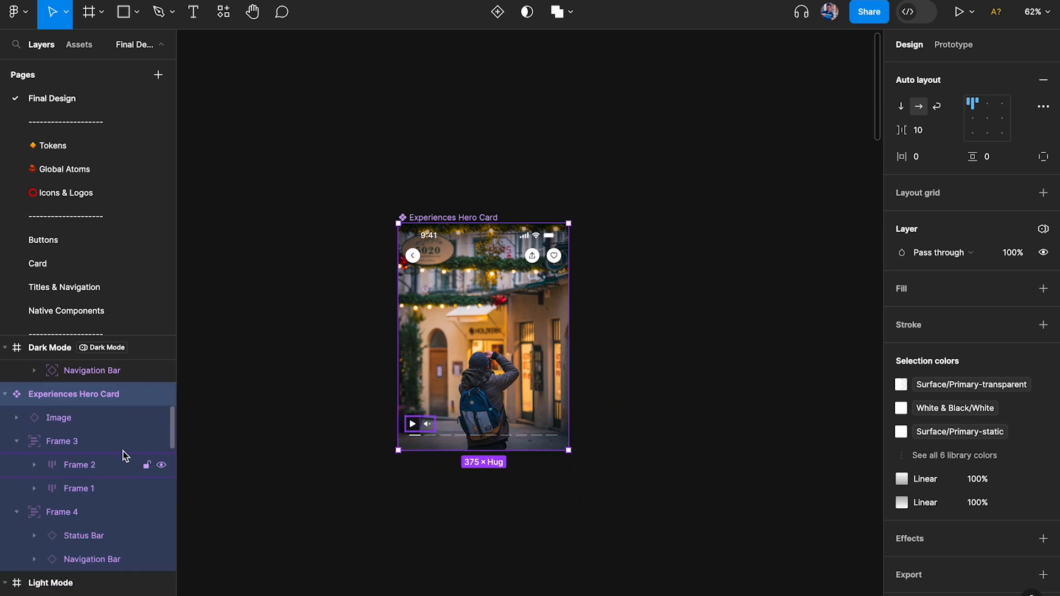
{"action": "left_click", "coordinate": [60, 443]}
{"action": "double_click", "coordinate": [60, 443]}
{"action": "type", "text": "Wrapper"}
{"action": "key", "text": "Return"}
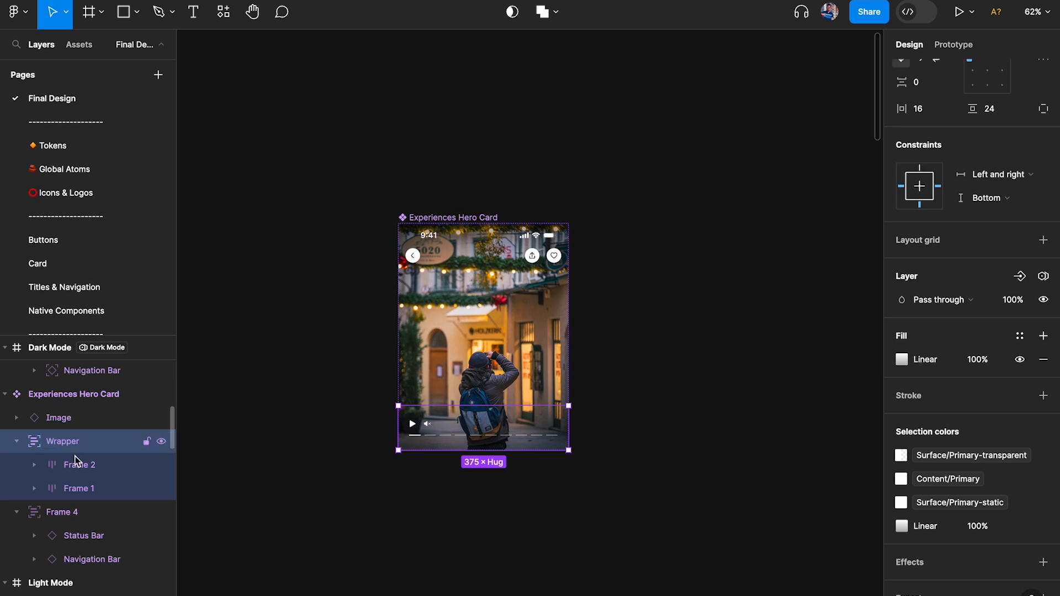
- Rename the two inner control frames, Frame 2 and Frame 1, and the top bars frame, Frame 4, as Wrapper
{"action": "left_click", "coordinate": [78, 465]}
{"action": "double_click", "coordinate": [78, 467]}
{"action": "type", "text": "Wrapp"}
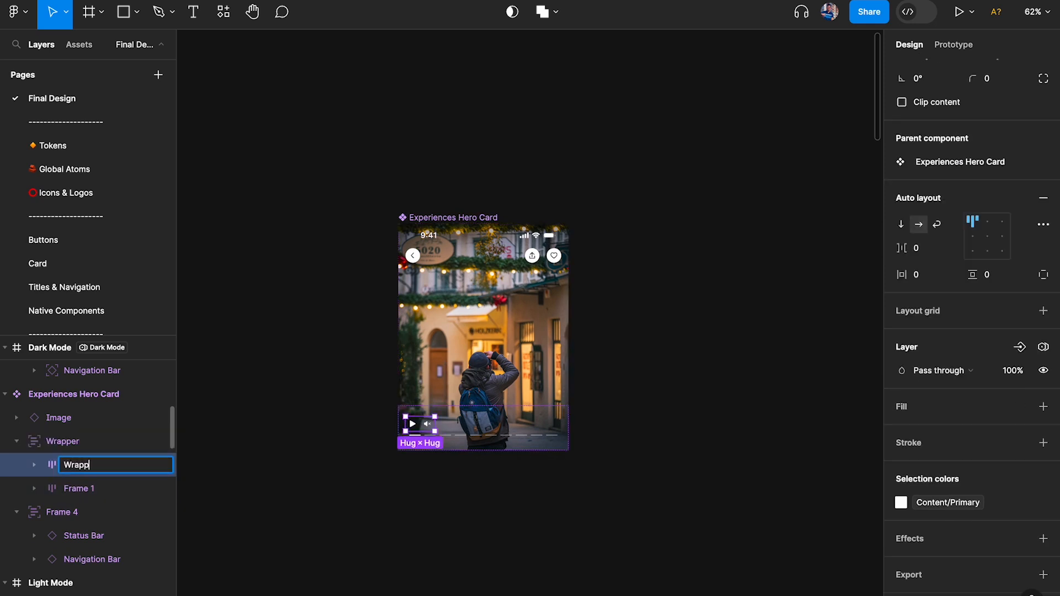
{"action": "type", "text": "er"}
{"action": "key", "text": "Return"}
{"action": "double_click", "coordinate": [80, 489]}
{"action": "type", "text": "Wra"}
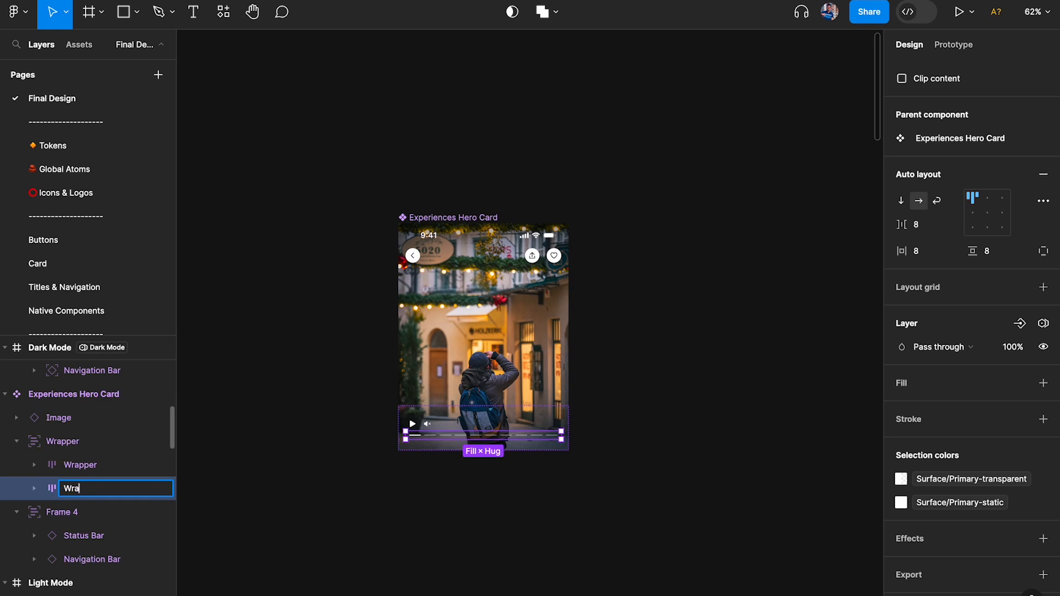
{"action": "type", "text": "pper"}
{"action": "key", "text": "Return"}
{"action": "double_click", "coordinate": [62, 513]}
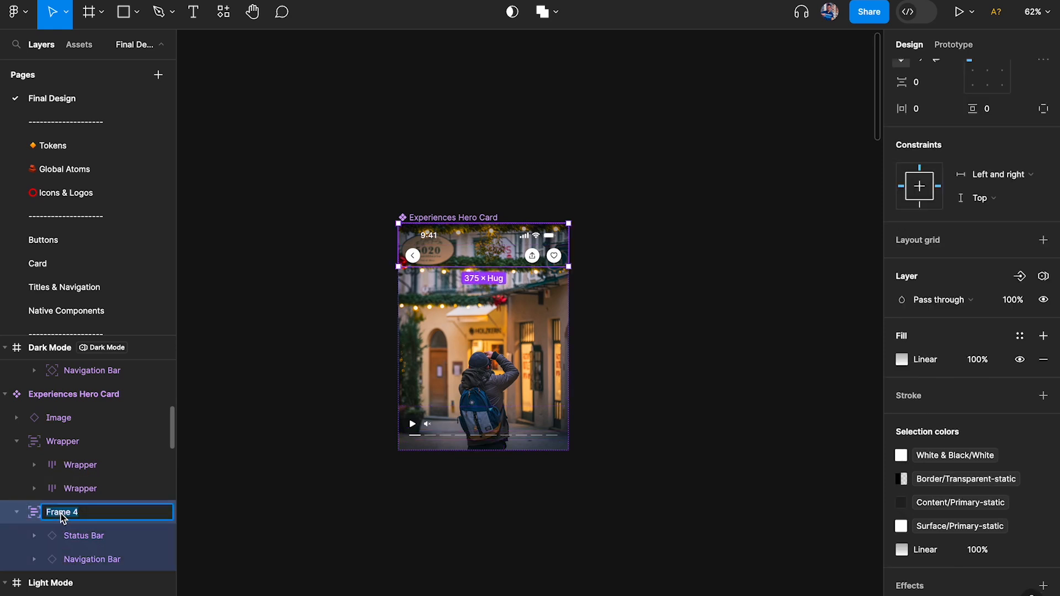
{"action": "type", "text": "Wrapper"}
{"action": "key", "text": "Return"}
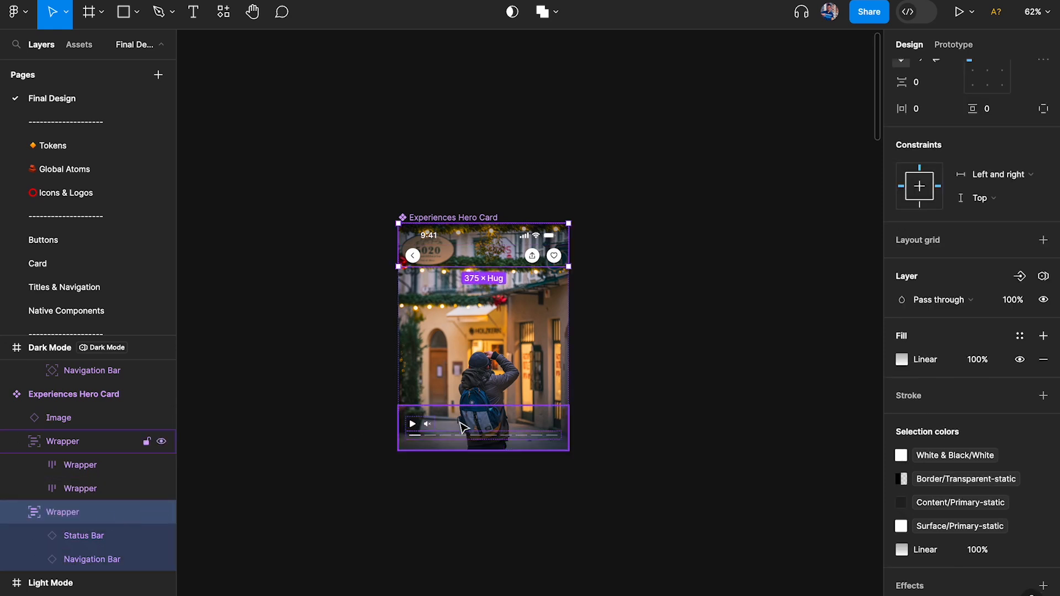
- Move the bottom controls Wrapper out of the Experiences Hero Card to just below it and make it a component named Player
{"action": "left_click", "coordinate": [145, 441]}
{"action": "scroll", "coordinate": [464, 427], "scroll_direction": "up", "scroll_amount": 3}
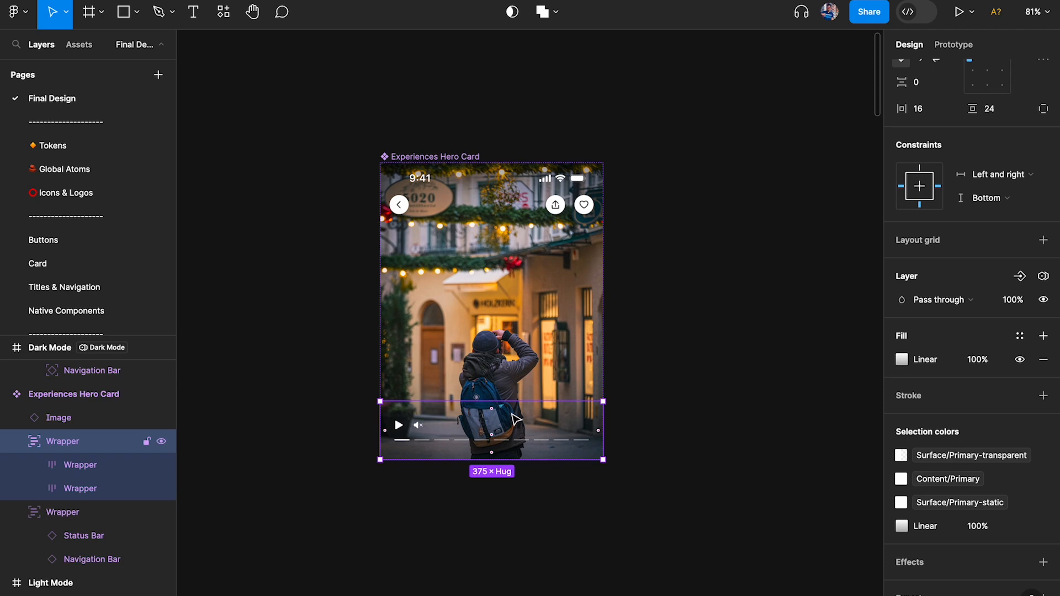
{"action": "left_click_drag", "start_coordinate": [515, 419], "coordinate": [516, 507]}
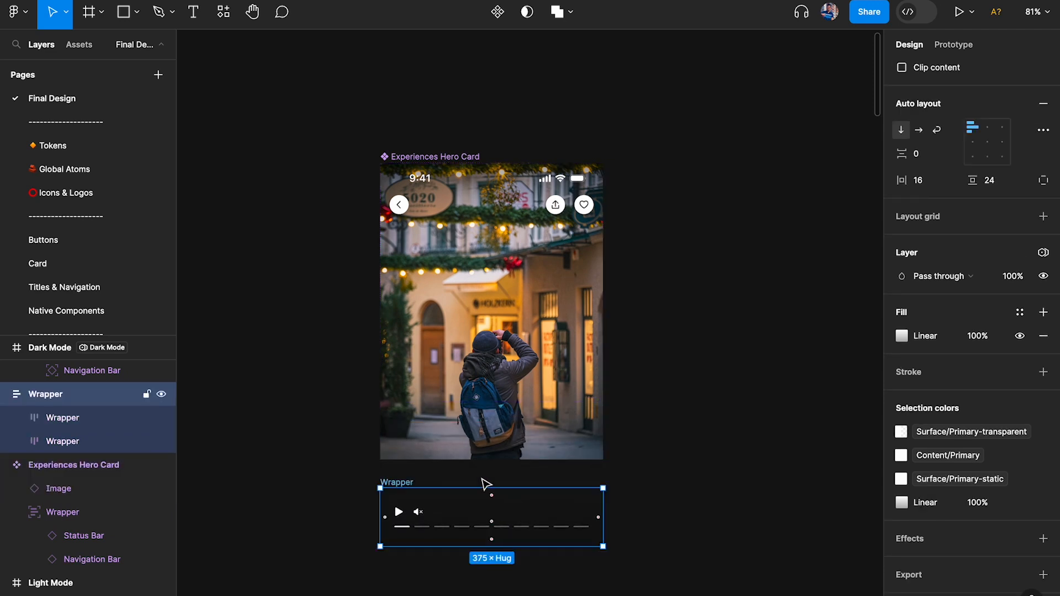
{"action": "left_click", "coordinate": [500, 14]}
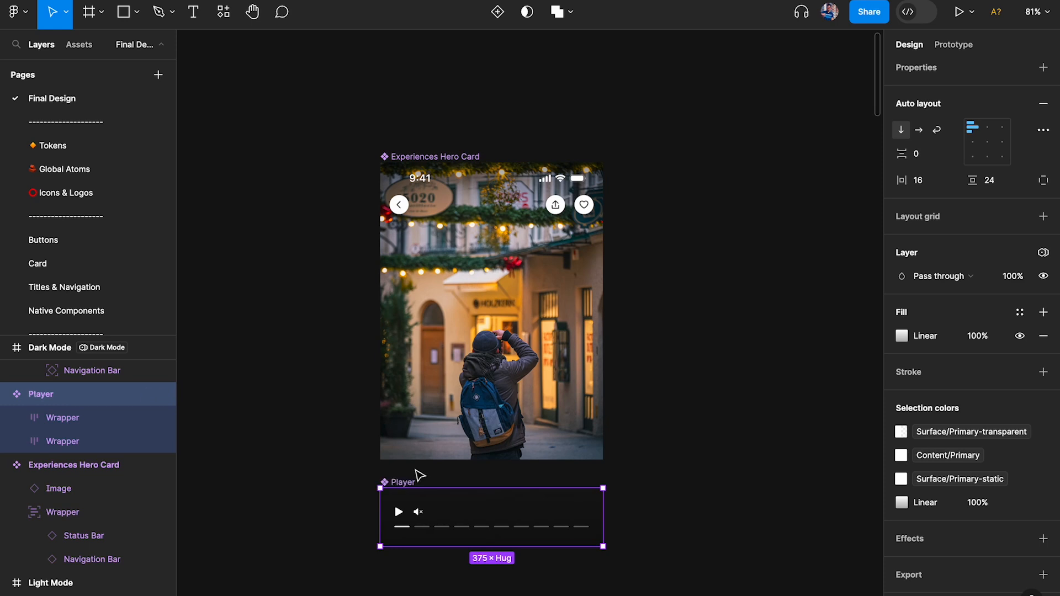
- Place a Player instance in the Experiences Hero Card with absolute position, aligned to the bottom and constrained Left and right
{"action": "left_click_drag", "start_coordinate": [410, 488], "coordinate": [406, 440]}
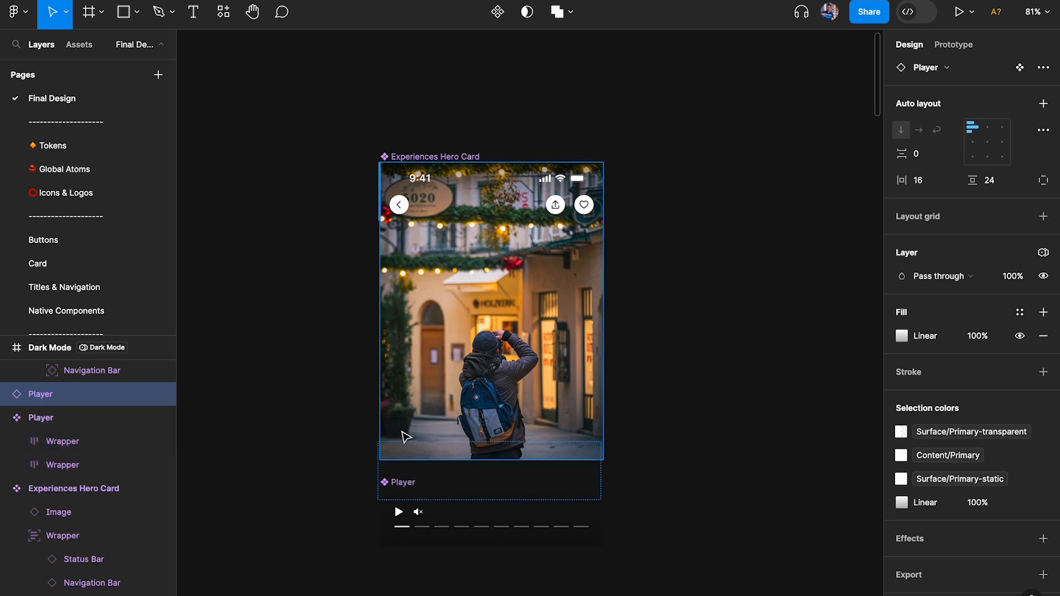
{"action": "left_click_drag", "start_coordinate": [404, 400], "coordinate": [411, 400]}
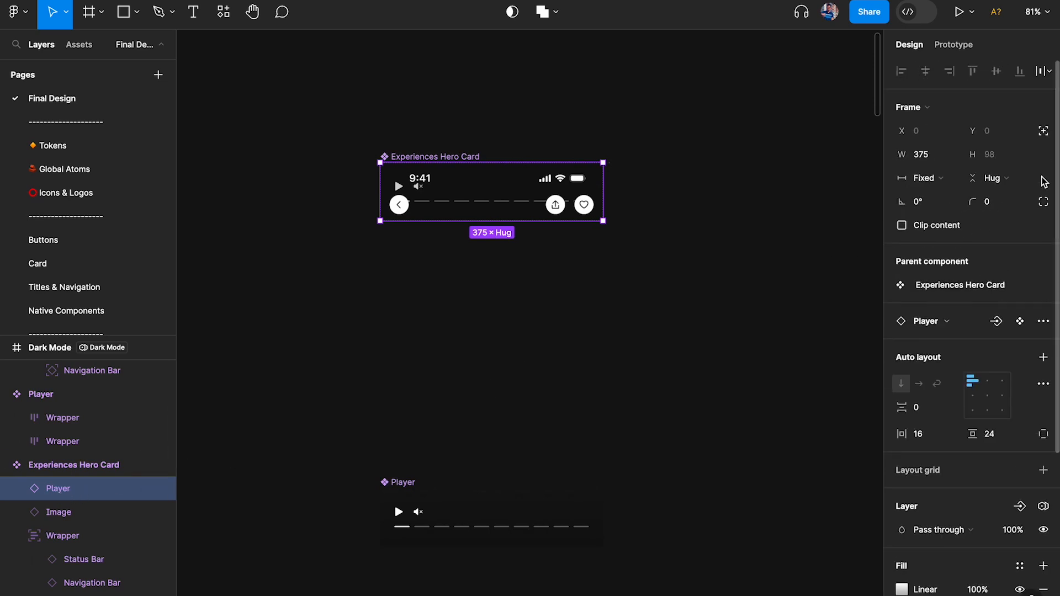
{"action": "left_click", "coordinate": [1043, 132]}
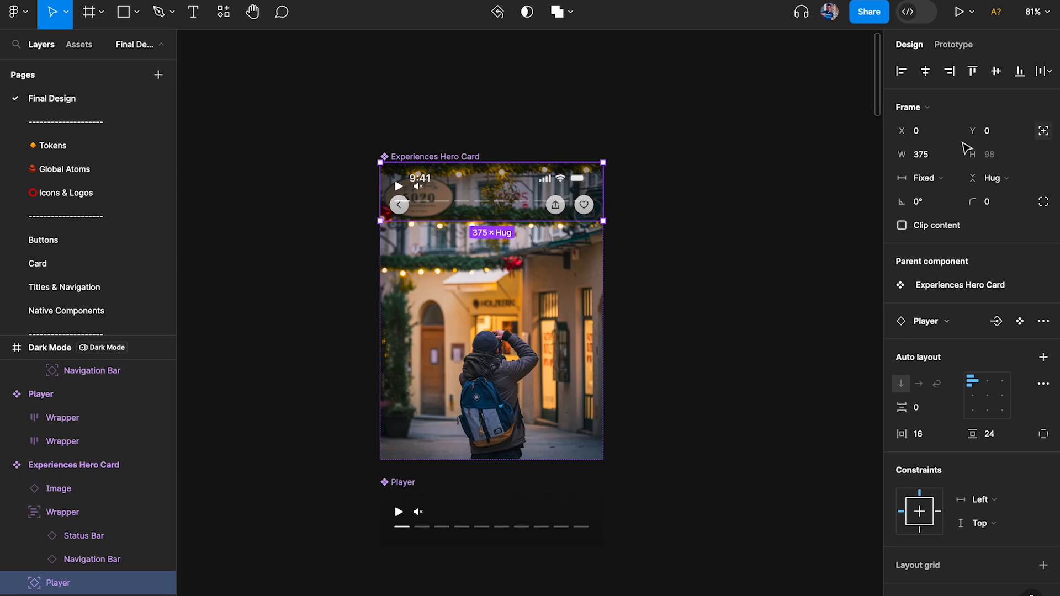
{"action": "left_click", "coordinate": [1018, 71]}
{"action": "scroll", "coordinate": [946, 433], "scroll_direction": "down", "scroll_amount": 3}
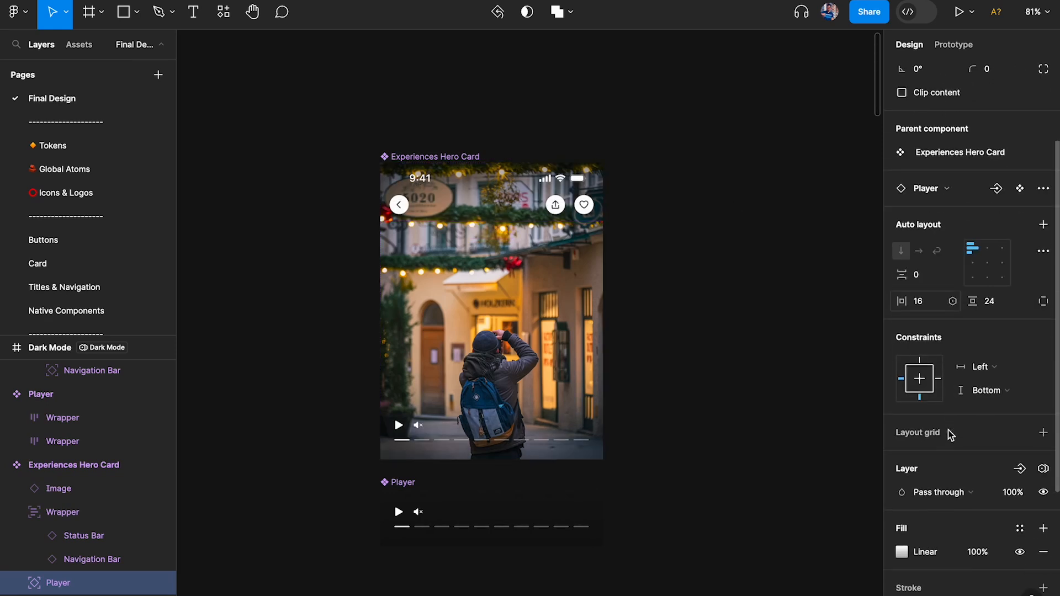
{"action": "left_click", "coordinate": [980, 340]}
{"action": "left_click", "coordinate": [994, 377]}
{"action": "left_click", "coordinate": [674, 300]}
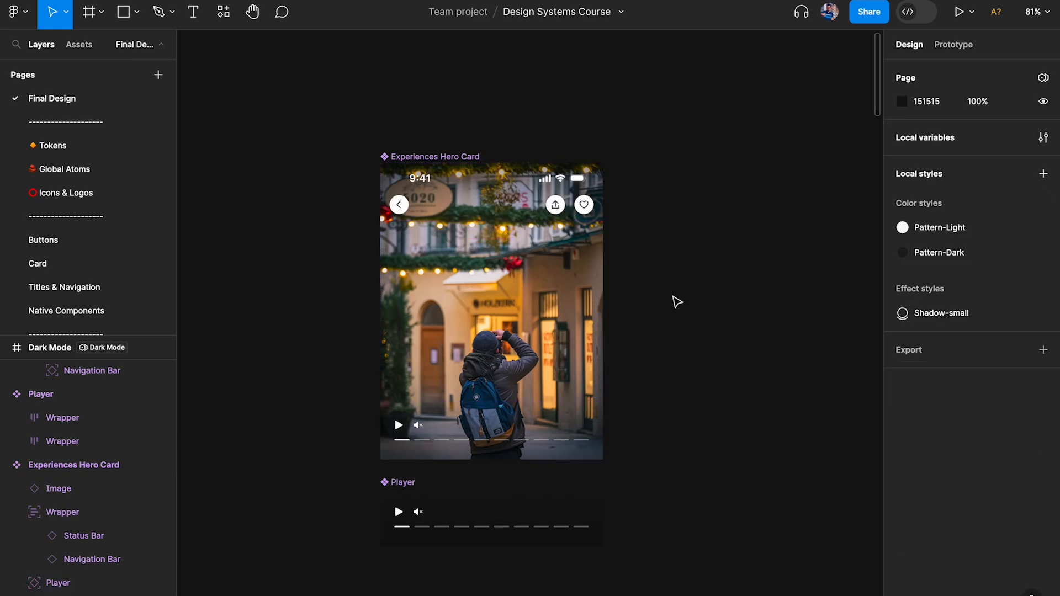
- Test the Experiences Hero Card's responsiveness by resizing its width, and undo the resize
{"action": "left_click", "coordinate": [557, 268]}
{"action": "mouse_move", "coordinate": [601, 261]}
{"action": "left_mouse_down"}
{"action": "mouse_move", "coordinate": [655, 260]}
{"action": "mouse_move", "coordinate": [583, 257]}
{"action": "left_mouse_up"}
{"action": "key", "text": "ctrl+z"}
{"action": "left_click", "coordinate": [686, 284]}
- Move the Player main component to the right of the Experiences Hero Card, level with its upper edge
{"action": "left_click_drag", "start_coordinate": [412, 483], "coordinate": [723, 169]}
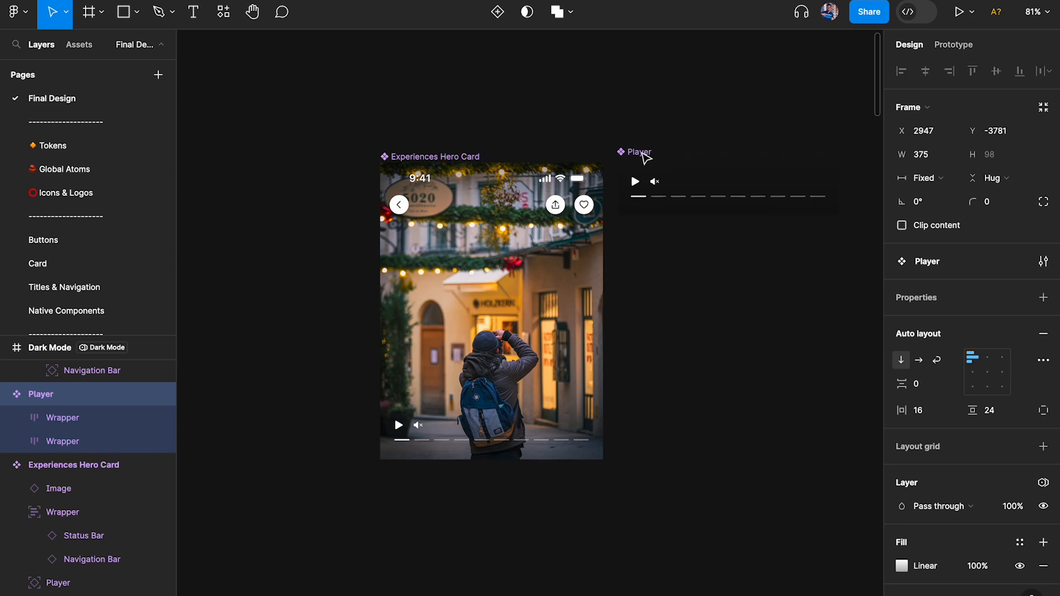
{"action": "double_click", "coordinate": [505, 194]}
- Go to the main component of the Hero Card used in the Dark Mode screen beside the Rooms design
{"action": "scroll", "coordinate": [682, 339], "scroll_direction": "down", "scroll_amount": 4}
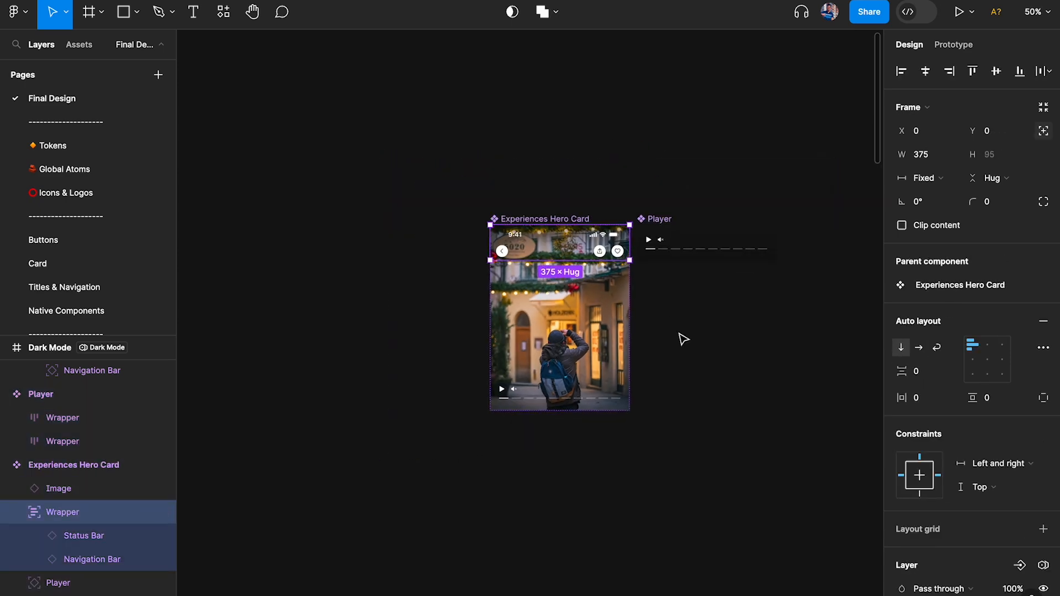
{"action": "scroll", "coordinate": [683, 339], "scroll_direction": "down", "scroll_amount": 5}
{"action": "scroll", "coordinate": [632, 359], "scroll_direction": "up", "scroll_amount": 1}
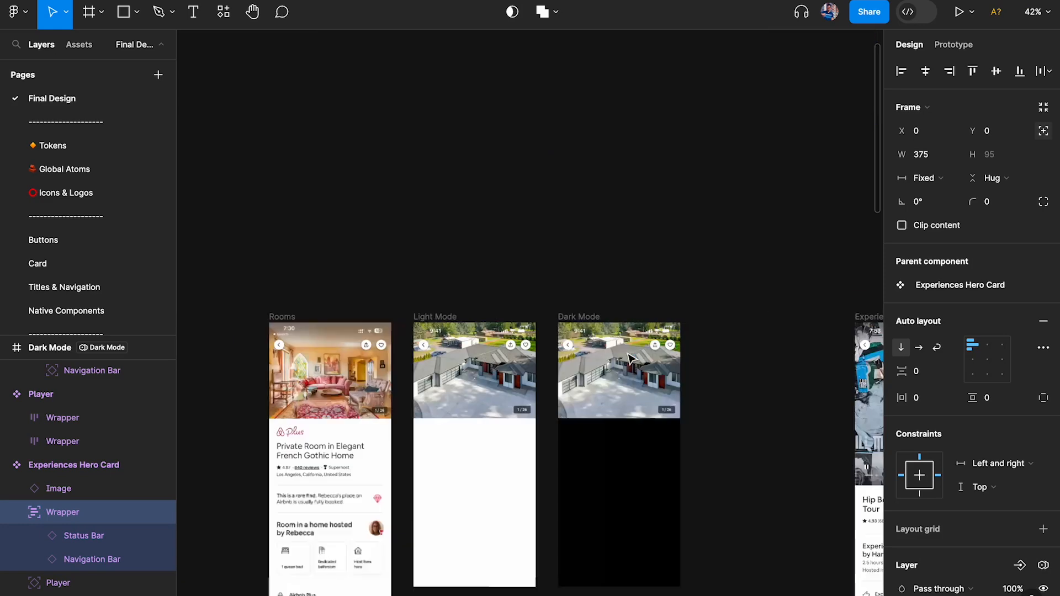
{"action": "scroll", "coordinate": [701, 344], "scroll_direction": "up", "scroll_amount": 5}
{"action": "scroll", "coordinate": [701, 343], "scroll_direction": "right", "scroll_amount": 4}
{"action": "left_click", "coordinate": [583, 345]}
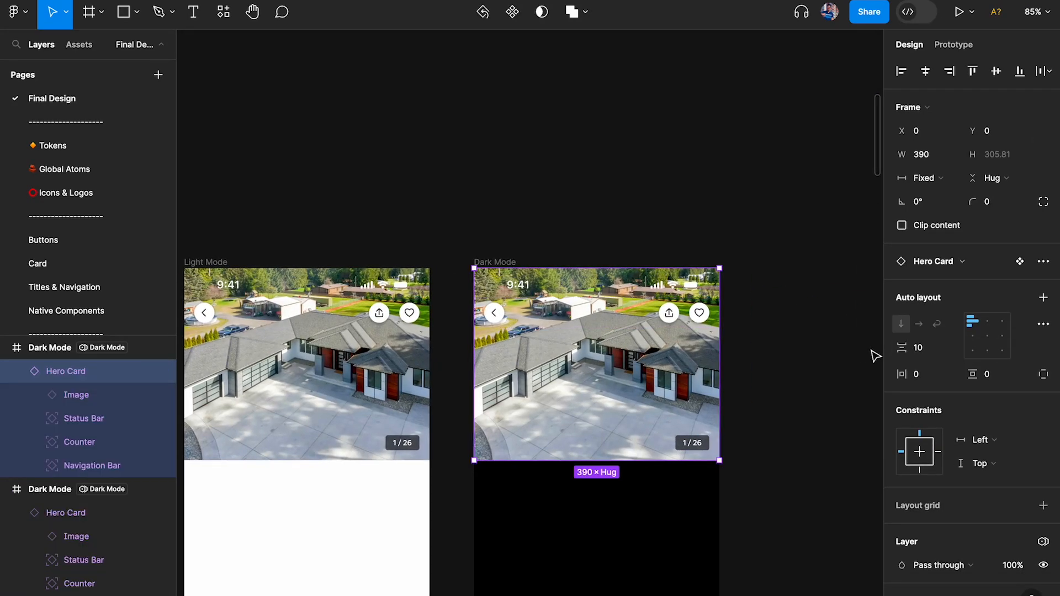
{"action": "left_click", "coordinate": [1020, 261]}
{"action": "scroll", "coordinate": [440, 274], "scroll_direction": "up", "scroll_amount": 3}
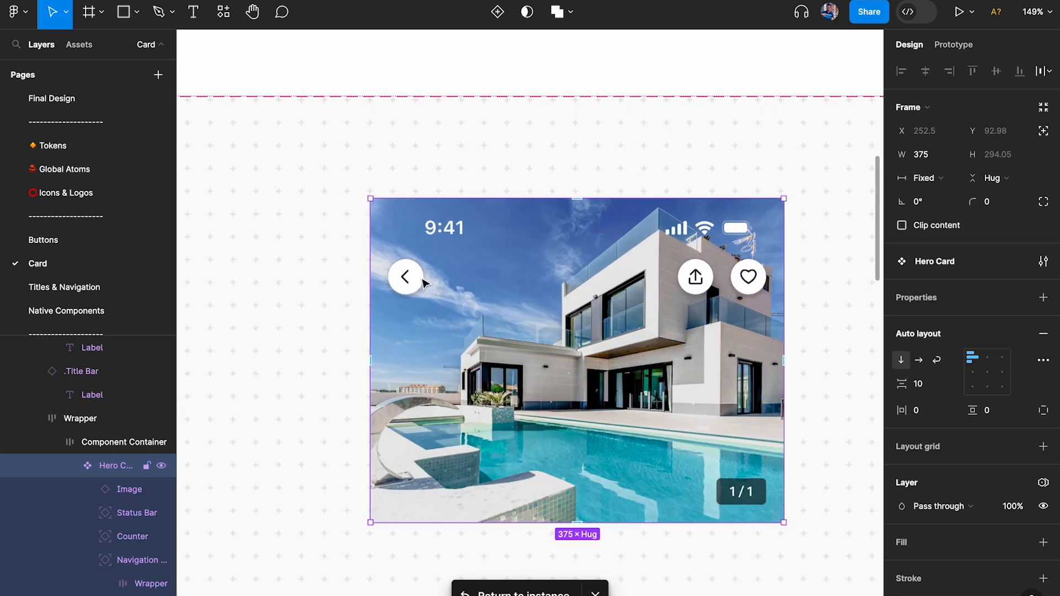
- Wrap the Hero Card's status bar and navigation bar in an auto layout frame with absolute position, aligned to the card's upper edge
{"action": "left_click", "coordinate": [418, 275]}
{"action": "left_click", "coordinate": [462, 248], "text": "shift"}
{"action": "key", "text": "shift+a"}
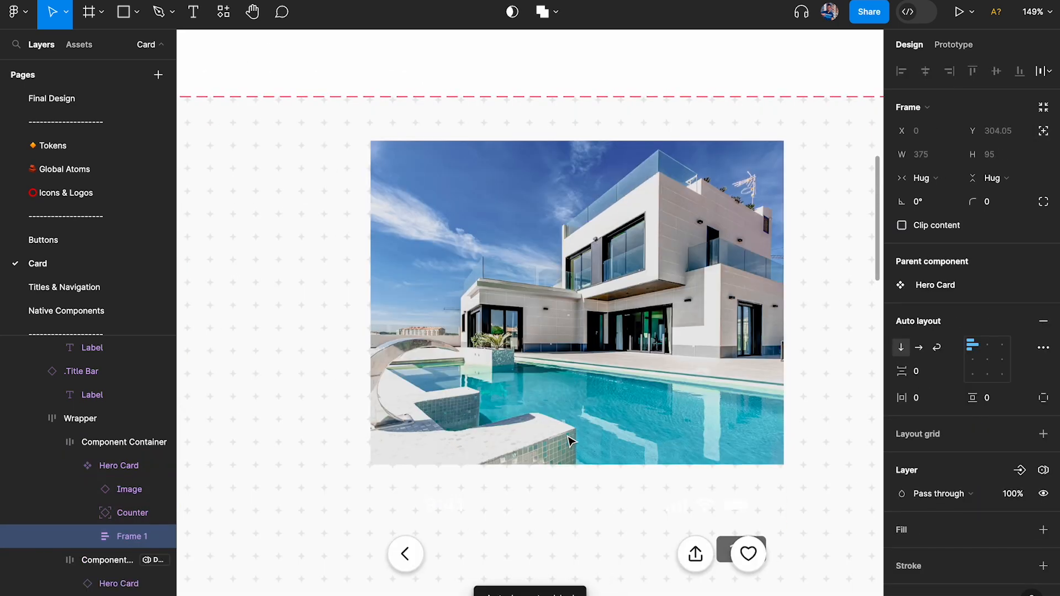
{"action": "left_click", "coordinate": [1044, 131]}
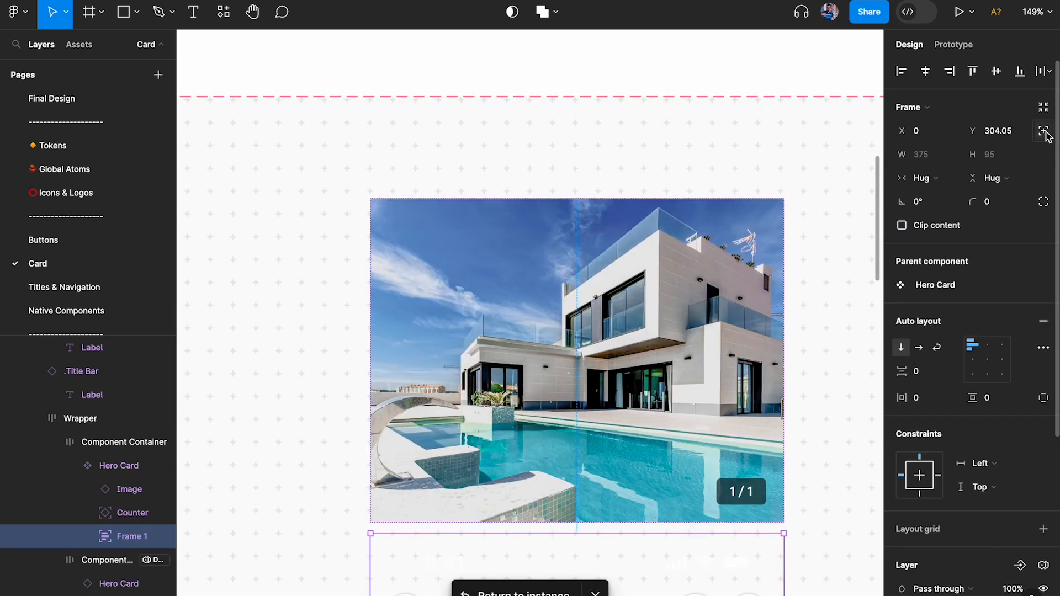
{"action": "scroll", "coordinate": [989, 366], "scroll_direction": "down", "scroll_amount": 4}
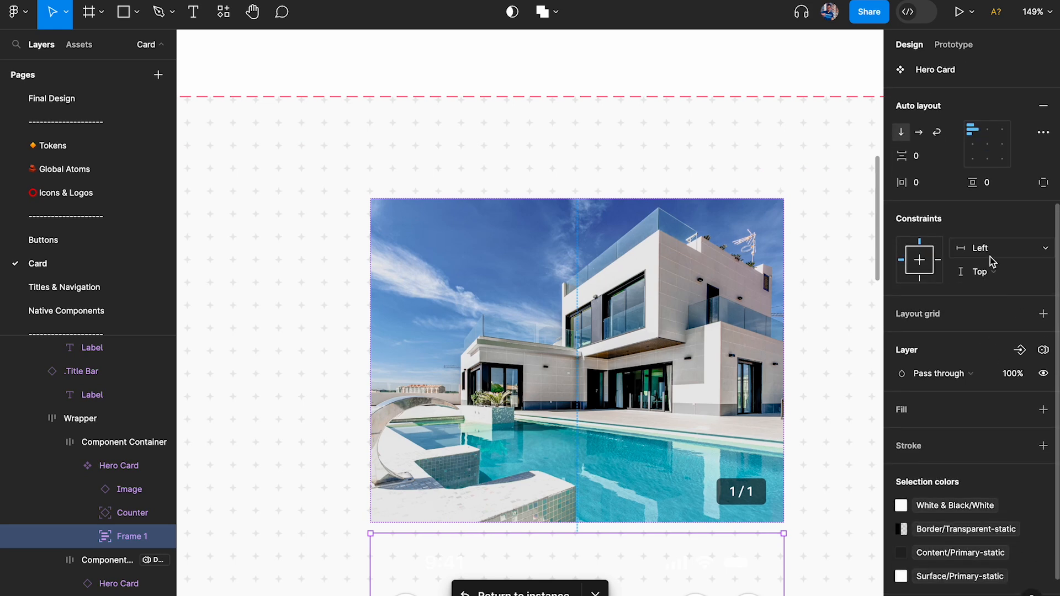
{"action": "scroll", "coordinate": [960, 166], "scroll_direction": "up", "scroll_amount": 4}
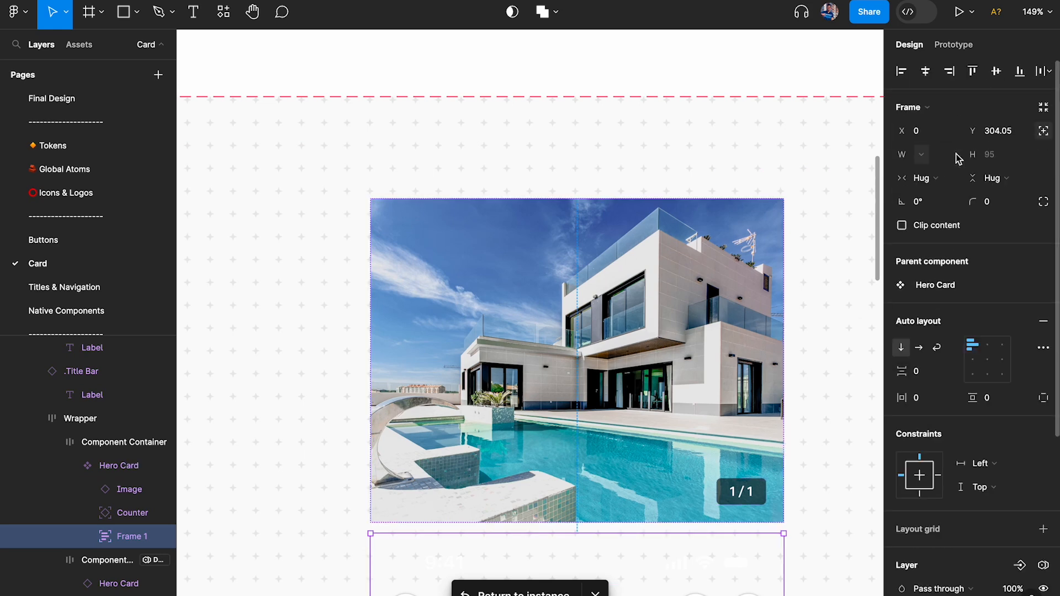
{"action": "left_click", "coordinate": [971, 71]}
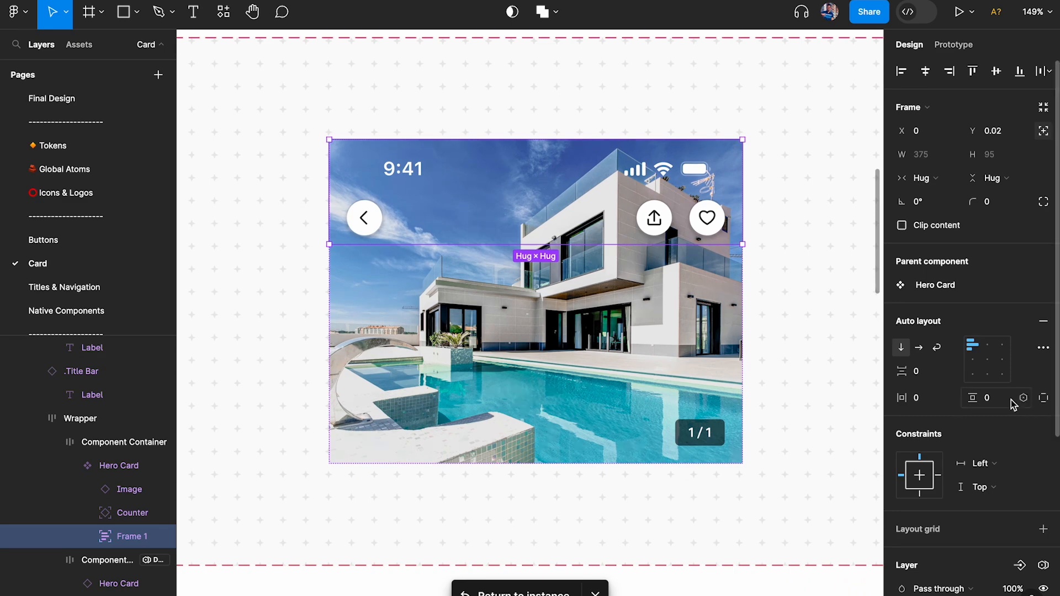
- Set the bars frame's horizontal constraint to Left and right and make the status and navigation bars fill its width
{"action": "scroll", "coordinate": [984, 296], "scroll_direction": "down", "scroll_amount": 3}
{"action": "left_click", "coordinate": [984, 297]}
{"action": "left_click", "coordinate": [985, 332]}
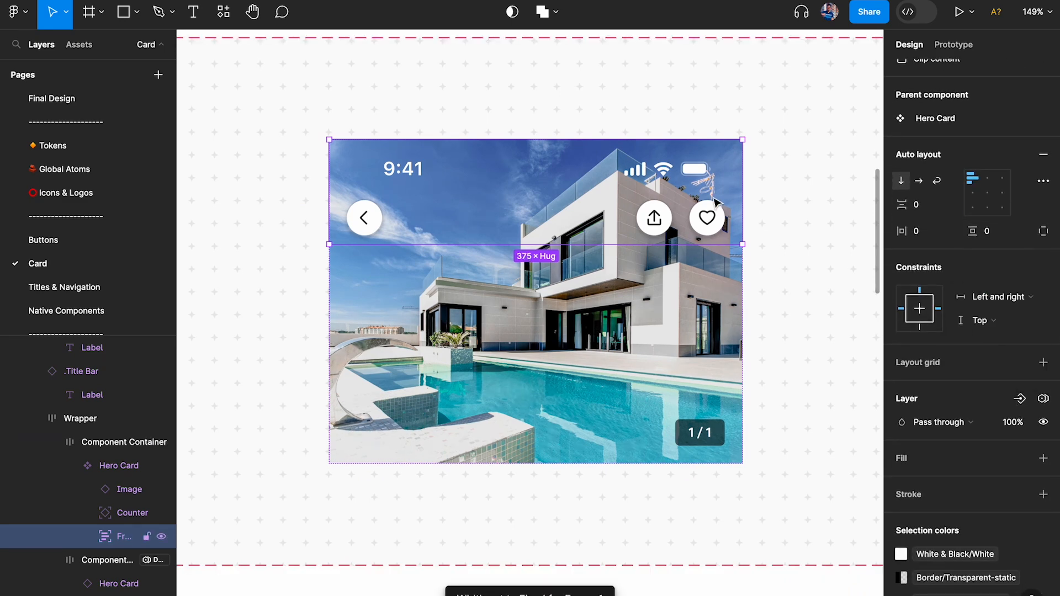
{"action": "key", "text": "Return"}
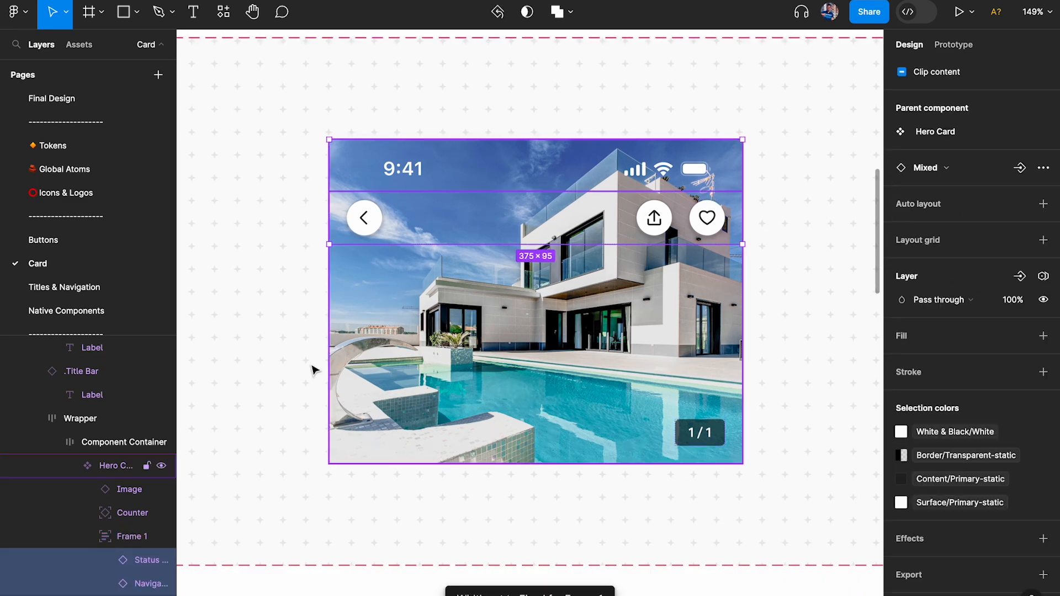
{"action": "scroll", "coordinate": [982, 204], "scroll_direction": "up", "scroll_amount": 3}
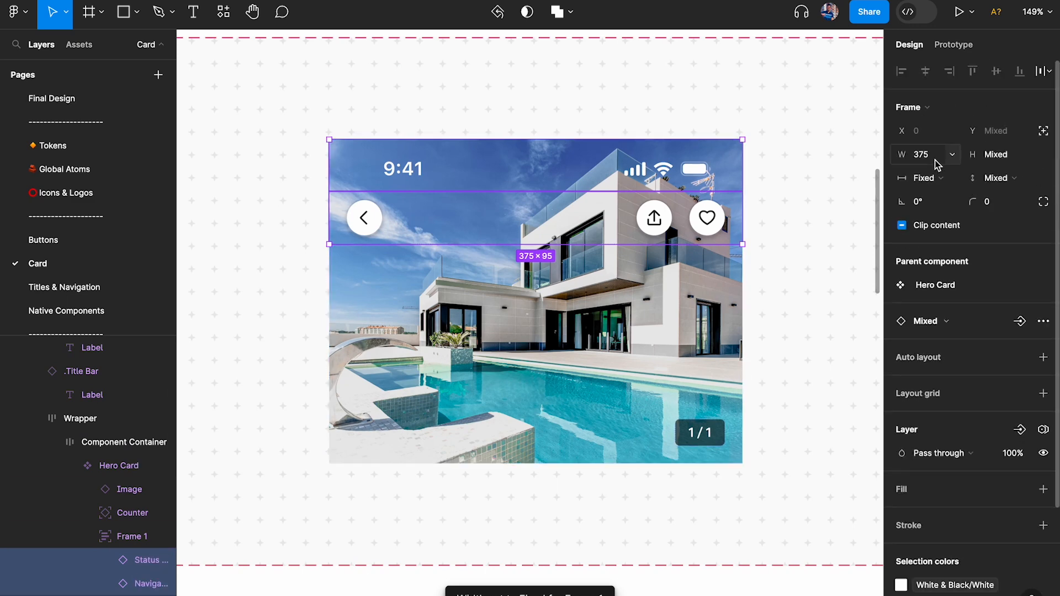
{"action": "left_click", "coordinate": [932, 180]}
{"action": "left_click", "coordinate": [952, 217]}
{"action": "left_click", "coordinate": [774, 208]}
- Test the Hero Card main component's responsiveness by resizing its width, and undo the resize
{"action": "scroll", "coordinate": [774, 207], "scroll_direction": "down", "scroll_amount": 3}
{"action": "scroll", "coordinate": [774, 208], "scroll_direction": "right", "scroll_amount": 2}
{"action": "double_click", "coordinate": [664, 233]}
{"action": "mouse_move", "coordinate": [674, 236]}
{"action": "left_mouse_down"}
{"action": "mouse_move", "coordinate": [721, 236]}
{"action": "mouse_move", "coordinate": [674, 239]}
{"action": "mouse_move", "coordinate": [693, 242]}
{"action": "left_mouse_up"}
{"action": "key", "text": "super+z"}
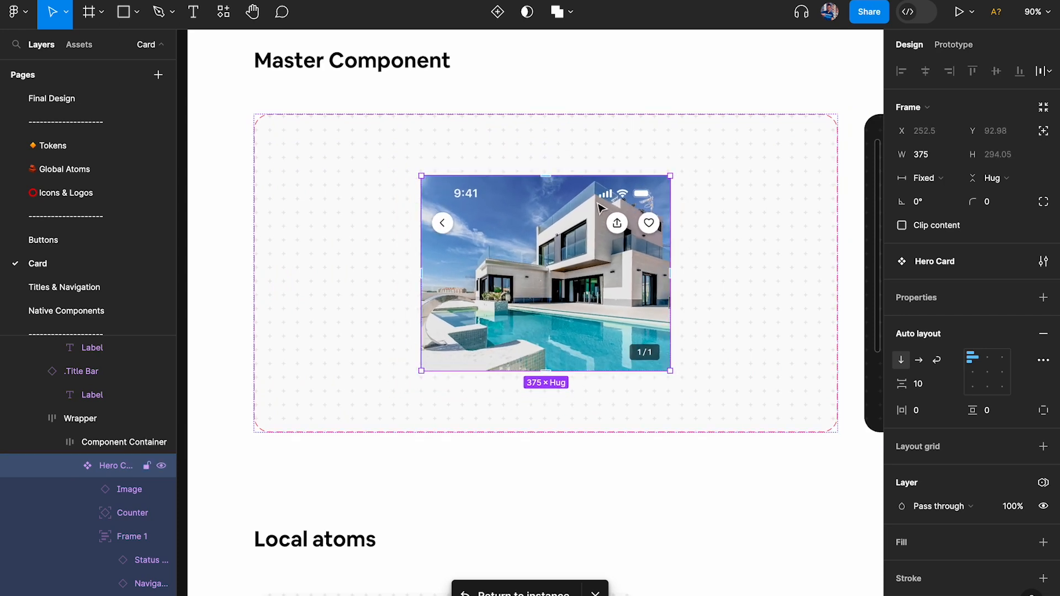
- Add a linear gradient fill to the Hero Card's bars frame, Frame 1, with the first stop in black (000000)
{"action": "left_click", "coordinate": [601, 207]}
{"action": "scroll", "coordinate": [972, 331], "scroll_direction": "down", "scroll_amount": 5}
{"action": "left_click", "coordinate": [1043, 337]}
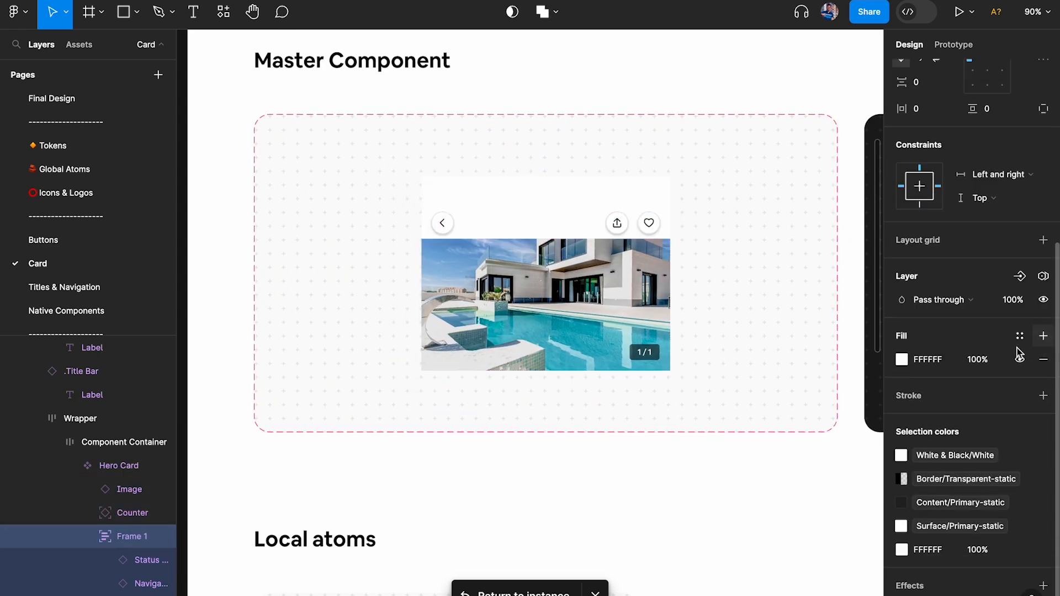
{"action": "left_click", "coordinate": [901, 360]}
{"action": "left_click", "coordinate": [745, 239]}
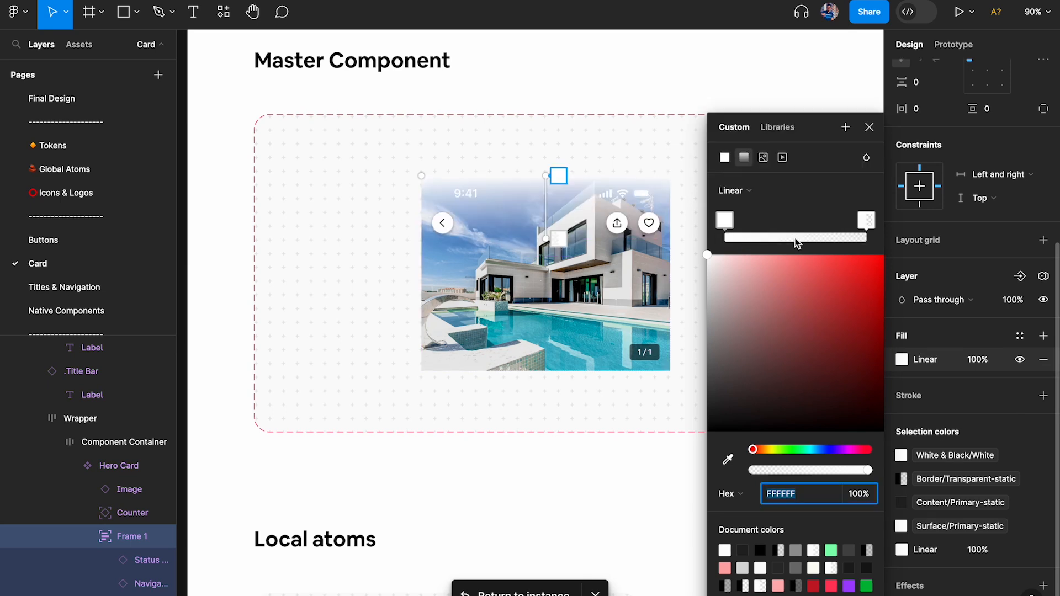
{"action": "type", "text": "000000"}
{"action": "key", "text": "Return"}
- Set the first gradient stop's opacity to 30% and change the second, transparent stop to black
{"action": "left_click", "coordinate": [863, 494]}
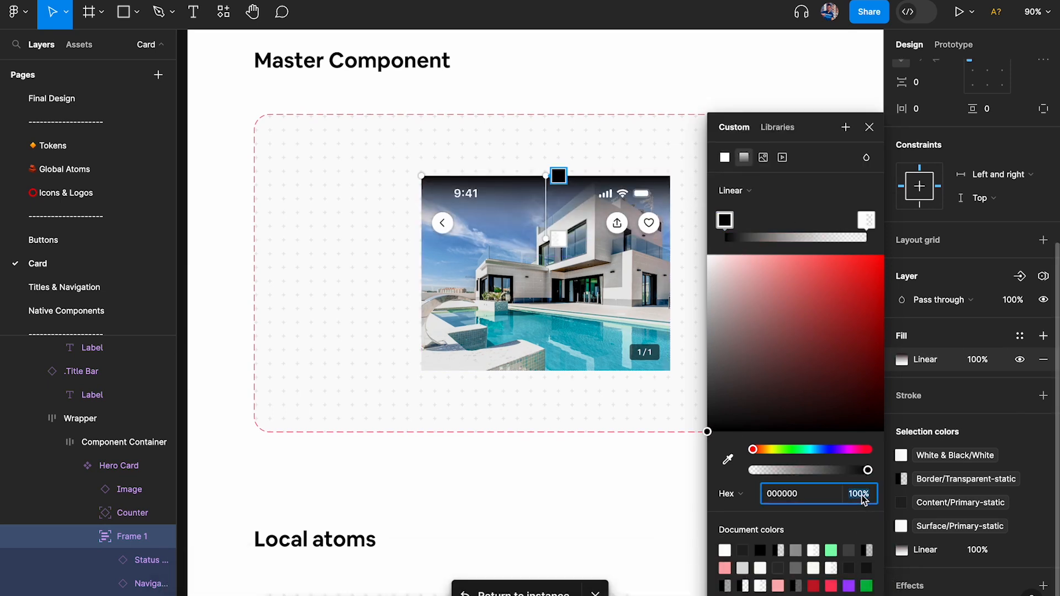
{"action": "type", "text": "30"}
{"action": "key", "text": "Return"}
{"action": "left_click", "coordinate": [866, 221]}
{"action": "left_click_drag", "start_coordinate": [807, 407], "coordinate": [707, 432]}
{"action": "left_click", "coordinate": [869, 126]}
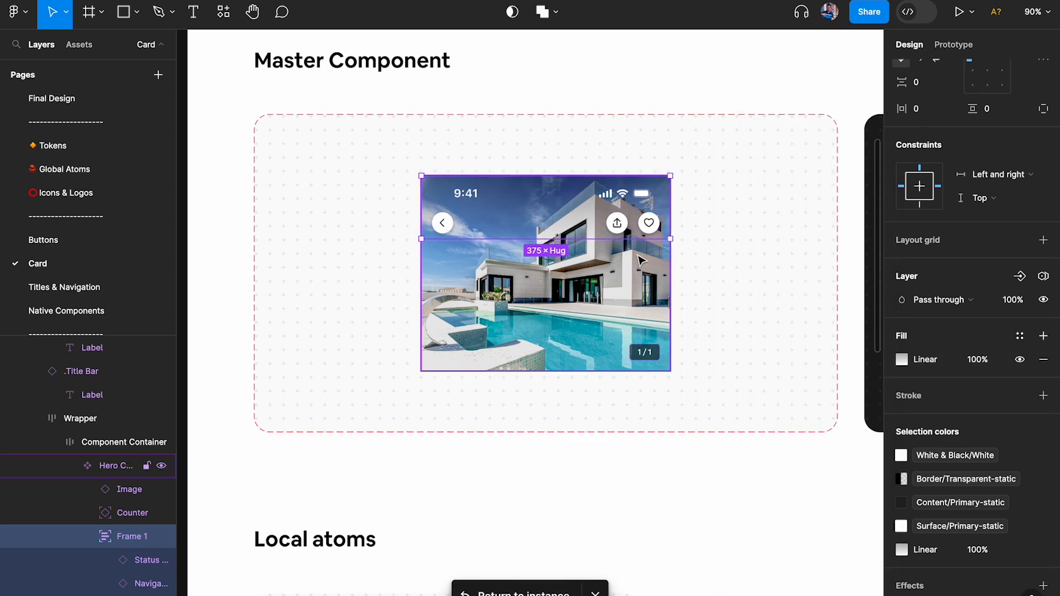
- Return to the Final Design page and cut the Experiences Hero Card and Player main components
{"action": "scroll", "coordinate": [564, 263], "scroll_direction": "right", "scroll_amount": 3}
{"action": "scroll", "coordinate": [564, 263], "scroll_direction": "down", "scroll_amount": 3}
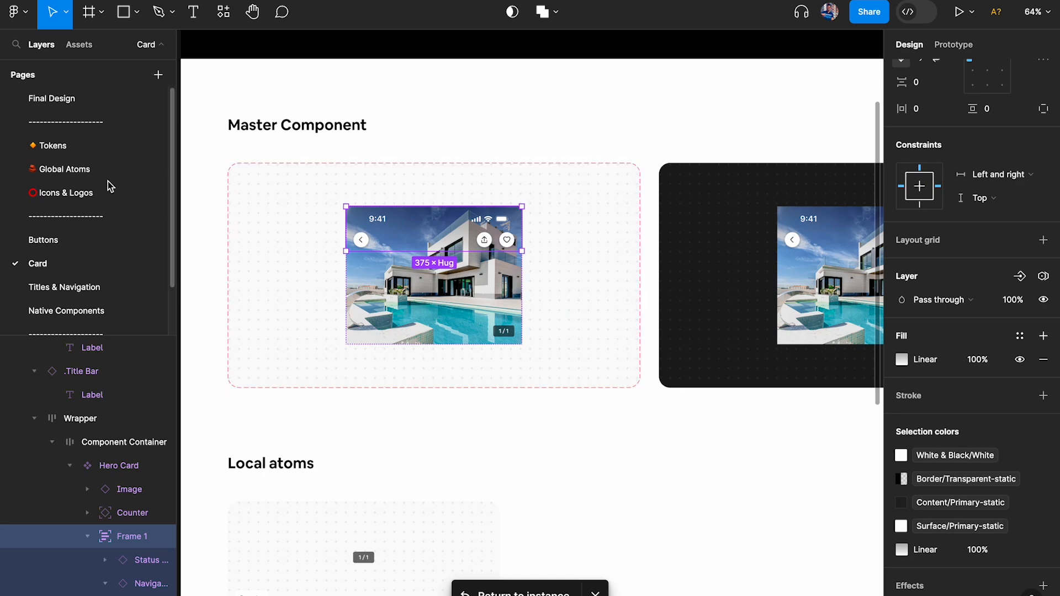
{"action": "left_click", "coordinate": [66, 99]}
{"action": "scroll", "coordinate": [603, 206], "scroll_direction": "down", "scroll_amount": 5}
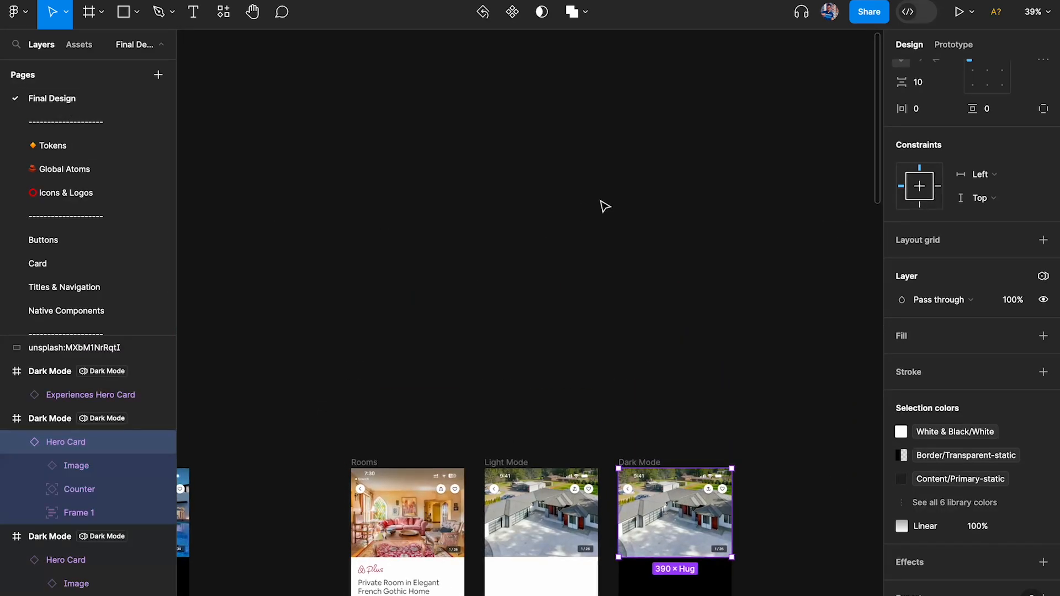
{"action": "scroll", "coordinate": [603, 205], "scroll_direction": "right", "scroll_amount": 3}
{"action": "left_click_drag", "start_coordinate": [455, 147], "coordinate": [690, 301]}
{"action": "scroll", "coordinate": [650, 258], "scroll_direction": "up", "scroll_amount": 3}
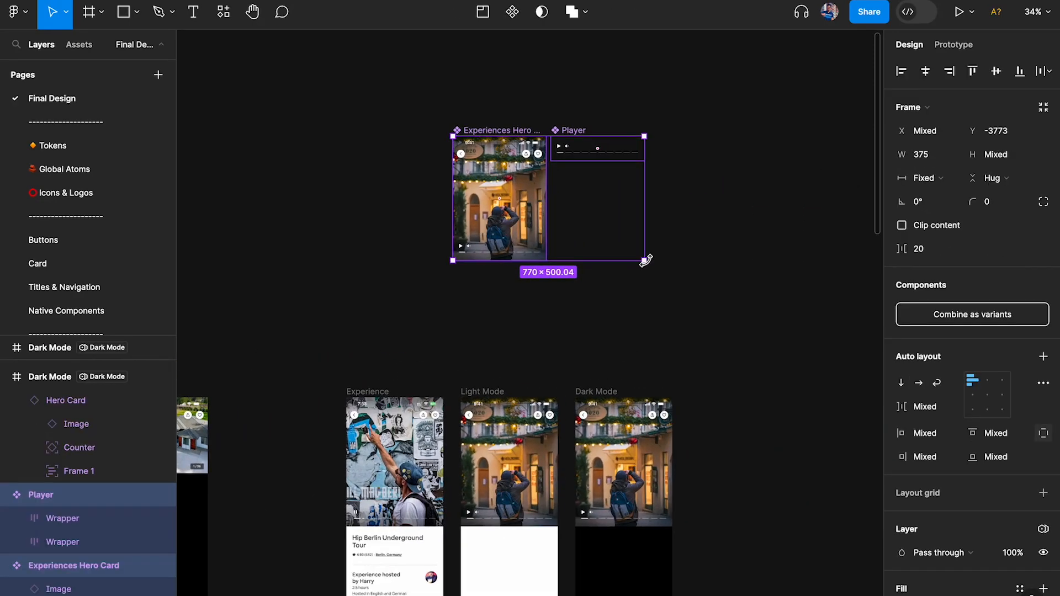
{"action": "key", "text": "ctrl+x"}
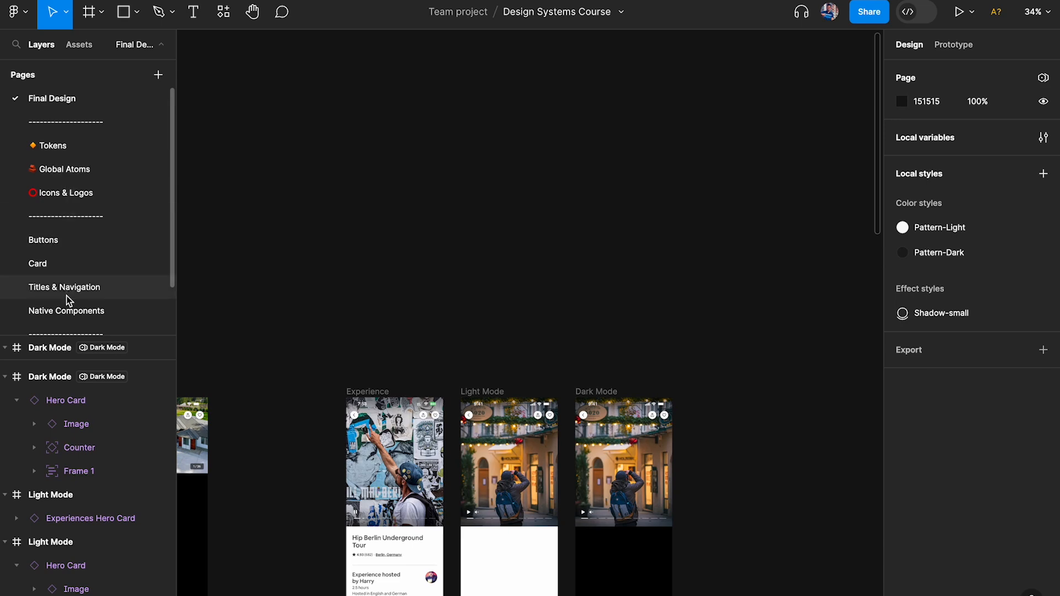
- Open the Card page and rename it Cards
{"action": "left_click", "coordinate": [56, 265]}
{"action": "double_click", "coordinate": [35, 266]}
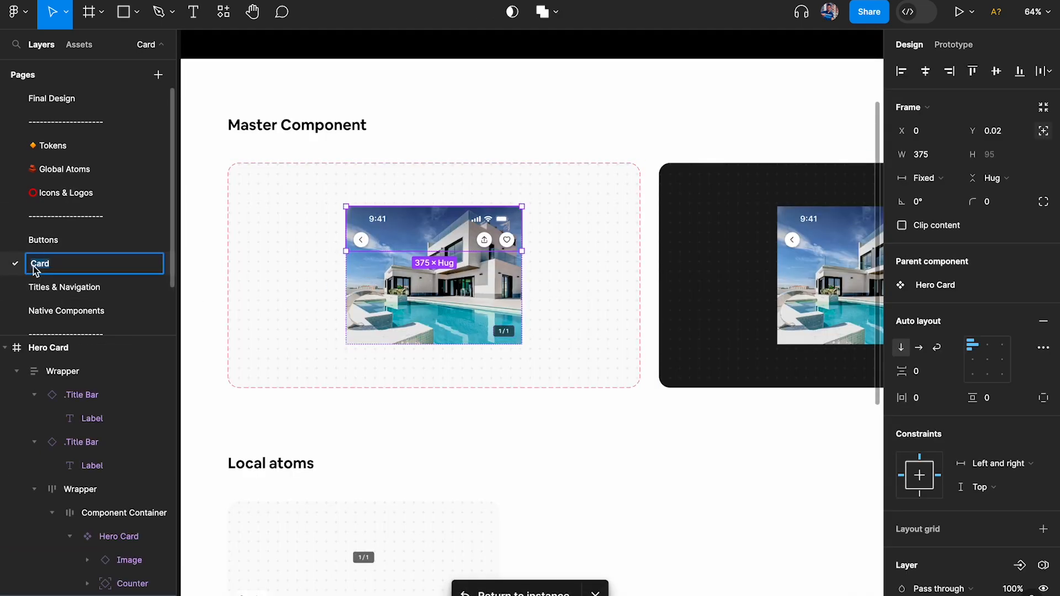
{"action": "key", "text": "Return"}
- Paste the cut Experiences Hero Card and Player components onto the Cards page, on the empty canvas beside the Hero Card frame
{"action": "scroll", "coordinate": [328, 200], "scroll_direction": "down", "scroll_amount": 4}
{"action": "scroll", "coordinate": [328, 200], "scroll_direction": "left", "scroll_amount": 4}
{"action": "left_click", "coordinate": [327, 197]}
{"action": "scroll", "coordinate": [331, 202], "scroll_direction": "right", "scroll_amount": 1}
{"action": "key", "text": "super+v"}
{"action": "left_click_drag", "start_coordinate": [489, 308], "coordinate": [293, 303]}
{"action": "scroll", "coordinate": [653, 303], "scroll_direction": "right", "scroll_amount": 4}
{"action": "scroll", "coordinate": [618, 293], "scroll_direction": "down", "scroll_amount": 1}
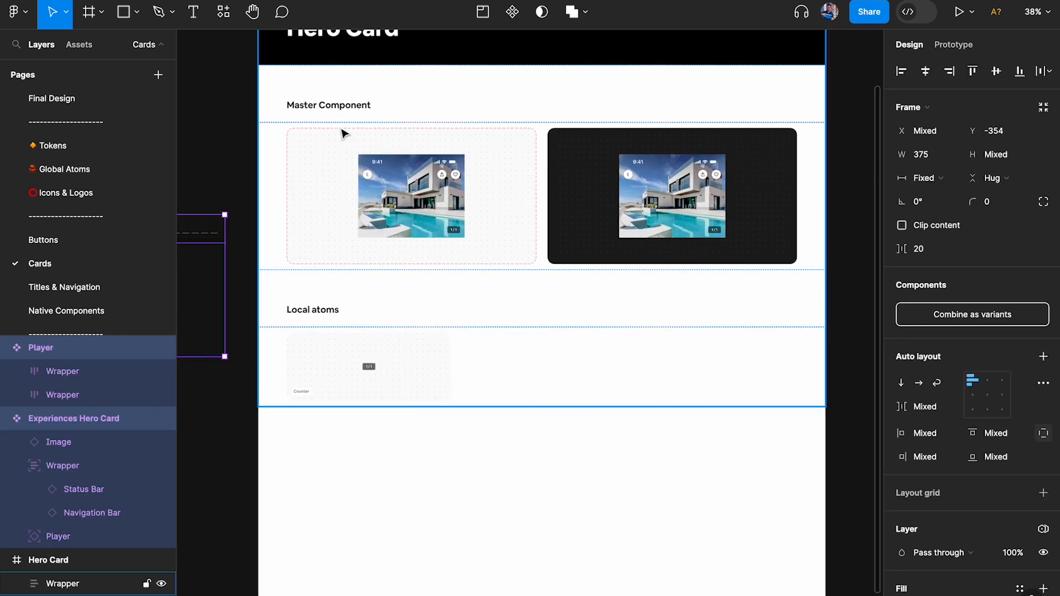
- Change the Master Component section title in the Hero Card frame to Stays
{"action": "scroll", "coordinate": [355, 166], "scroll_direction": "up", "scroll_amount": 2}
{"action": "scroll", "coordinate": [355, 168], "scroll_direction": "up", "scroll_amount": 3}
{"action": "double_click", "coordinate": [343, 166]}
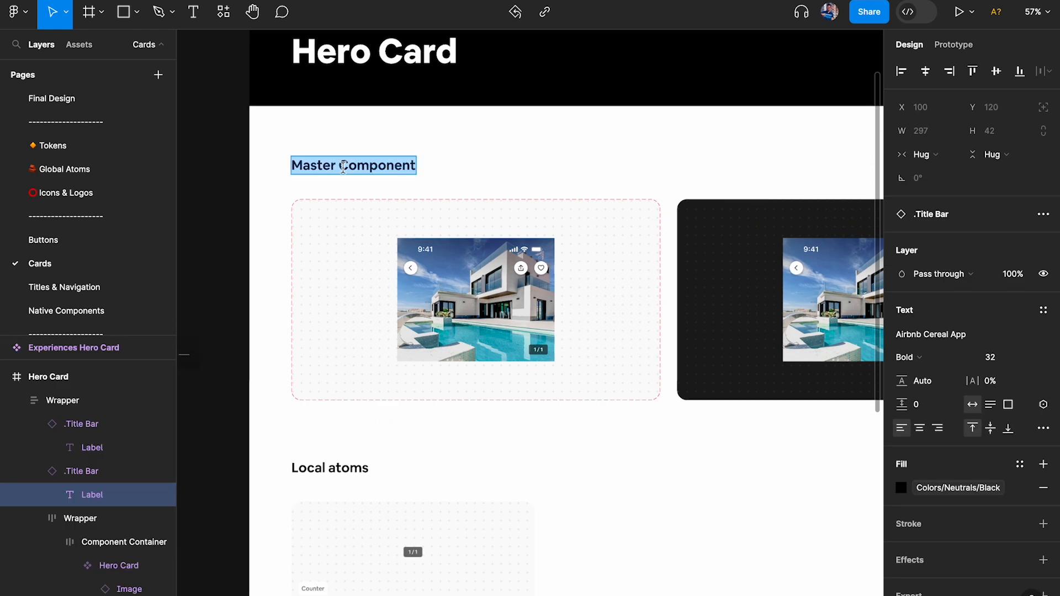
{"action": "type", "text": "Stays"}
{"action": "key", "text": "Escape"}
{"action": "key", "text": "Escape"}
- Duplicate the Stays title bar, place the copy beneath the Stays cards and change its text to Experiences
{"action": "scroll", "coordinate": [260, 142], "scroll_direction": "down", "scroll_amount": 3}
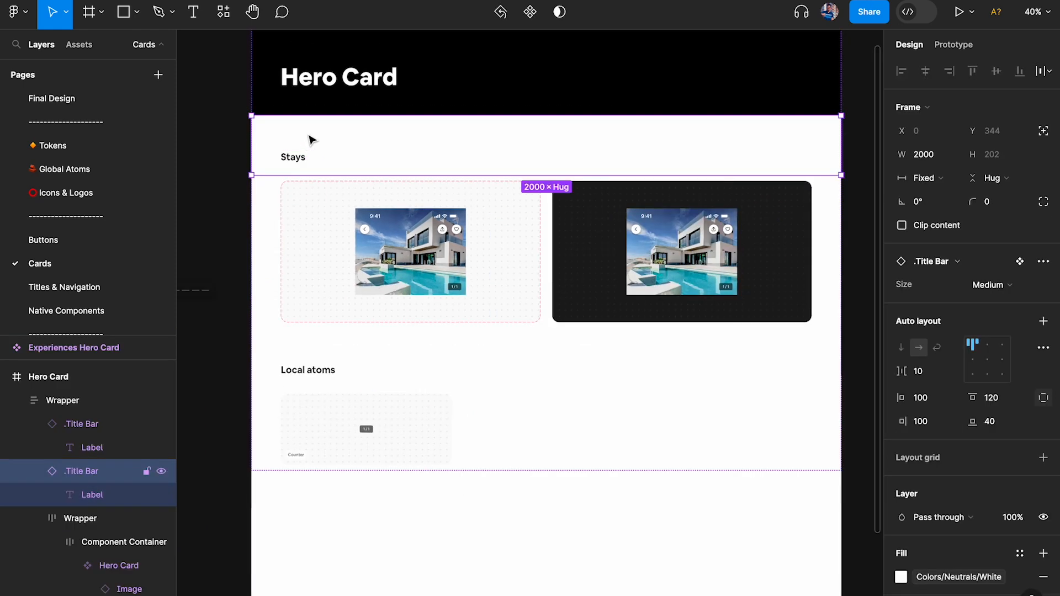
{"action": "key", "text": "ctrl+d"}
{"action": "left_click_drag", "start_coordinate": [308, 140], "coordinate": [334, 350]}
{"action": "double_click", "coordinate": [291, 379]}
{"action": "double_click", "coordinate": [291, 380]}
{"action": "type", "text": "Experie"}
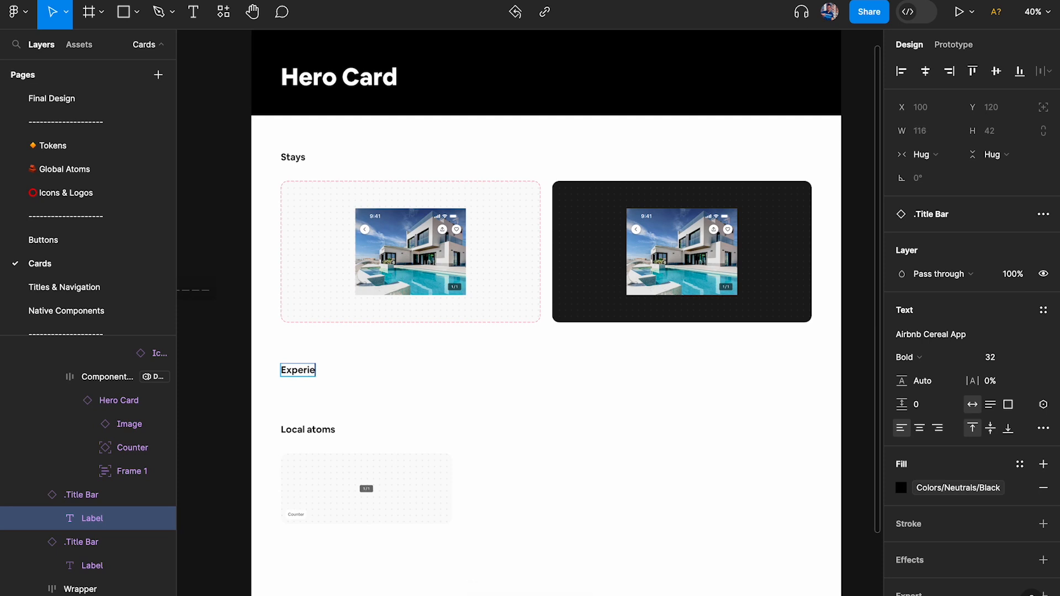
{"action": "scroll", "coordinate": [393, 383], "scroll_direction": "down", "scroll_amount": 2}
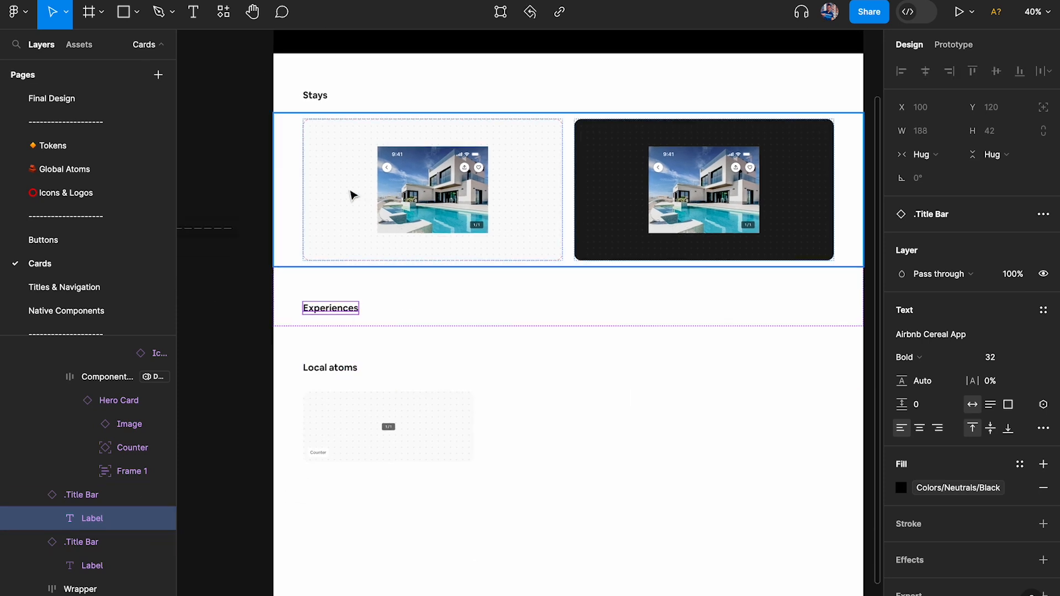
- Duplicate the Stays row of light and dark component containers and move the copy under the Experiences title
{"action": "left_click", "coordinate": [351, 195]}
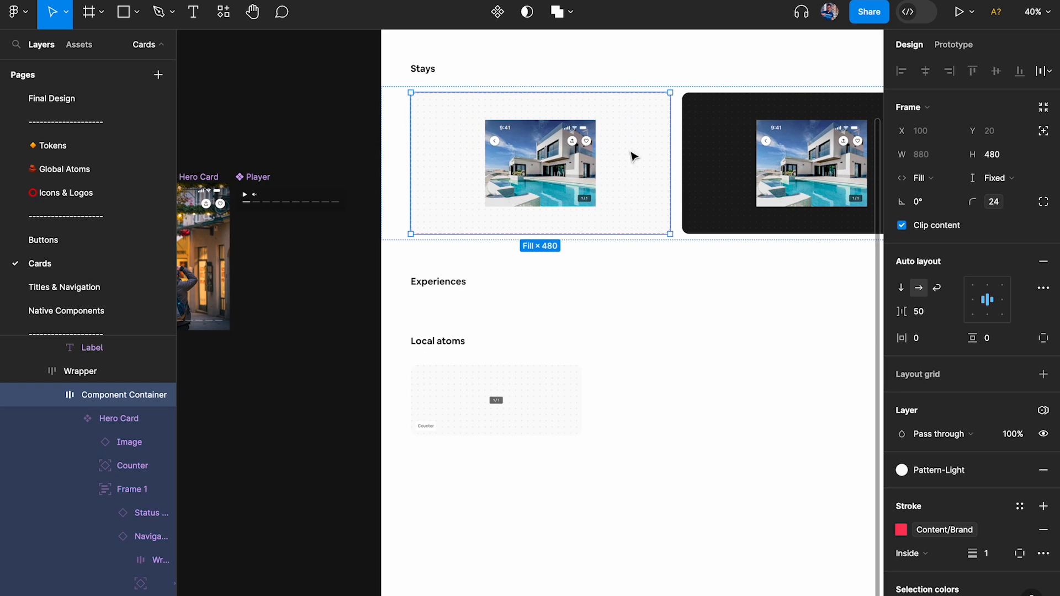
{"action": "left_click", "coordinate": [402, 148]}
{"action": "key", "text": "ctrl+d"}
{"action": "key", "text": "Down"}
- Move the Experiences Hero Card main component into the light Experiences container and delete the Hero Card there
{"action": "scroll", "coordinate": [466, 348], "scroll_direction": "left", "scroll_amount": 3}
{"action": "left_click", "coordinate": [272, 164]}
{"action": "scroll", "coordinate": [494, 251], "scroll_direction": "right", "scroll_amount": 2}
{"action": "key", "text": "ctrl+x"}
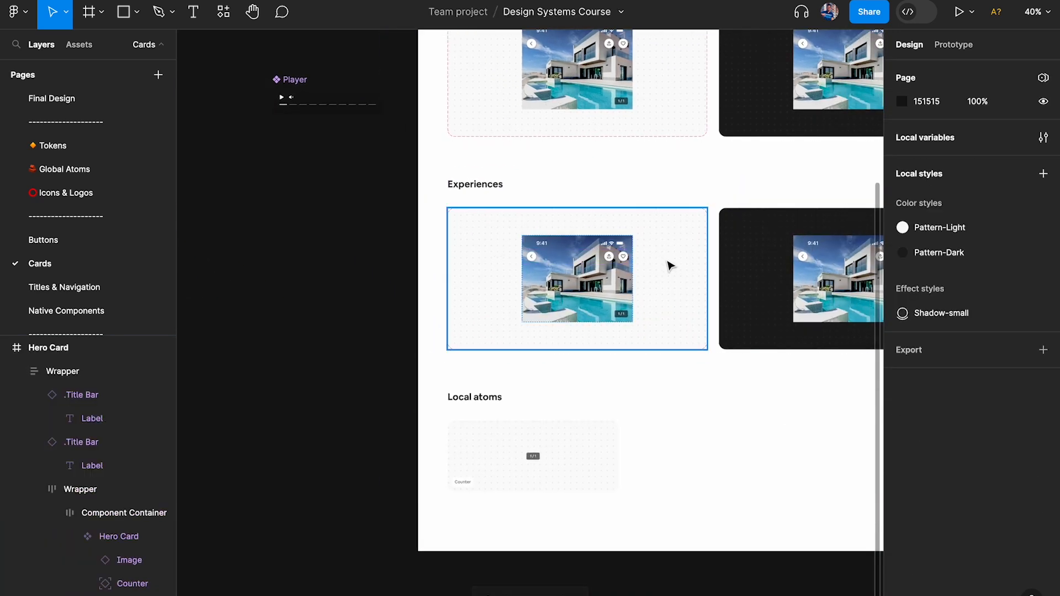
{"action": "left_click", "coordinate": [667, 265], "text": "ctrl"}
{"action": "key", "text": "ctrl+v"}
{"action": "left_click", "coordinate": [528, 270]}
{"action": "key", "text": "Delete"}
- Make the light Experiences container hug its contents in height and set its vertical padding to 50
{"action": "left_click", "coordinate": [667, 293]}
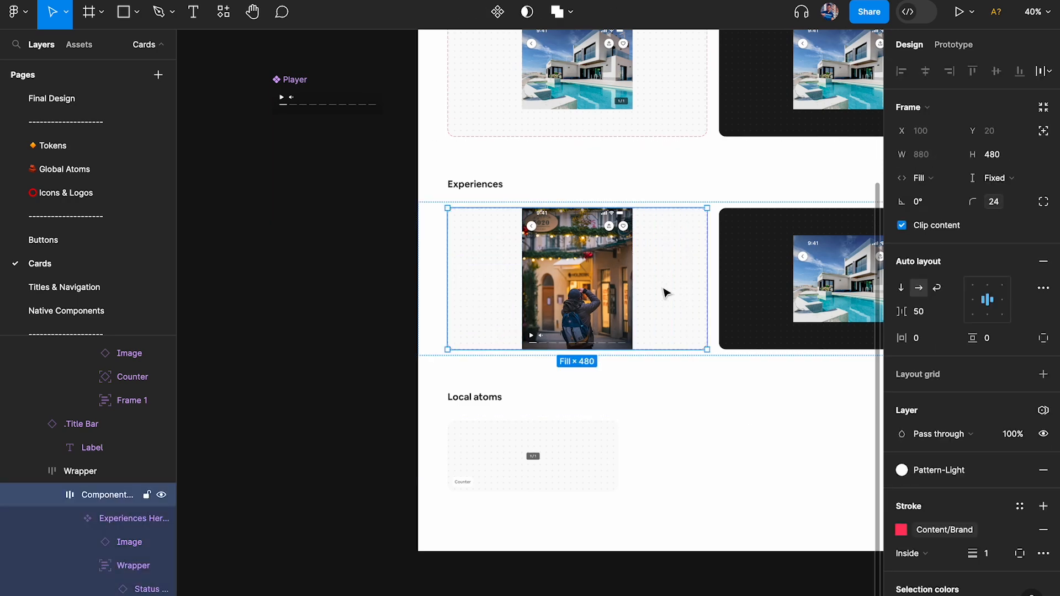
{"action": "left_click", "coordinate": [999, 177]}
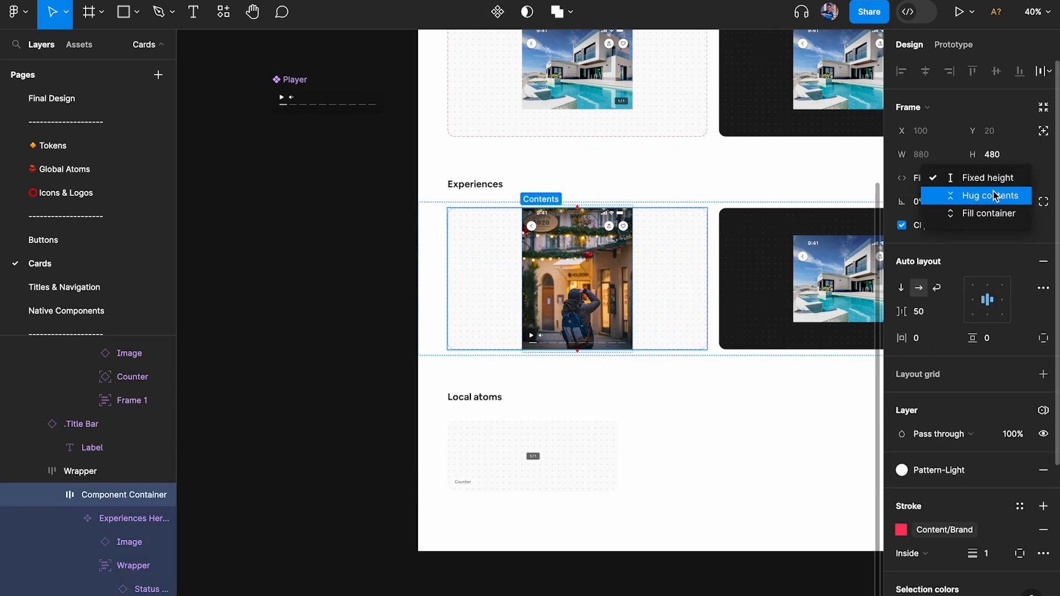
{"action": "left_click", "coordinate": [994, 196]}
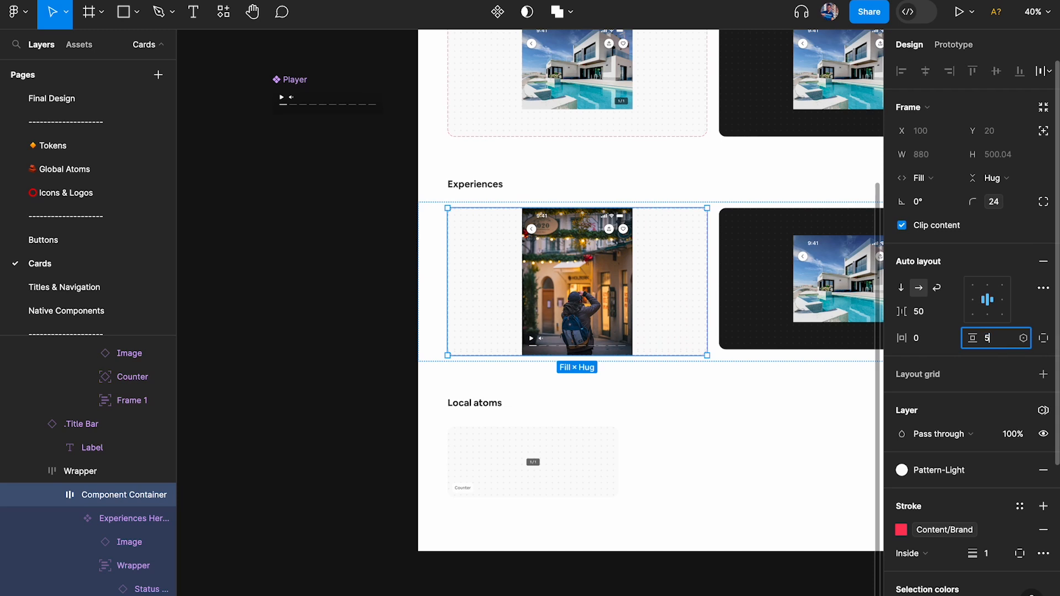
{"action": "type", "text": "0"}
{"action": "key", "text": "Return"}
- Set the dark Experiences container's height to Fill container
{"action": "scroll", "coordinate": [679, 379], "scroll_direction": "right", "scroll_amount": 2}
{"action": "left_click", "coordinate": [705, 317]}
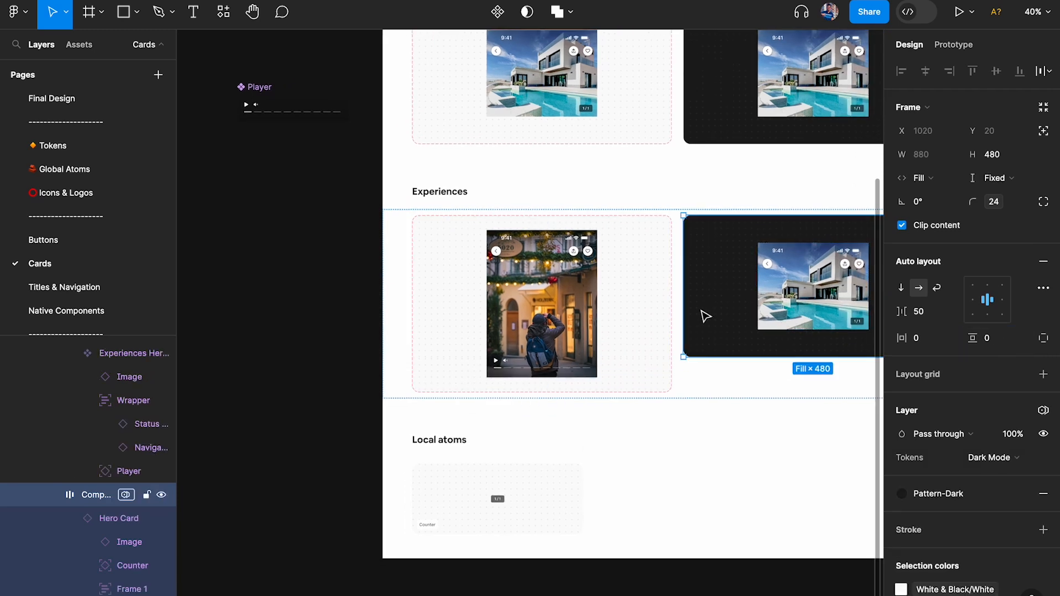
{"action": "scroll", "coordinate": [705, 316], "scroll_direction": "right", "scroll_amount": 2}
{"action": "left_click", "coordinate": [996, 178]}
{"action": "left_click", "coordinate": [993, 220]}
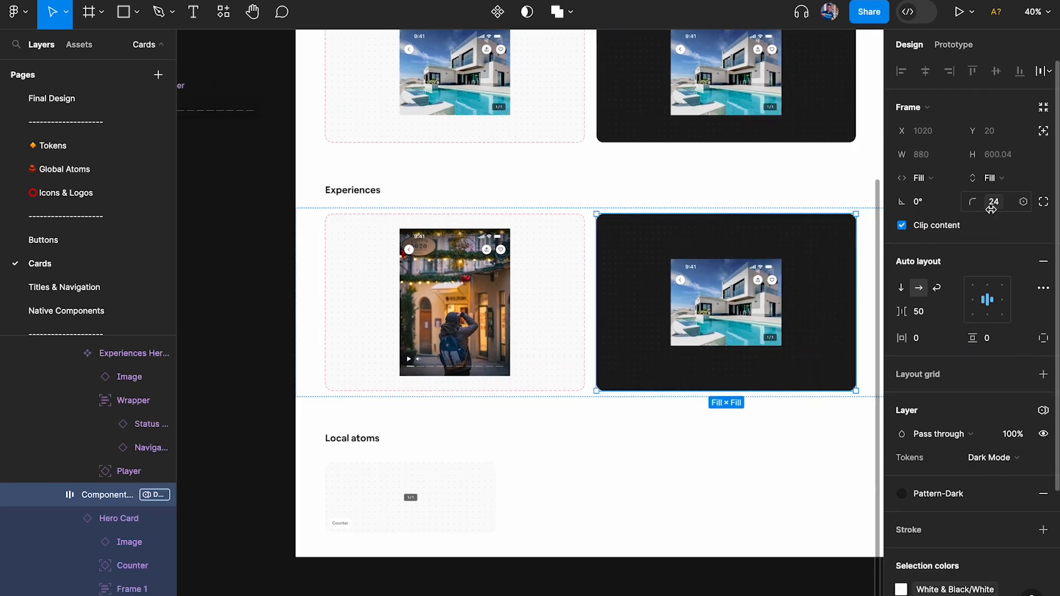
- Add an Experiences Hero Card instance to the dark Experiences container and delete the Hero Card instance from it
{"action": "scroll", "coordinate": [587, 310], "scroll_direction": "down", "scroll_amount": 2}
{"action": "left_click", "coordinate": [496, 304]}
{"action": "left_click", "coordinate": [497, 304]}
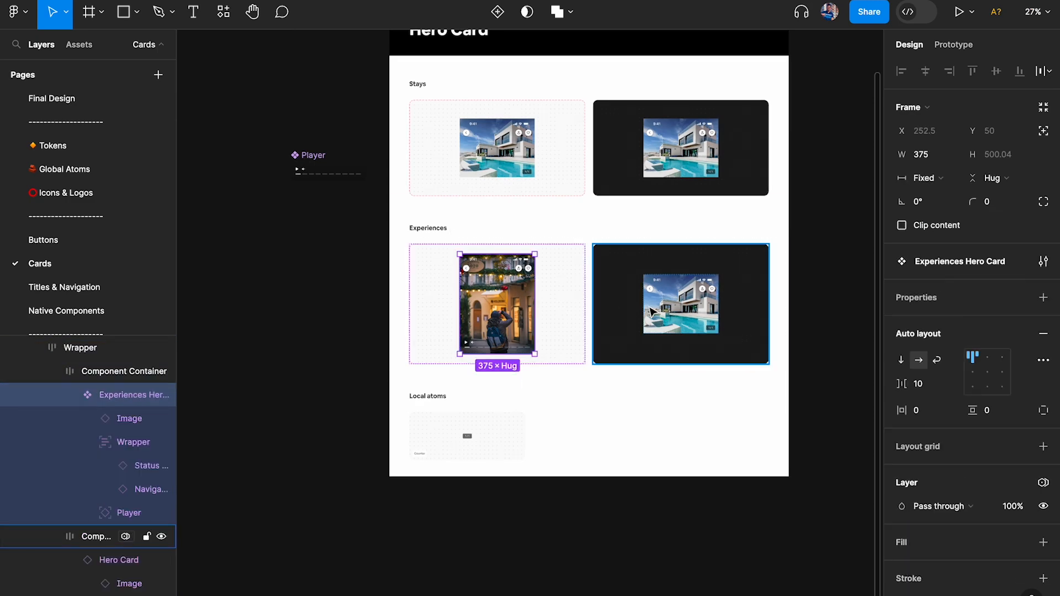
{"action": "scroll", "coordinate": [718, 305], "scroll_direction": "up", "scroll_amount": 2}
{"action": "left_click", "coordinate": [740, 253]}
{"action": "key", "text": "ctrl+v"}
{"action": "scroll", "coordinate": [664, 276], "scroll_direction": "up", "scroll_amount": 2}
{"action": "left_click", "coordinate": [635, 307]}
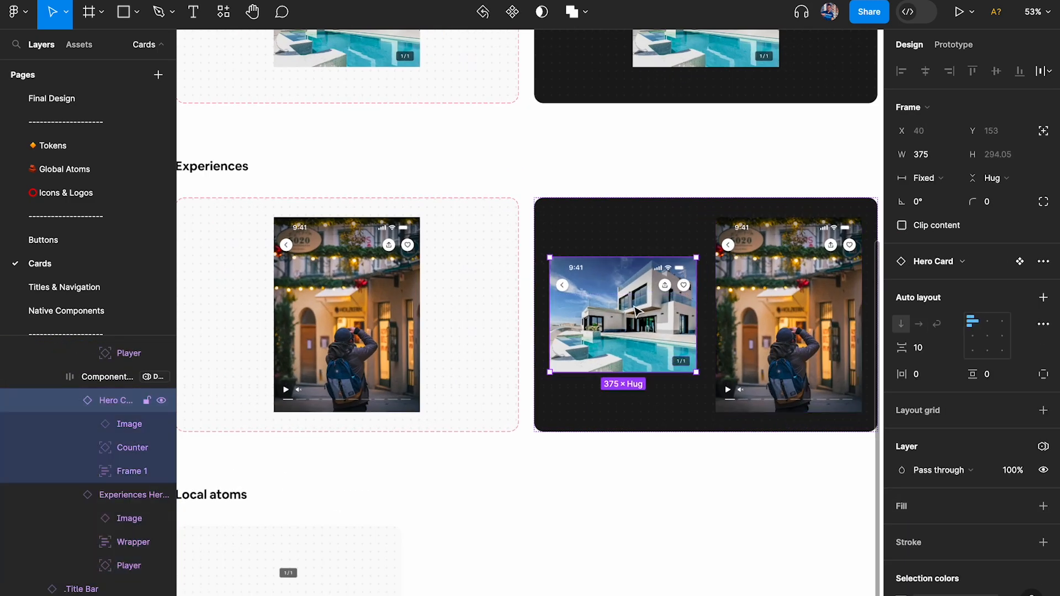
{"action": "key", "text": "Delete"}
- Duplicate the Counter container under Local atoms, place the Player main component in the copy and delete its counter
{"action": "scroll", "coordinate": [635, 308], "scroll_direction": "down", "scroll_amount": 2}
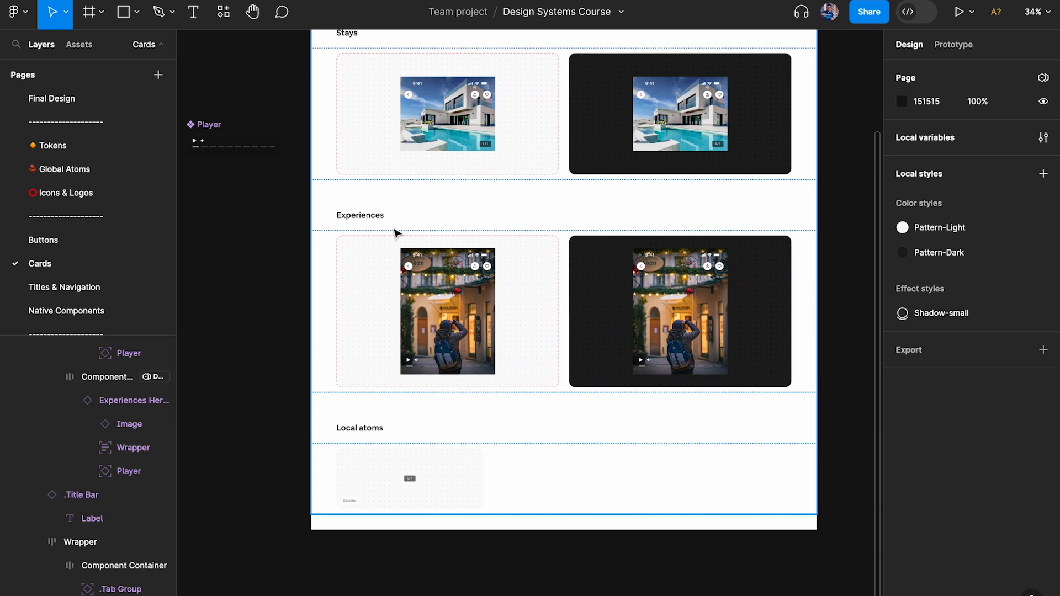
{"action": "left_click", "coordinate": [371, 442]}
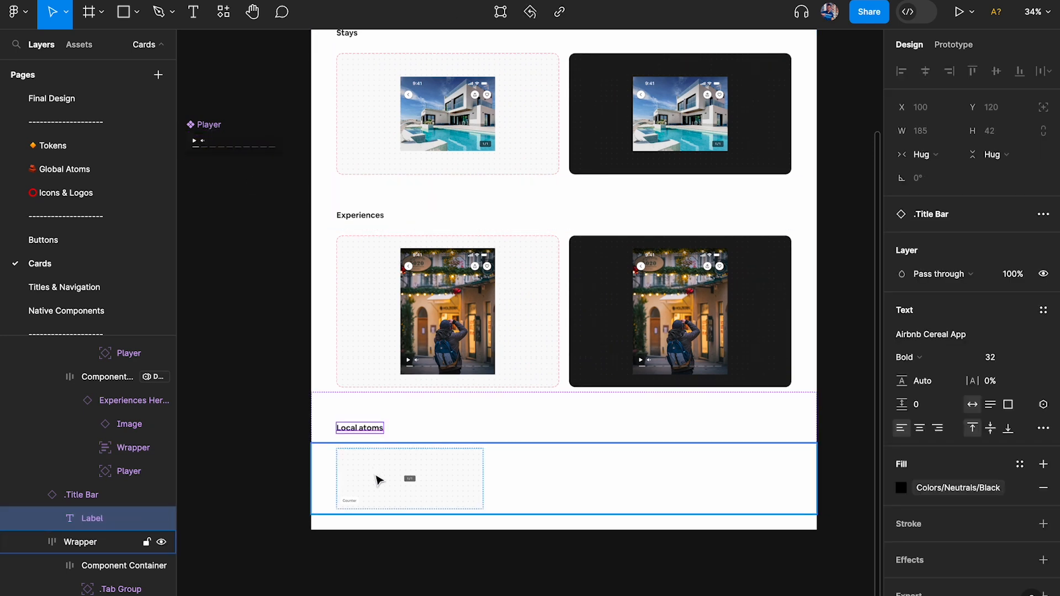
{"action": "left_click", "coordinate": [378, 480]}
{"action": "key", "text": "ctrl+d"}
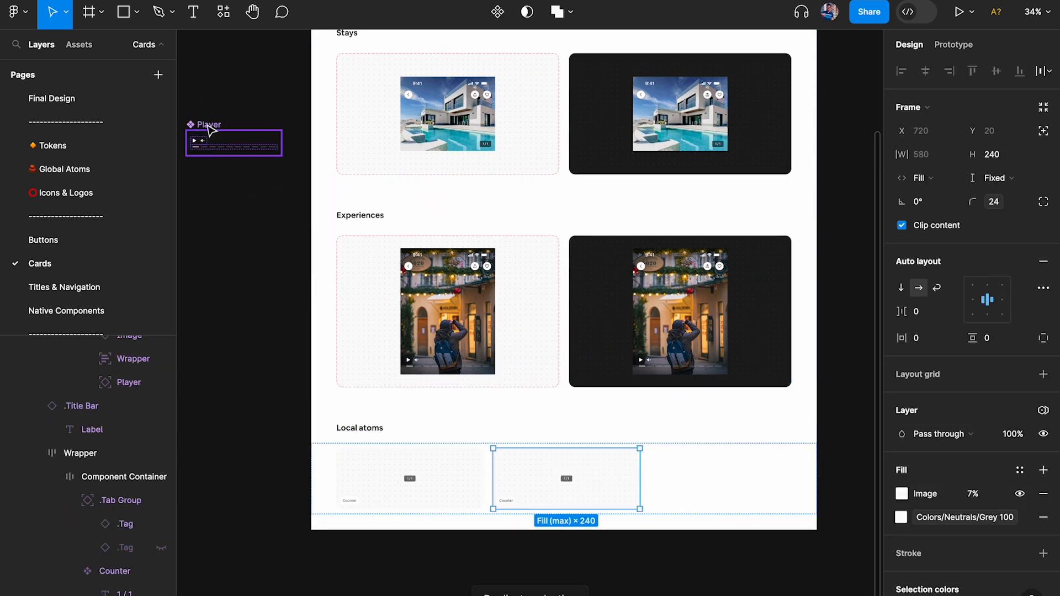
{"action": "left_click_drag", "start_coordinate": [211, 129], "coordinate": [610, 484]}
{"action": "scroll", "coordinate": [607, 484], "scroll_direction": "up", "scroll_amount": 5}
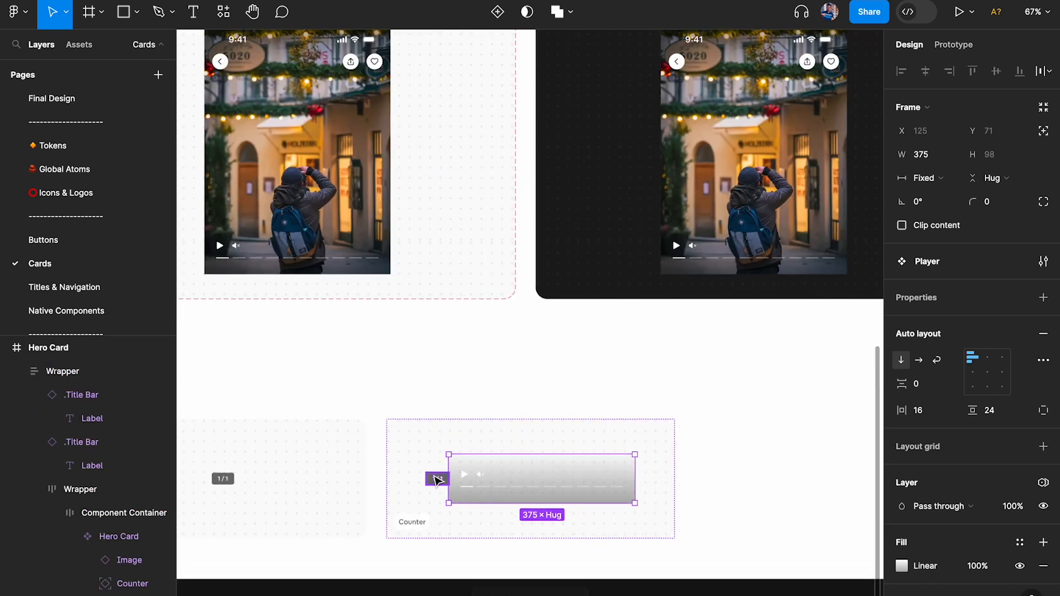
{"action": "left_click", "coordinate": [436, 479]}
{"action": "key", "text": "BackSpace"}
- Change the duplicated local atom container's label to Player
{"action": "scroll", "coordinate": [435, 480], "scroll_direction": "down", "scroll_amount": 2}
{"action": "scroll", "coordinate": [417, 434], "scroll_direction": "up", "scroll_amount": 2}
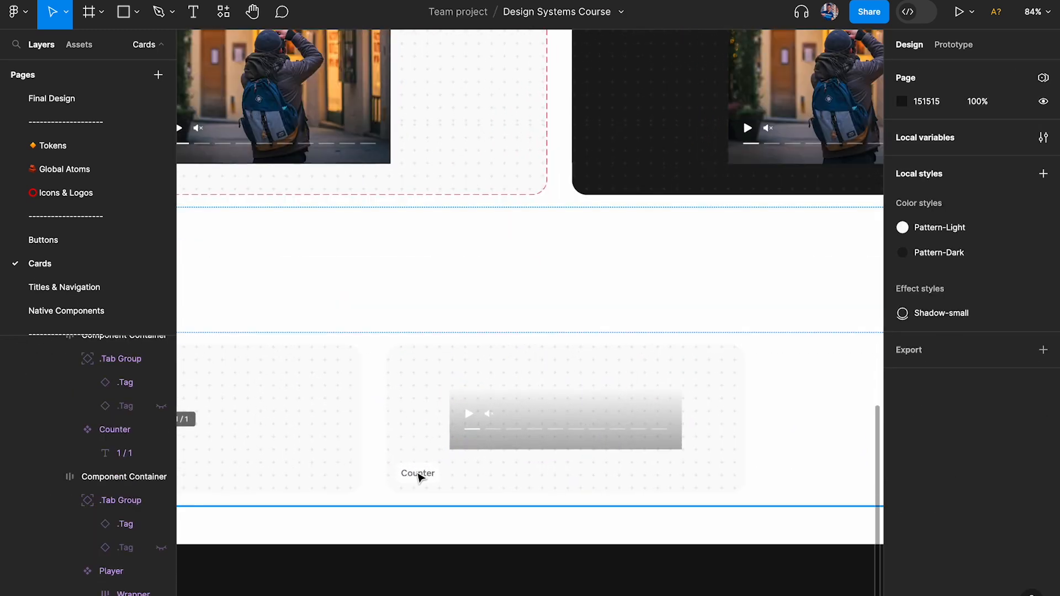
{"action": "double_click", "coordinate": [419, 474]}
{"action": "type", "text": "Player"}
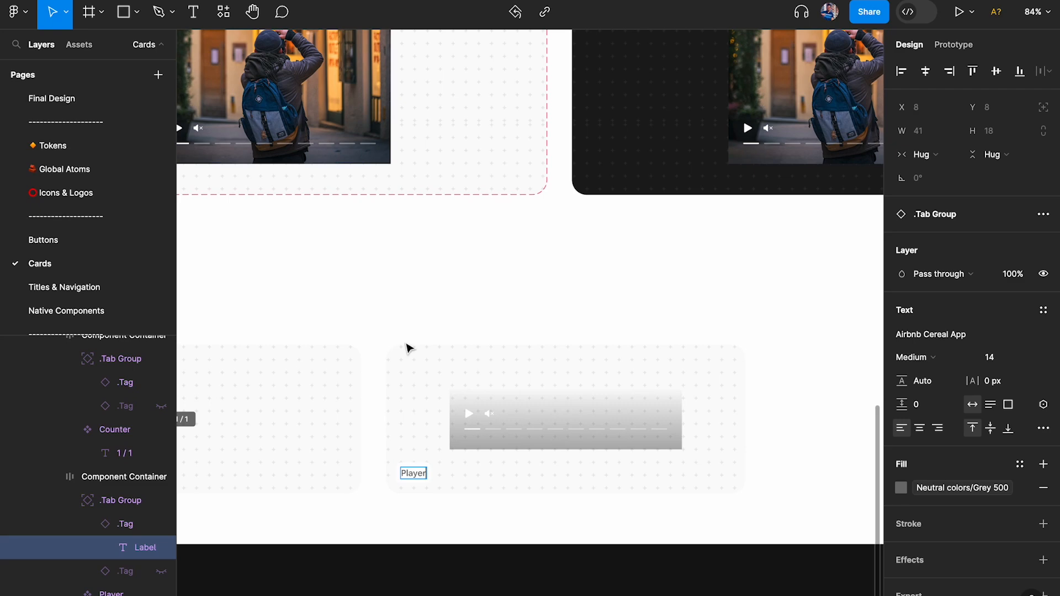
{"action": "key", "text": "Escape"}
- Examine the Experiences Hero Card and the settings of the speaker icon button in its nested Player
{"action": "scroll", "coordinate": [405, 343], "scroll_direction": "down", "scroll_amount": 5}
{"action": "left_click", "coordinate": [410, 414]}
{"action": "scroll", "coordinate": [373, 202], "scroll_direction": "up", "scroll_amount": 1}
{"action": "scroll", "coordinate": [376, 206], "scroll_direction": "up", "scroll_amount": 2}
{"action": "scroll", "coordinate": [375, 205], "scroll_direction": "up", "scroll_amount": 5}
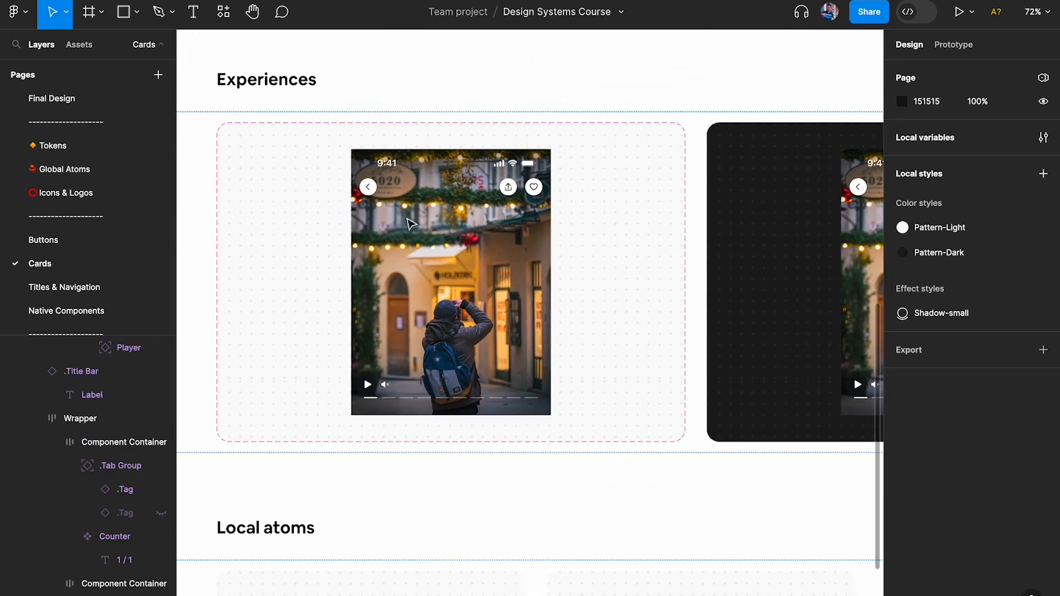
{"action": "left_click", "coordinate": [431, 278]}
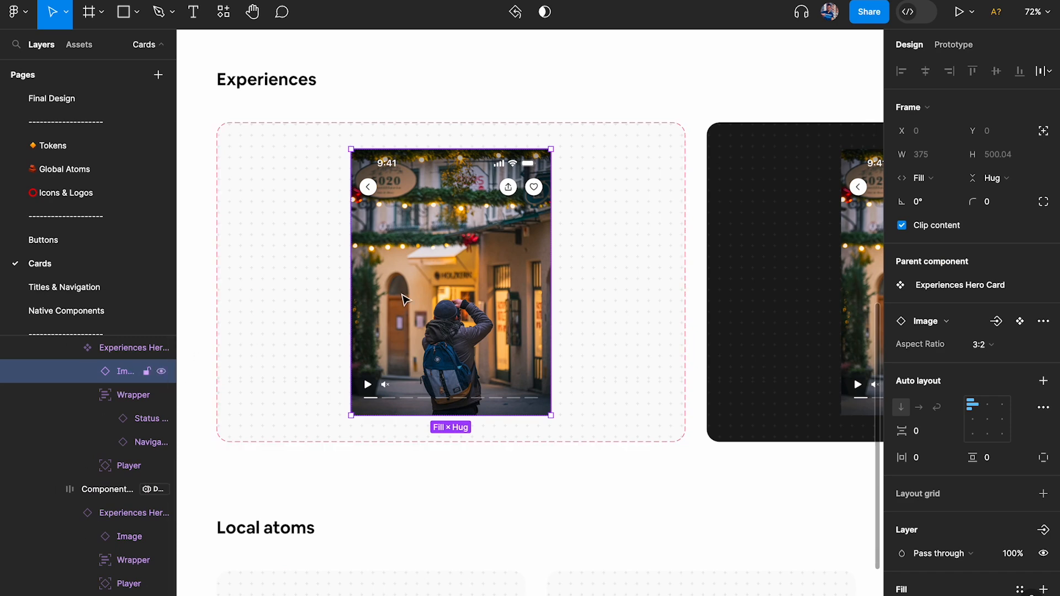
{"action": "key", "text": "shift+Return"}
{"action": "scroll", "coordinate": [381, 387], "scroll_direction": "up", "scroll_amount": 5}
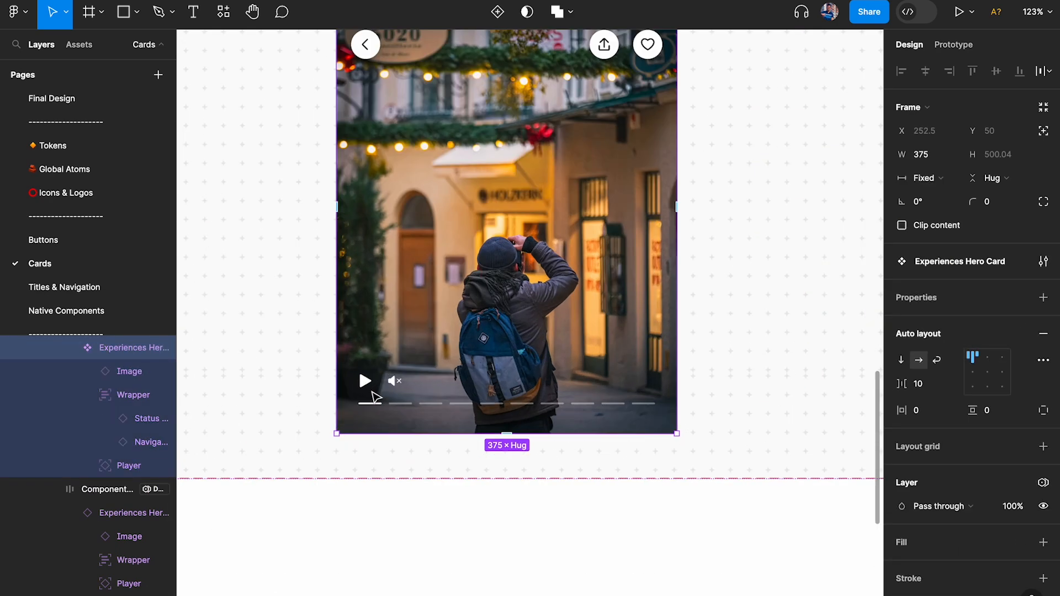
{"action": "left_click", "coordinate": [405, 380]}
{"action": "scroll", "coordinate": [135, 563], "scroll_direction": "down", "scroll_amount": 2}
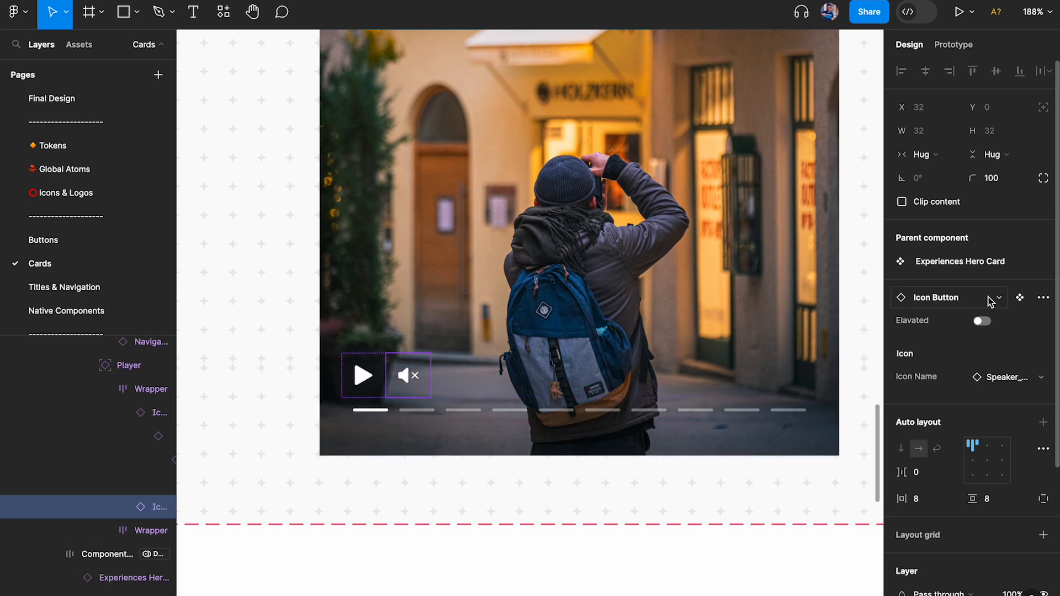
{"action": "scroll", "coordinate": [1000, 319], "scroll_direction": "down", "scroll_amount": 5}
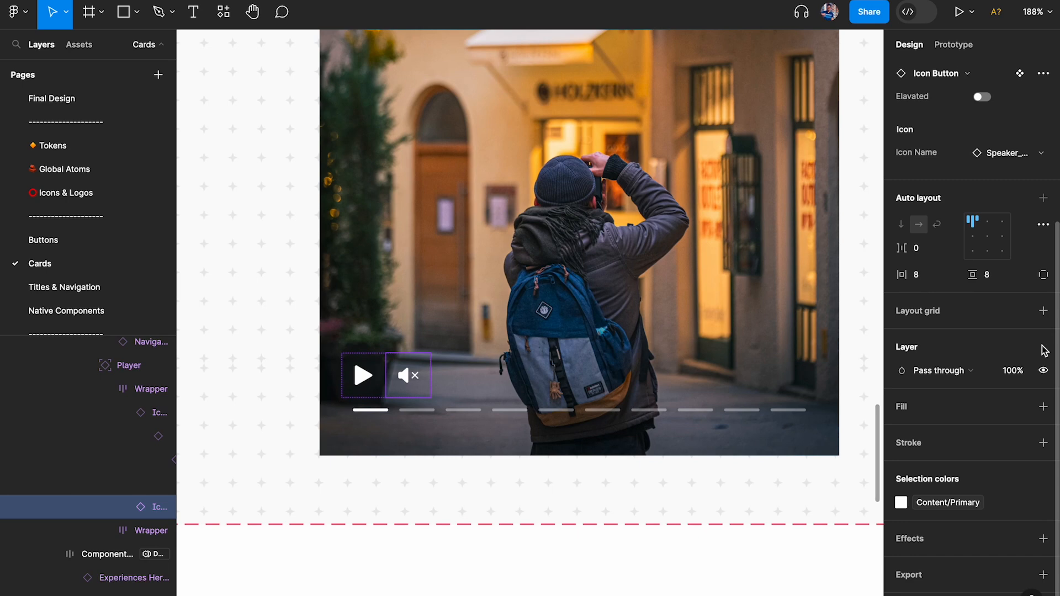
- Create a visibility property named Speaker, with value True, for the speaker icon button in the Player main component
{"action": "scroll", "coordinate": [397, 389], "scroll_direction": "down", "scroll_amount": 5}
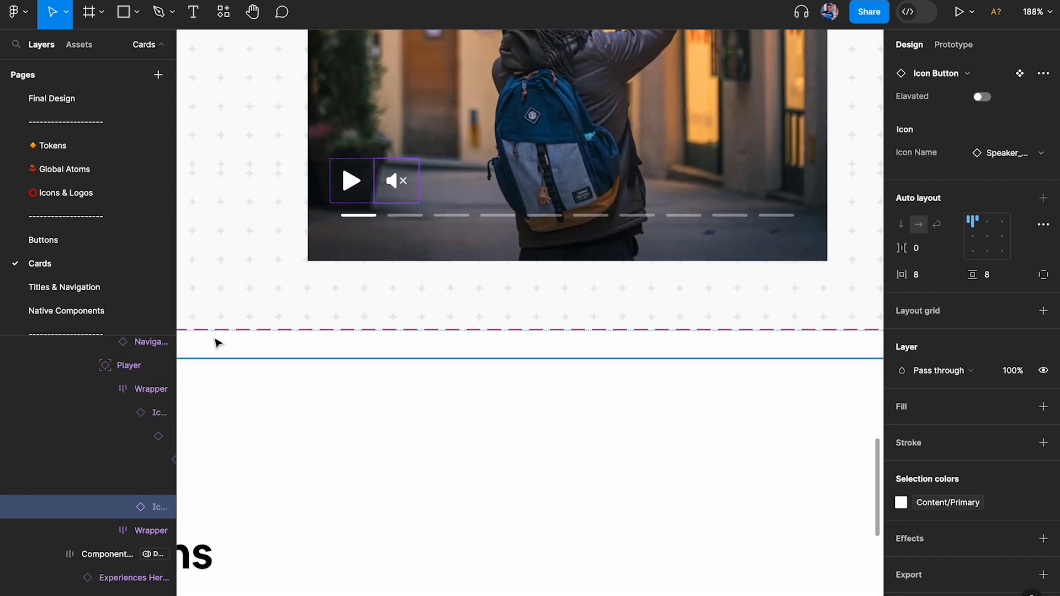
{"action": "scroll", "coordinate": [423, 242], "scroll_direction": "down", "scroll_amount": 10}
{"action": "scroll", "coordinate": [425, 248], "scroll_direction": "right", "scroll_amount": 11}
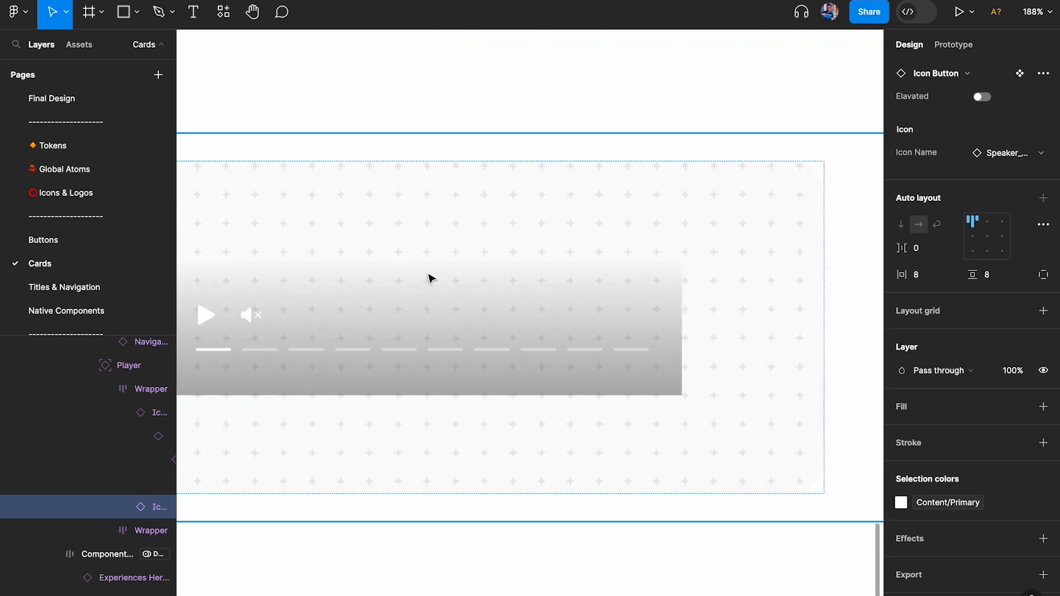
{"action": "scroll", "coordinate": [320, 304], "scroll_direction": "left", "scroll_amount": 4}
{"action": "left_click", "coordinate": [354, 295]}
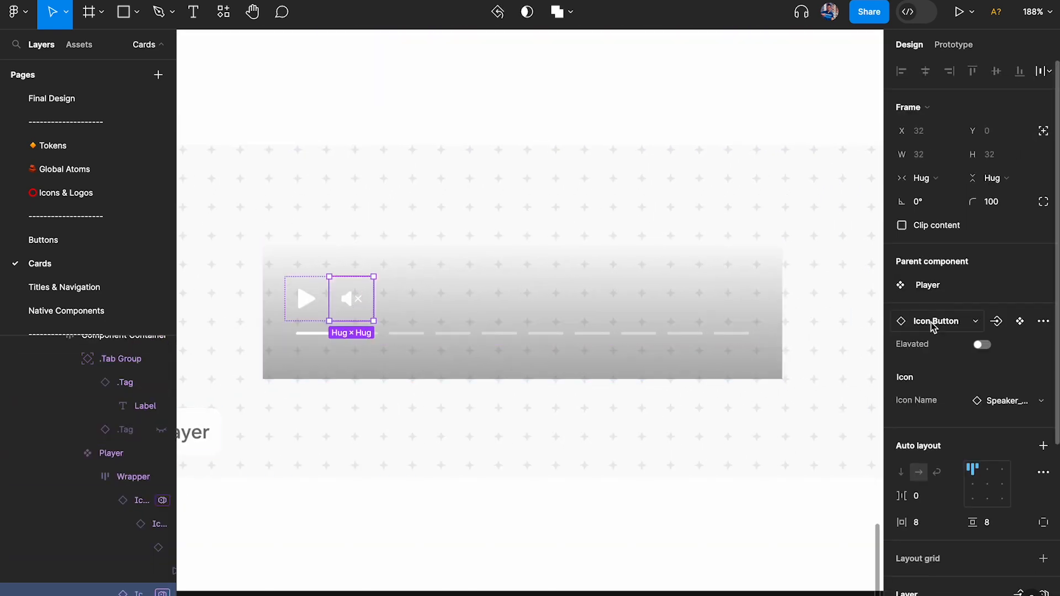
{"action": "scroll", "coordinate": [932, 326], "scroll_direction": "down", "scroll_amount": 4}
{"action": "left_click", "coordinate": [1022, 367]}
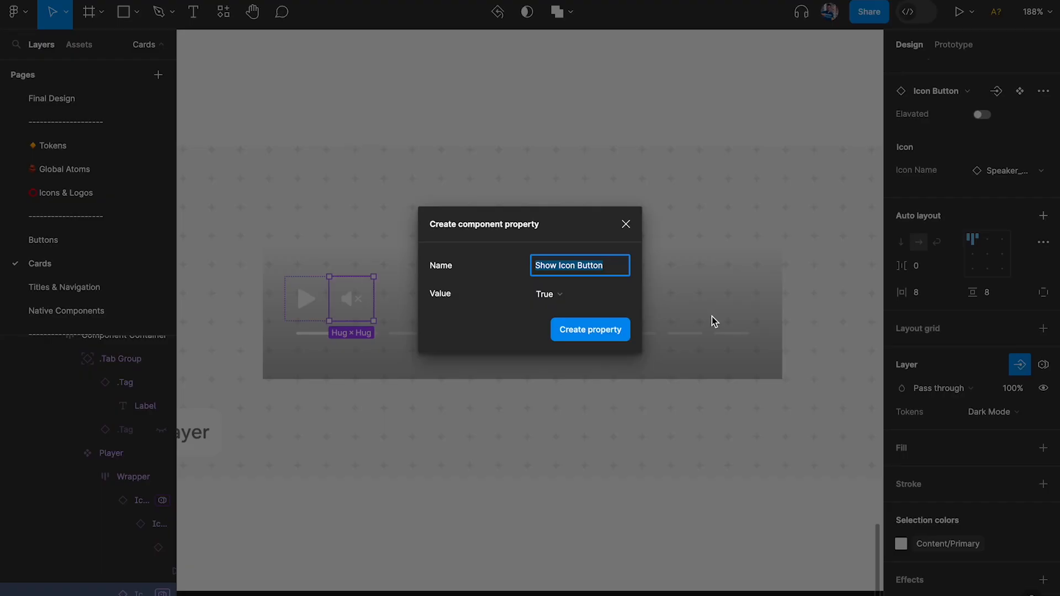
{"action": "type", "text": "Speaker"}
{"action": "key", "text": "Return"}
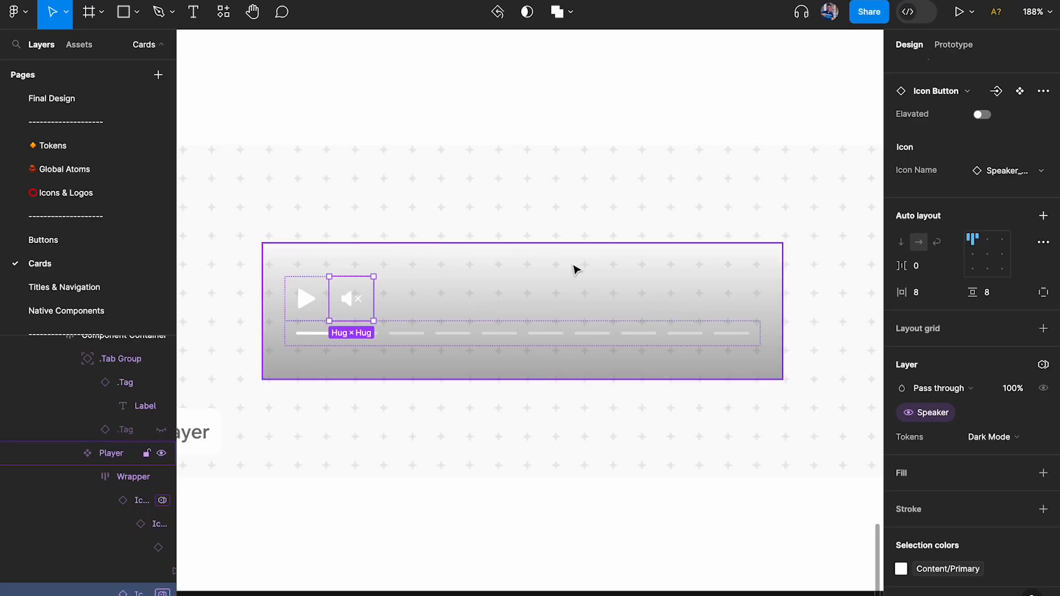
- Expose the nested Player instance's properties on the Experiences Hero Card main component
{"action": "scroll", "coordinate": [573, 267], "scroll_direction": "down", "scroll_amount": 5}
{"action": "scroll", "coordinate": [552, 272], "scroll_direction": "up", "scroll_amount": 10}
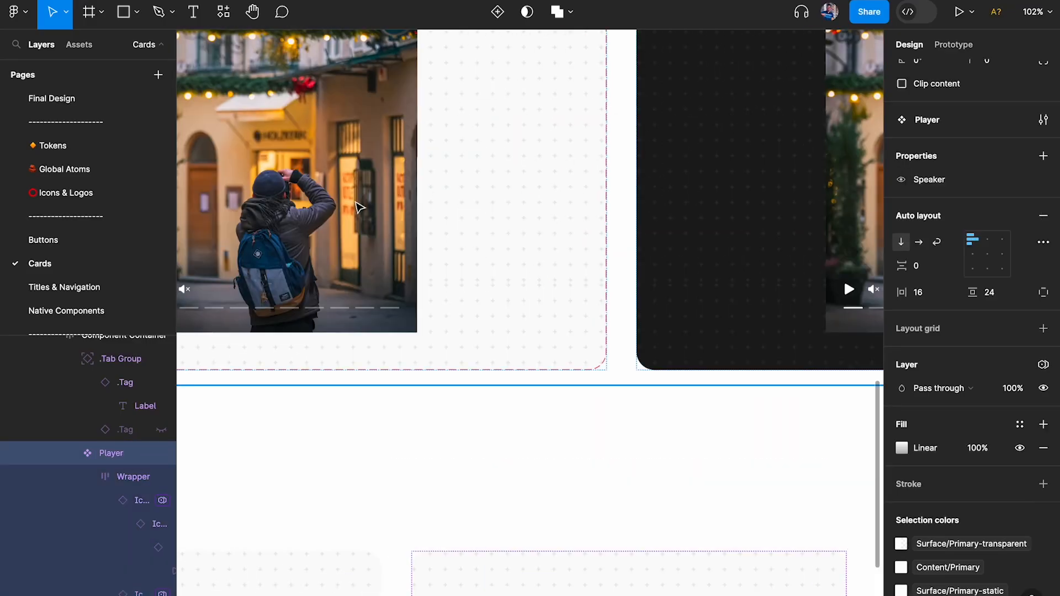
{"action": "left_click", "coordinate": [358, 206]}
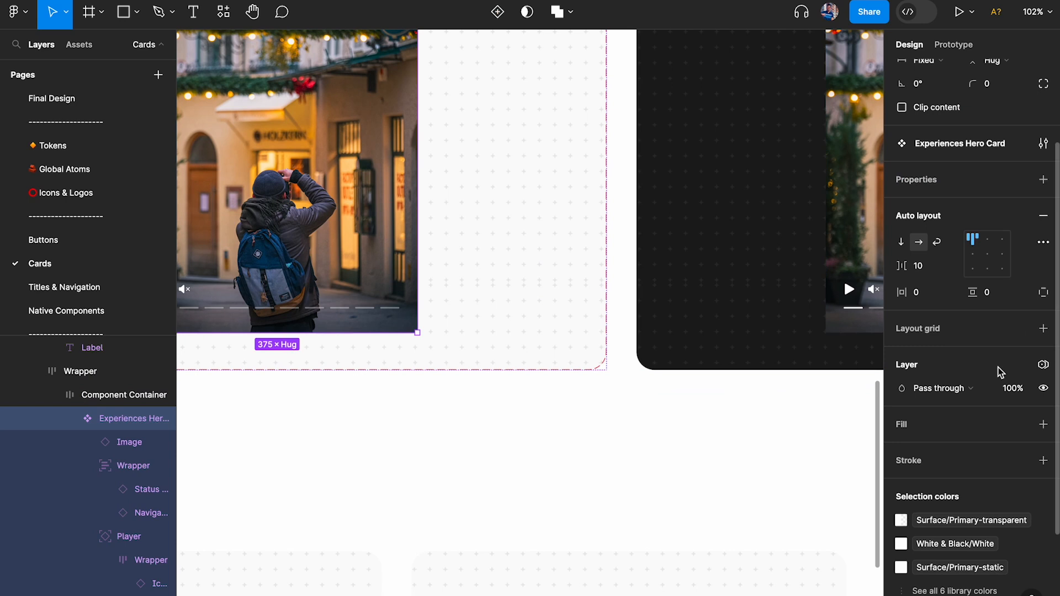
{"action": "left_click", "coordinate": [1043, 179]}
{"action": "left_click", "coordinate": [957, 331]}
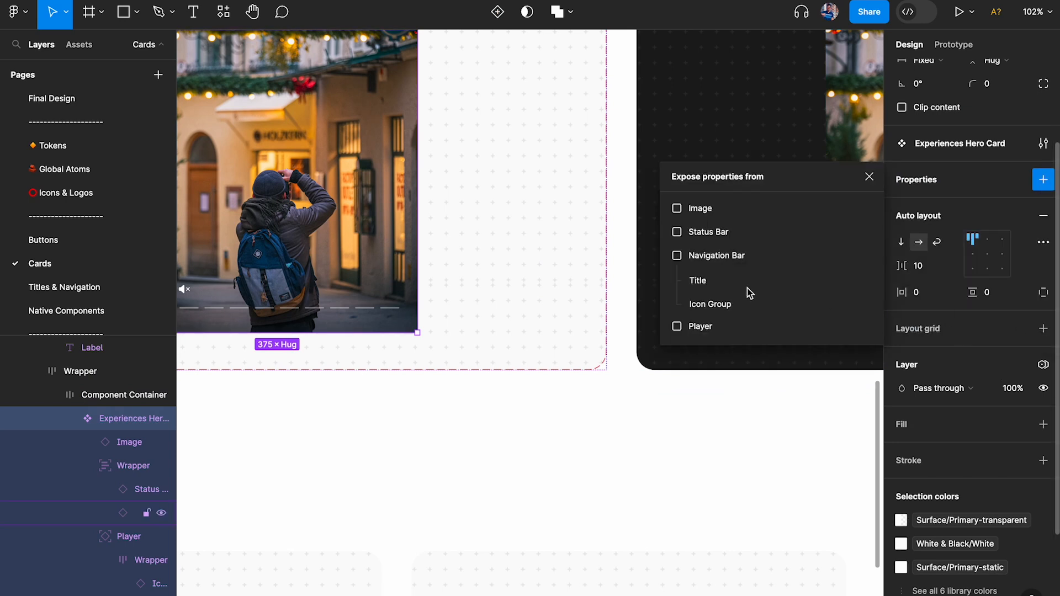
{"action": "left_click", "coordinate": [679, 327]}
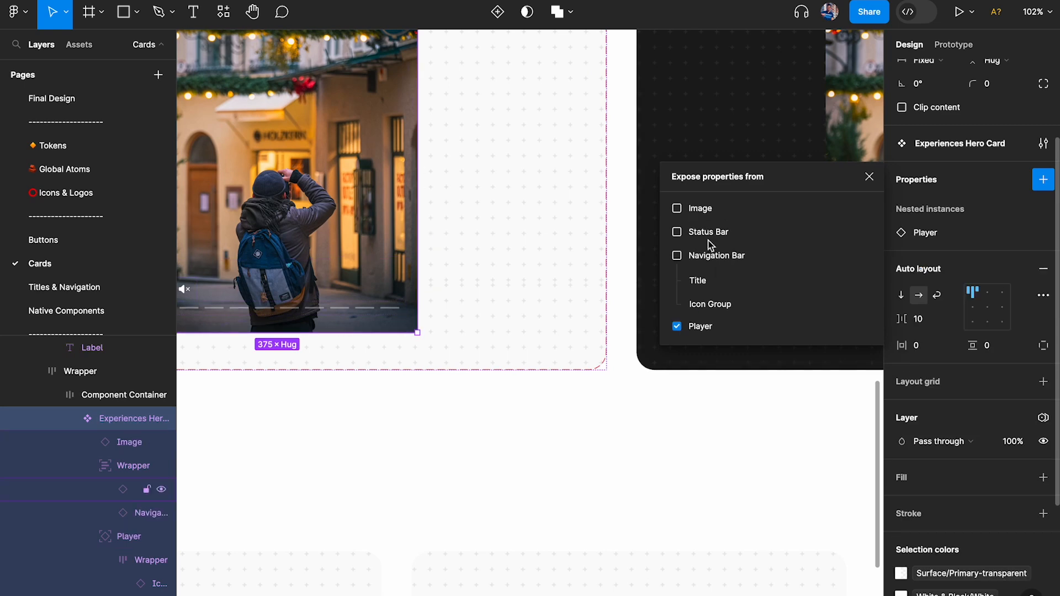
- Place a copy of the dark-mode Experiences Hero Card instance on the empty canvas beside the Hero Card frame
{"action": "left_click", "coordinate": [877, 176]}
{"action": "scroll", "coordinate": [618, 223], "scroll_direction": "down", "scroll_amount": 5}
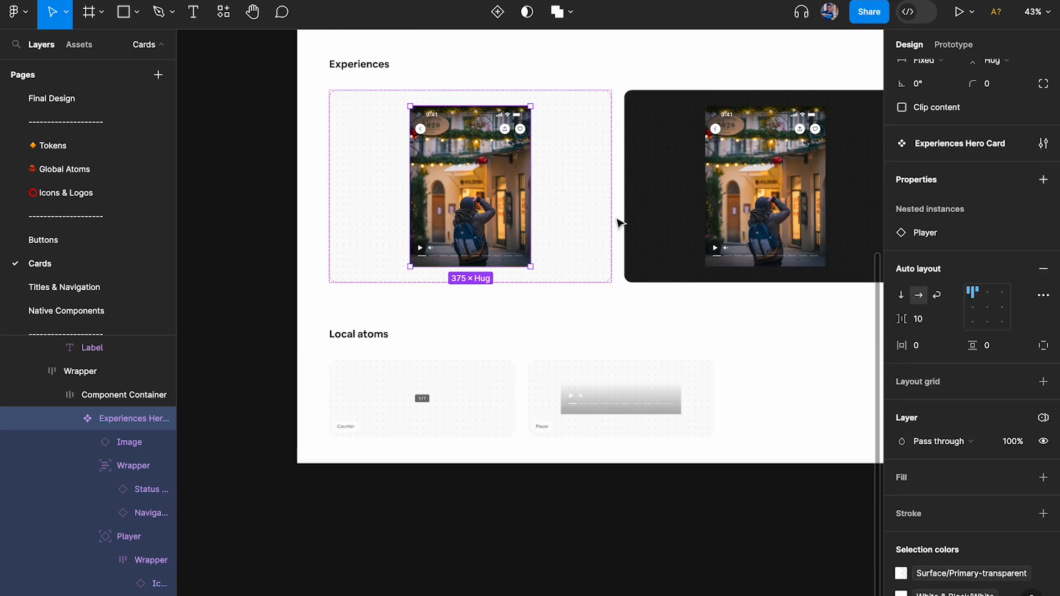
{"action": "double_click", "coordinate": [706, 191]}
{"action": "scroll", "coordinate": [762, 175], "scroll_direction": "down", "scroll_amount": 3}
{"action": "left_click_drag", "start_coordinate": [762, 174], "coordinate": [304, 202], "text": "alt"}
{"action": "scroll", "coordinate": [303, 203], "scroll_direction": "up", "scroll_amount": 4}
{"action": "scroll", "coordinate": [307, 208], "scroll_direction": "up", "scroll_amount": 5}
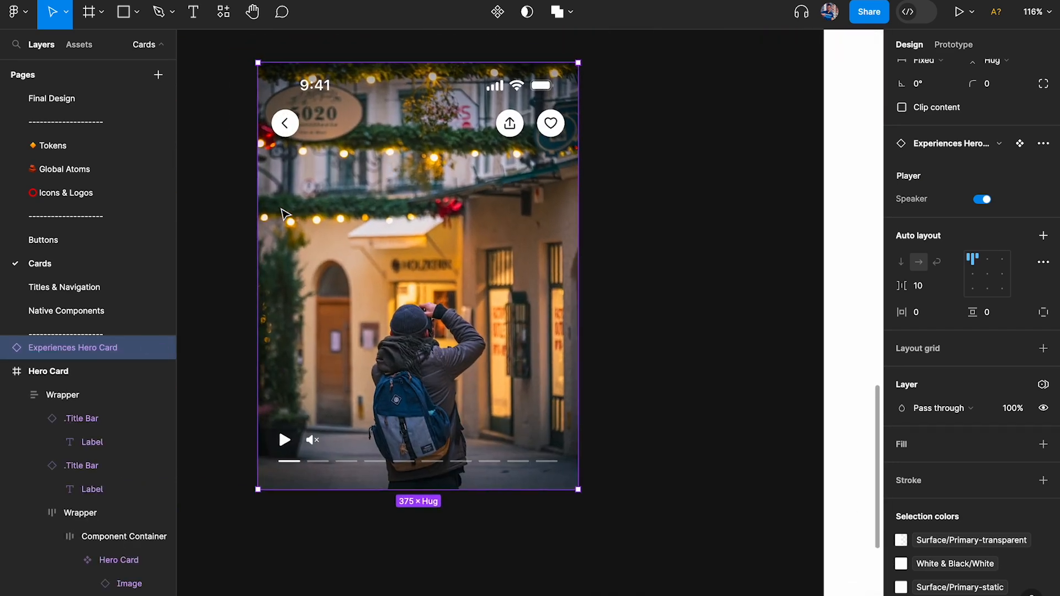
- Test the exposed Player property on the copied card by turning Speaker off
{"action": "scroll", "coordinate": [993, 309], "scroll_direction": "up", "scroll_amount": 2}
{"action": "left_click", "coordinate": [991, 299]}
{"action": "left_click", "coordinate": [991, 298]}
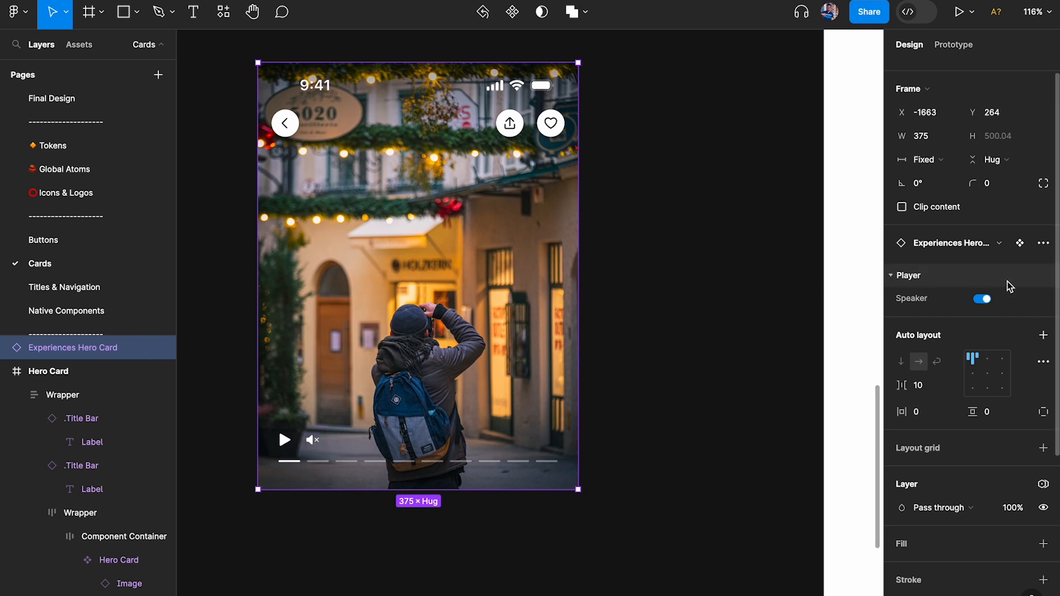
{"action": "left_click", "coordinate": [645, 291]}
{"action": "scroll", "coordinate": [645, 291], "scroll_direction": "down", "scroll_amount": 3}
{"action": "left_click", "coordinate": [569, 288]}
{"action": "key", "text": "Delete"}
{"action": "scroll", "coordinate": [569, 287], "scroll_direction": "down", "scroll_amount": 2}
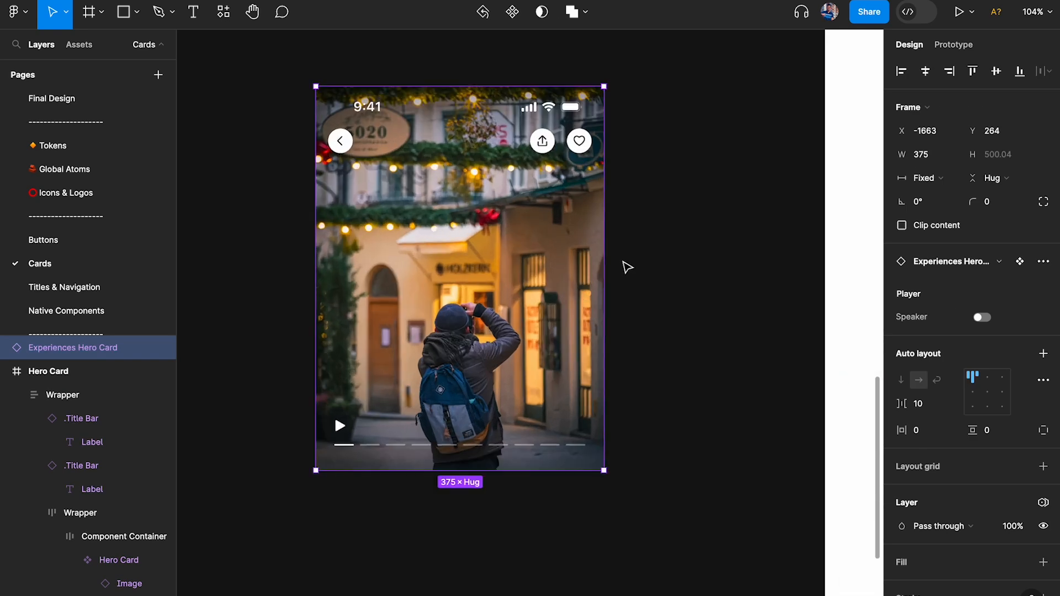
- Test the copied card's resizing by narrowing it to 355 wide, and delete the copy
{"action": "mouse_move", "coordinate": [609, 262]}
{"action": "left_mouse_down"}
{"action": "mouse_move", "coordinate": [697, 260]}
{"action": "mouse_move", "coordinate": [497, 253]}
{"action": "mouse_move", "coordinate": [749, 264]}
{"action": "mouse_move", "coordinate": [595, 251]}
{"action": "left_mouse_up"}
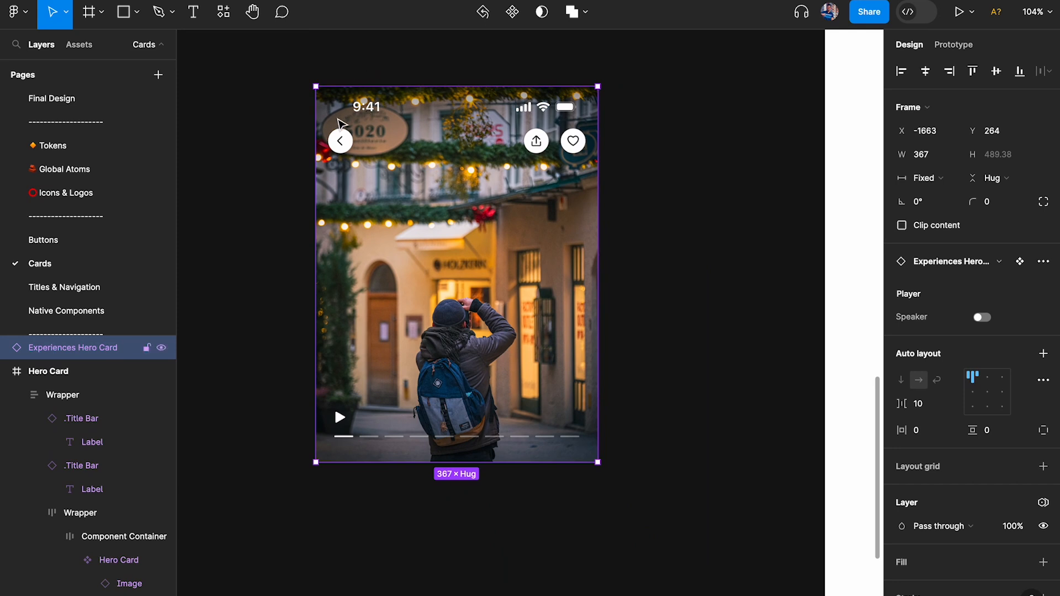
{"action": "mouse_move", "coordinate": [602, 186]}
{"action": "left_mouse_down"}
{"action": "mouse_move", "coordinate": [706, 182]}
{"action": "mouse_move", "coordinate": [591, 182]}
{"action": "left_mouse_up"}
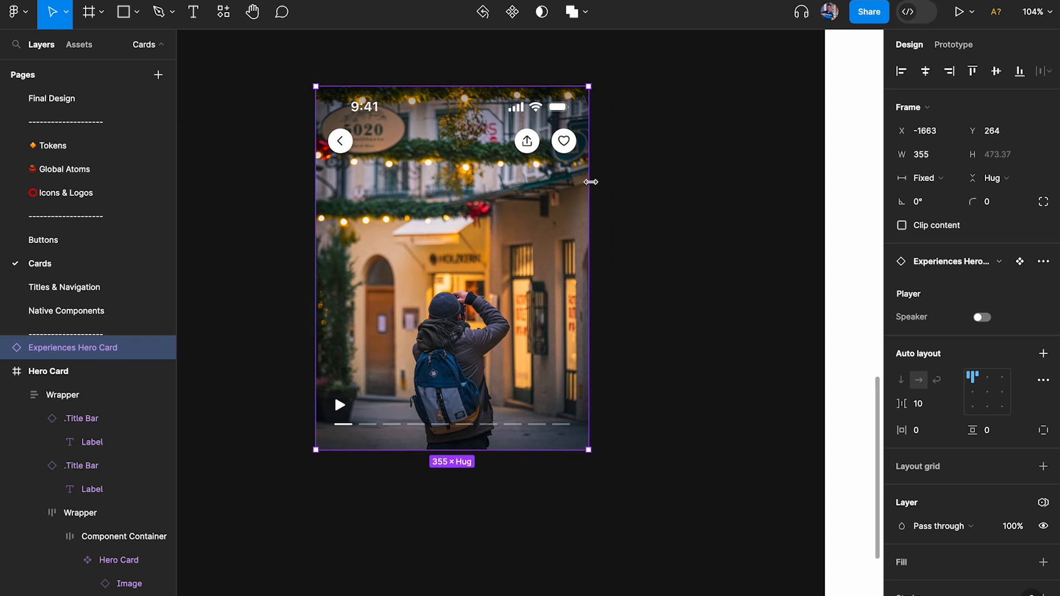
{"action": "mouse_move", "coordinate": [632, 181]}
{"action": "left_mouse_down"}
{"action": "mouse_move", "coordinate": [701, 176]}
{"action": "mouse_move", "coordinate": [563, 175]}
{"action": "mouse_move", "coordinate": [655, 171]}
{"action": "mouse_move", "coordinate": [627, 172]}
{"action": "left_mouse_up"}
{"action": "key", "text": "Delete"}
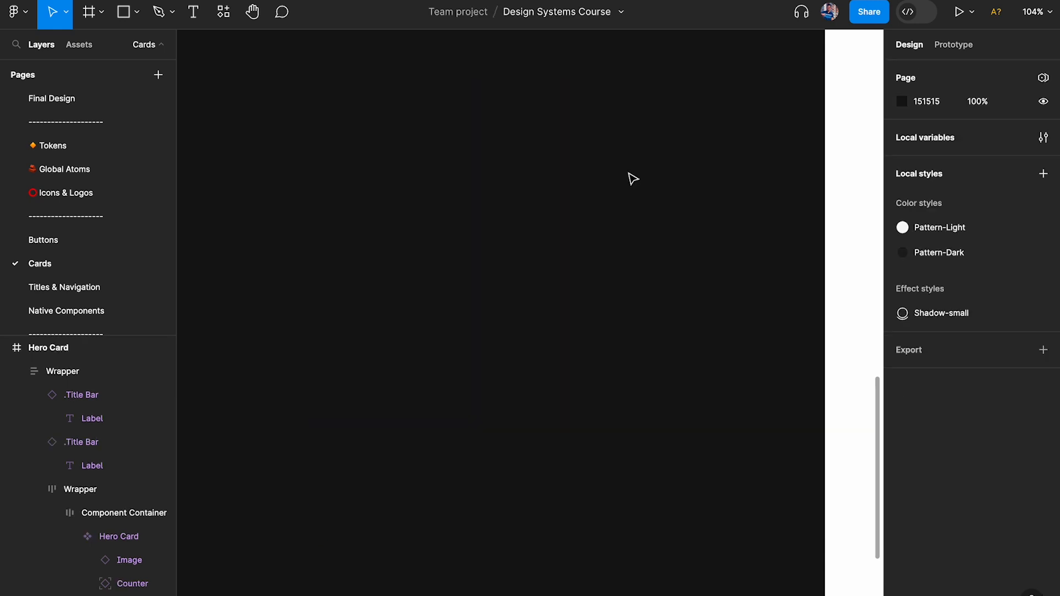
- Check the Final Design and Buttons pages, and return to the hero cards on the Cards page
{"action": "scroll", "coordinate": [628, 172], "scroll_direction": "down", "scroll_amount": 5}
{"action": "scroll", "coordinate": [627, 172], "scroll_direction": "right", "scroll_amount": 7}
{"action": "scroll", "coordinate": [628, 173], "scroll_direction": "up", "scroll_amount": 2}
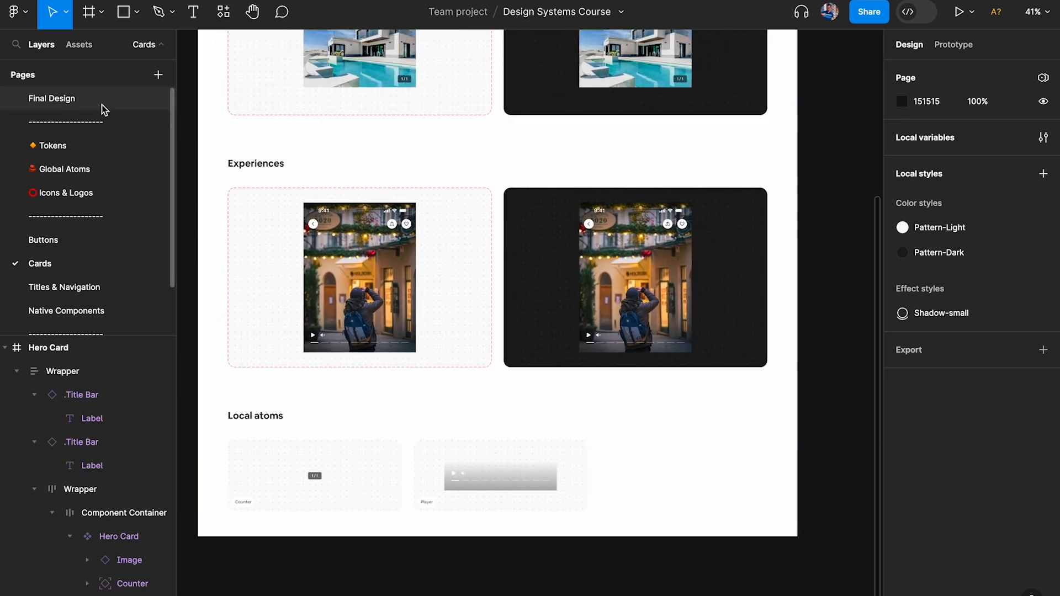
{"action": "left_click", "coordinate": [52, 98]}
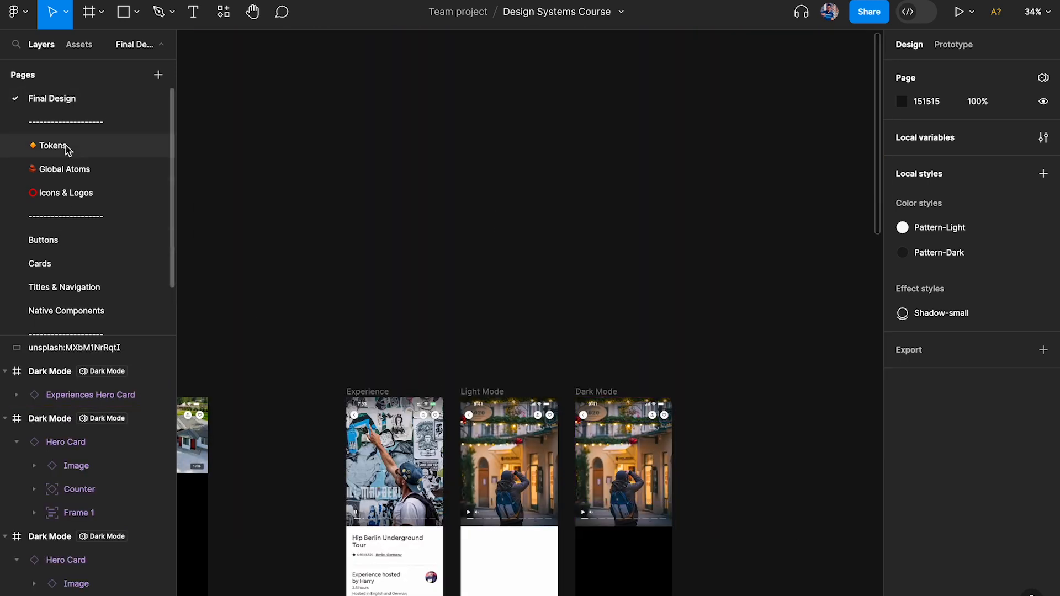
{"action": "left_click", "coordinate": [61, 246]}
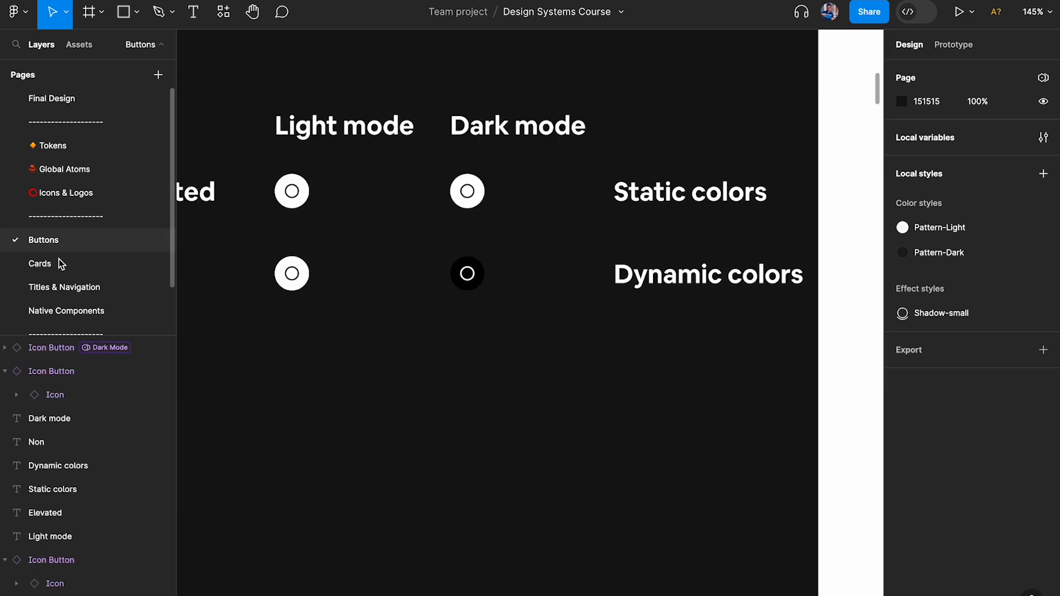
{"action": "left_click", "coordinate": [61, 261]}
{"action": "scroll", "coordinate": [418, 234], "scroll_direction": "down", "scroll_amount": 5}
{"action": "scroll", "coordinate": [474, 239], "scroll_direction": "up", "scroll_amount": 3}
{"action": "scroll", "coordinate": [474, 239], "scroll_direction": "left", "scroll_amount": 2}
{"action": "scroll", "coordinate": [528, 250], "scroll_direction": "up", "scroll_amount": 5}
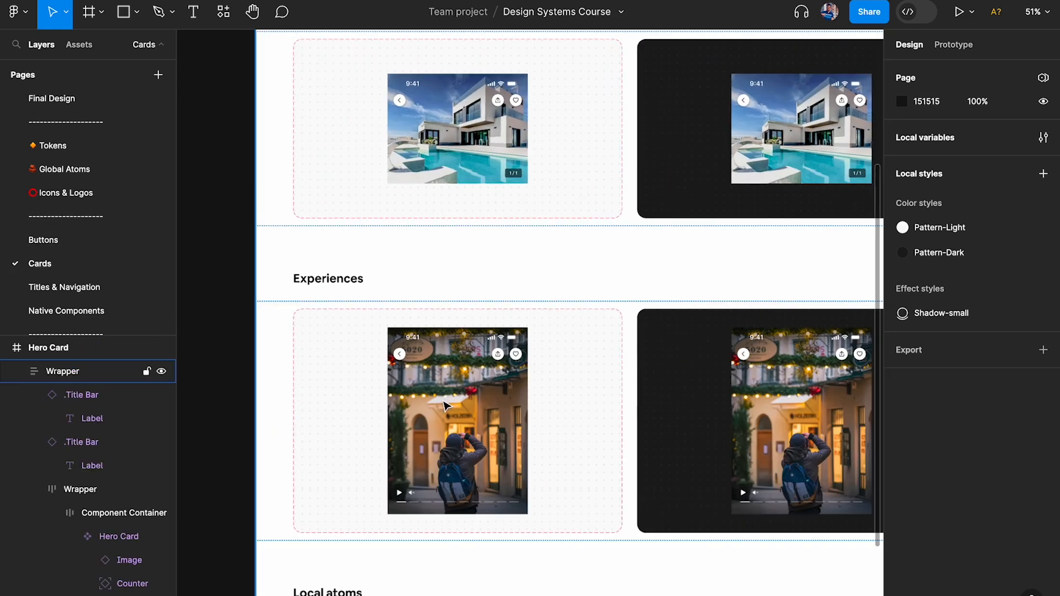
- Rename the Stays section's main component as Stays Hero Card, following the Experiences Hero Card naming
{"action": "left_click", "coordinate": [446, 406]}
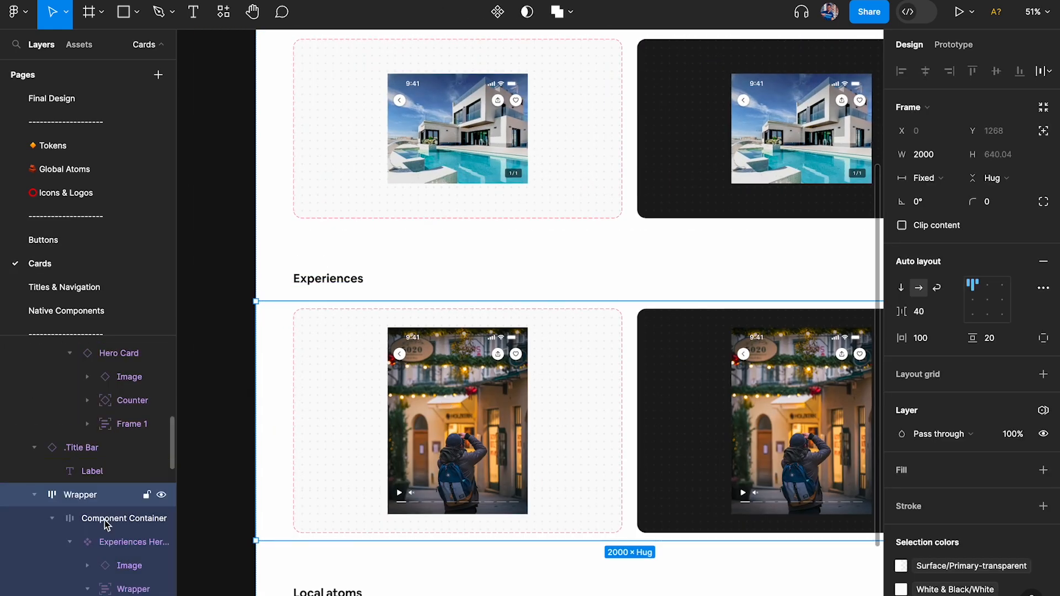
{"action": "double_click", "coordinate": [472, 397]}
{"action": "double_click", "coordinate": [478, 394]}
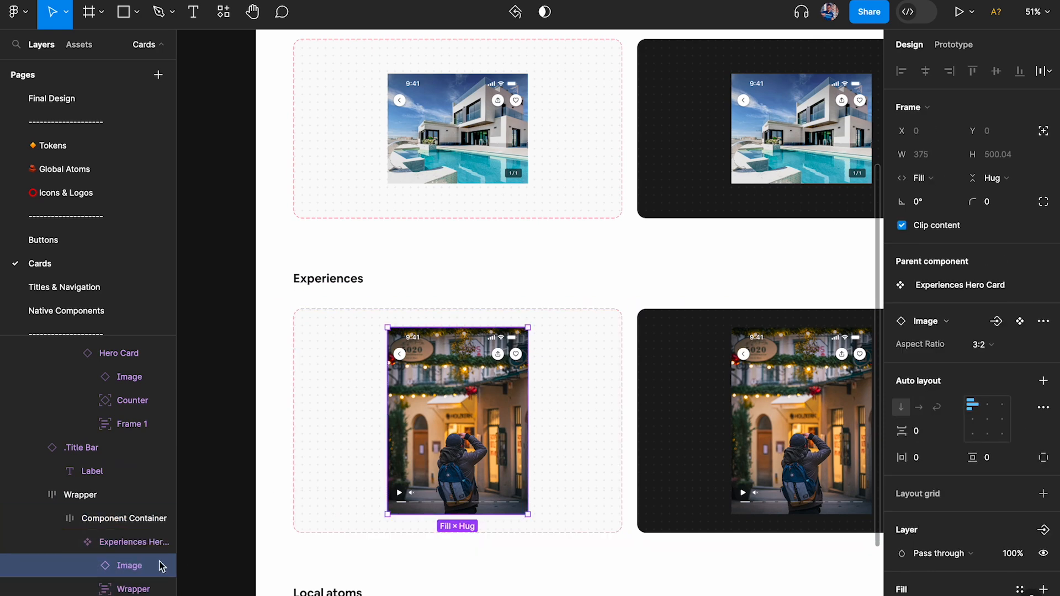
{"action": "left_click", "coordinate": [123, 549]}
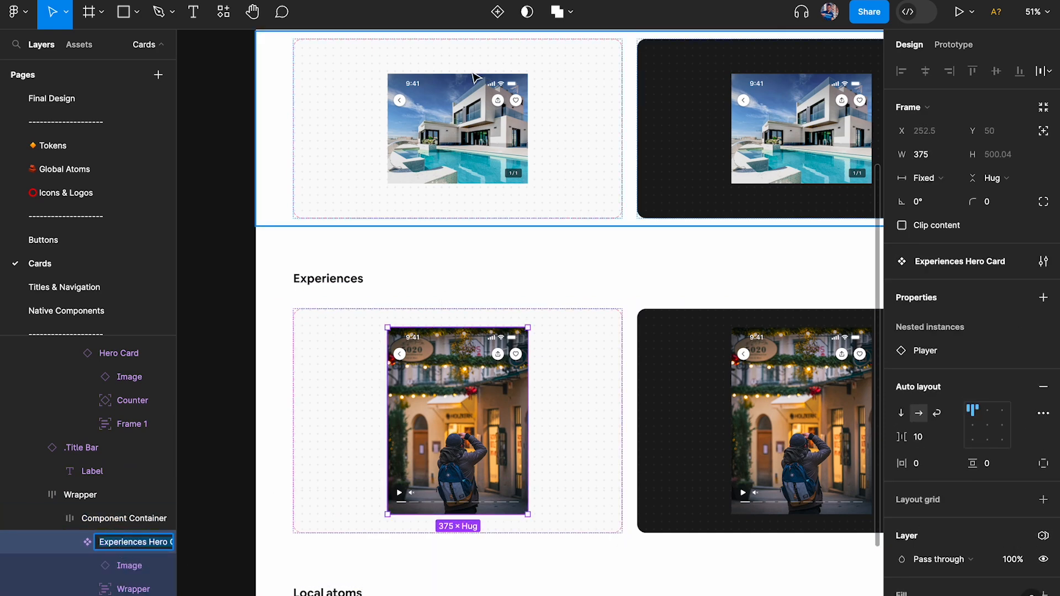
{"action": "left_click", "coordinate": [446, 116]}
{"action": "double_click", "coordinate": [446, 116]}
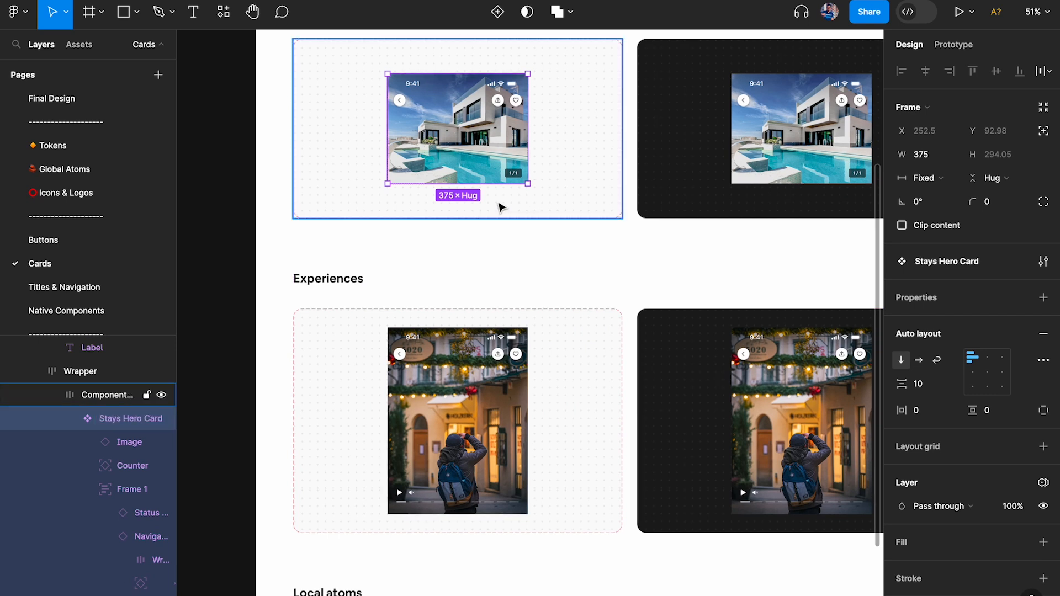
- Review the whole Hero Card frame and the light and dark mode screens on the Final Design page
{"action": "scroll", "coordinate": [523, 207], "scroll_direction": "down", "scroll_amount": 5}
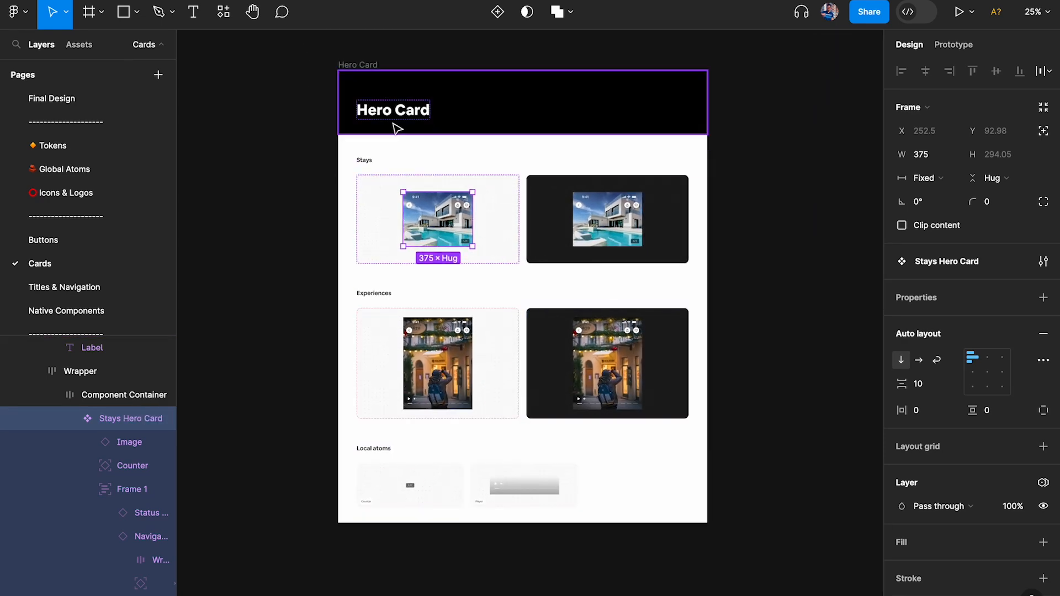
{"action": "scroll", "coordinate": [387, 129], "scroll_direction": "up", "scroll_amount": 2}
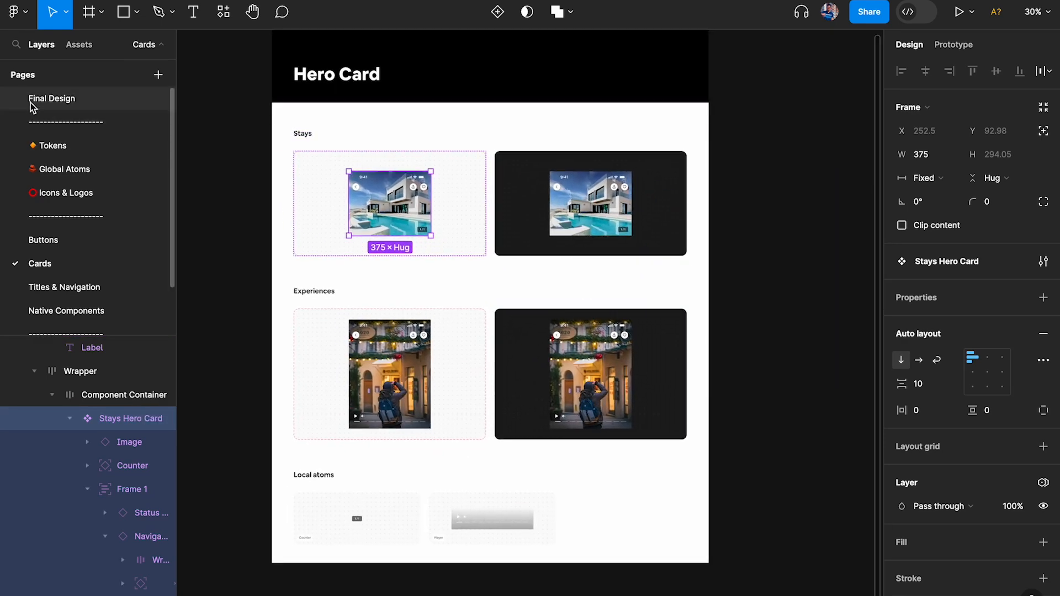
{"action": "left_click", "coordinate": [31, 101]}
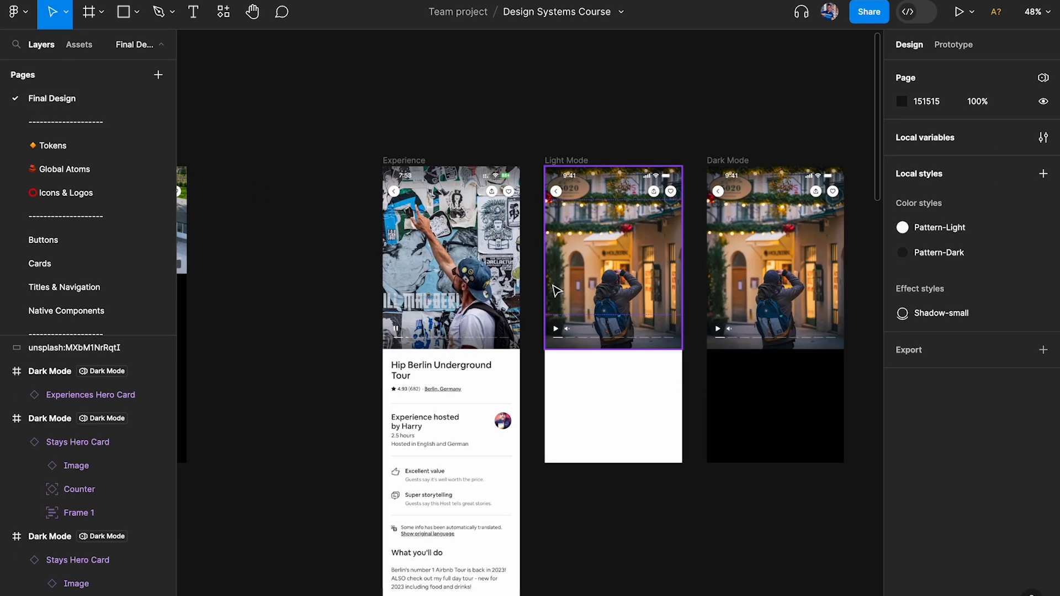
{"action": "scroll", "coordinate": [559, 277], "scroll_direction": "down", "scroll_amount": 2}
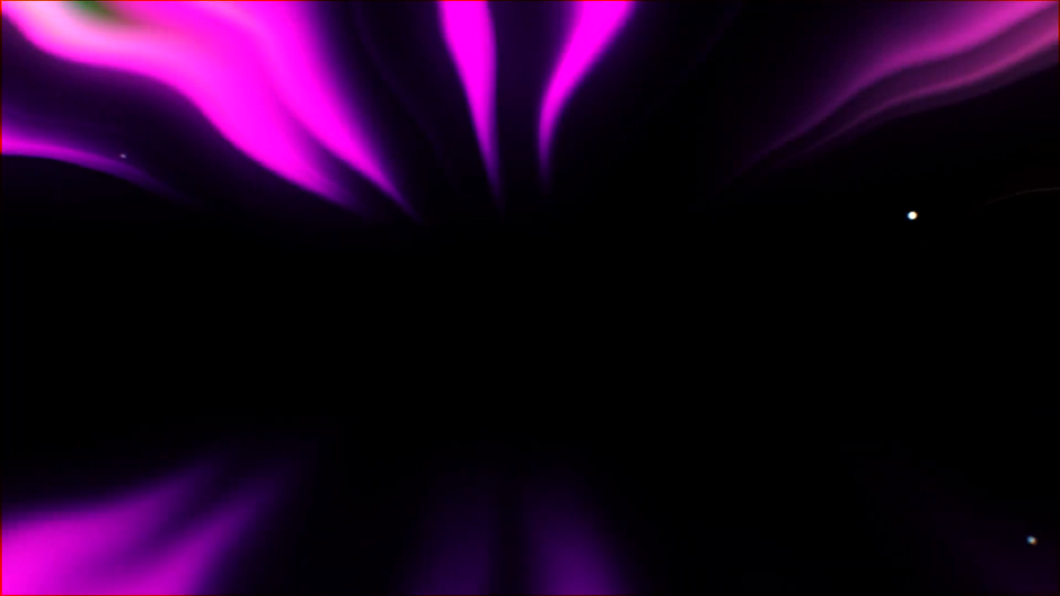